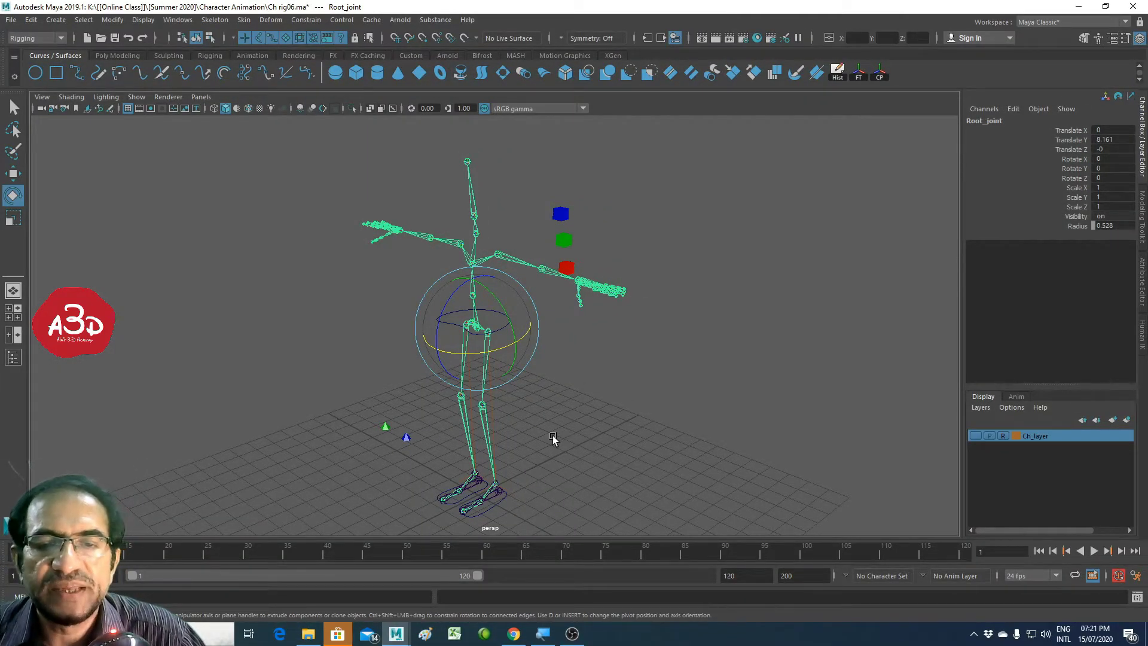
Step: Create a NURBS circle and raise it to Translate Y 13.795 at the skeleton's neck
alt+drag(566, 442, 531, 441)
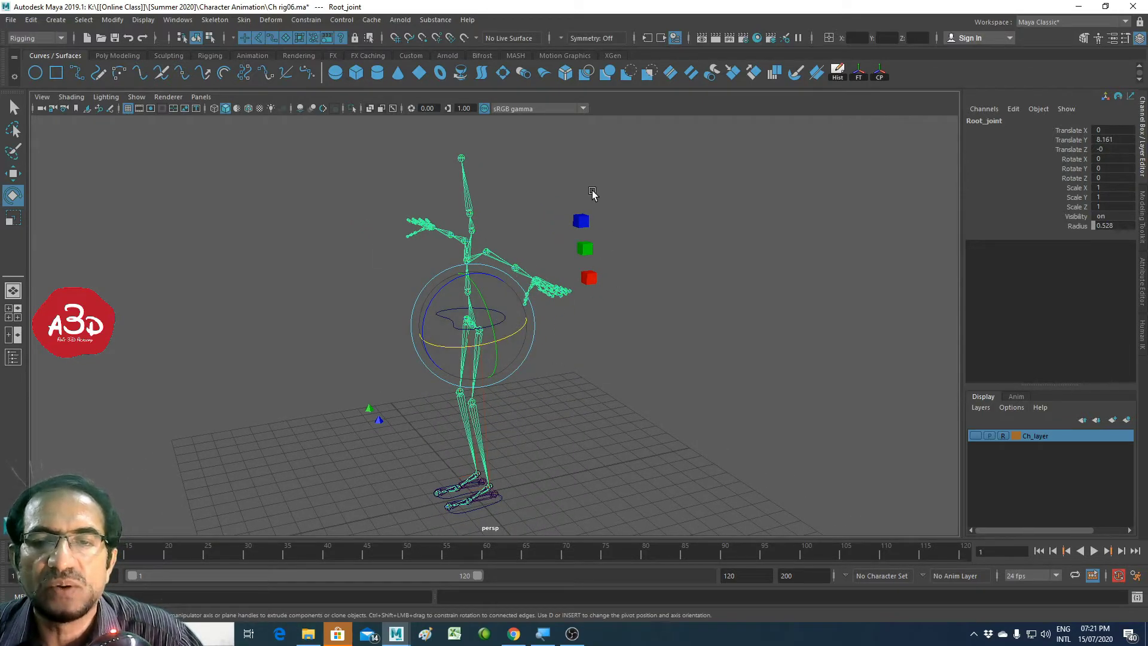
mouse_move(585, 355)
alt+mouse_down()
mouse_move(530, 435)
mouse_move(665, 404)
alt+mouse_up()
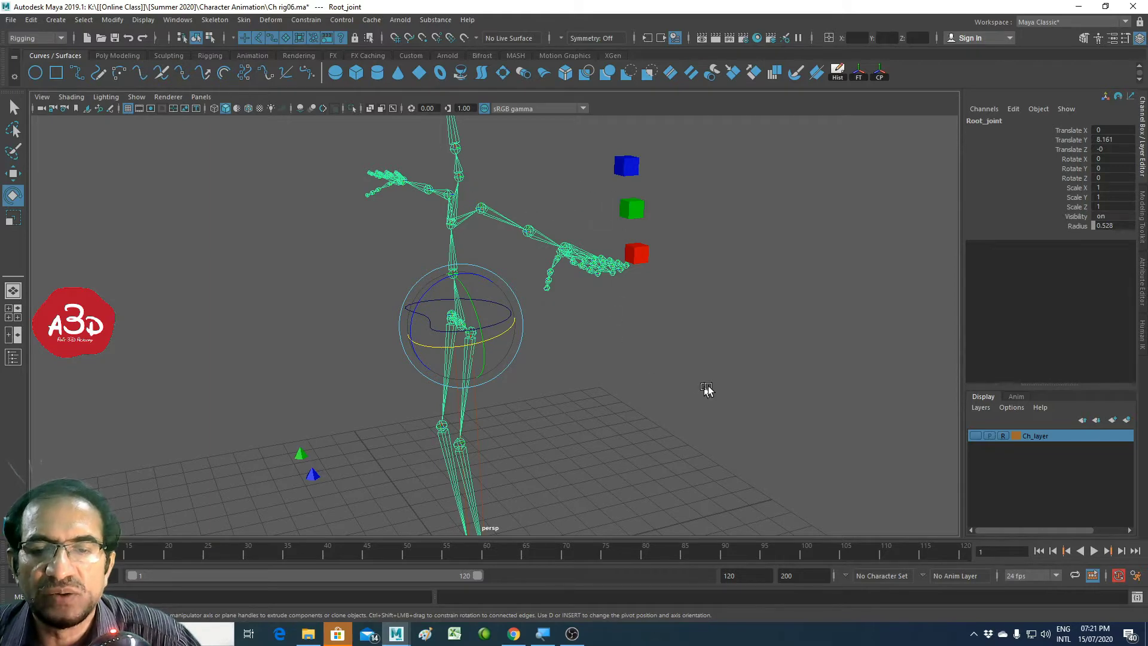
mouse_move(706, 390)
alt+mouse_down()
mouse_move(530, 401)
mouse_move(594, 392)
alt+mouse_up()
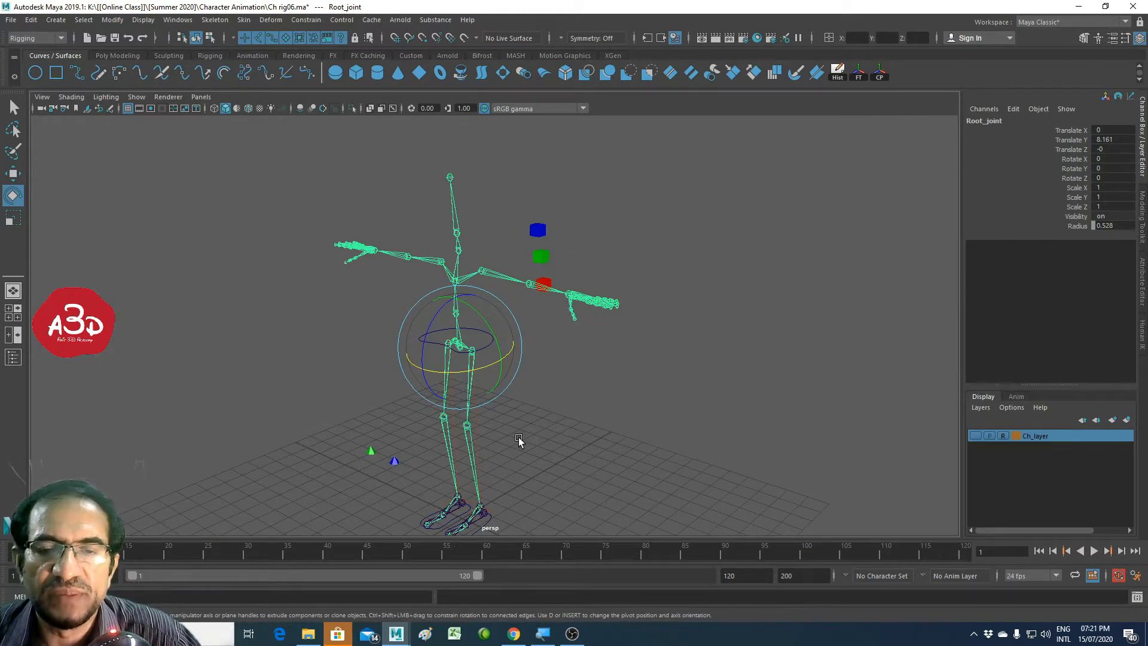
mouse_move(499, 436)
alt+mouse_down()
mouse_move(417, 453)
mouse_move(512, 436)
mouse_move(525, 405)
mouse_move(585, 405)
mouse_move(567, 402)
alt+mouse_up()
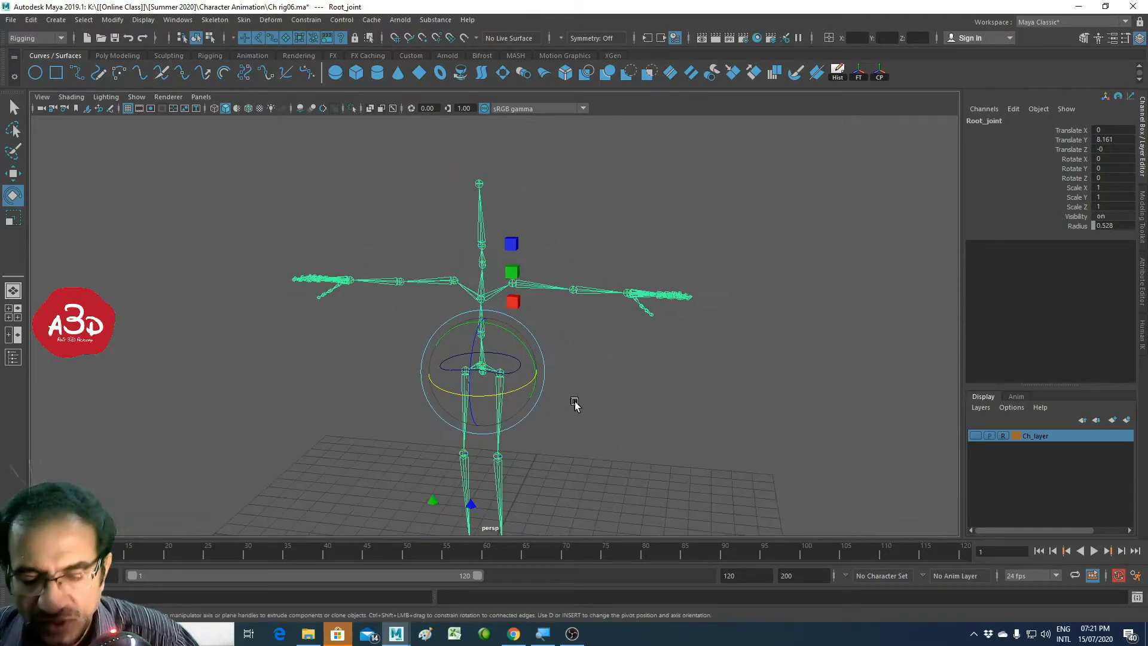
click(35, 73)
alt+right_drag(611, 374, 420, 419)
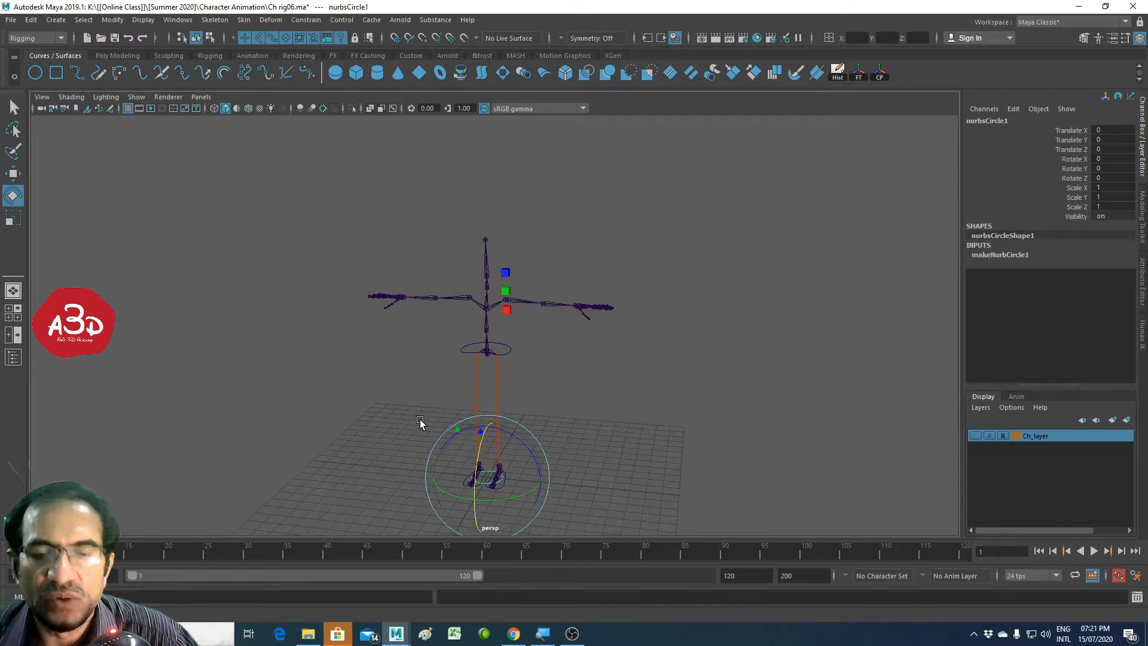
key(w)
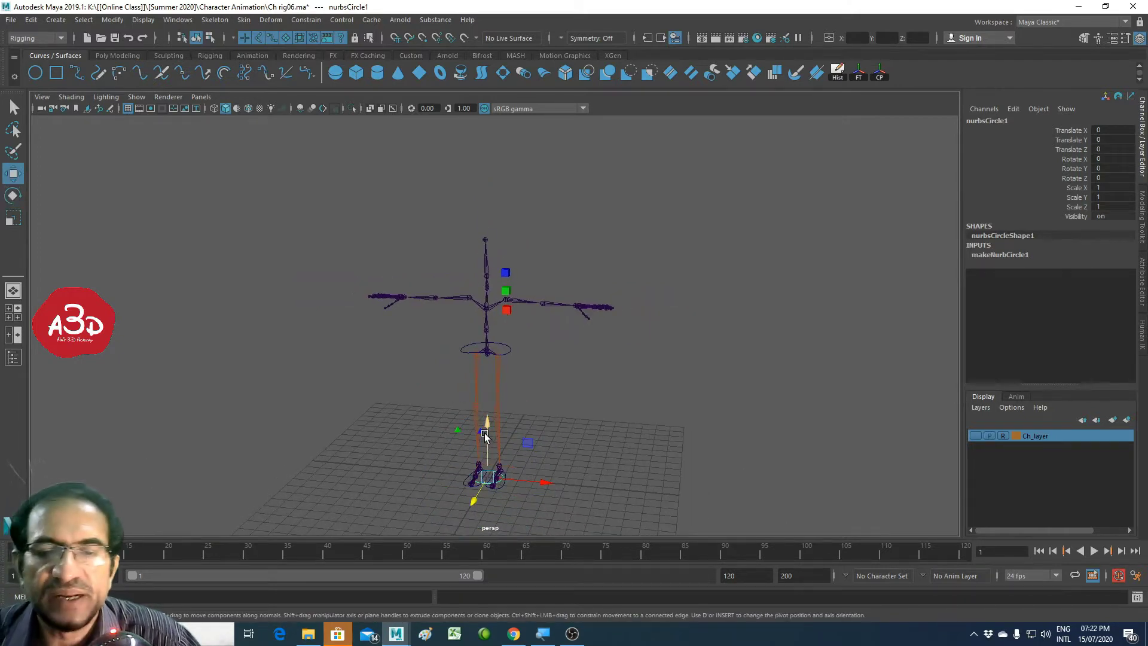
drag(487, 431, 488, 210)
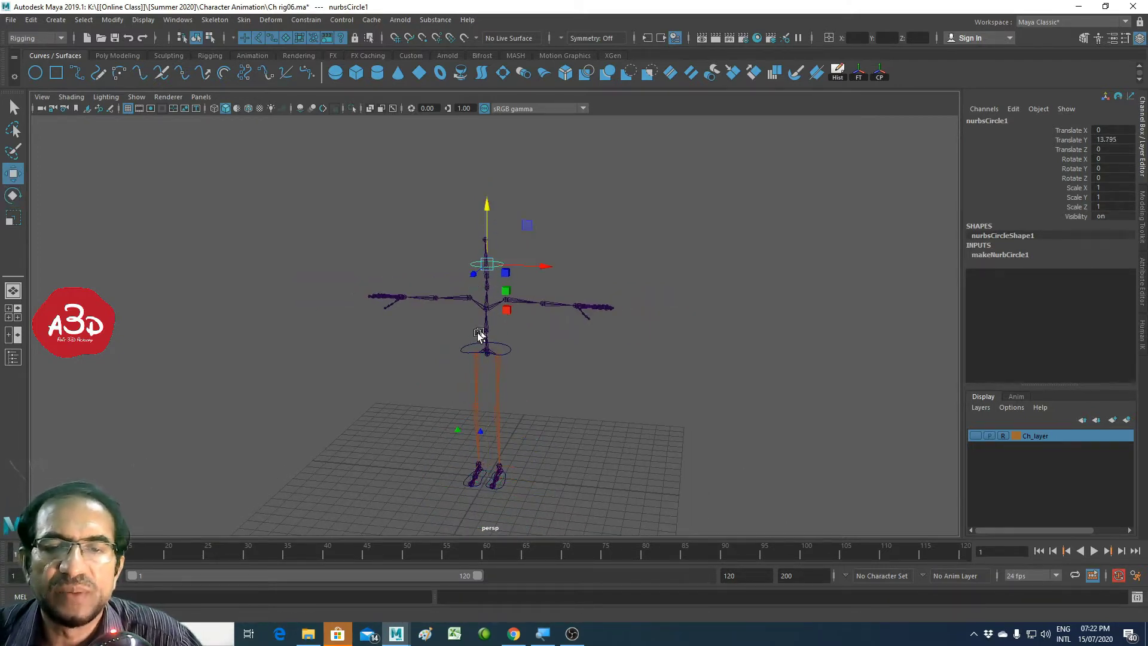
alt+right_drag(479, 333, 597, 354)
mouse_move(597, 354)
alt+mouse_down()
mouse_move(514, 392)
mouse_move(428, 402)
alt+mouse_up()
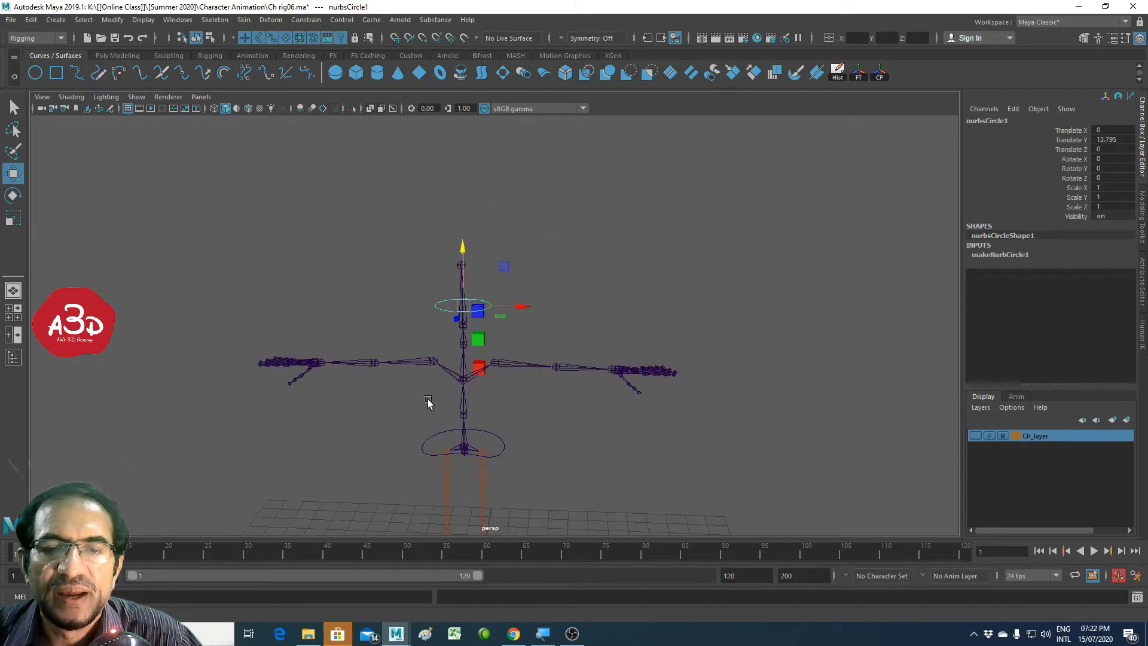
Step: Stand the circle upright by setting Rotate X to 90
key(e)
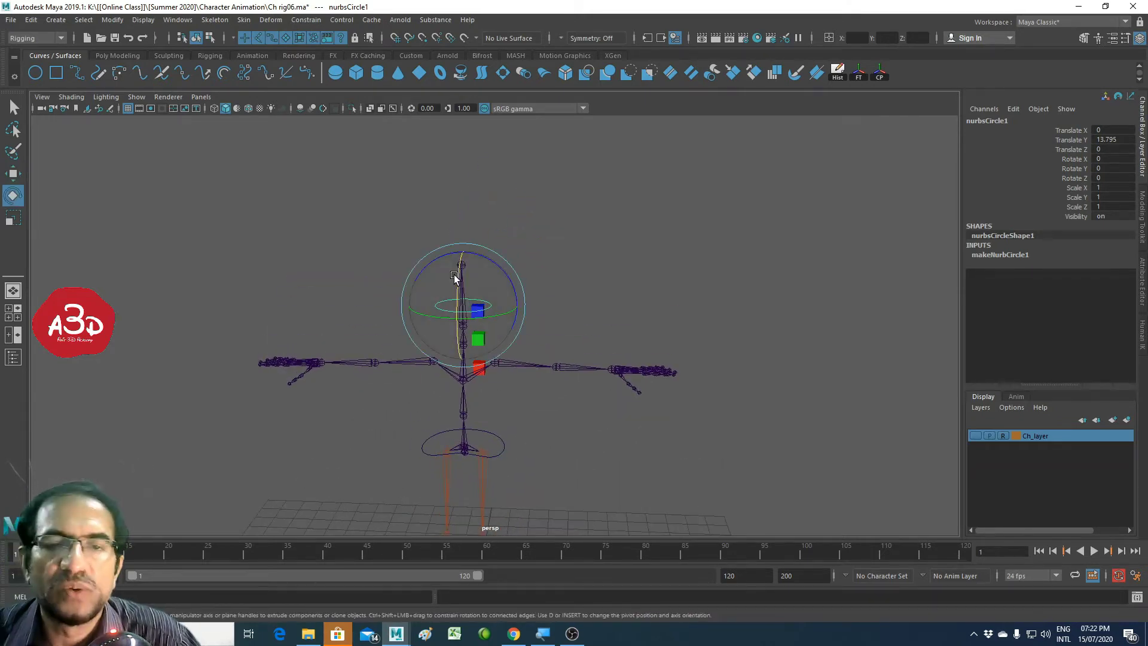
drag(457, 272, 512, 308)
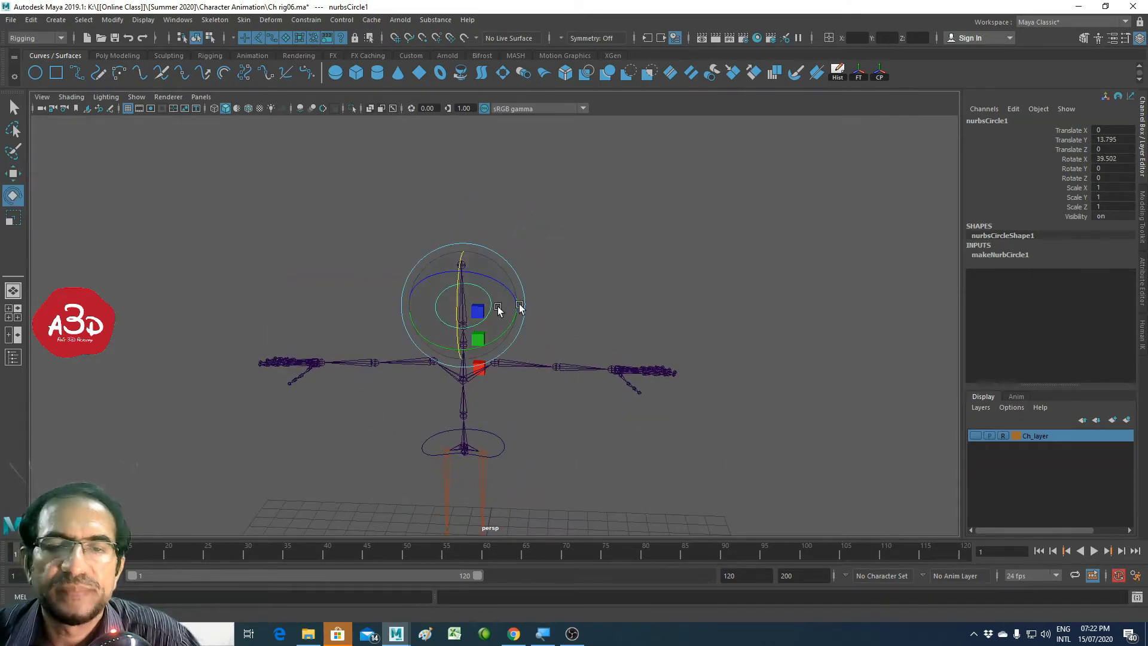
double_click(1118, 159)
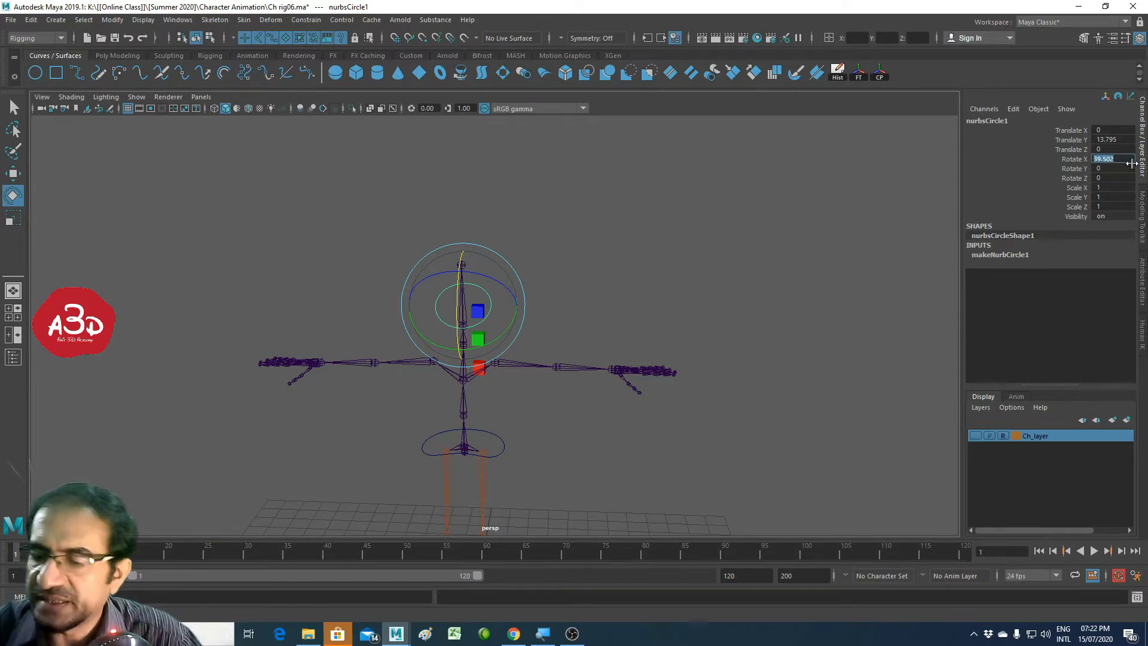
text(180)
key(Return)
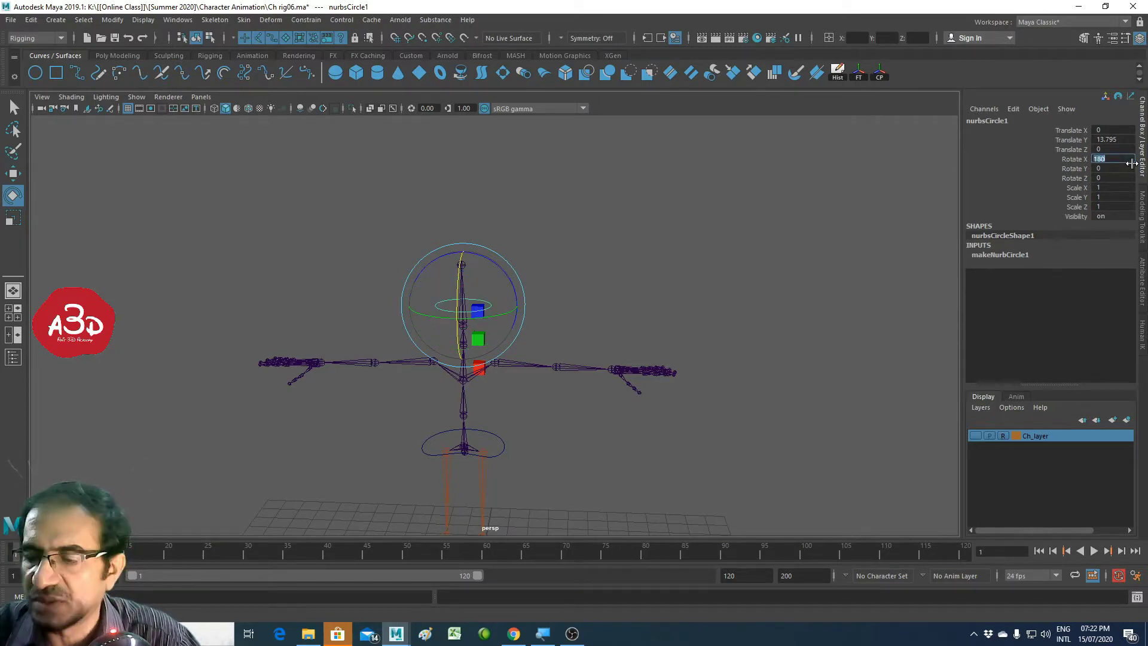
text(0)
key(Return)
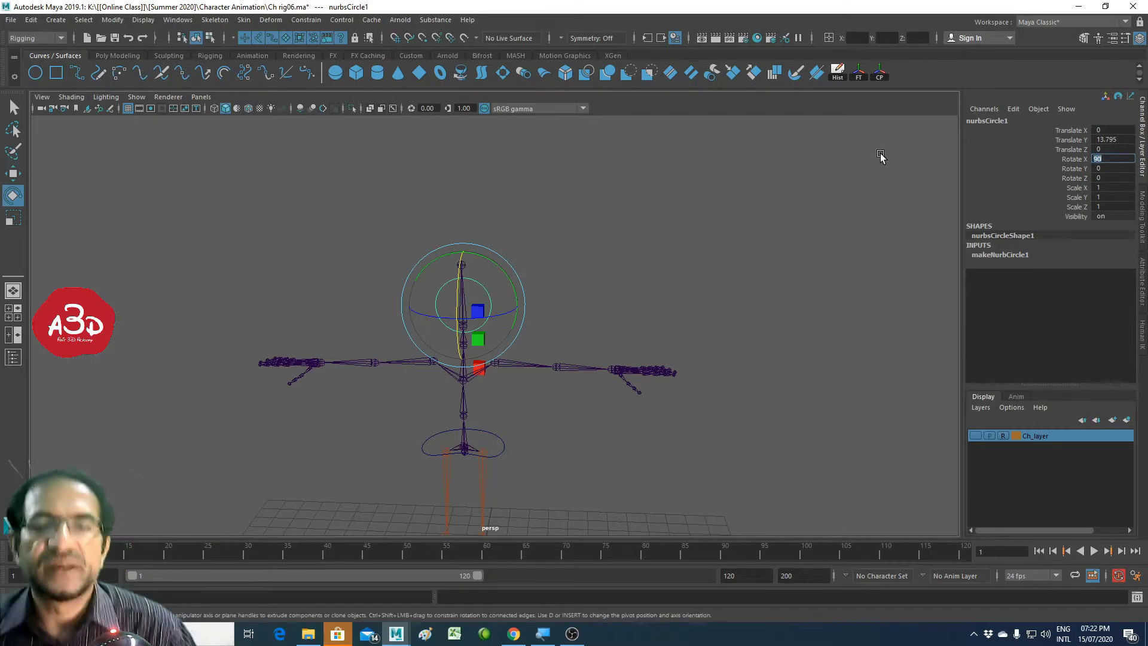
click(638, 282)
click(487, 291)
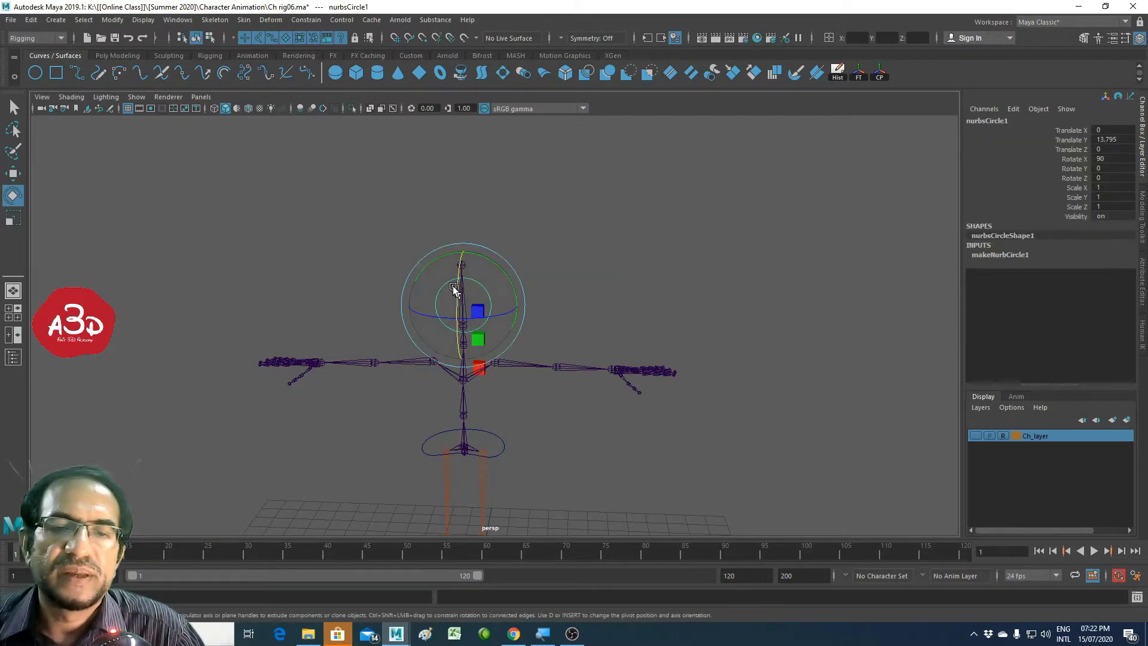
Step: Show the Ch_layer character mesh and scale the circle to 1.45 around the head
click(975, 437)
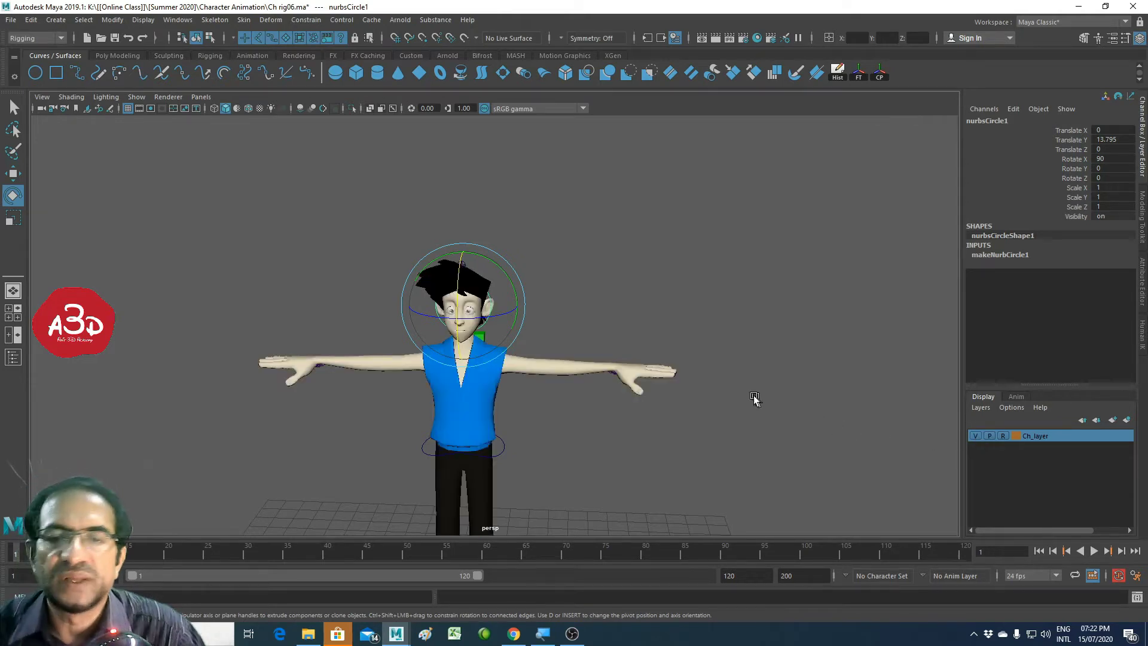
scroll(532, 410, up, 3)
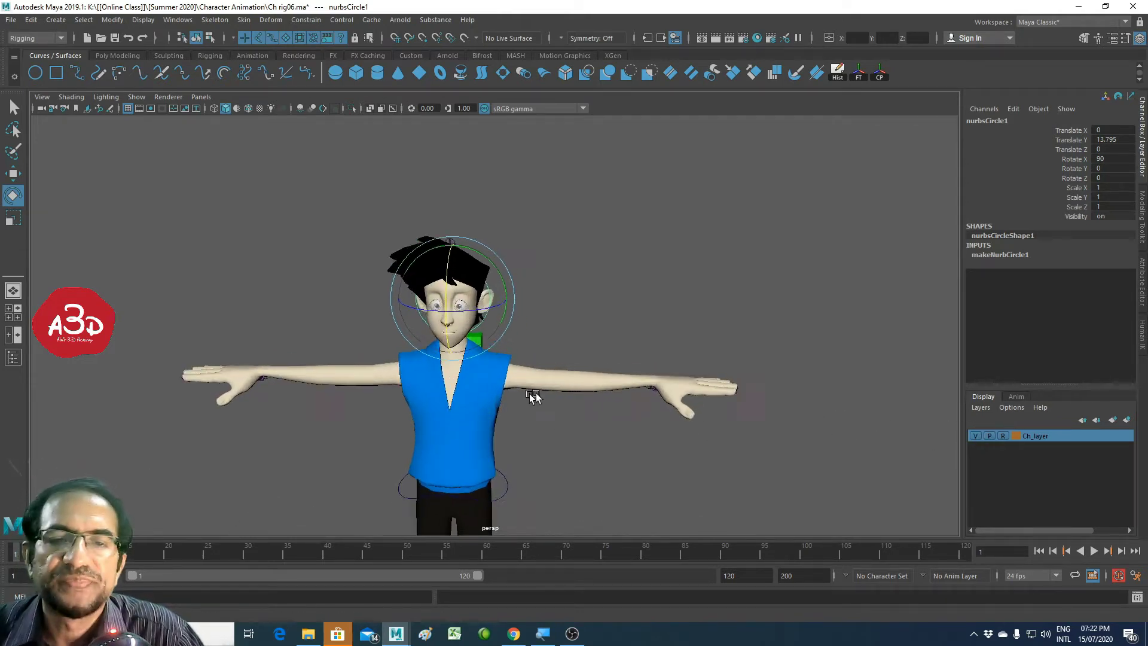
scroll(615, 390, up, 3)
key(r)
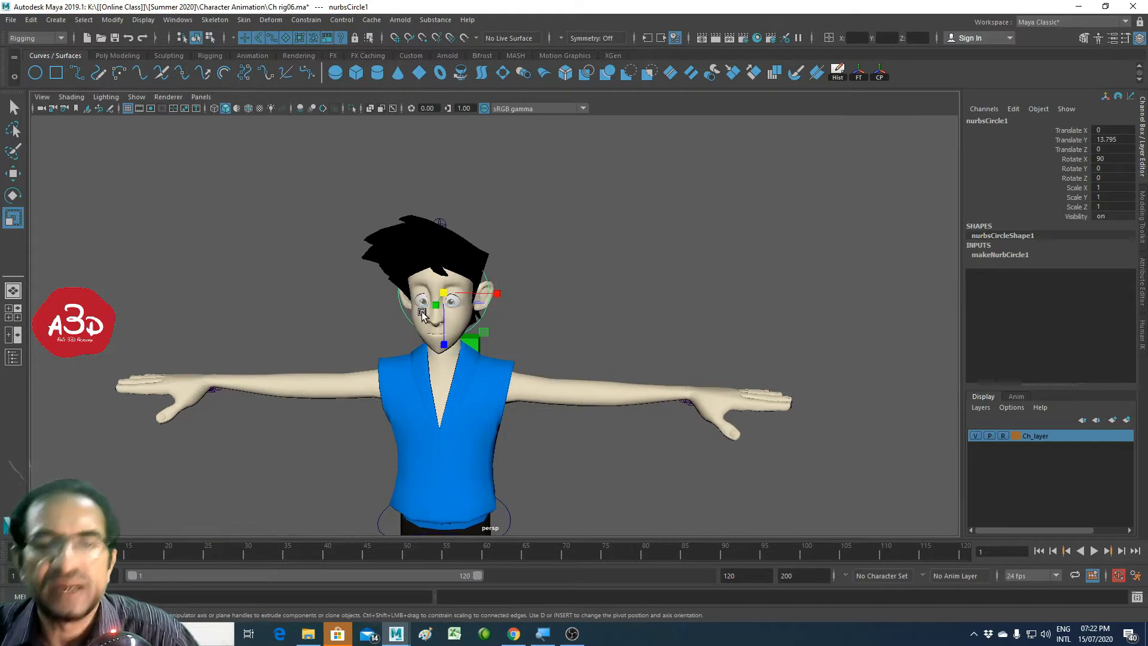
mouse_move(445, 293)
mouse_down()
mouse_move(488, 243)
mouse_move(479, 246)
mouse_up()
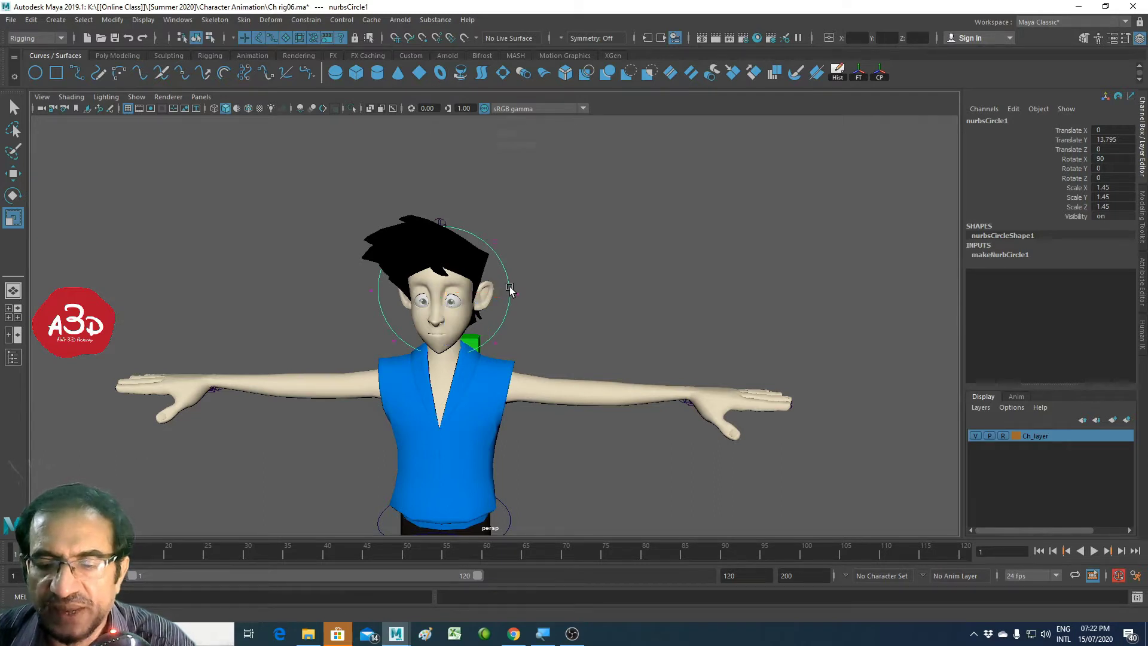
key(F8)
Step: Pull the circle's top control points above the head and widen the top
drag(318, 179, 547, 252)
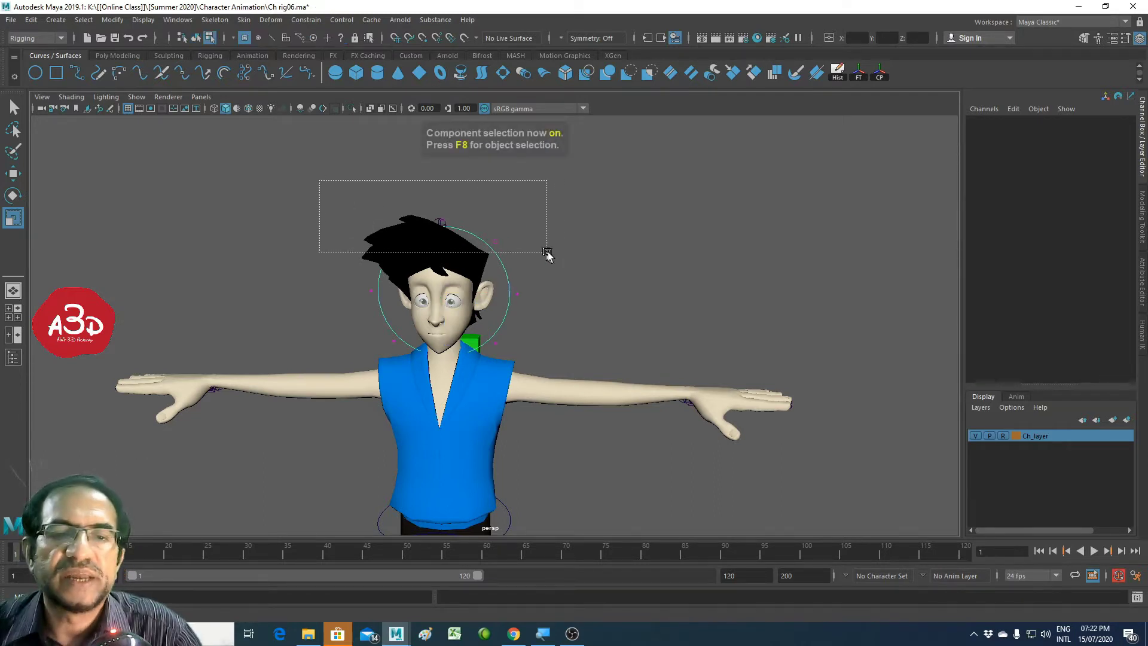
key(w)
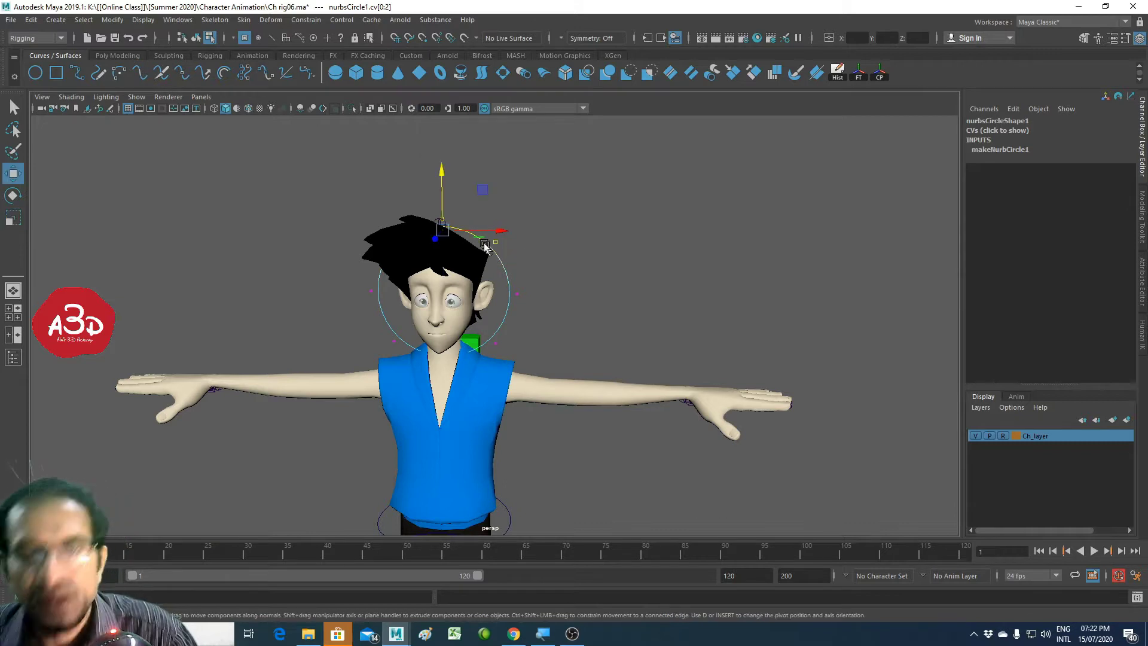
drag(441, 184, 441, 151)
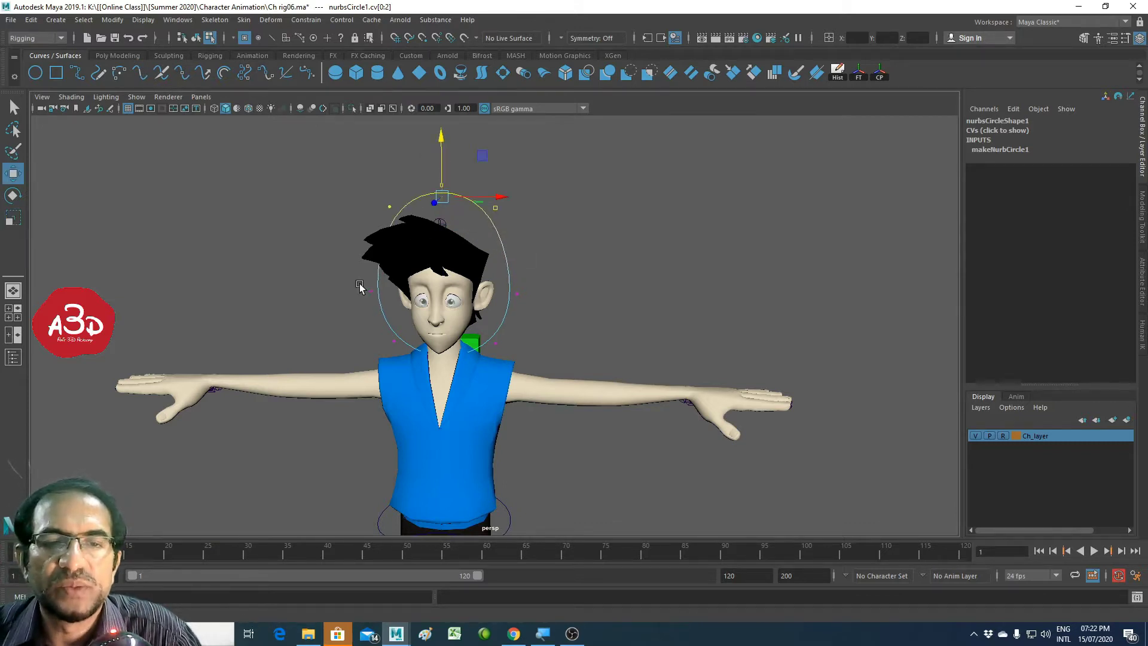
key(r)
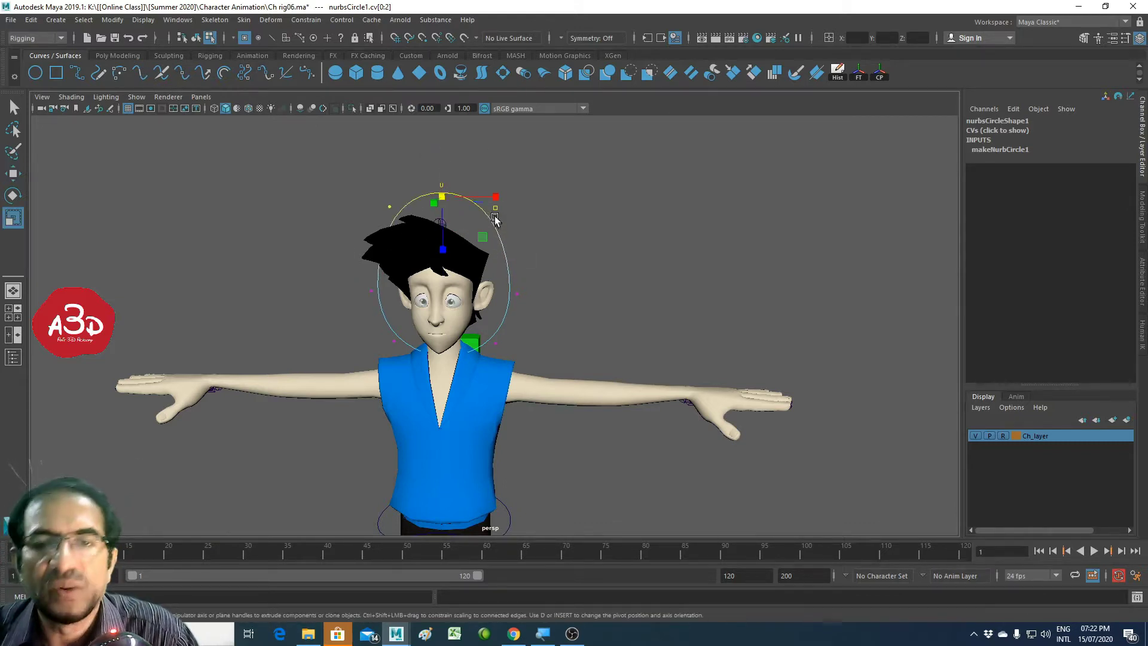
drag(496, 196, 522, 197)
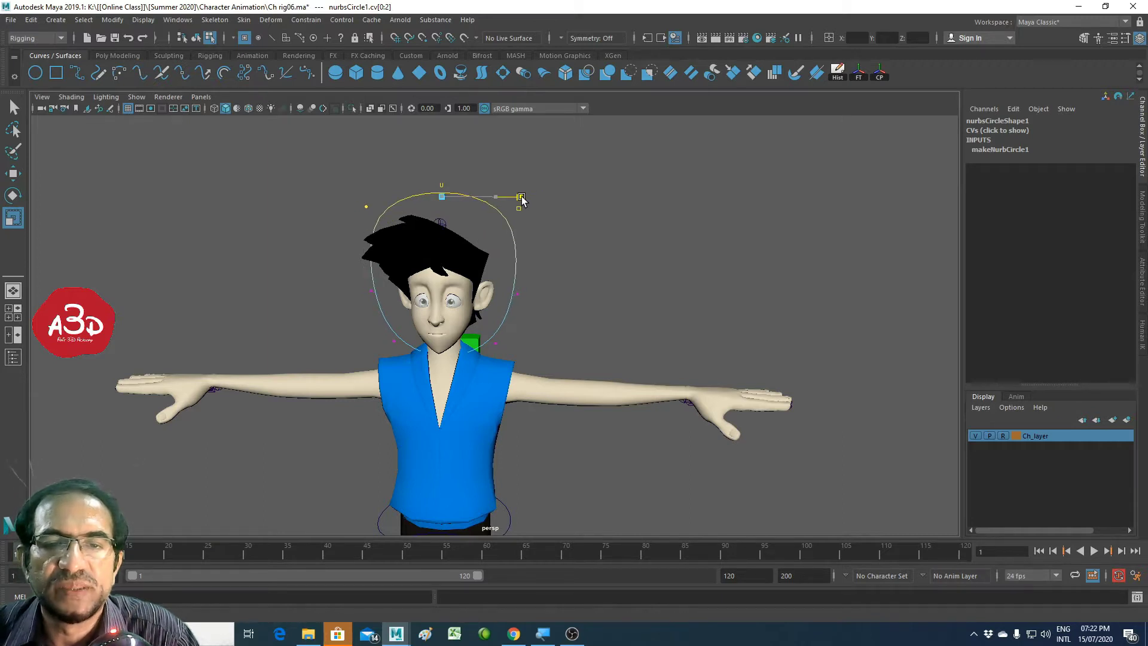
Step: Pull the eye-level side points inward, then reselect the whole head circle
drag(341, 277, 561, 312)
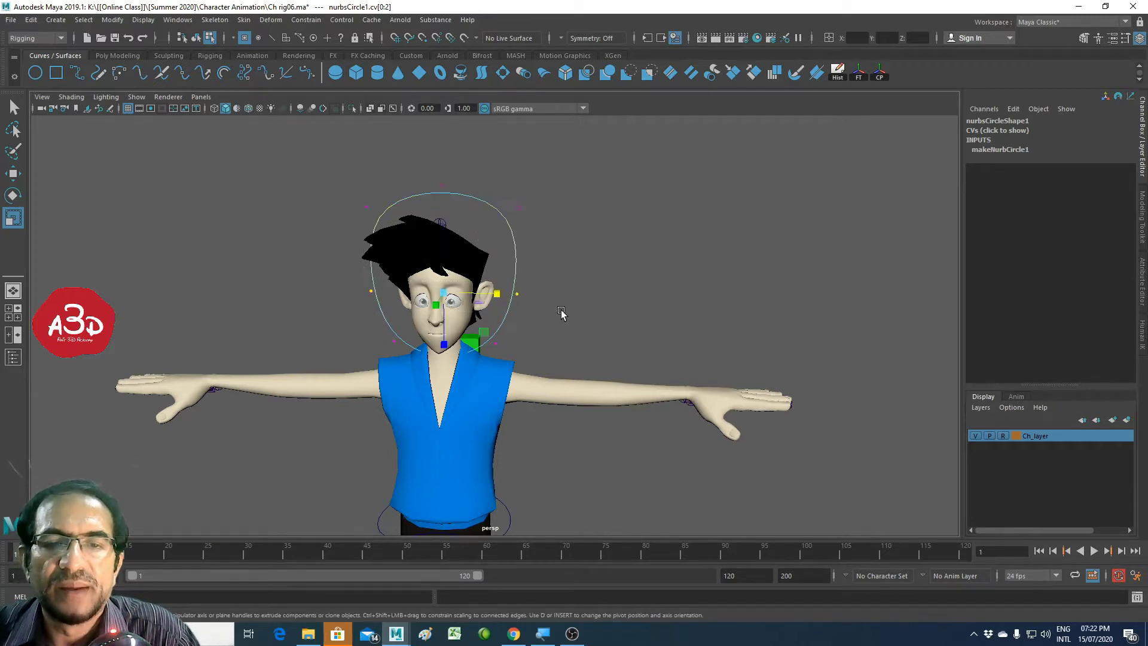
drag(497, 294, 491, 295)
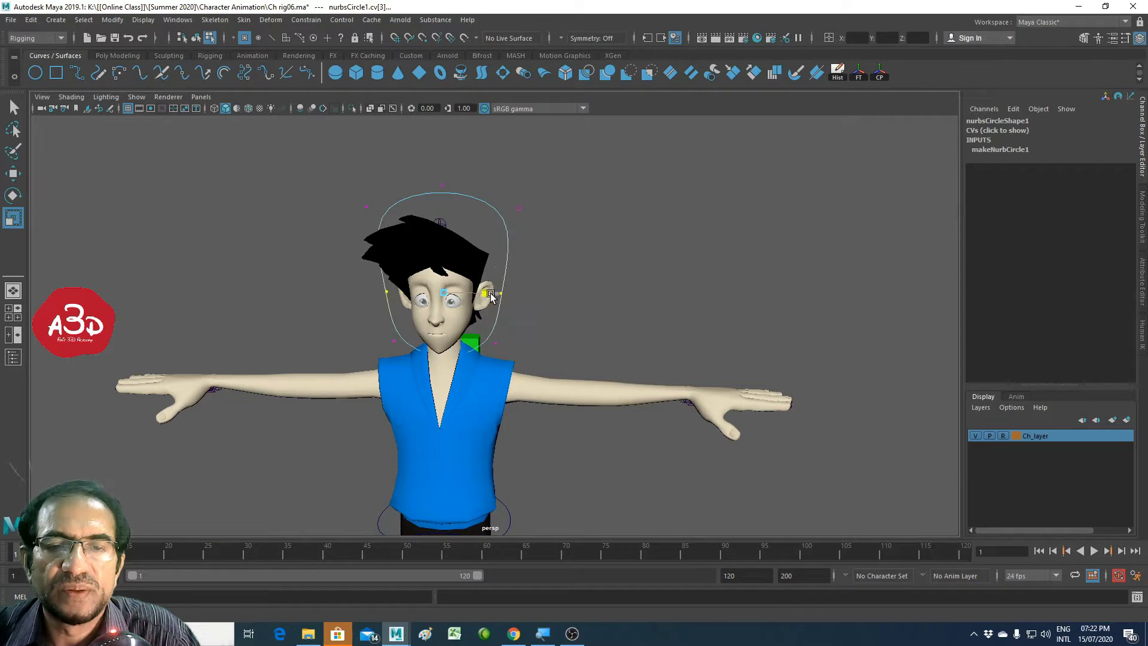
mouse_move(351, 333)
mouse_down()
mouse_move(530, 378)
mouse_move(482, 357)
mouse_up()
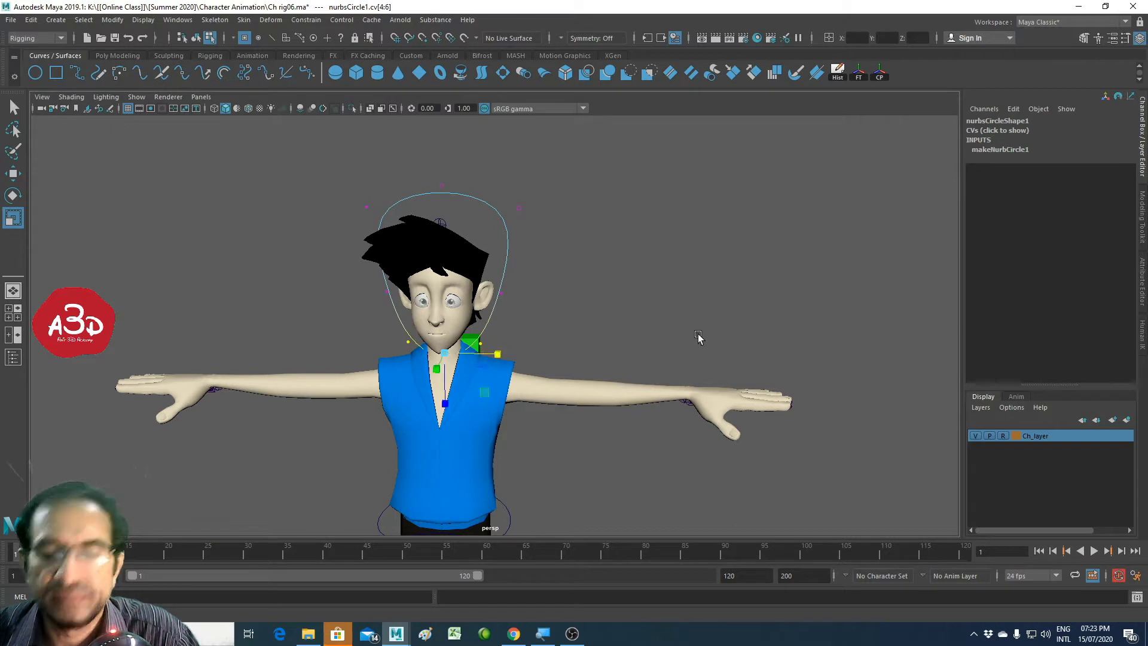
key(F8)
click(658, 287)
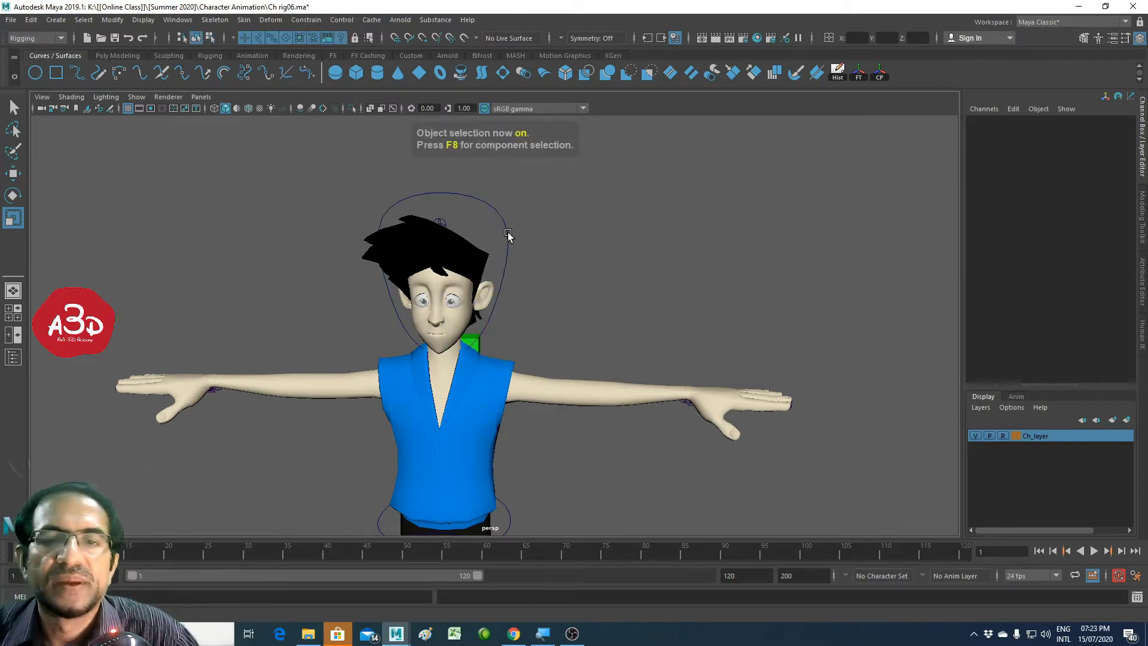
click(508, 235)
mouse_move(641, 313)
alt+mouse_down()
mouse_move(615, 341)
mouse_move(671, 327)
mouse_move(638, 333)
alt+mouse_up()
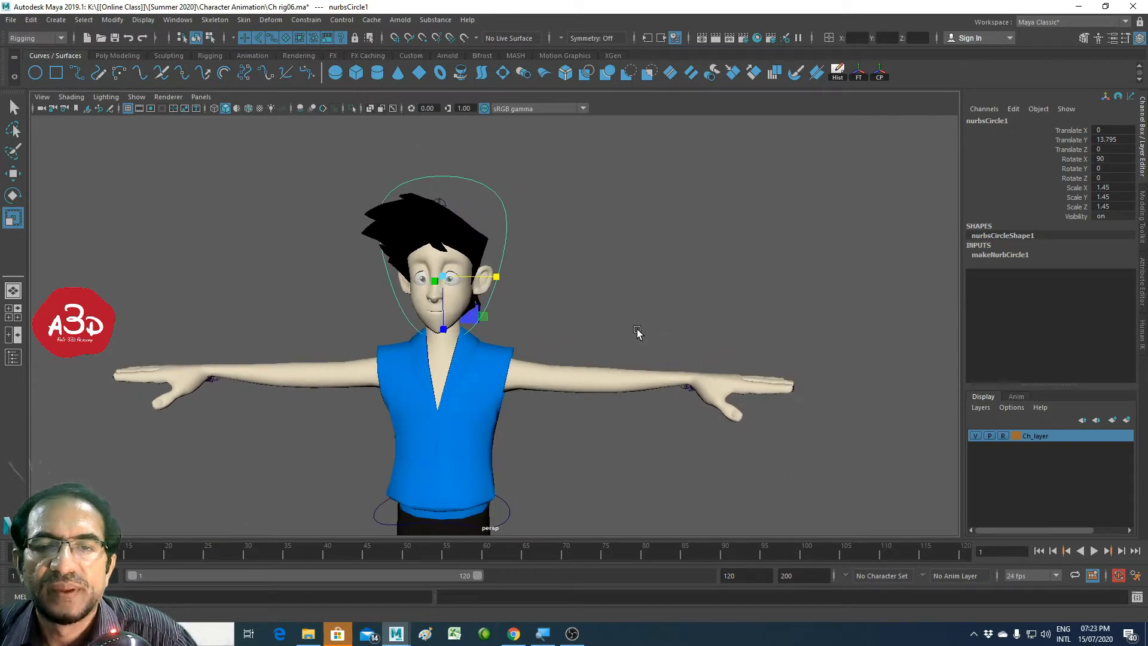
Step: Delete the head circle's construction history and hide the character mesh layer
click(838, 73)
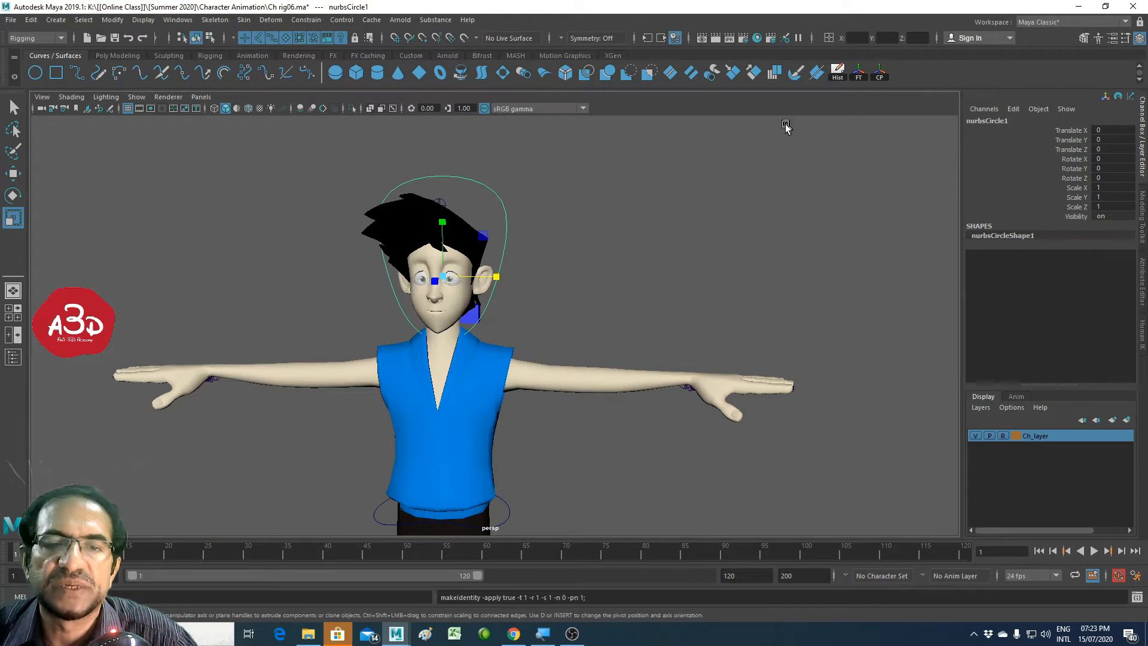
click(688, 246)
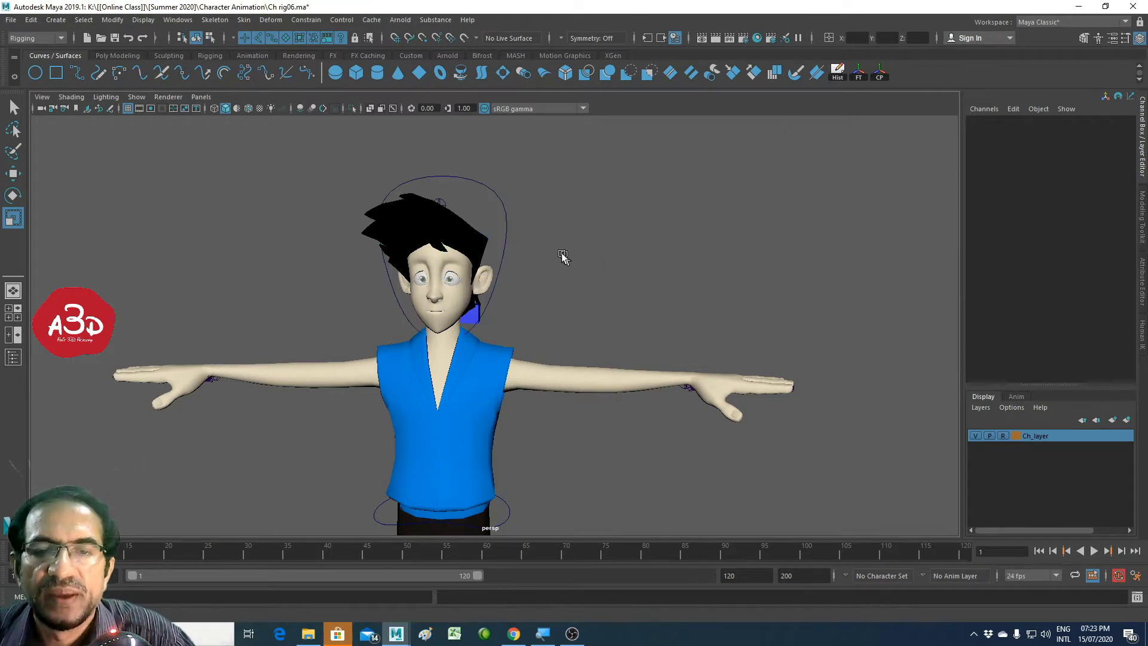
click(976, 436)
click(506, 252)
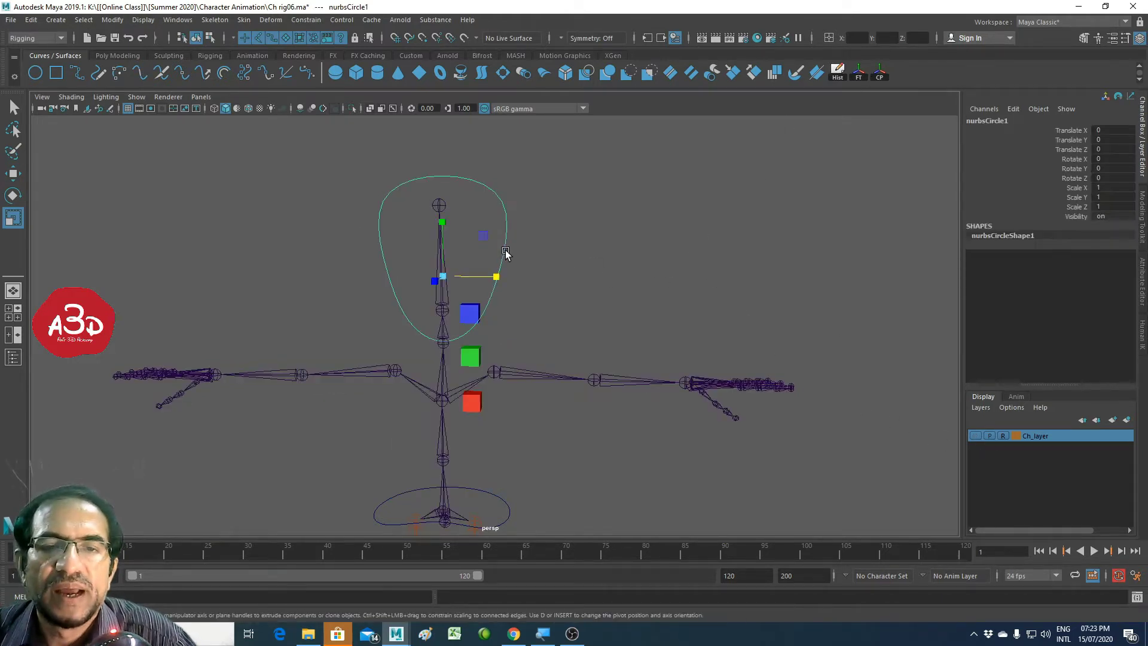
alt+drag(558, 357, 506, 360)
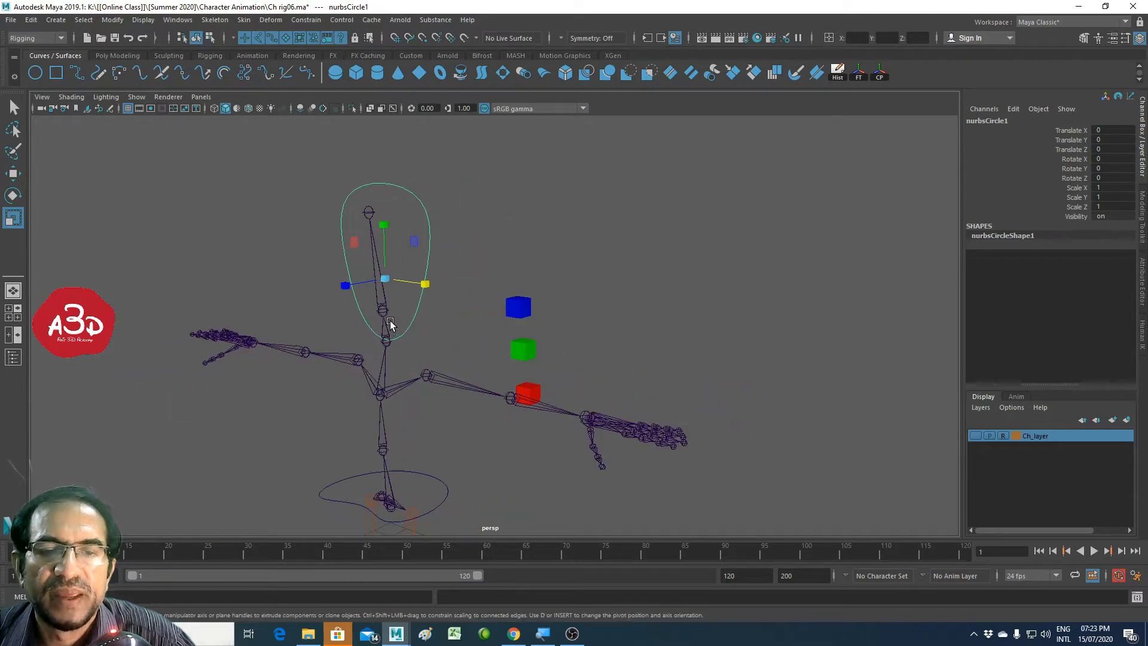
Step: Lower the head circle to Translate Y -0.741, Z 0.104, then show the mesh again
key(w)
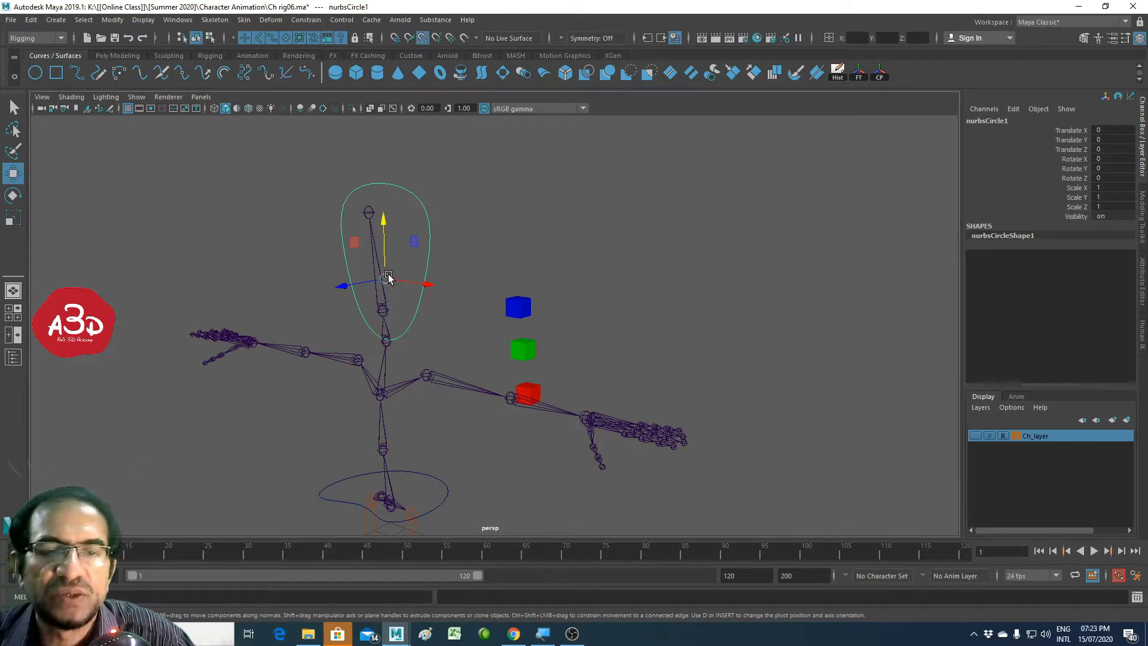
drag(388, 274, 383, 298)
alt+drag(390, 373, 419, 213)
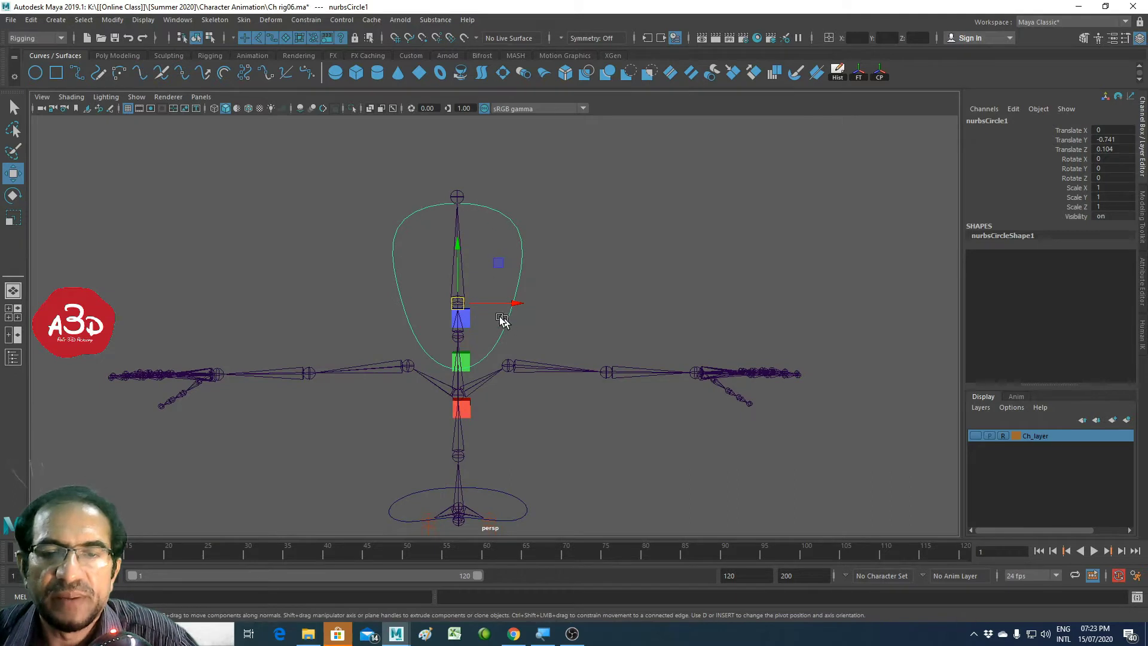
click(975, 435)
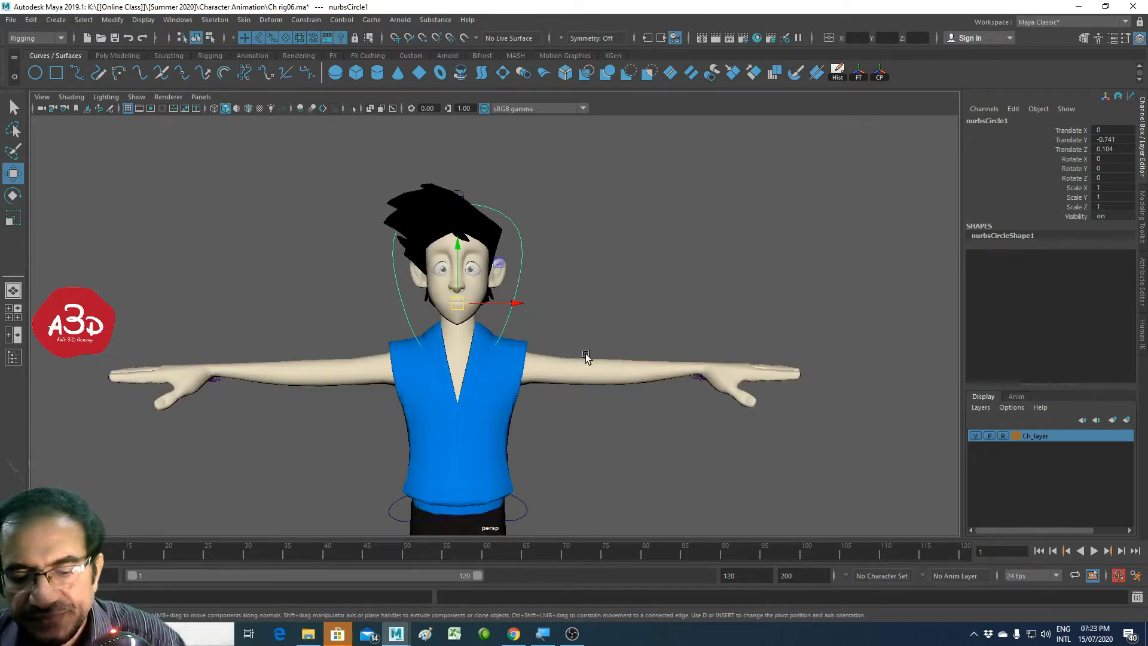
Step: Raise all the head circle's control points to clear the hair, then hide the mesh
key(F8)
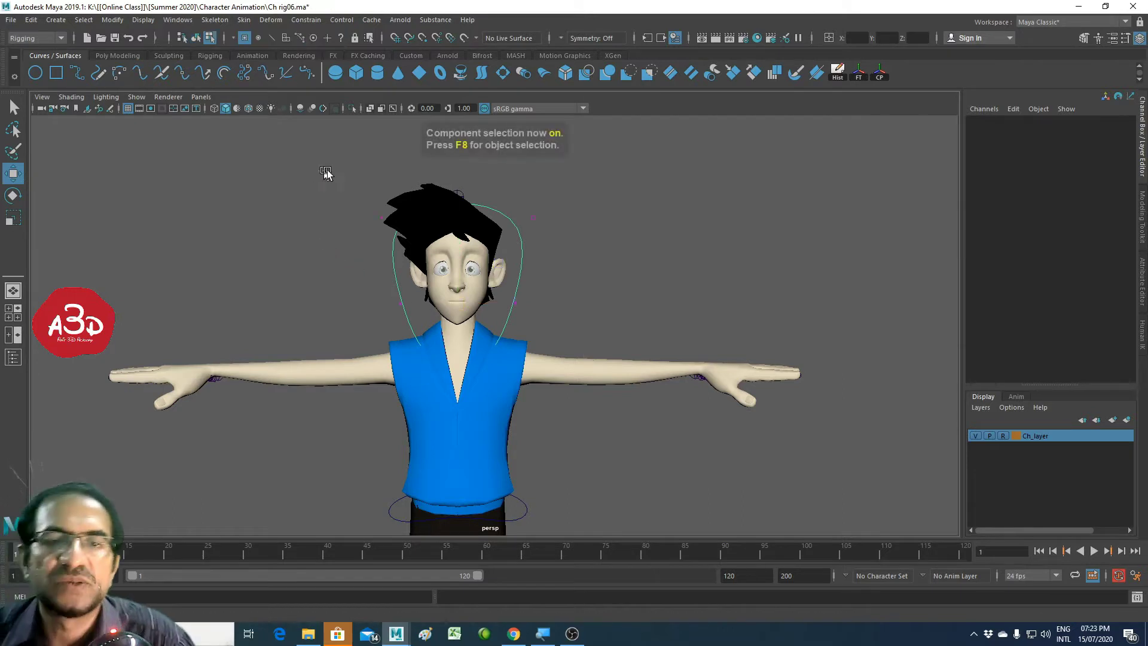
drag(319, 171, 664, 423)
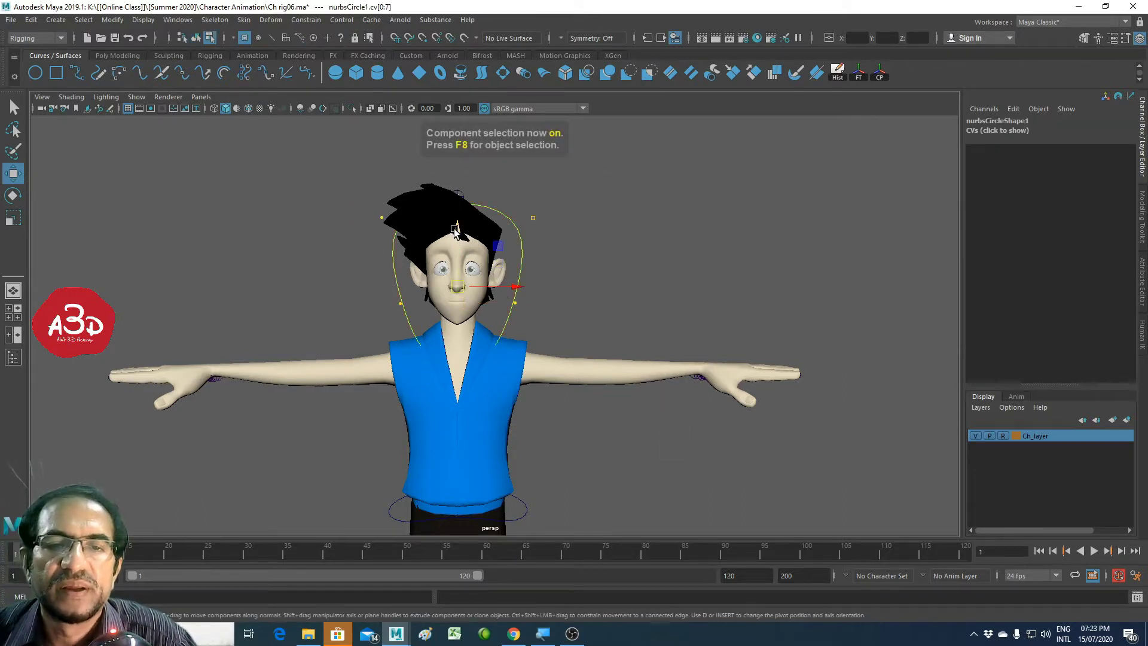
drag(455, 230, 459, 191)
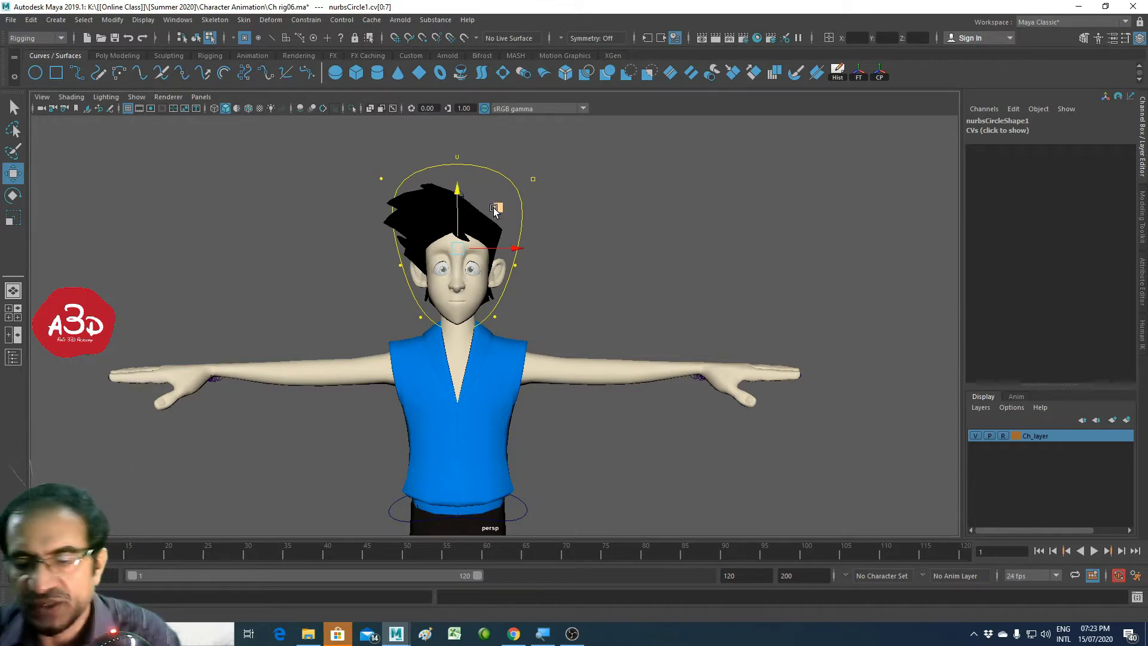
key(F8)
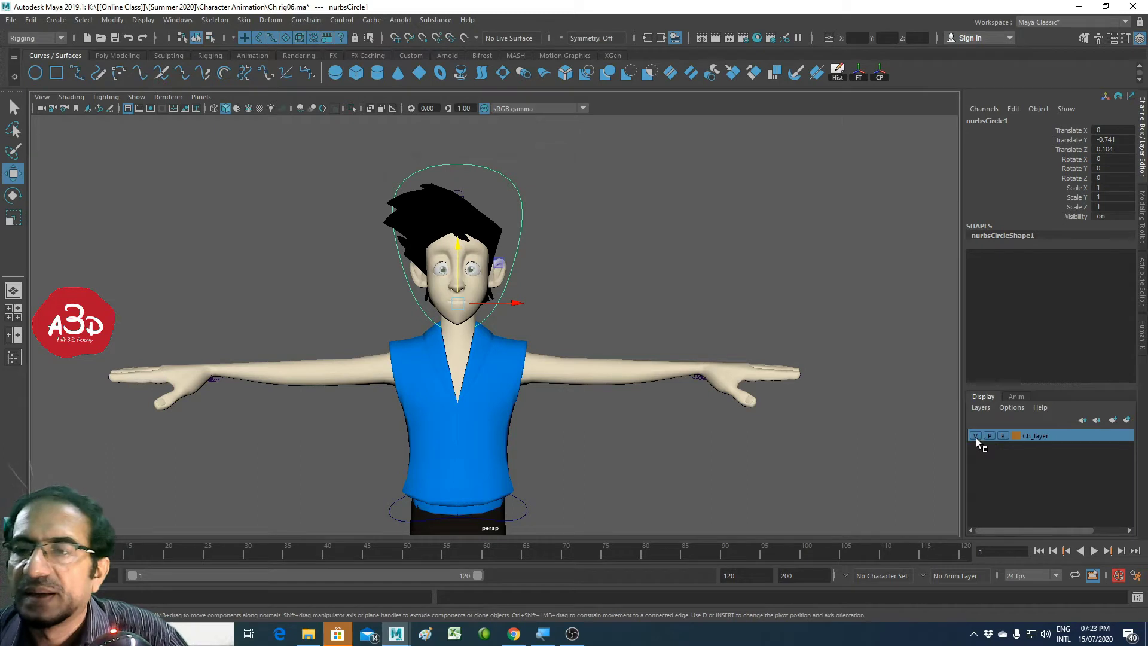
click(976, 436)
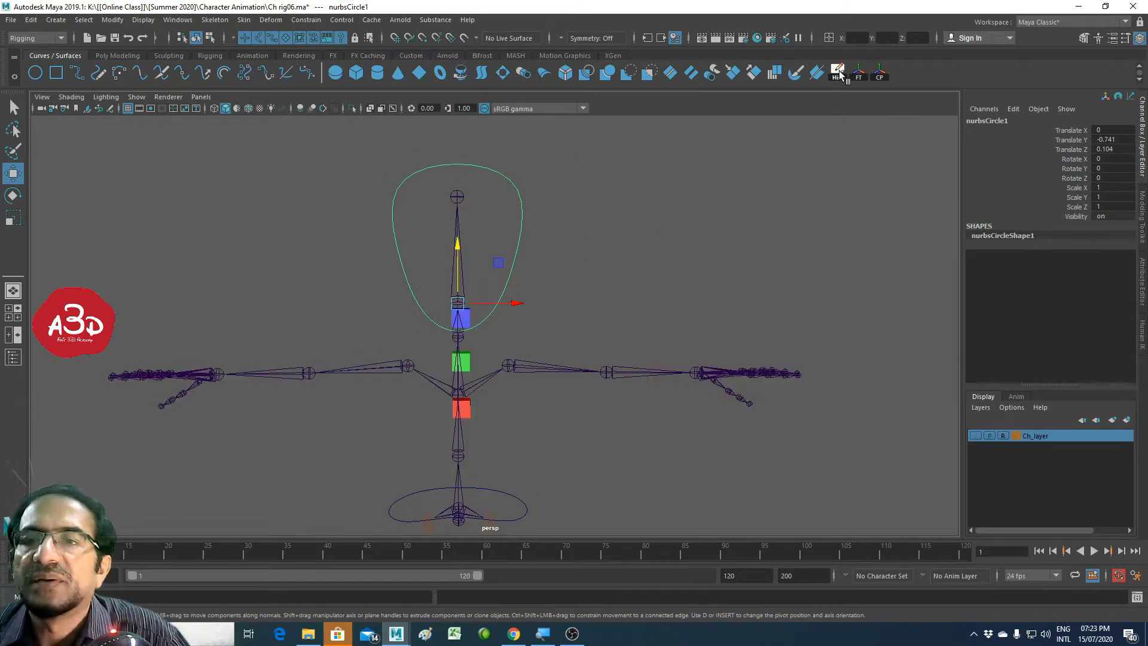
Step: Freeze the head circle's transforms to zero
click(859, 72)
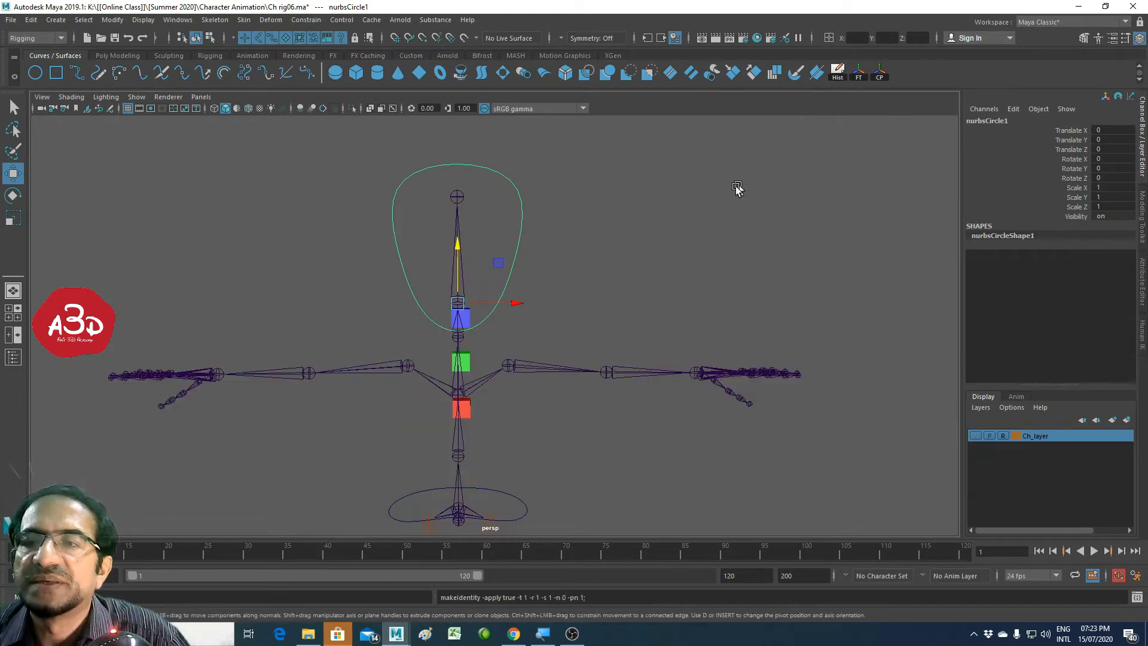
click(737, 189)
mouse_move(652, 223)
alt+mouse_down()
mouse_move(582, 307)
mouse_move(497, 318)
mouse_move(538, 317)
mouse_move(516, 322)
mouse_move(525, 321)
alt+mouse_up()
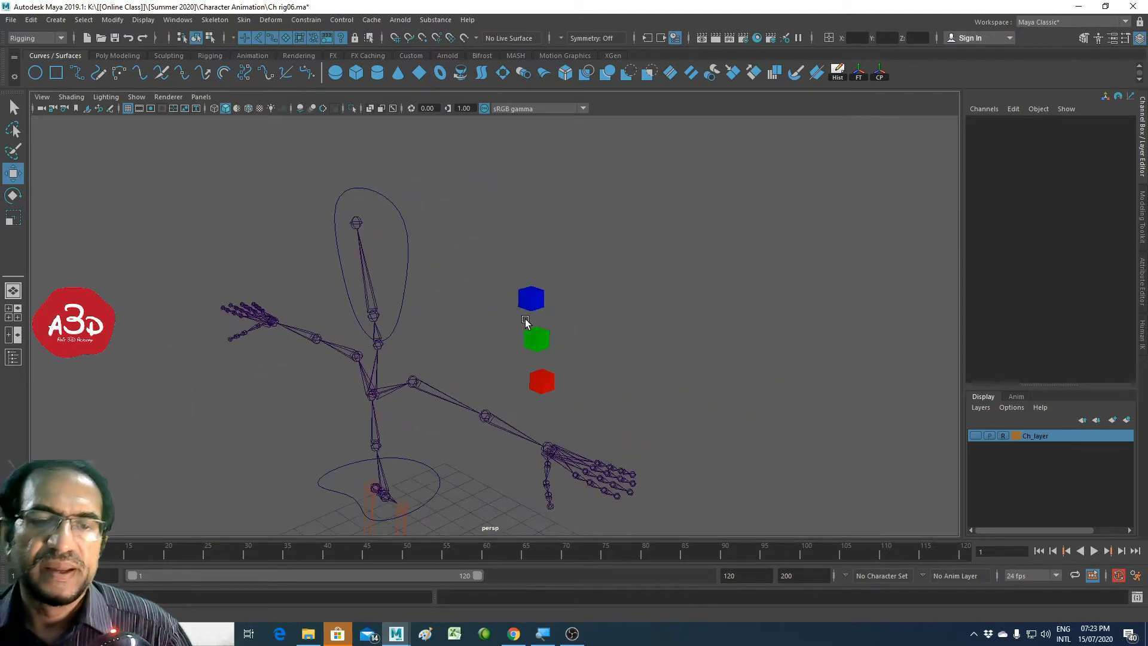
Step: Select the head circle together with Head_joint and bring up the Constrain menu
click(408, 270)
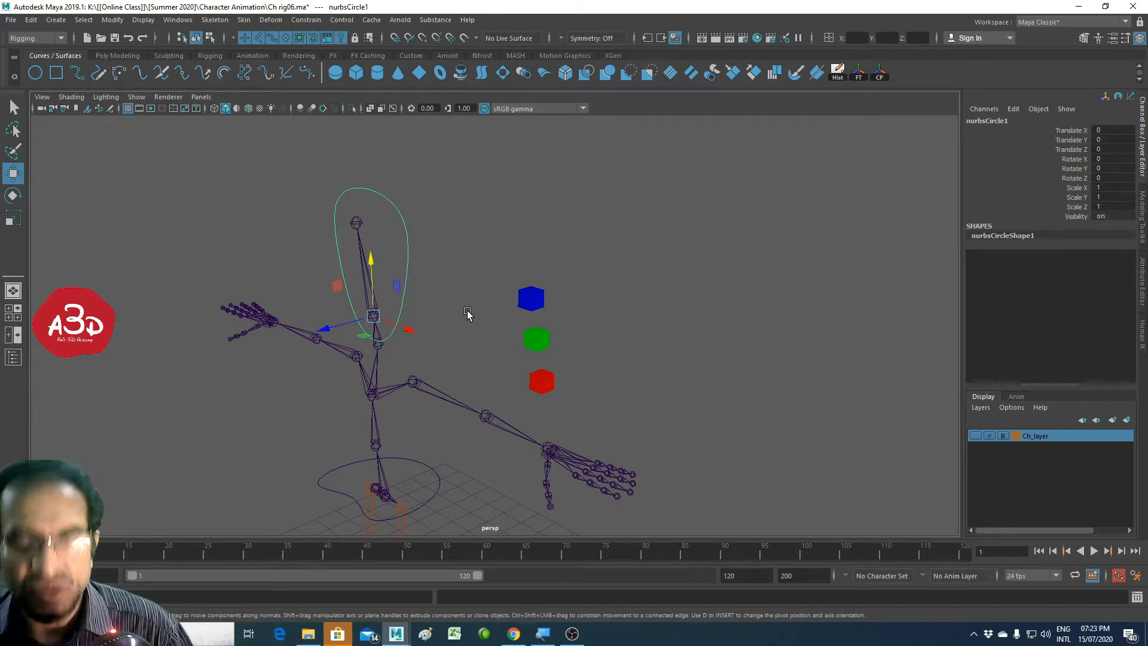
key(q)
click(418, 321)
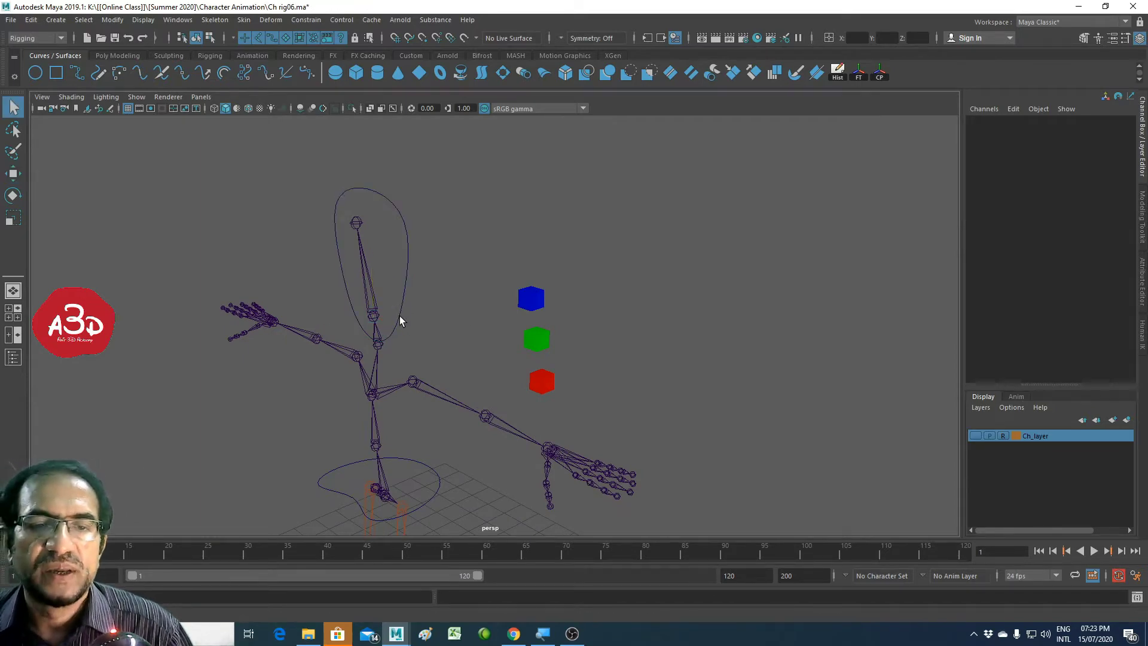
click(400, 316)
mouse_move(400, 331)
alt+mouse_down()
mouse_move(487, 364)
mouse_move(662, 312)
mouse_move(694, 328)
alt+mouse_up()
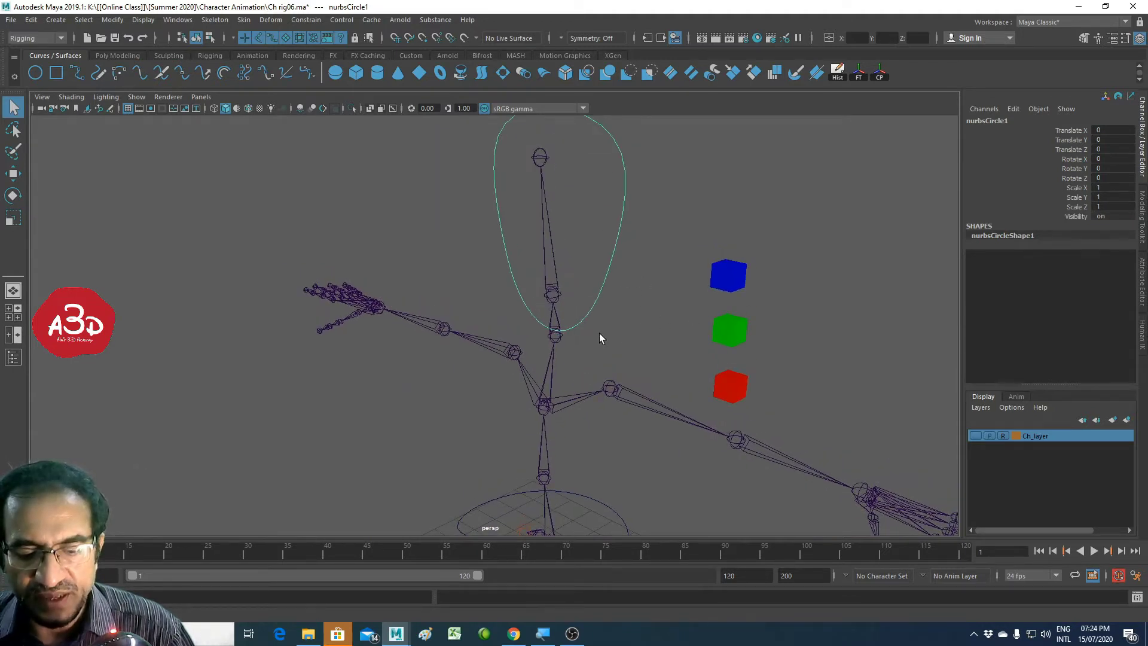
shift+click(554, 297)
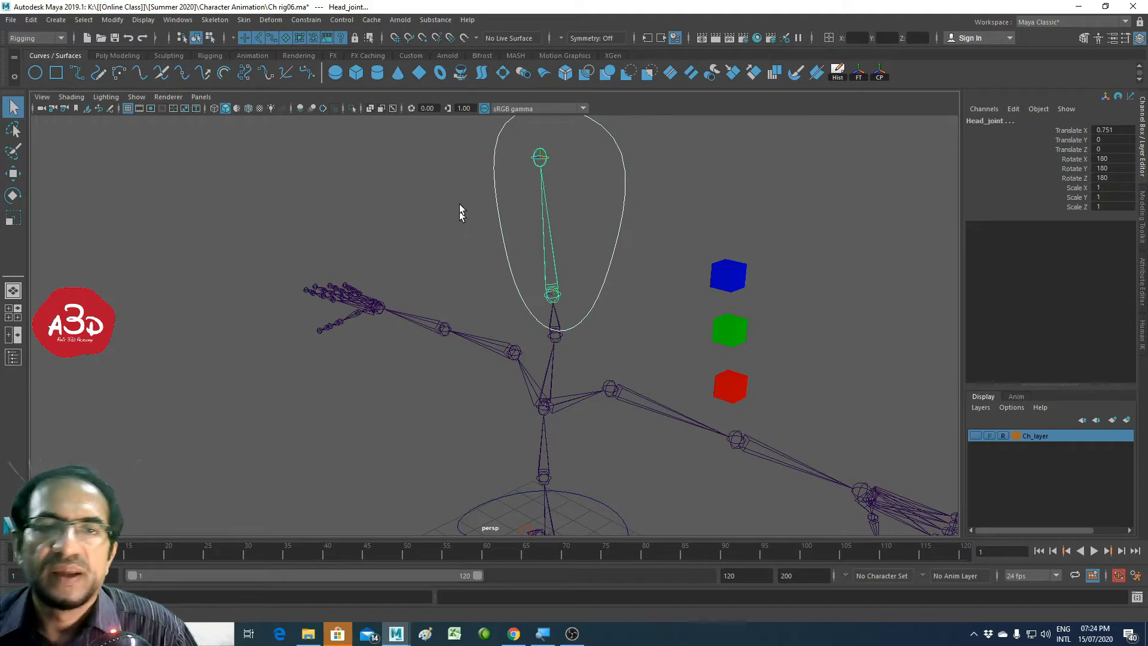
click(306, 20)
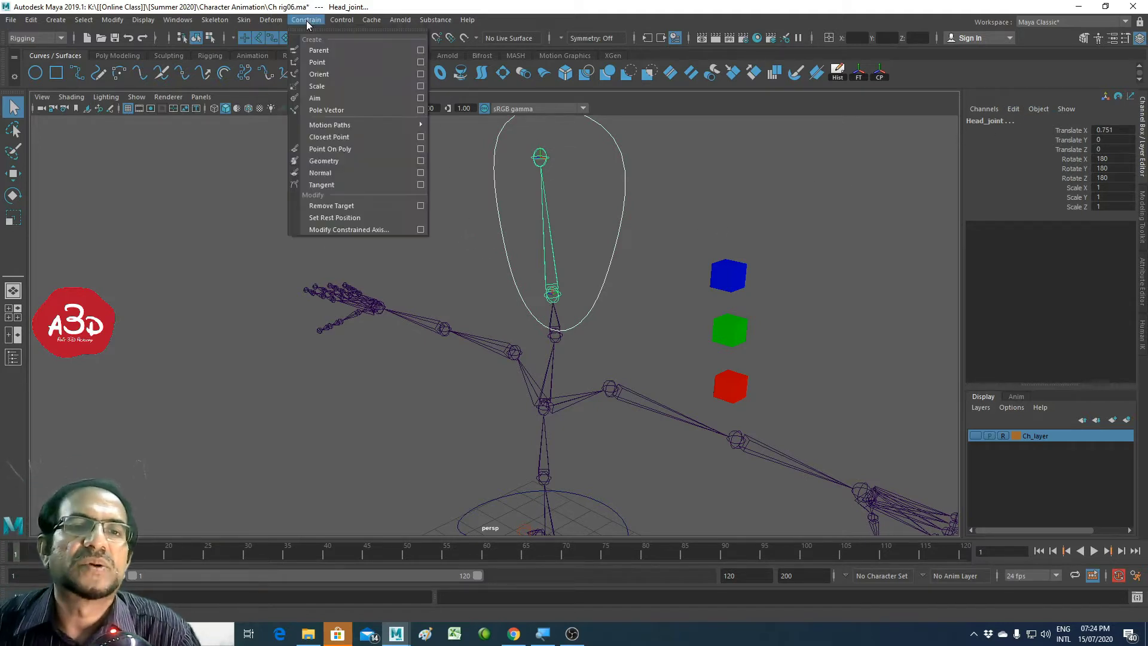
Step: Orient-constrain Head_joint to the head circle, then reselect the circle
click(340, 74)
click(674, 213)
scroll(481, 312, down, 5)
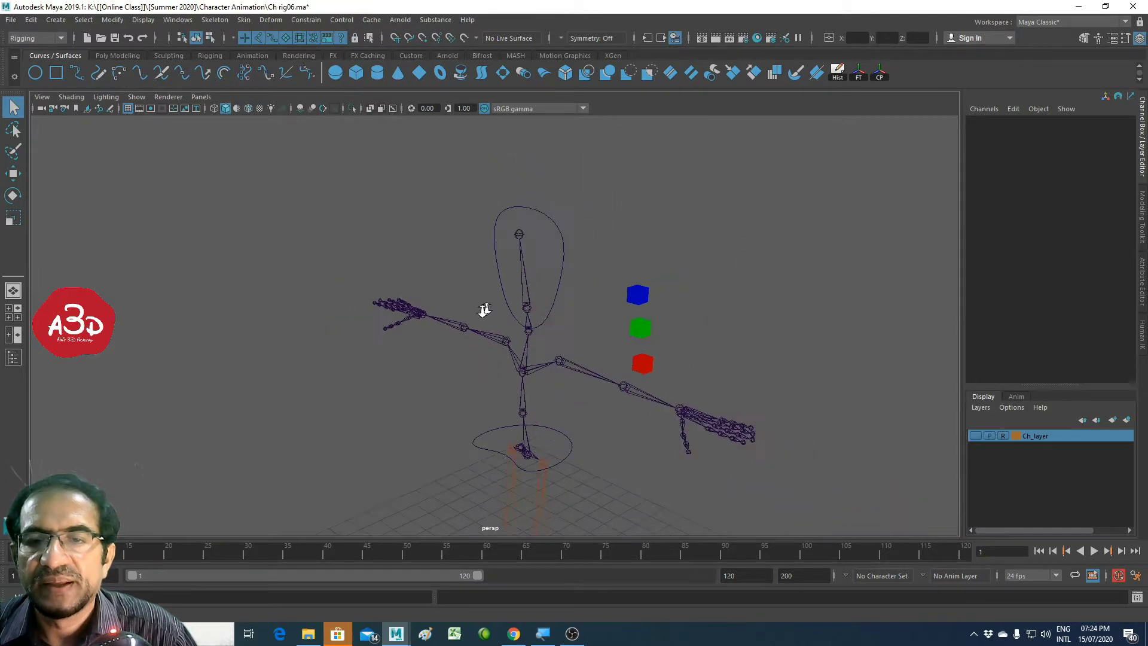
mouse_move(481, 313)
alt+mouse_down()
mouse_move(405, 328)
mouse_move(524, 318)
mouse_move(449, 326)
alt+mouse_up()
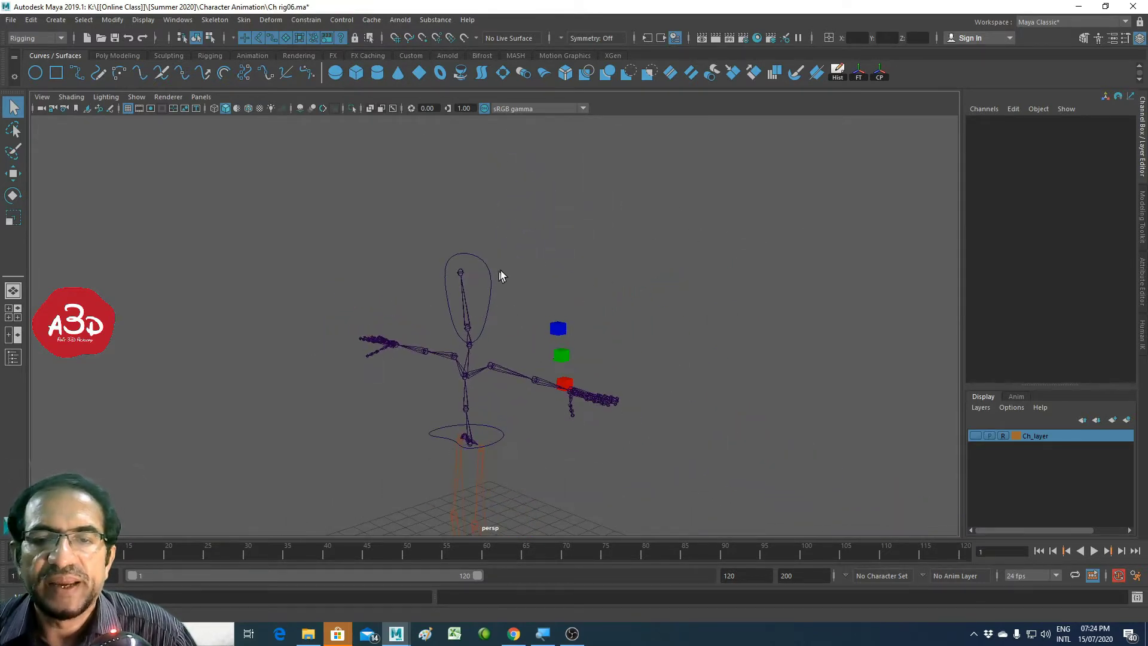
drag(505, 262, 475, 281)
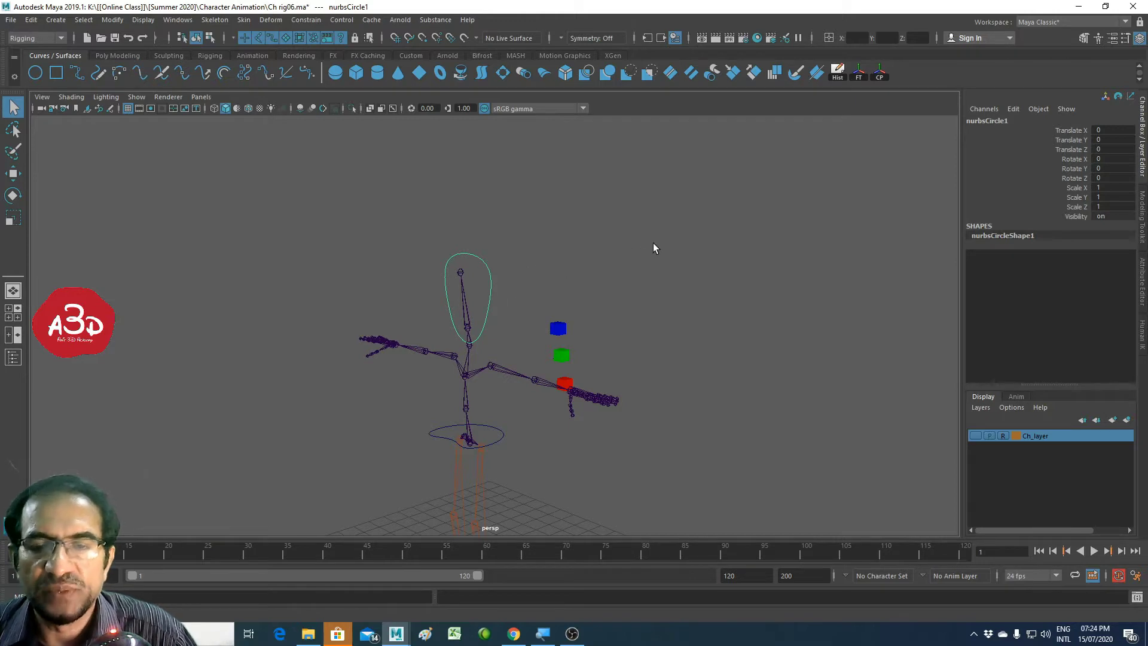
click(976, 435)
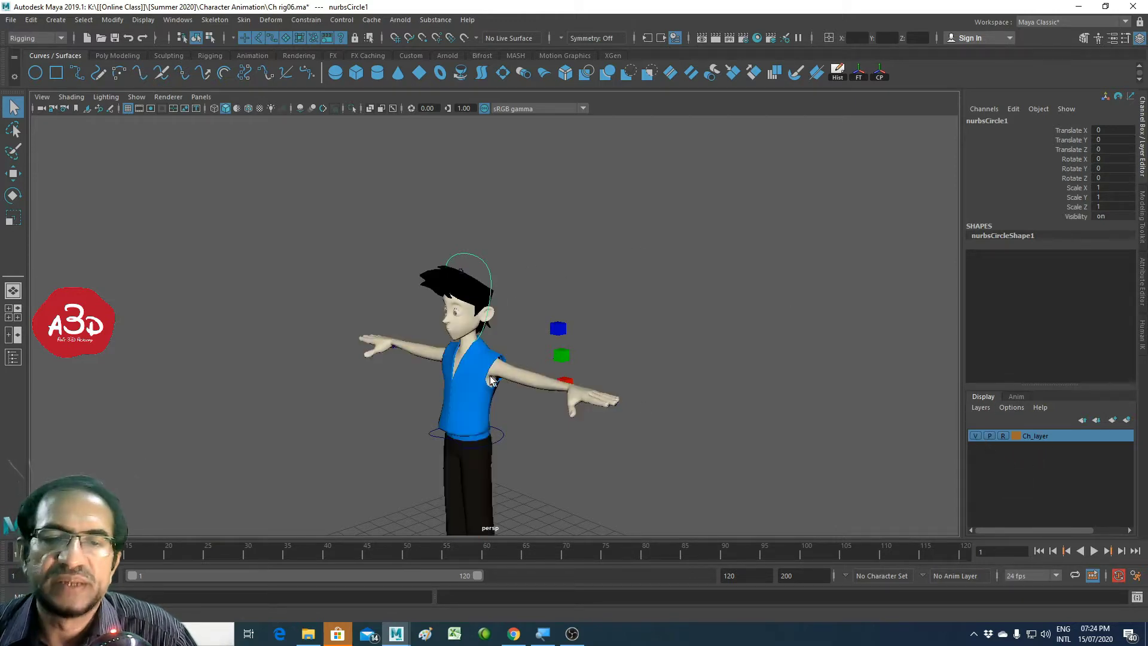
mouse_move(491, 379)
alt+mouse_down()
mouse_move(577, 380)
mouse_move(538, 375)
mouse_move(512, 258)
alt+mouse_up()
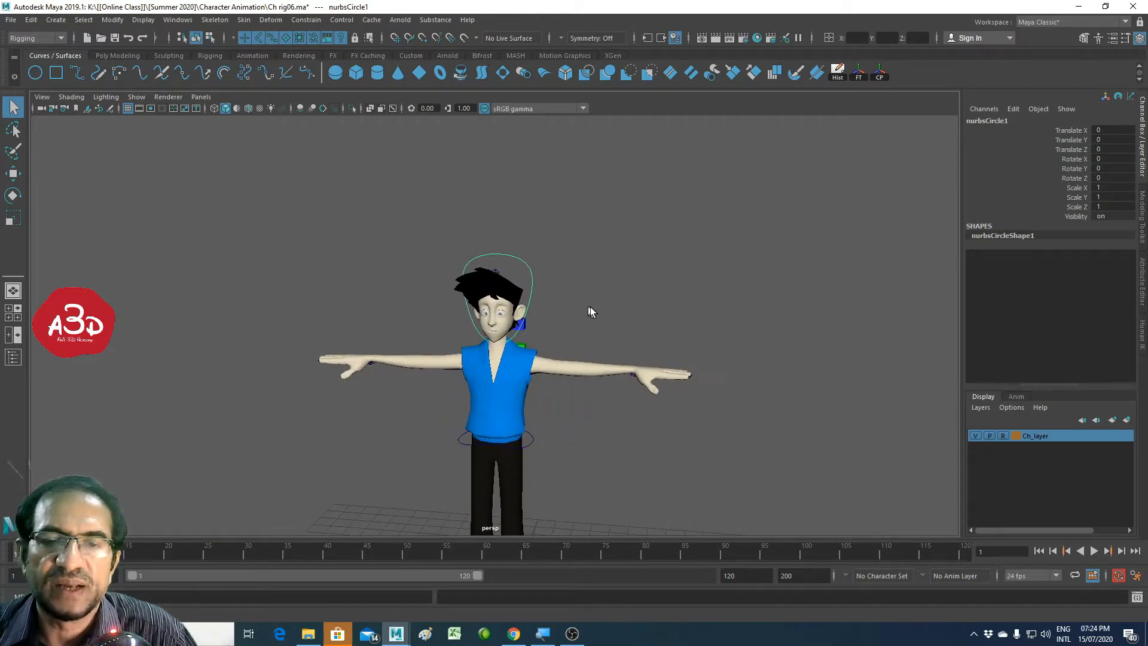
alt+drag(589, 308, 518, 320)
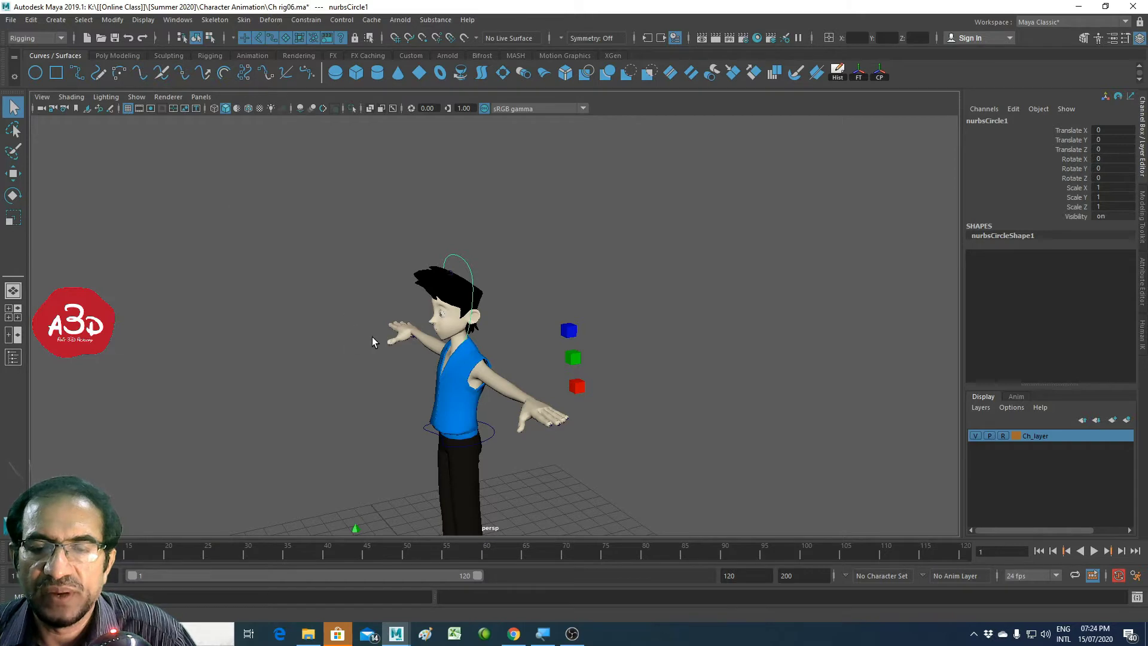
mouse_move(372, 341)
alt+mouse_down()
mouse_move(440, 318)
mouse_move(524, 261)
alt+mouse_up()
alt+drag(762, 383, 600, 363)
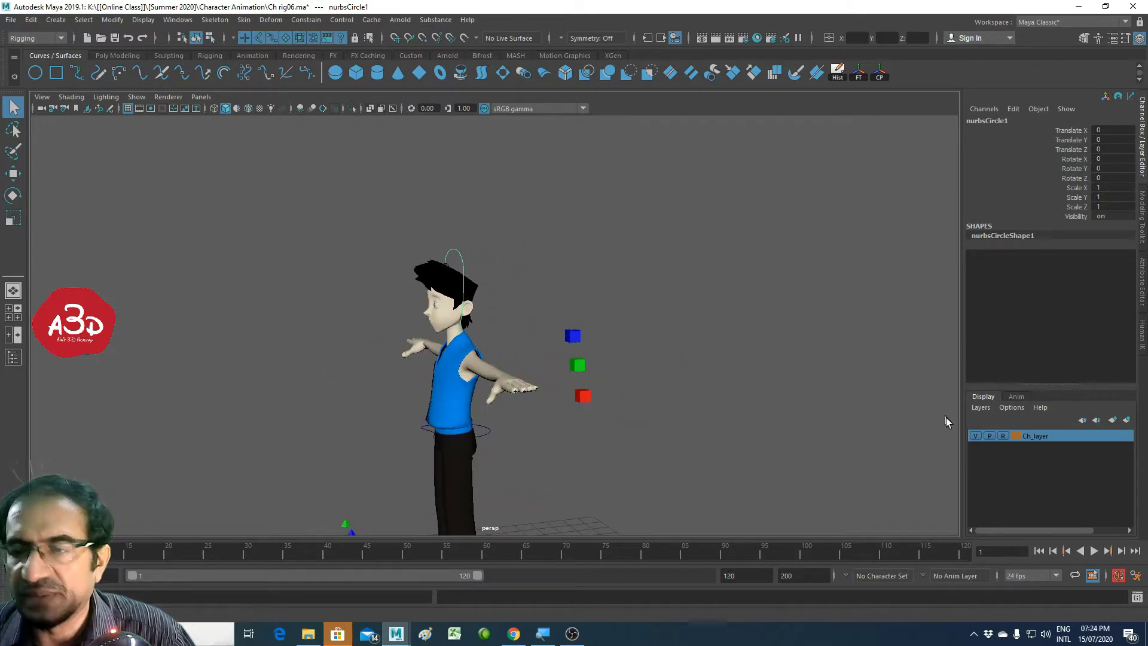
click(975, 436)
click(572, 258)
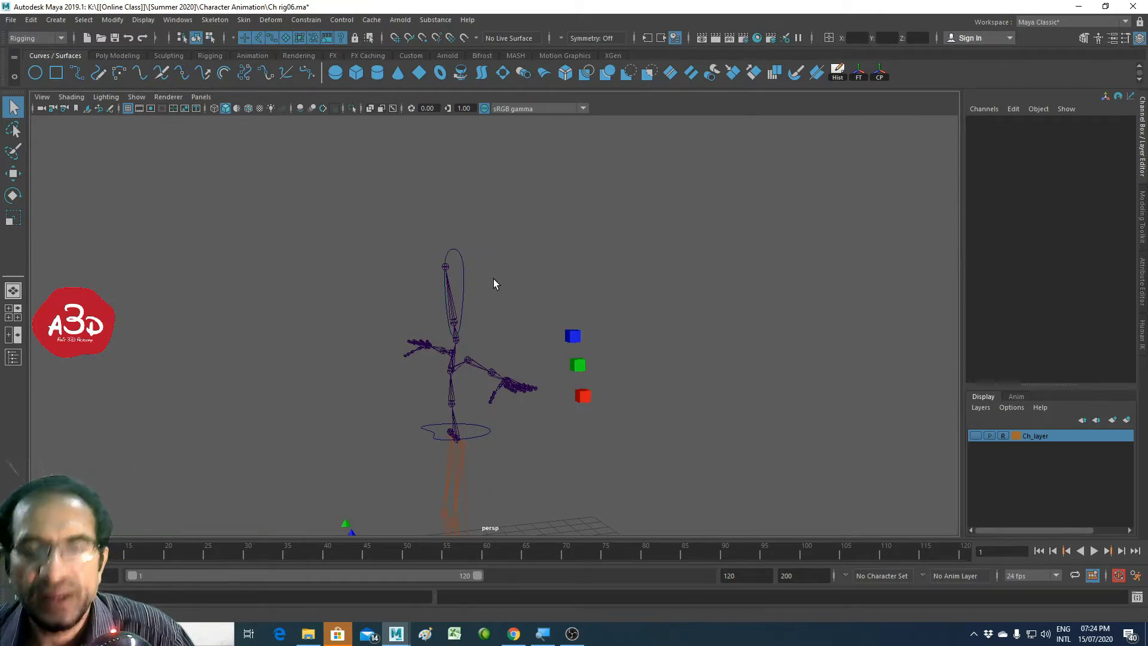
Step: Rotate the head circle to confirm Head_joint follows, then enter component mode
key(e)
click(463, 287)
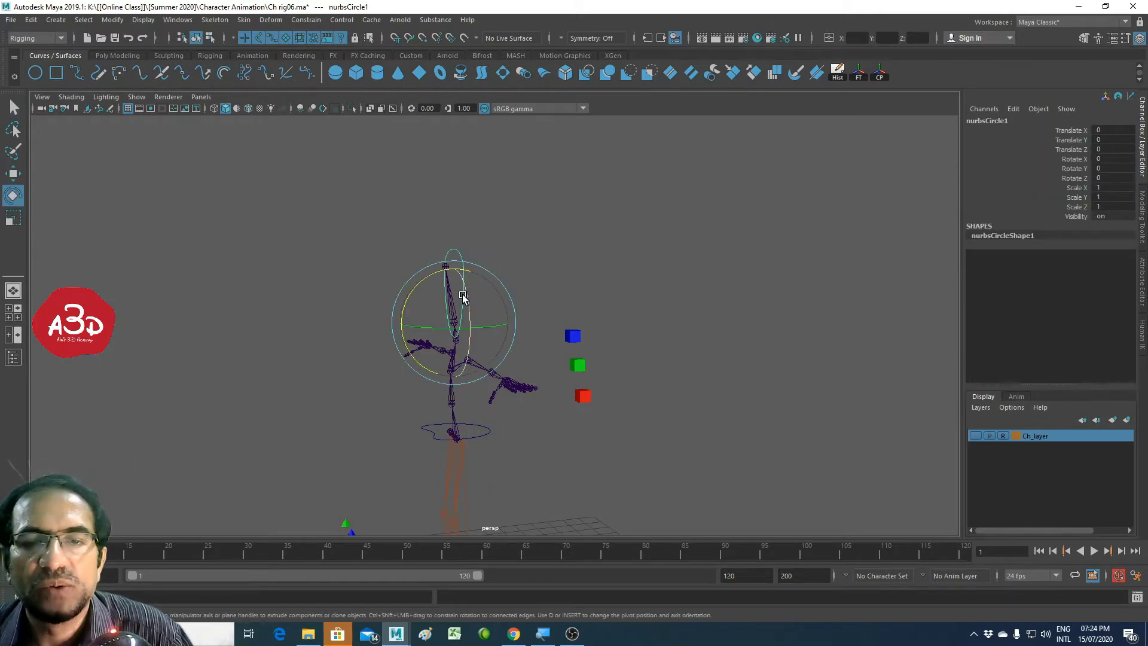
mouse_move(415, 287)
mouse_down()
mouse_move(417, 304)
mouse_move(428, 299)
mouse_up()
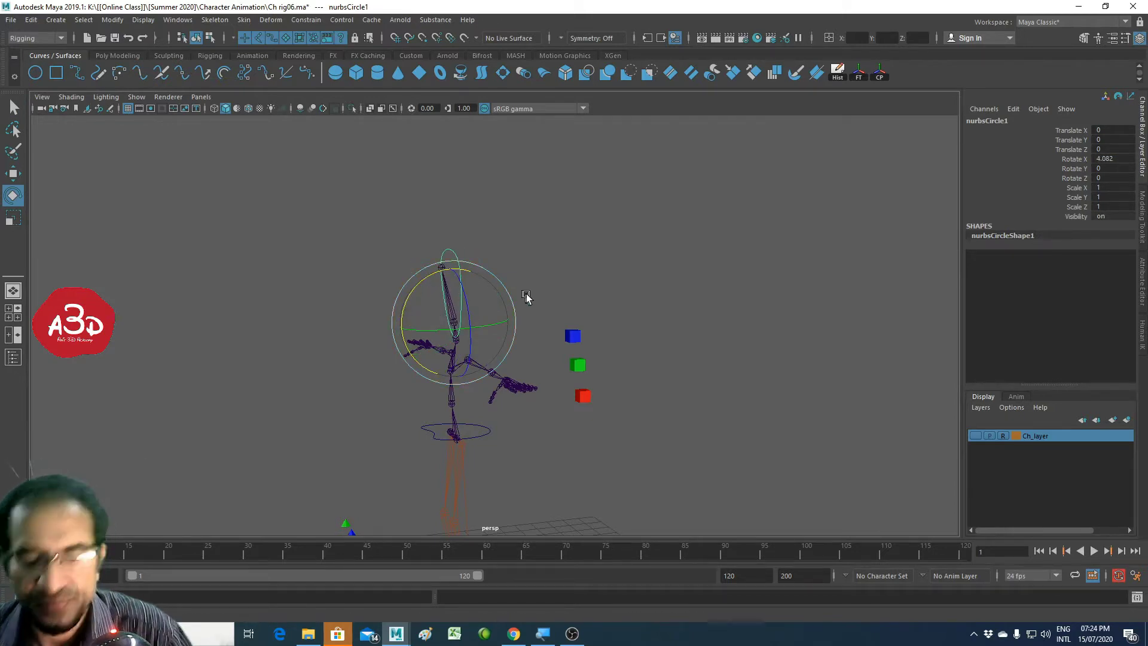
click(472, 295)
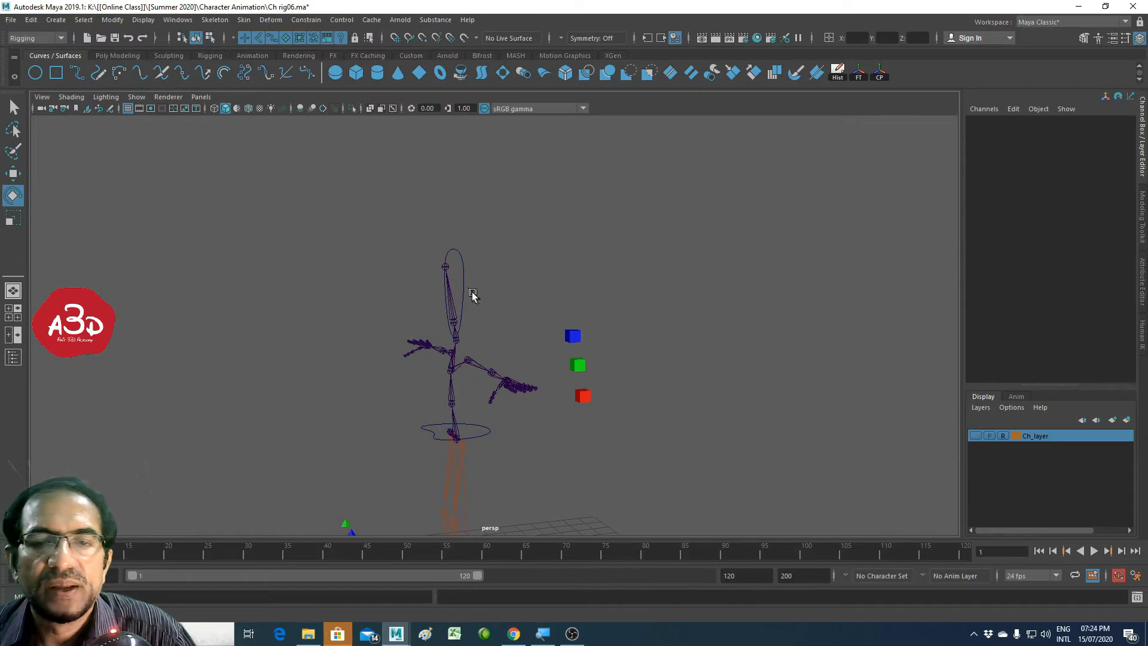
click(465, 285)
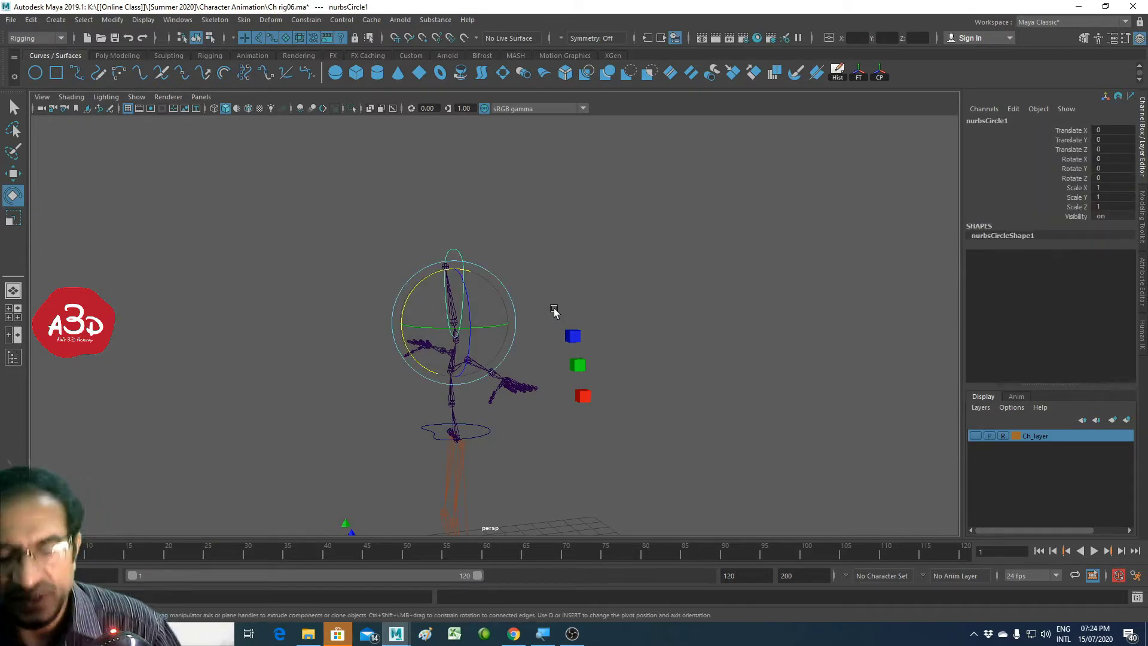
key(F8)
Step: Shift all the head circle's control points along X, then return to object mode
drag(402, 212, 509, 376)
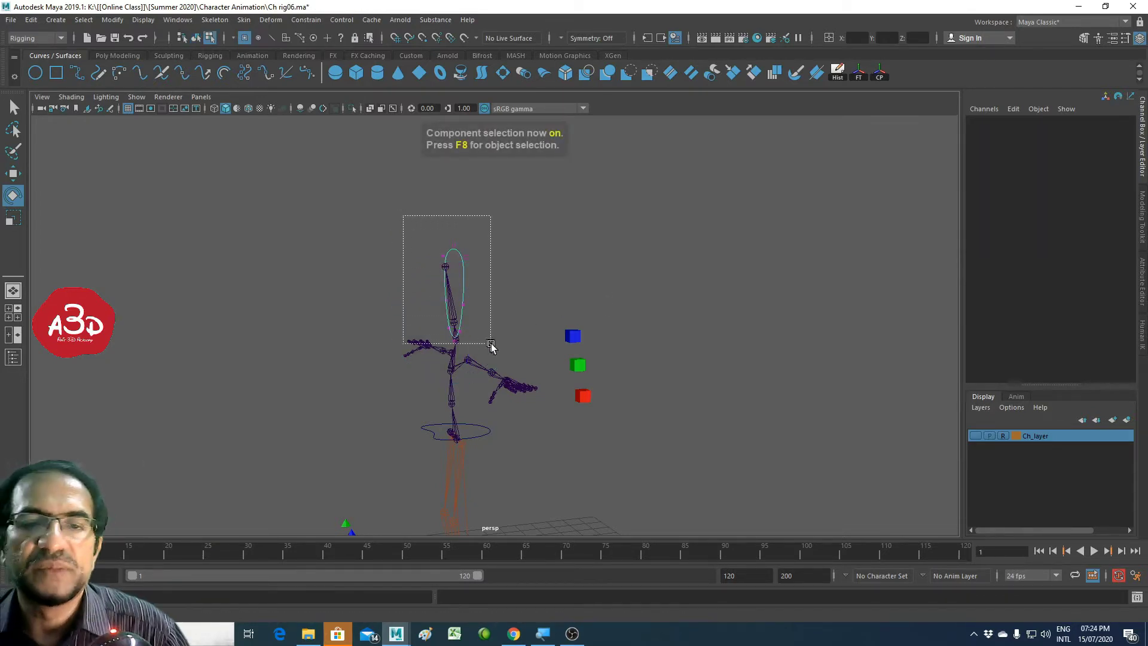
key(w)
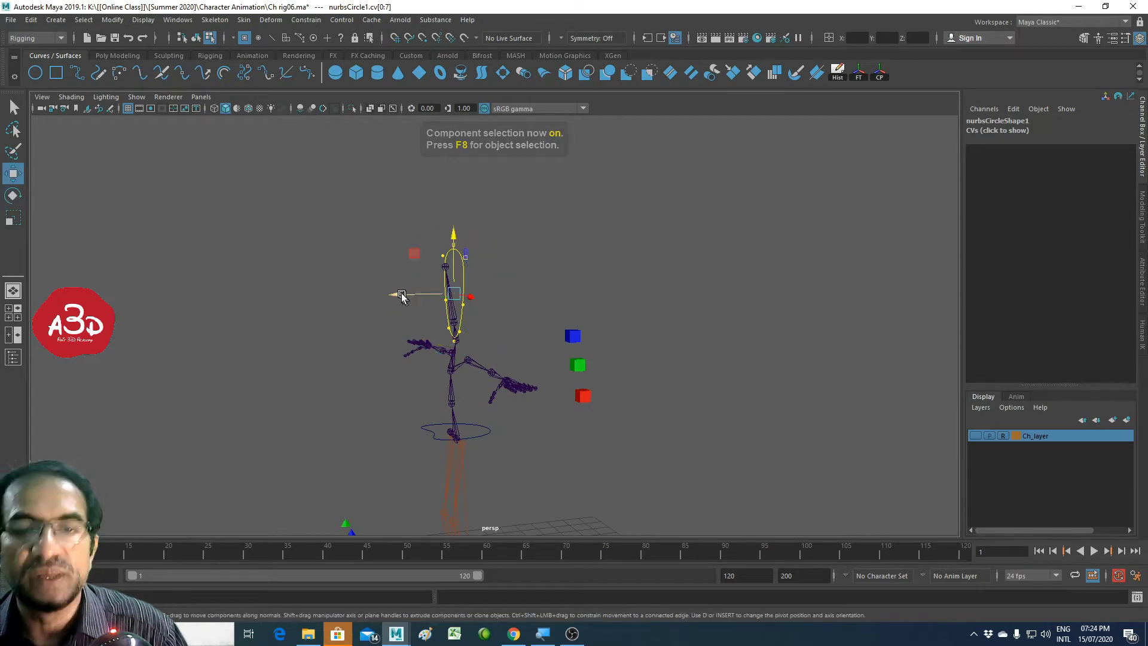
drag(398, 295, 522, 273)
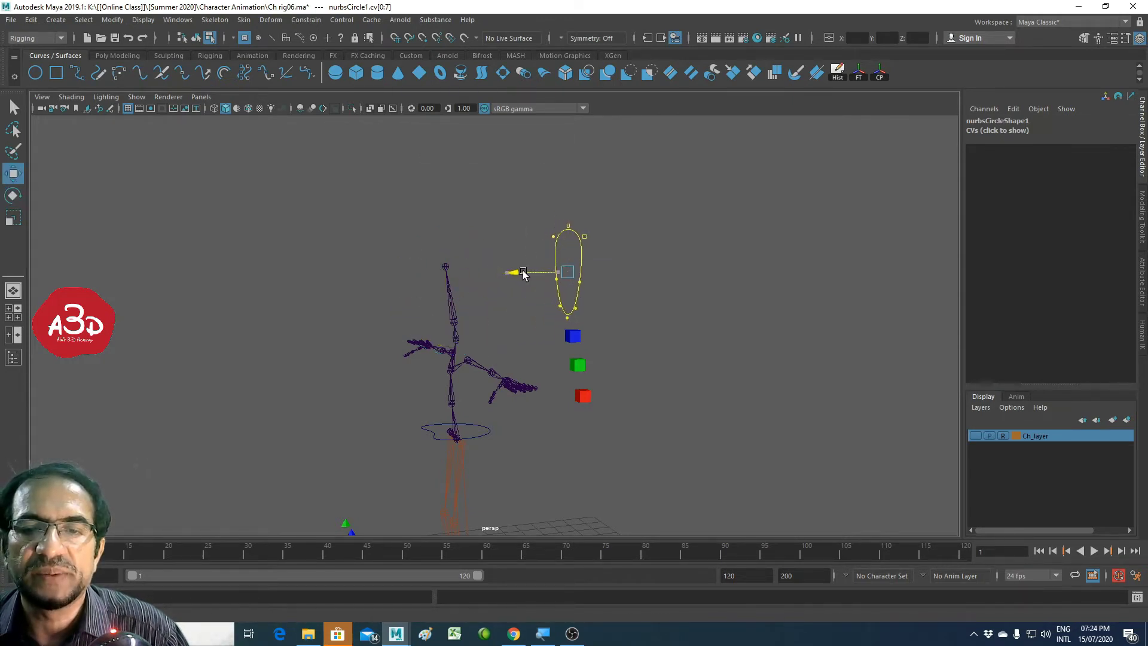
key(F8)
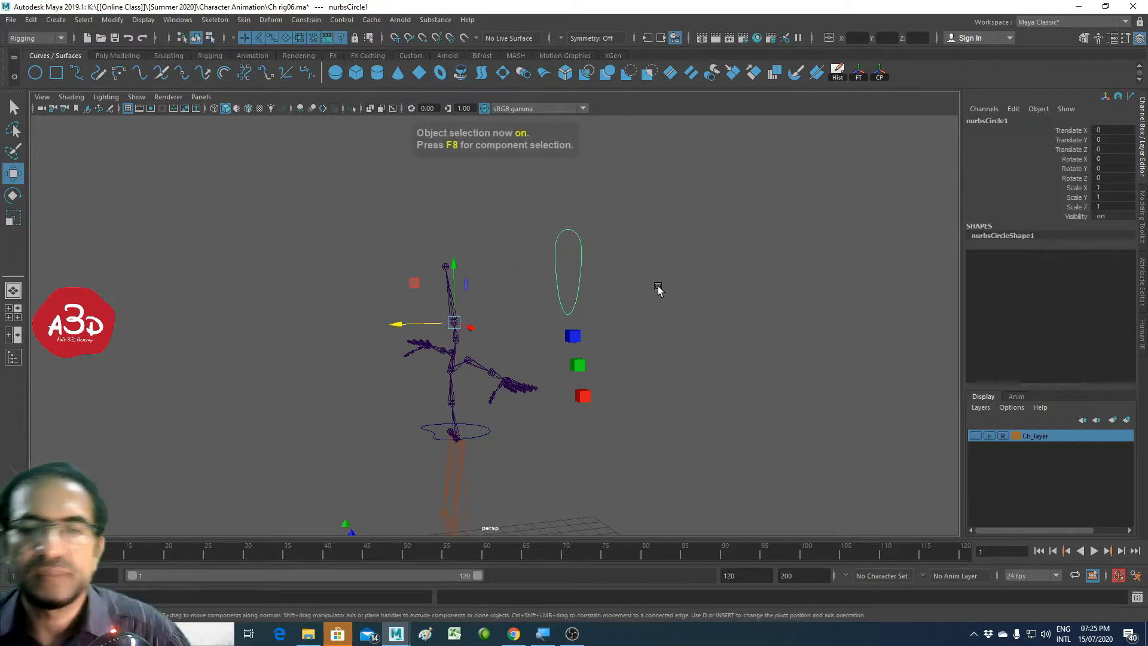
drag(552, 310, 608, 291)
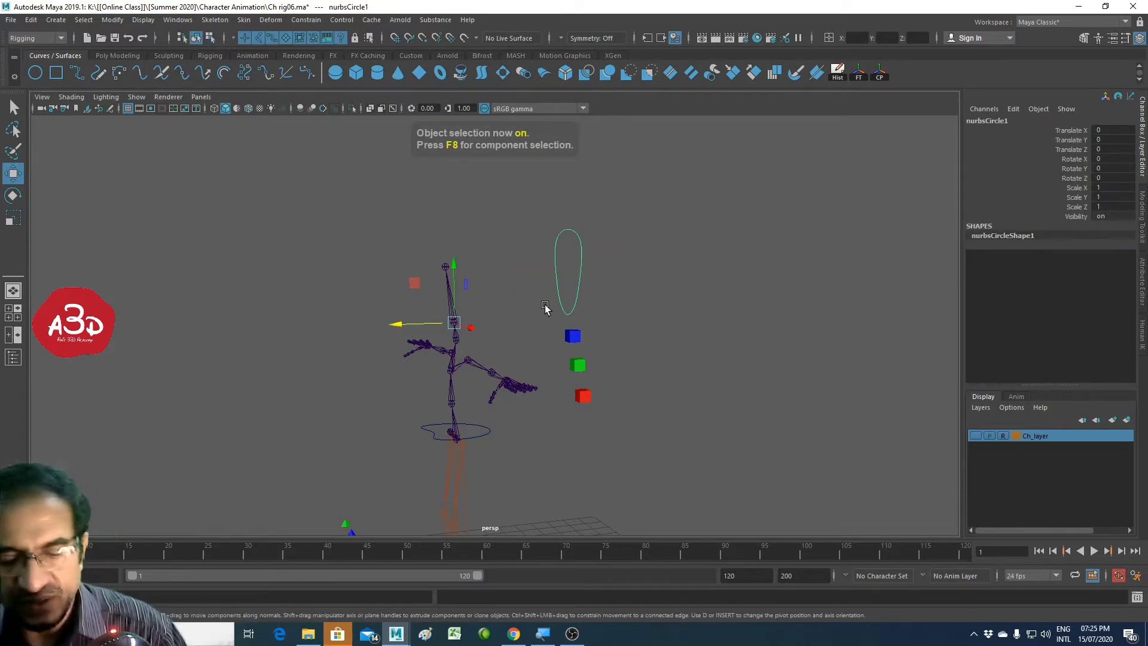
key(e)
mouse_move(454, 302)
alt+mouse_down()
mouse_move(379, 321)
mouse_move(446, 305)
mouse_move(430, 294)
alt+mouse_up()
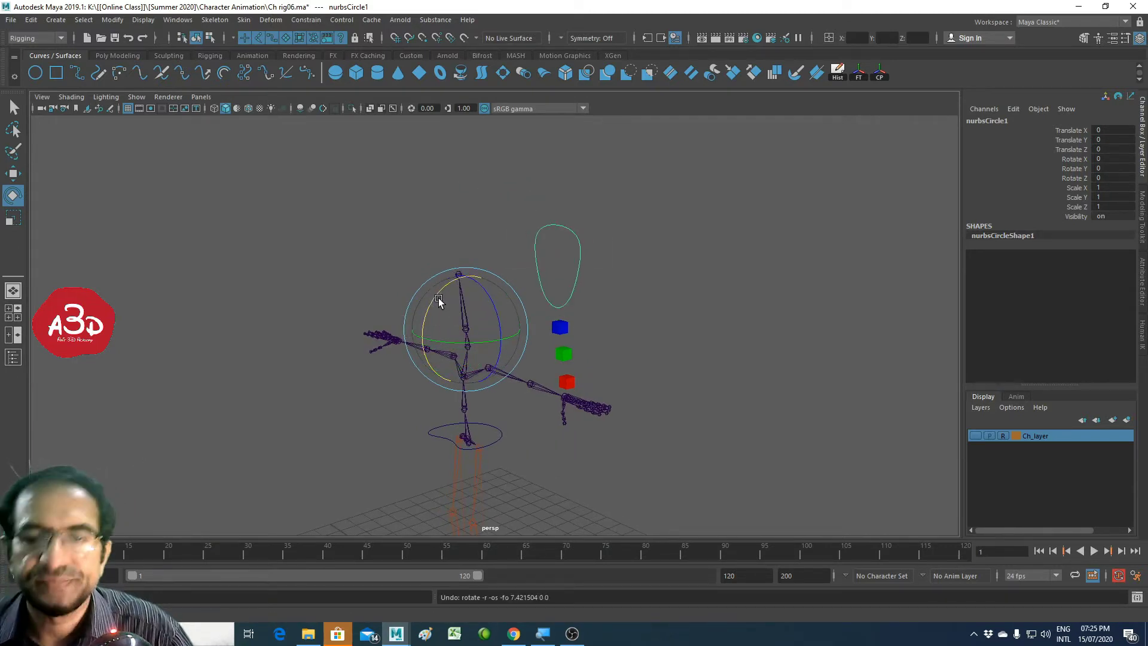
Step: Rename the oval curve nurbsCircle1 to Head_ctrl in the Channel Box
click(673, 303)
alt+drag(473, 332, 497, 323)
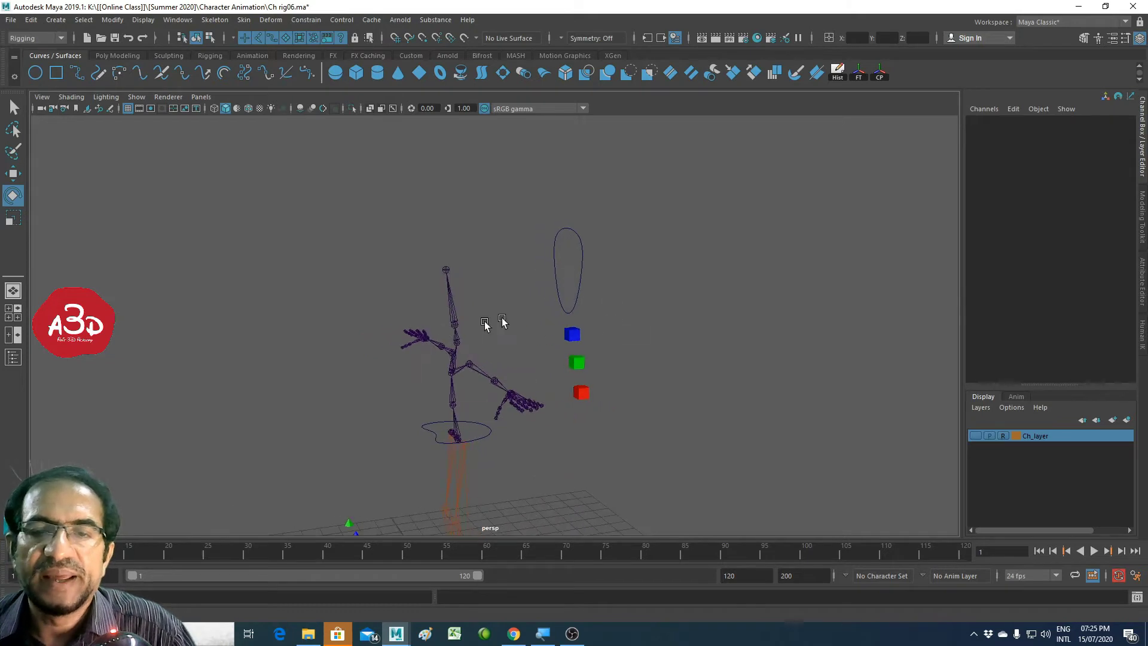
drag(637, 248, 566, 266)
double_click(977, 122)
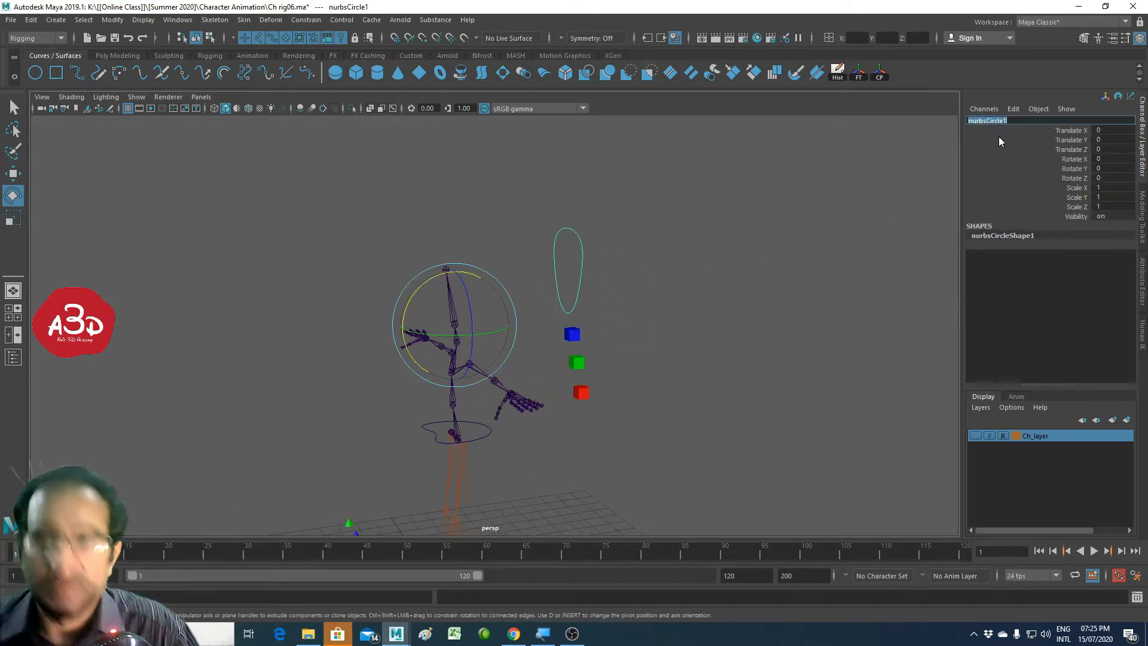
text(Head ctrl)
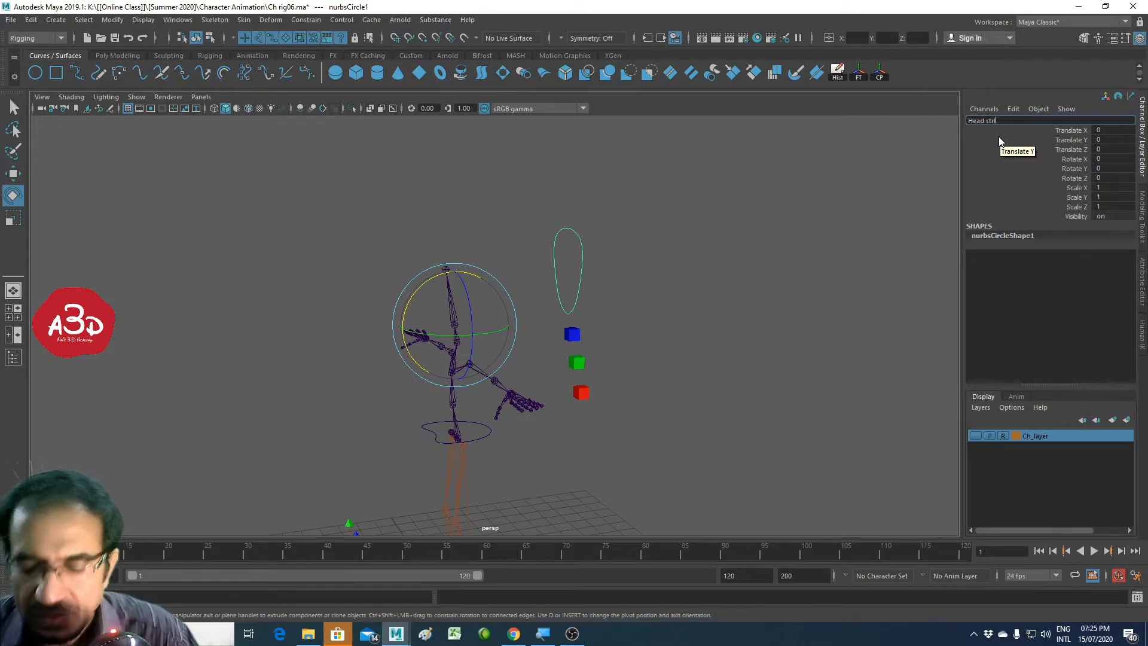
key(Return)
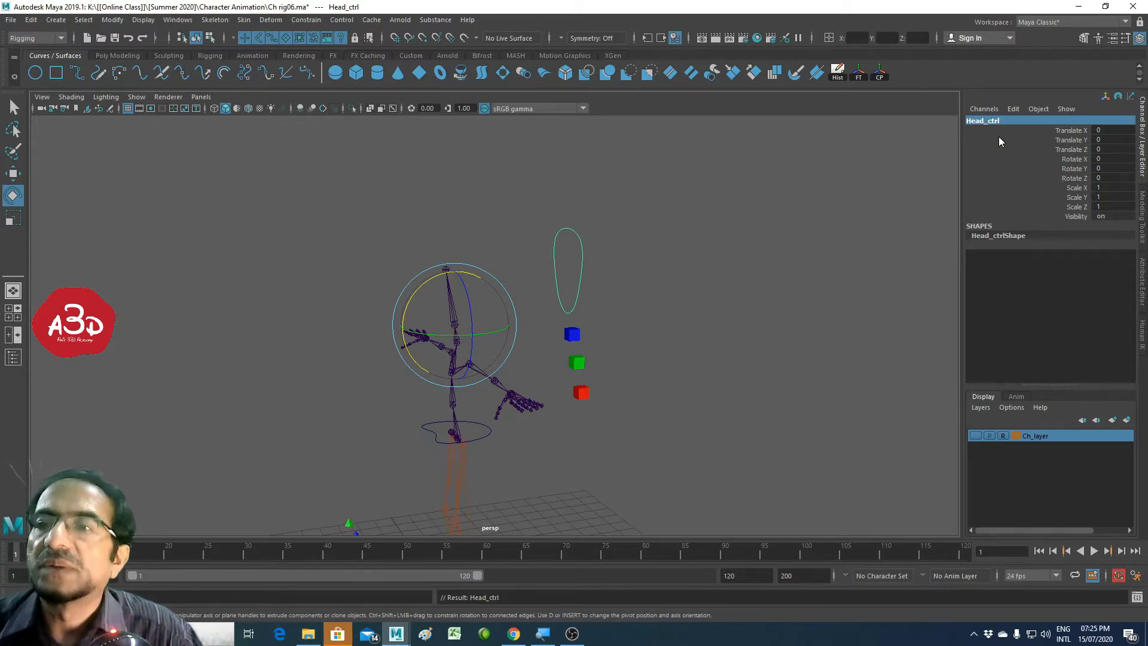
click(577, 290)
click(566, 251)
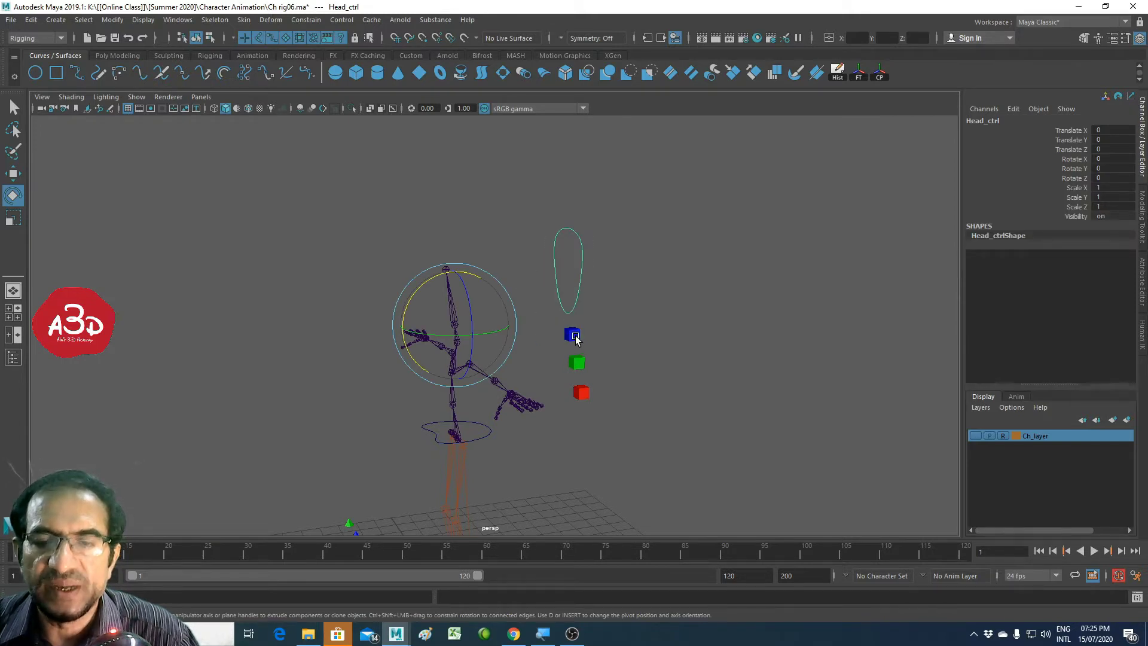
Step: Select Head_ctrl and pick-walk down to the neck control and back up
click(658, 281)
drag(610, 239, 546, 268)
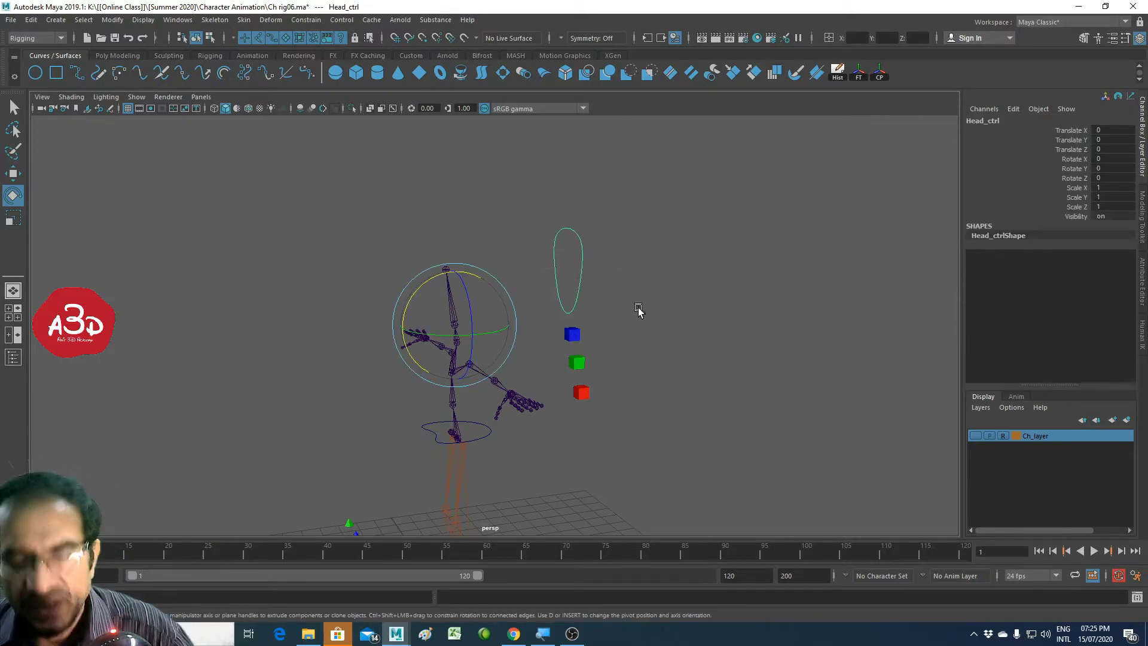
key(Up)
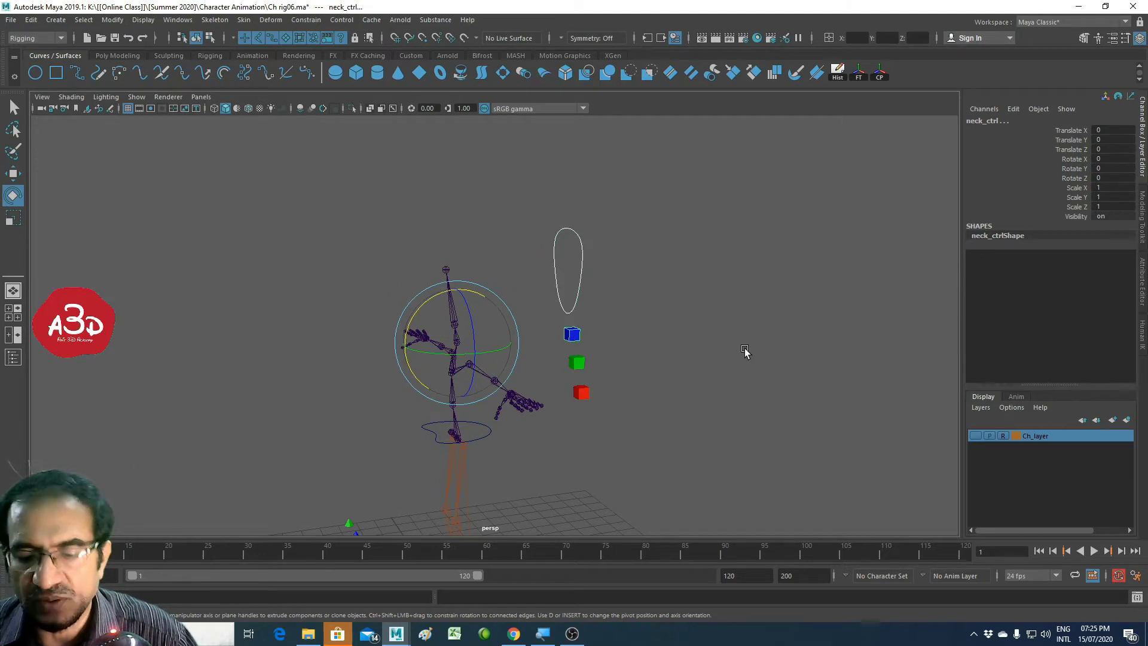
key(Down)
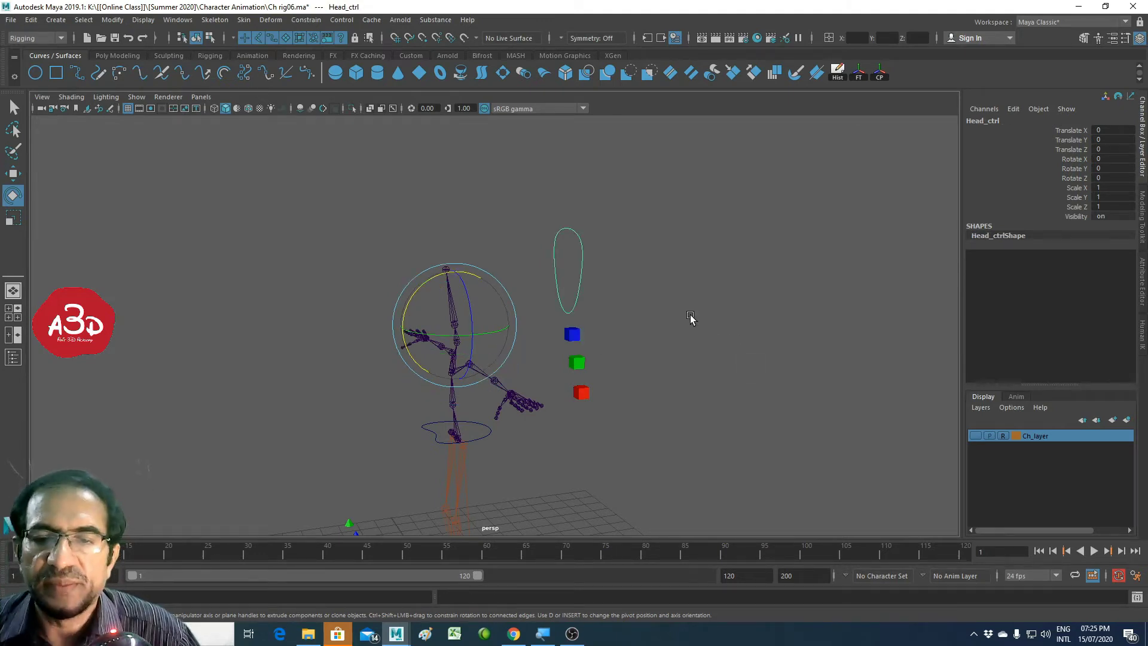
click(570, 402)
Step: Rotate back_ctrl to bend the spine, undo it, and select its Translate X, Y, Z channels
key(ctrl+z)
alt+drag(662, 428, 615, 357)
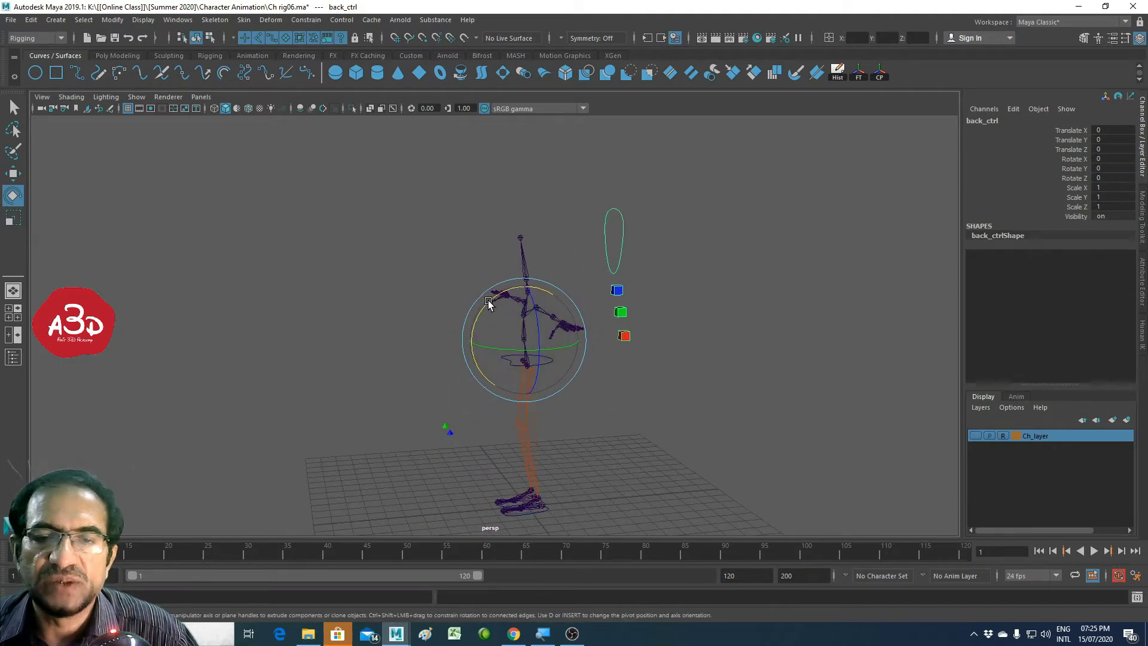
mouse_move(490, 300)
mouse_down()
mouse_move(439, 344)
mouse_move(505, 325)
mouse_up()
key(ctrl+z)
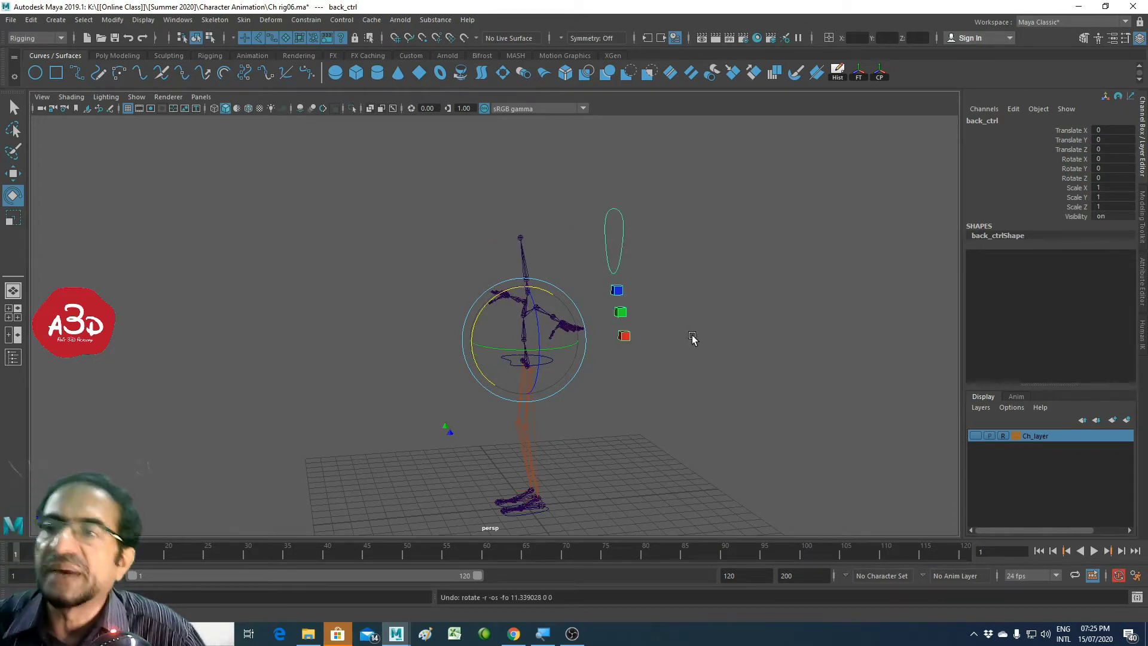
drag(1067, 130, 1067, 149)
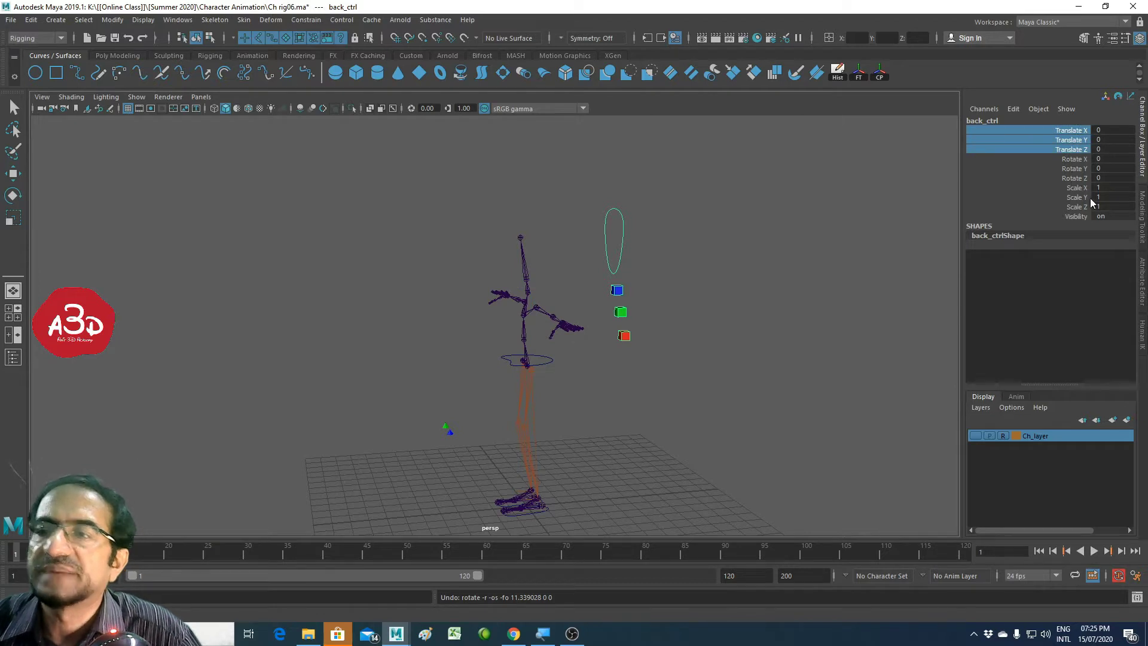
Step: Lock and hide back_ctrl's translate, scale and visibility channels, then select Head_ctrl
ctrl+drag(1078, 188, 1075, 219)
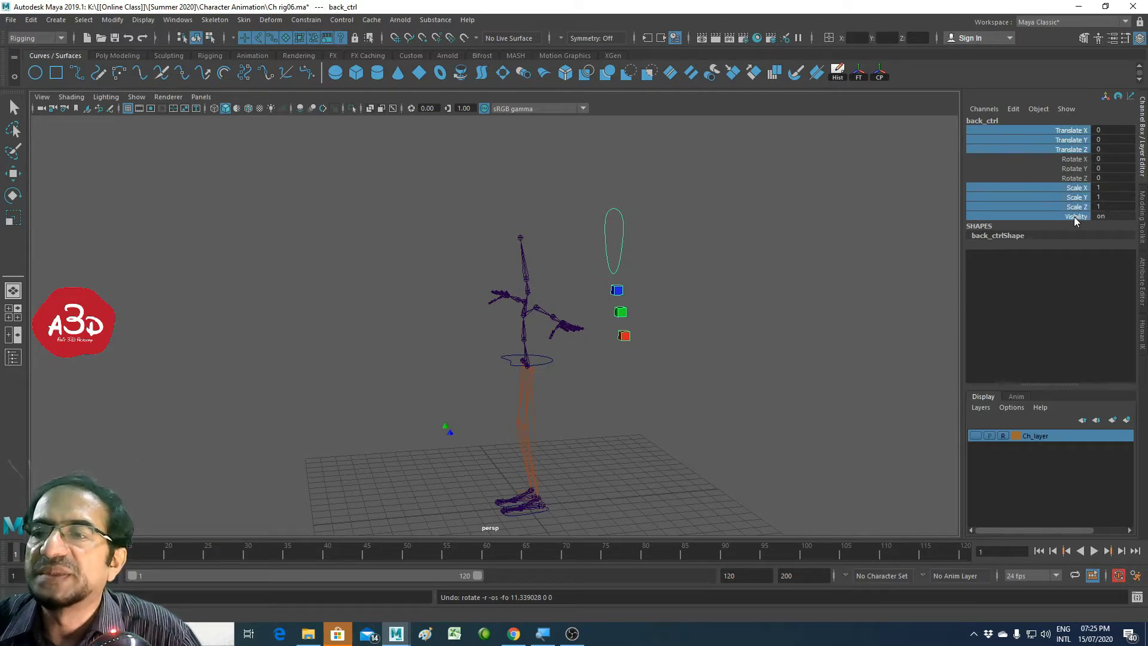
right_click(1067, 216)
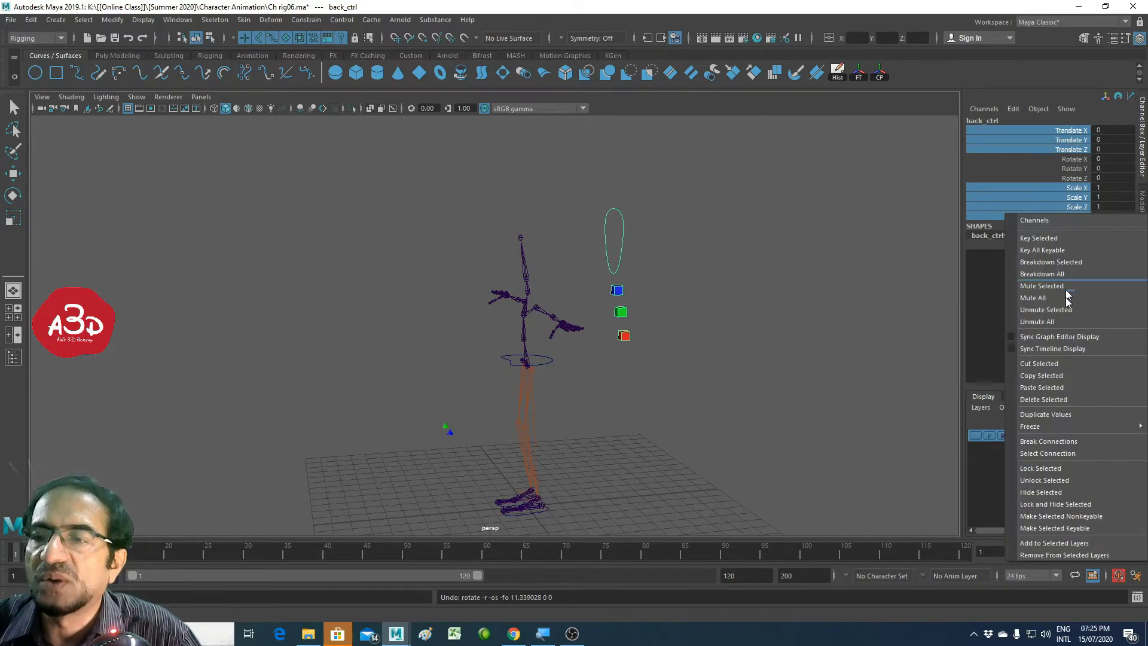
click(1069, 505)
key(e)
click(728, 280)
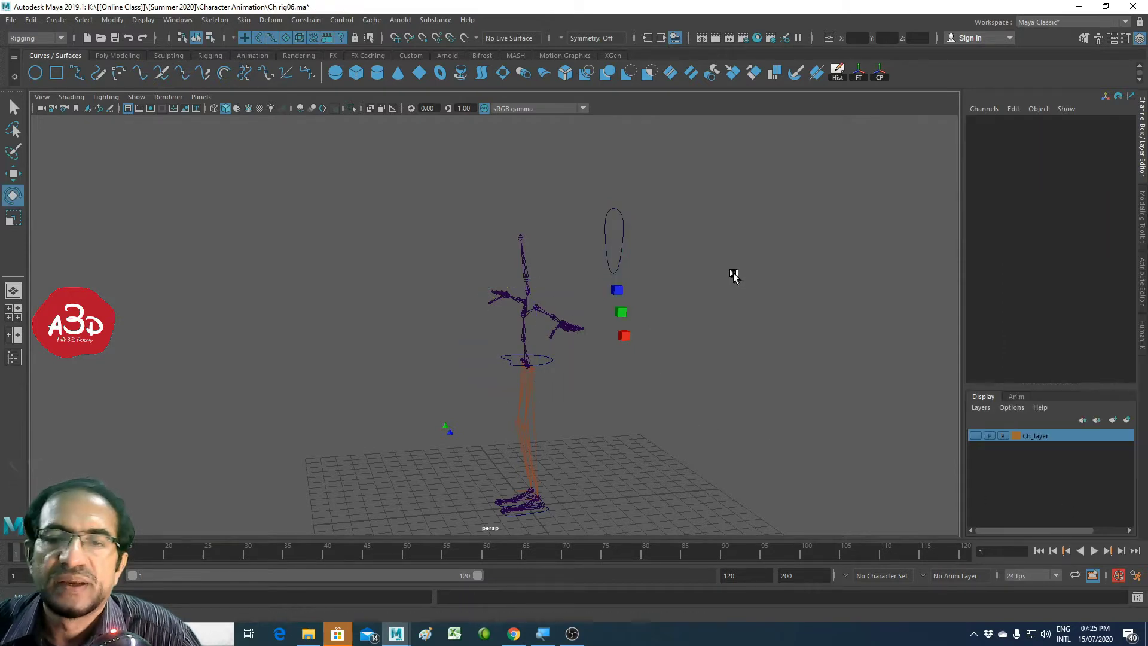
click(623, 239)
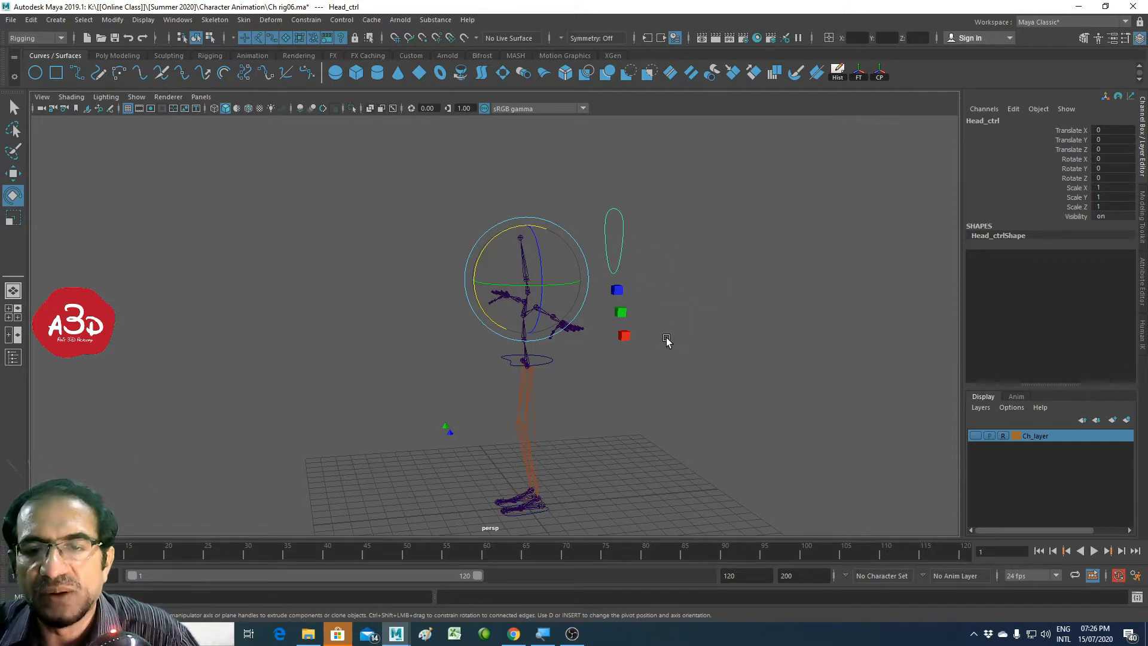
Step: Deselect Head_ctrl and orbit the view slightly around the character
click(599, 365)
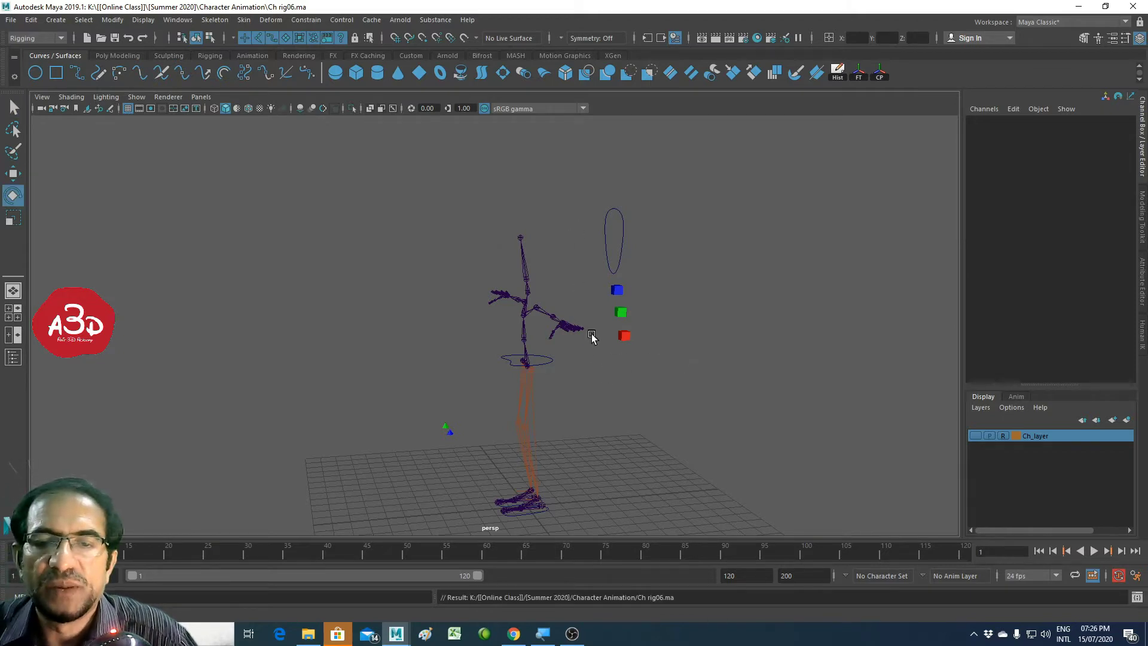
mouse_move(592, 335)
alt+mouse_down()
mouse_move(536, 345)
mouse_move(596, 350)
mouse_move(586, 301)
mouse_move(569, 285)
mouse_move(554, 333)
mouse_move(482, 367)
mouse_move(467, 356)
mouse_move(477, 380)
mouse_move(808, 359)
mouse_move(543, 411)
alt+mouse_up()
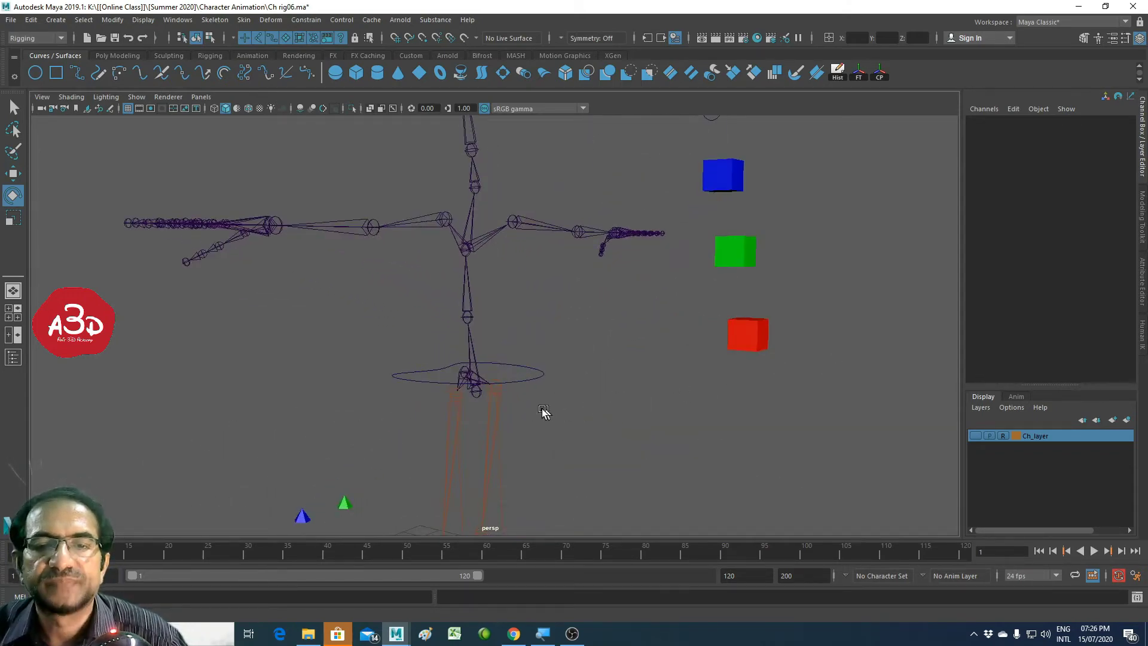
click(485, 401)
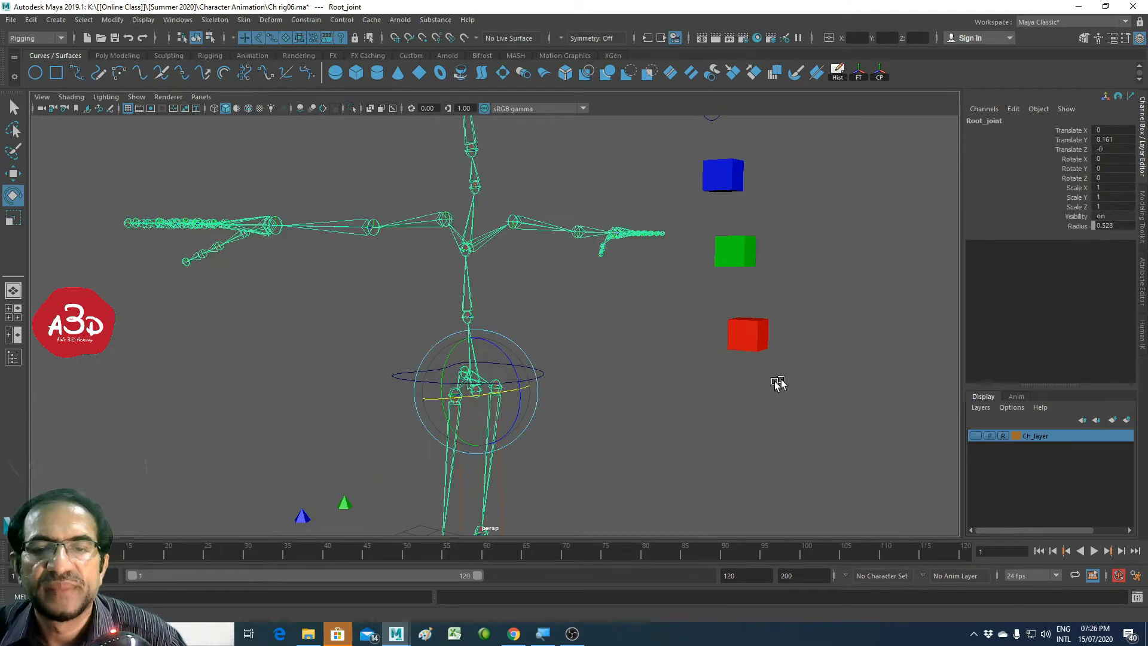
alt+right_drag(777, 385, 489, 435)
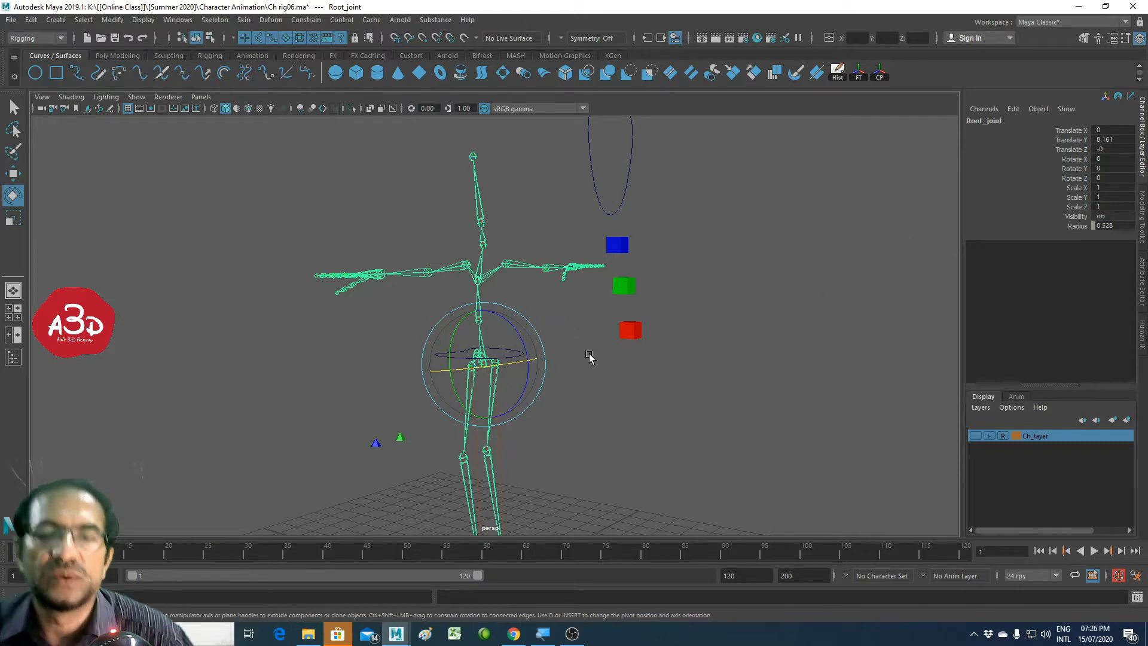
mouse_move(549, 436)
alt+mouse_down()
mouse_move(663, 401)
mouse_move(627, 379)
mouse_move(674, 387)
alt+mouse_up()
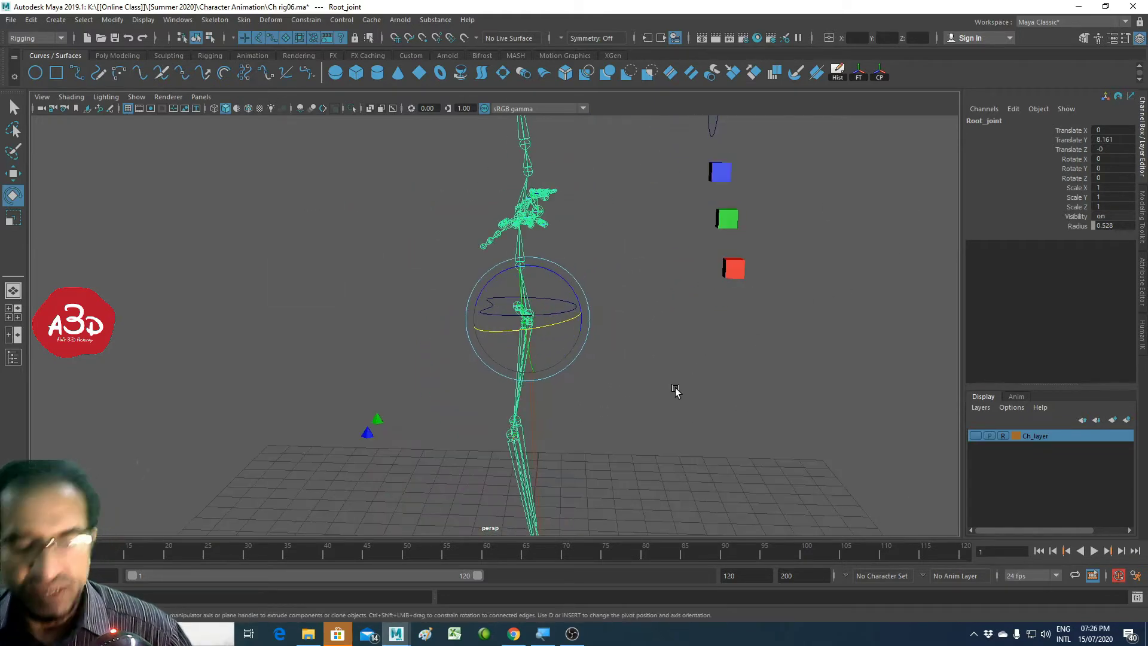
key(w)
mouse_move(496, 387)
alt+mouse_down()
mouse_move(443, 425)
mouse_move(748, 411)
mouse_move(654, 392)
mouse_move(640, 328)
mouse_move(684, 400)
mouse_move(635, 383)
alt+mouse_up()
click(636, 383)
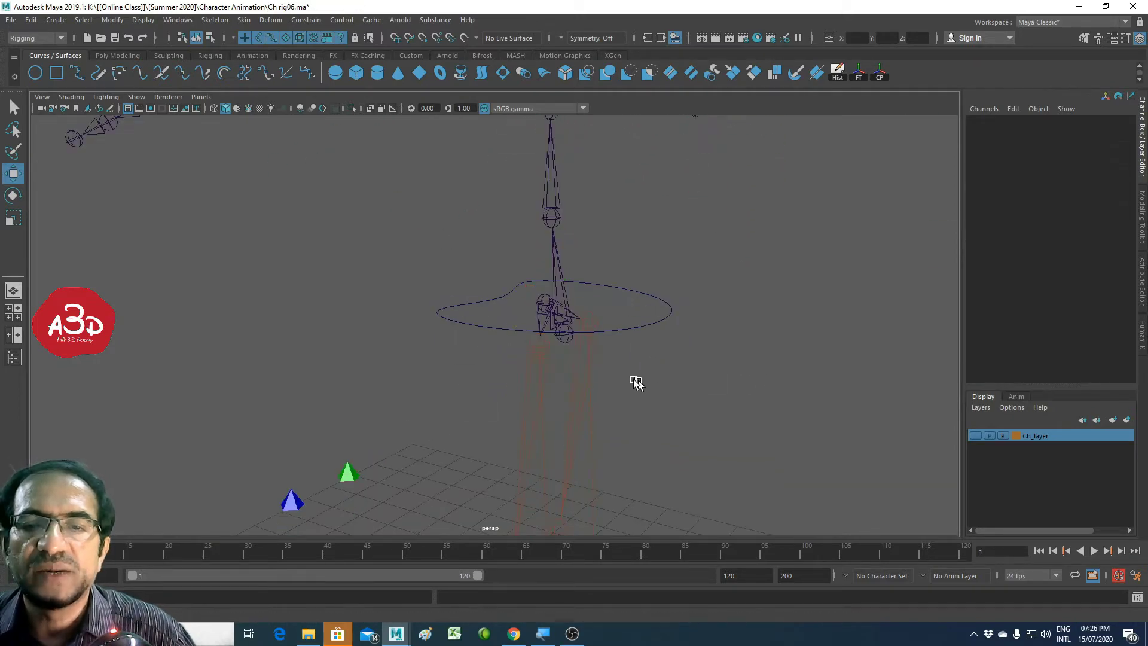
click(565, 342)
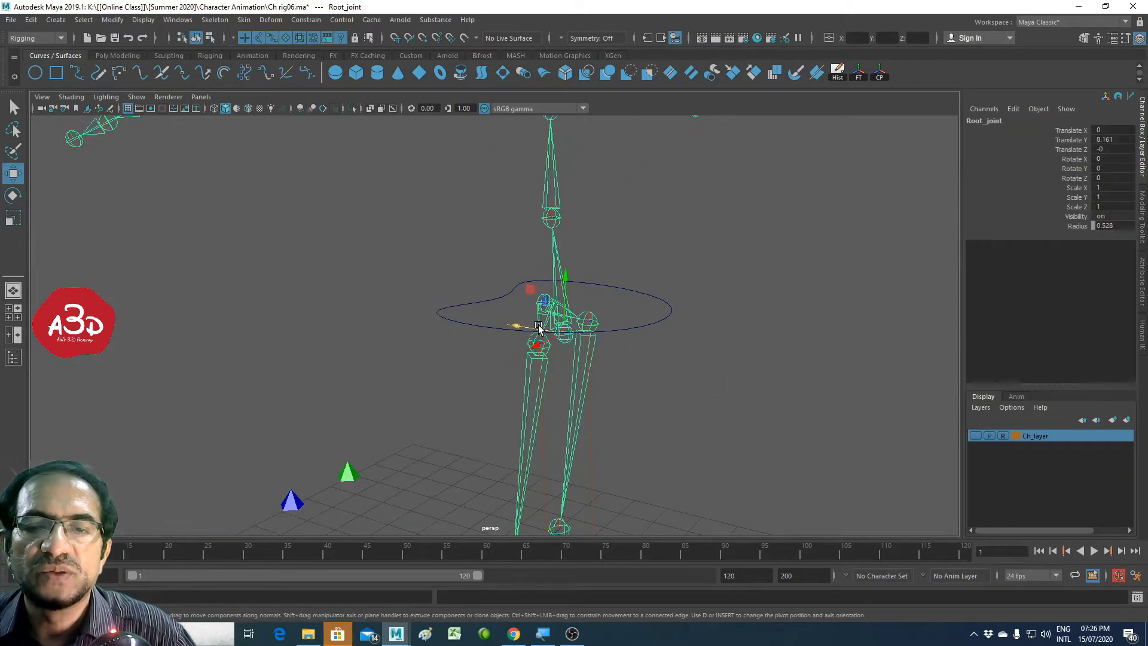
drag(538, 327, 632, 369)
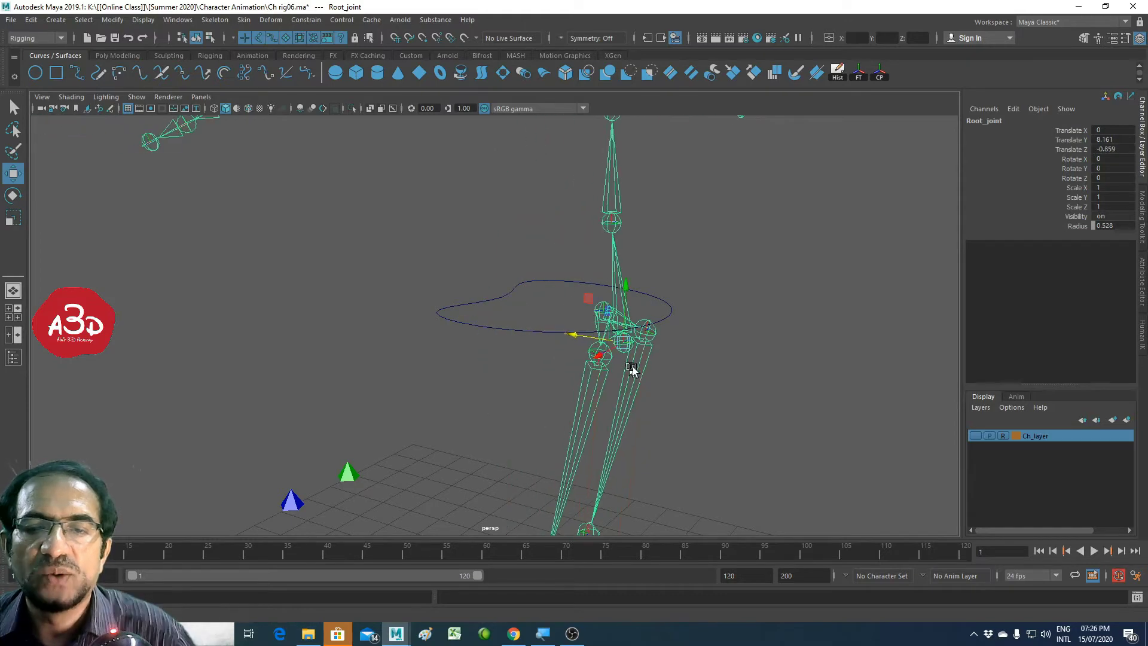
key(ctrl+z)
click(704, 354)
mouse_move(797, 341)
alt+mouse_down()
mouse_move(550, 395)
mouse_move(565, 392)
alt+mouse_up()
click(481, 320)
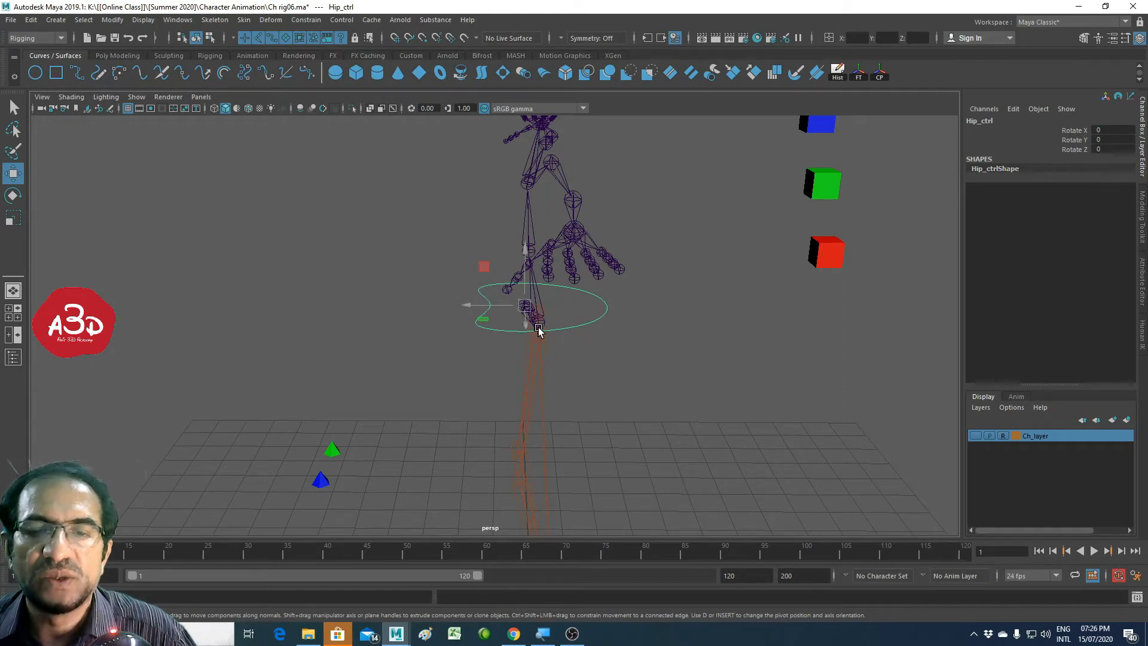
key(e)
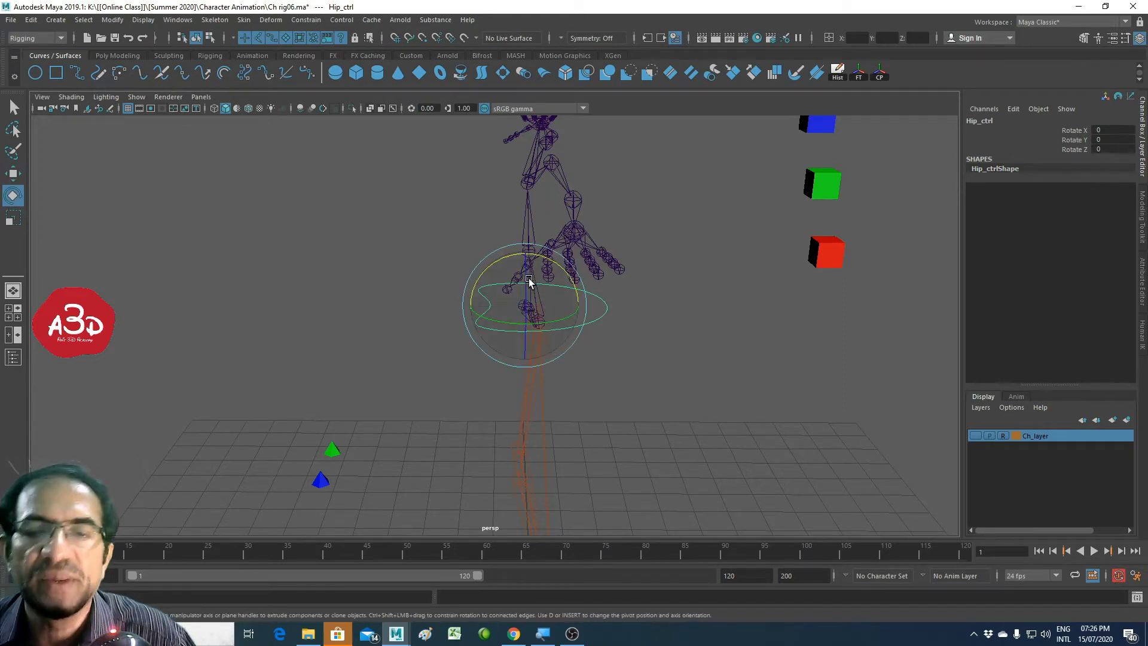
drag(529, 281, 526, 333)
key(ctrl+z)
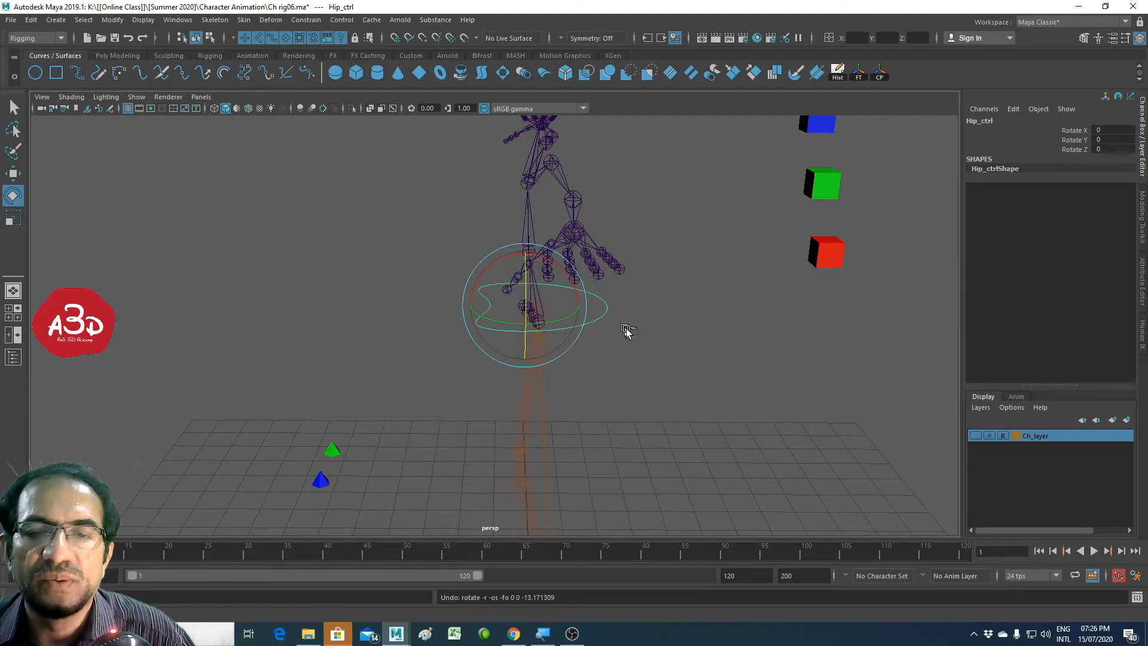
click(681, 346)
mouse_move(682, 346)
alt+mouse_down()
mouse_move(538, 351)
mouse_move(626, 346)
mouse_move(529, 429)
mouse_move(634, 357)
mouse_move(590, 389)
mouse_move(605, 417)
mouse_move(630, 412)
alt+mouse_up()
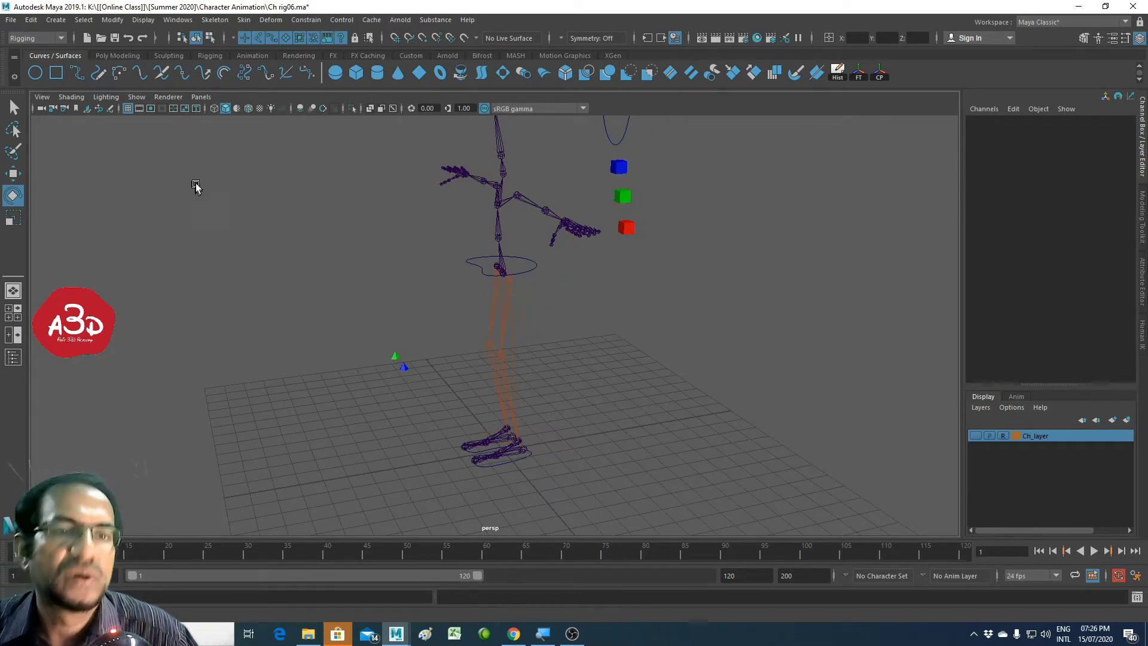
Step: Create a platonic solid and move it back and up beside the control cubes
click(125, 55)
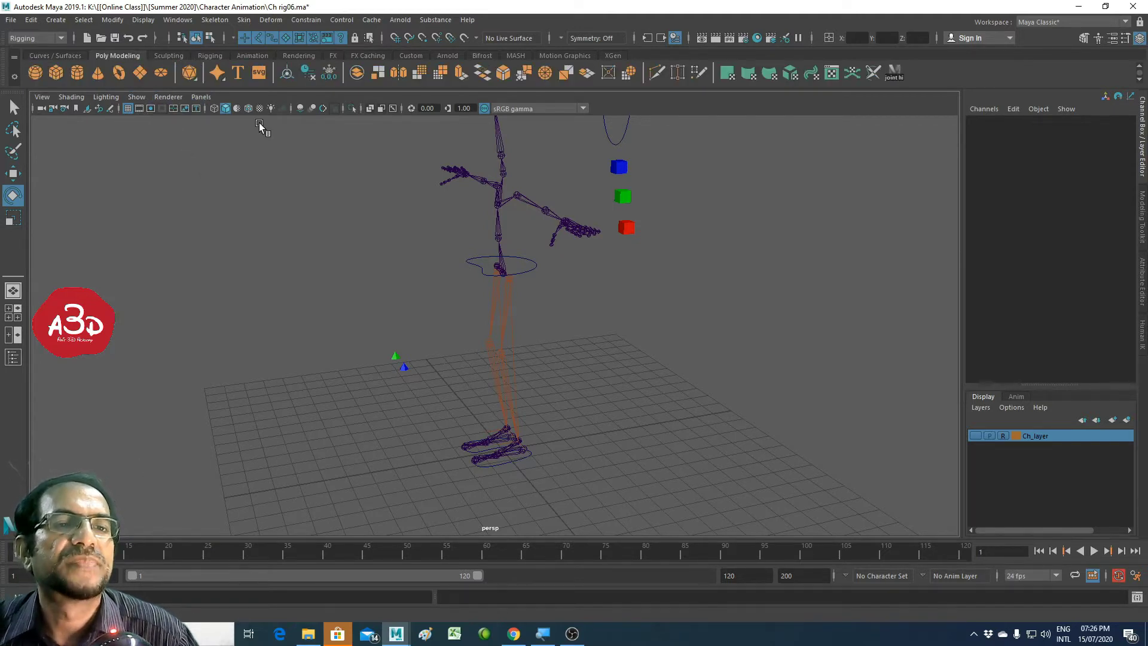
click(191, 71)
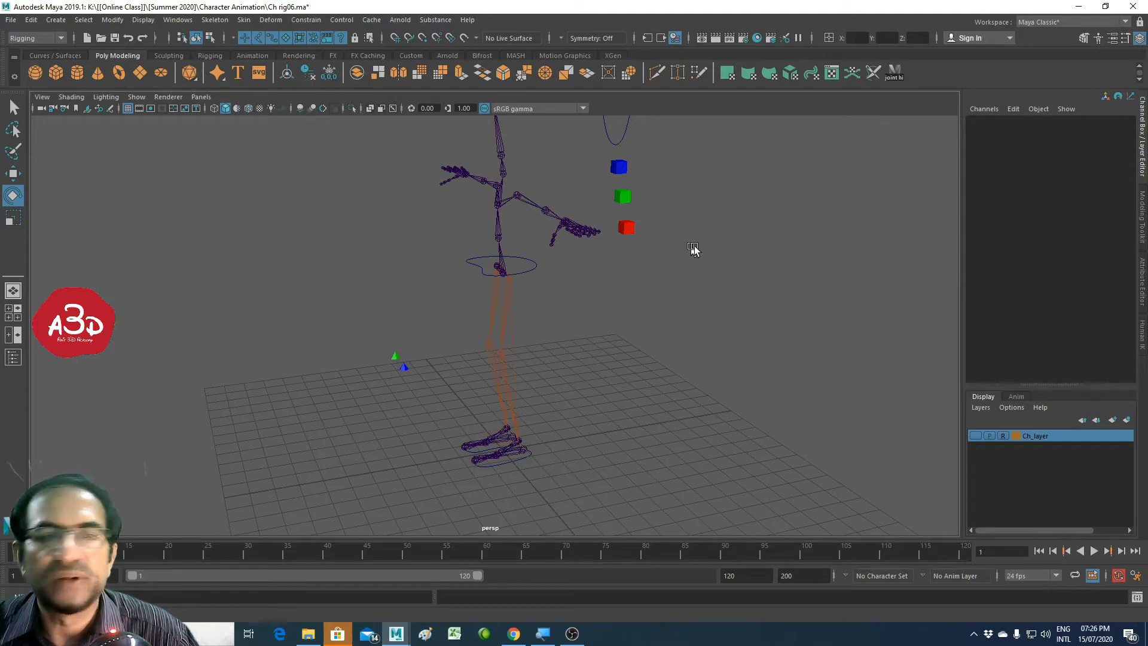
key(w)
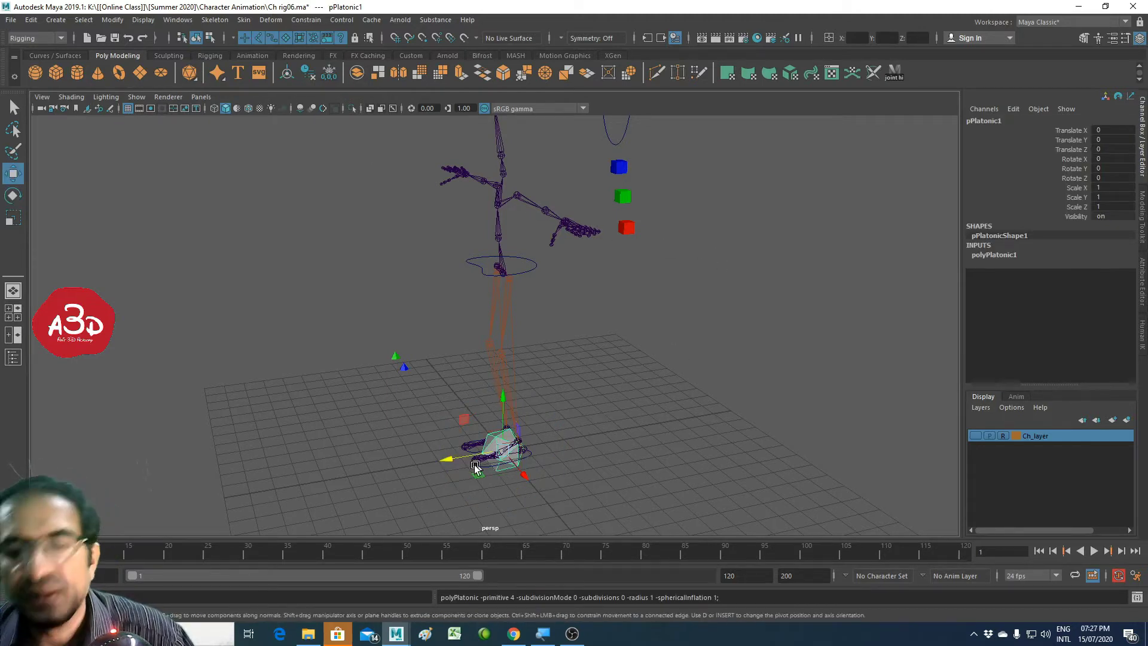
mouse_move(451, 459)
mouse_down()
mouse_move(666, 424)
mouse_move(641, 448)
mouse_up()
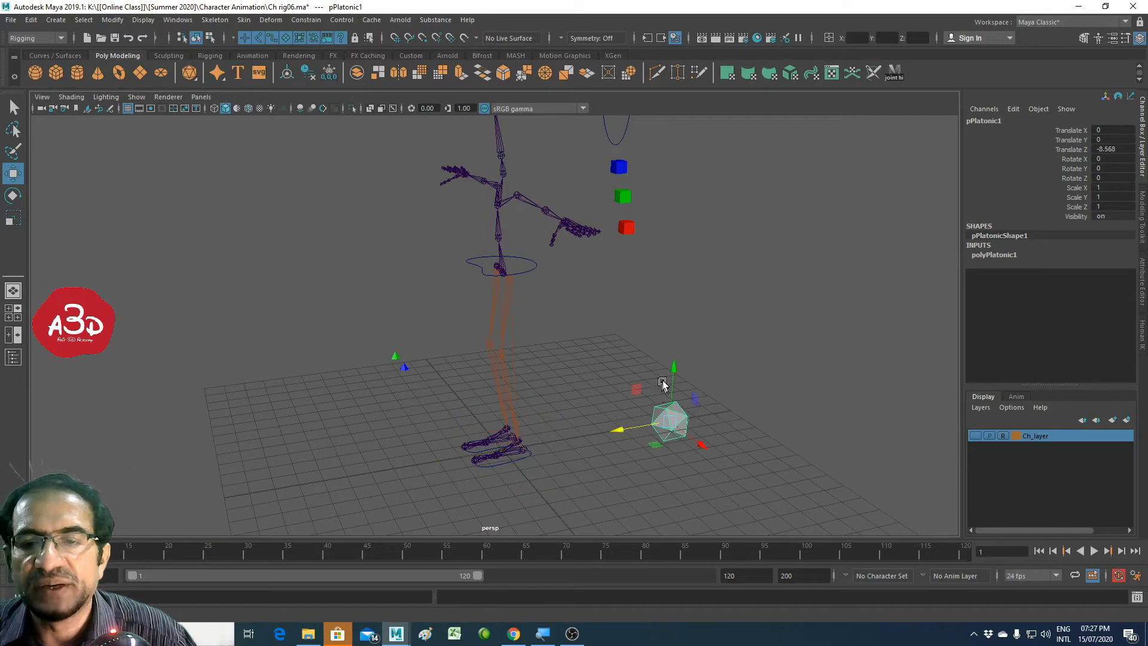
drag(673, 373, 686, 205)
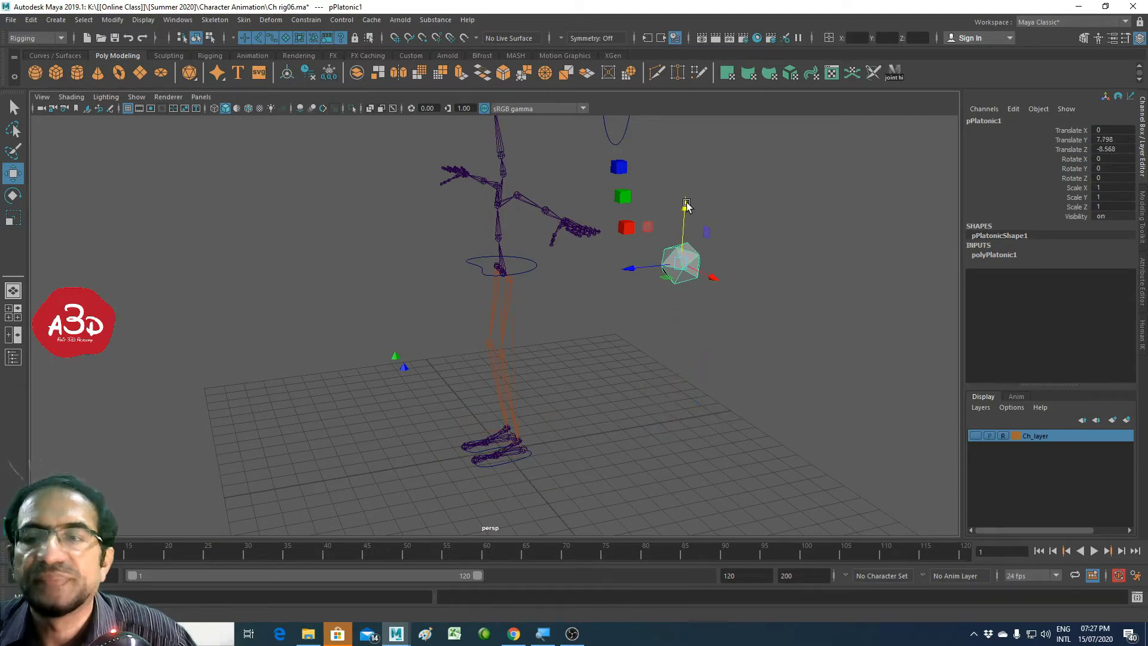
Step: Scale the pPlatonic1 icosahedron down to about 0.526
click(1014, 256)
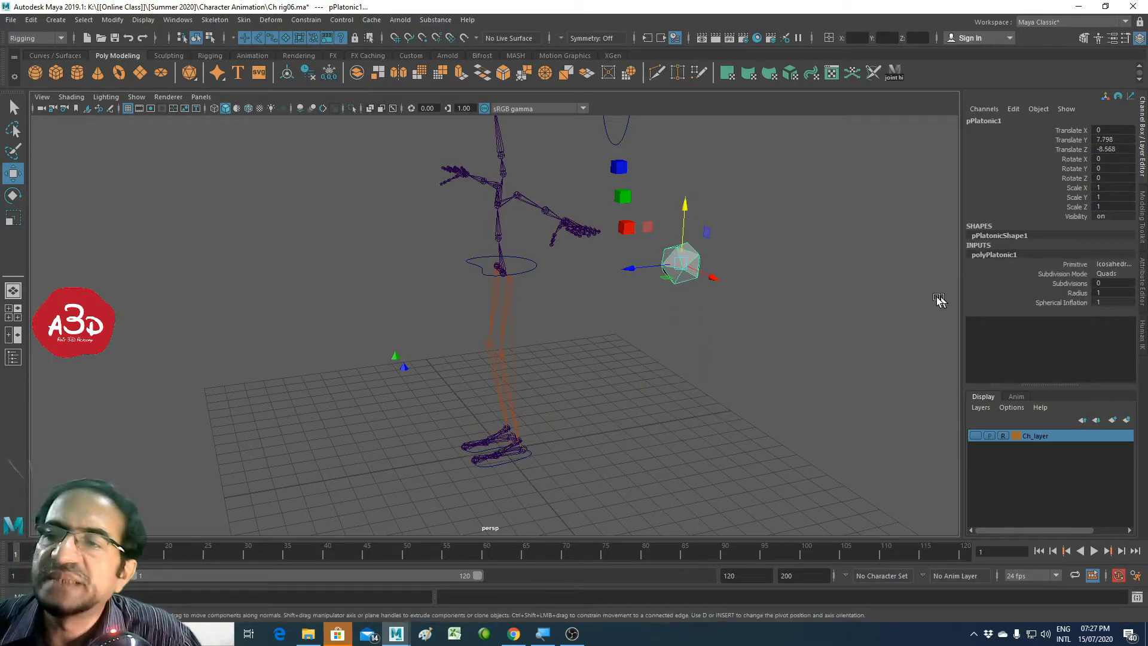
key(r)
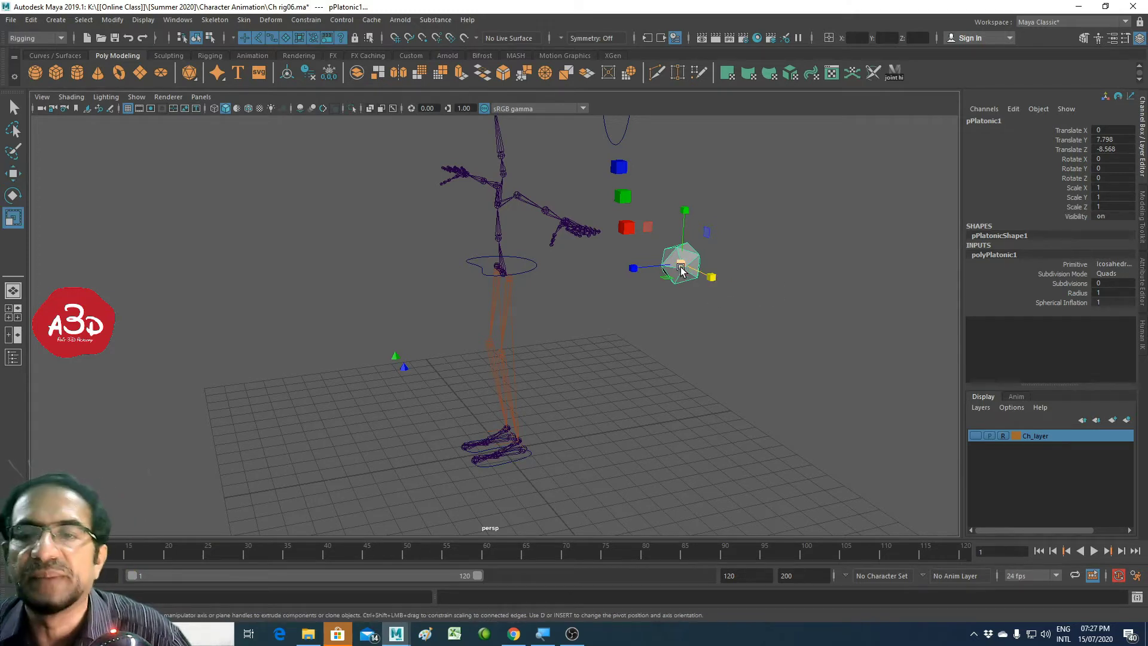
drag(682, 263, 664, 289)
click(684, 290)
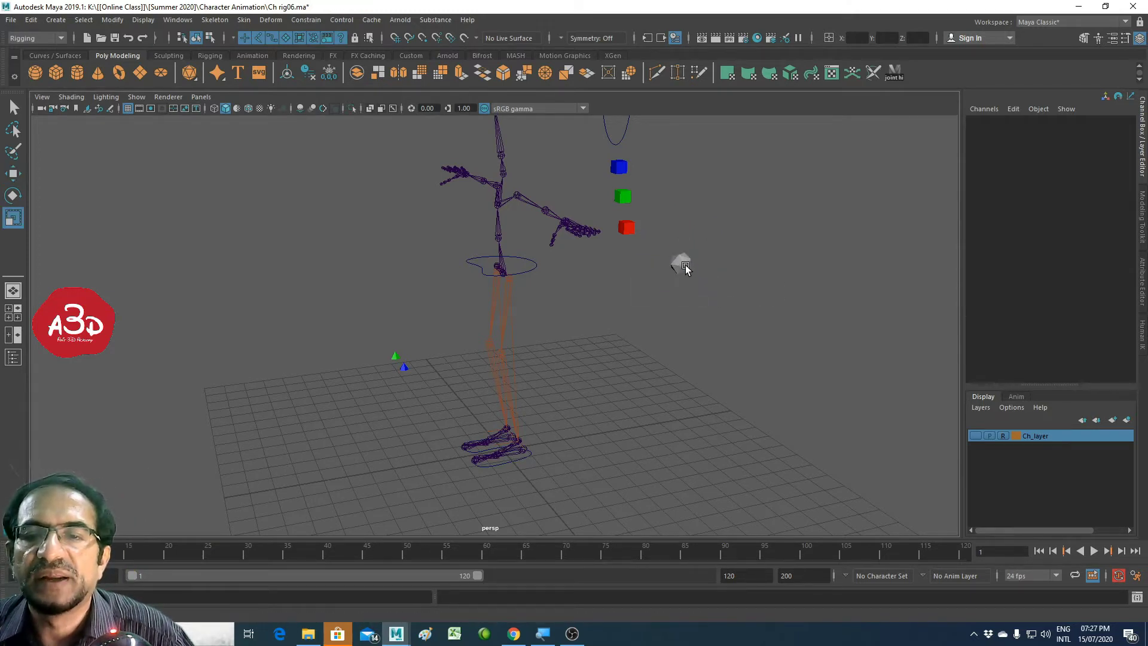
click(682, 262)
Step: Assign a new Blinn material (blinn10) to pPlatonic1 and colour it bright yellow
right_click(687, 269)
mouse_move(686, 582)
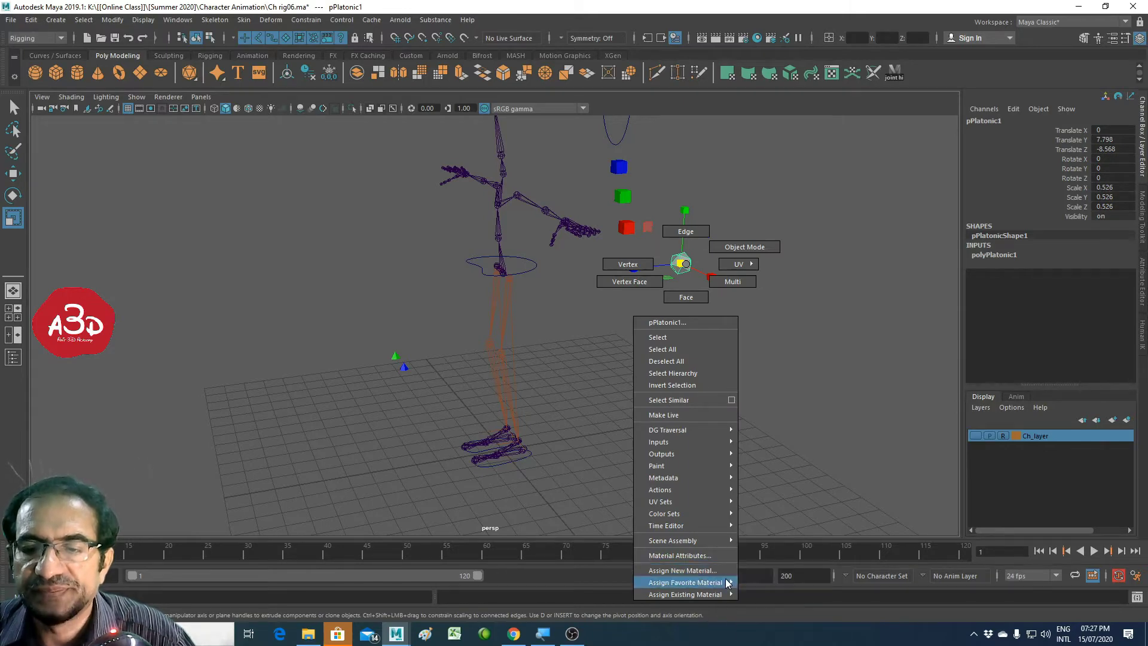
click(778, 536)
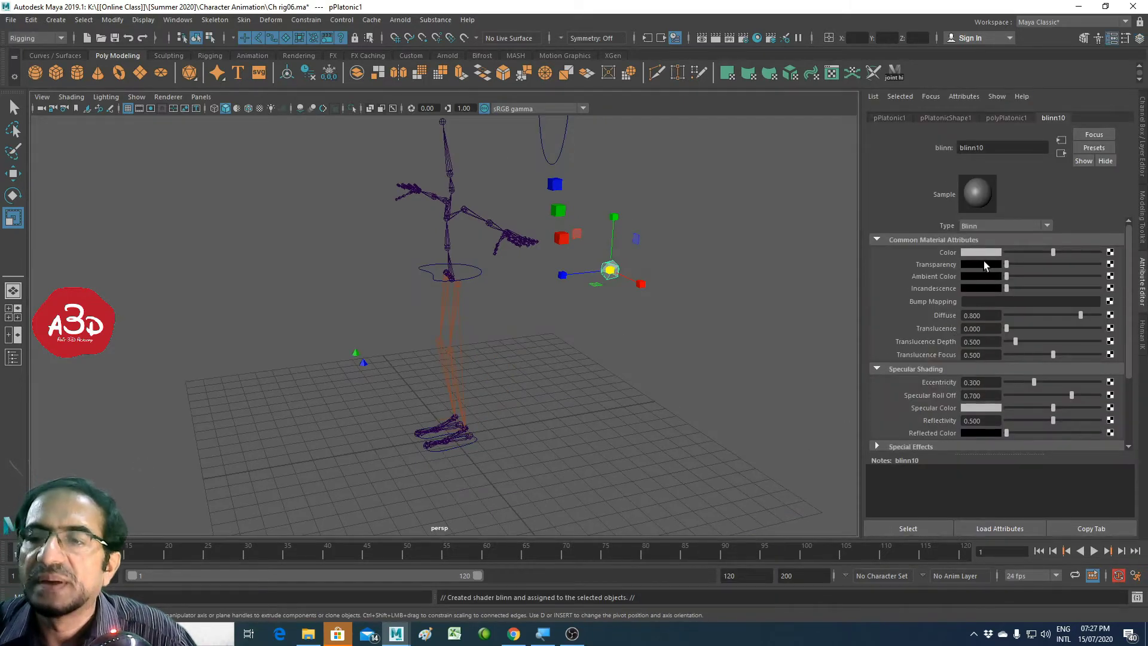
click(985, 254)
click(1084, 238)
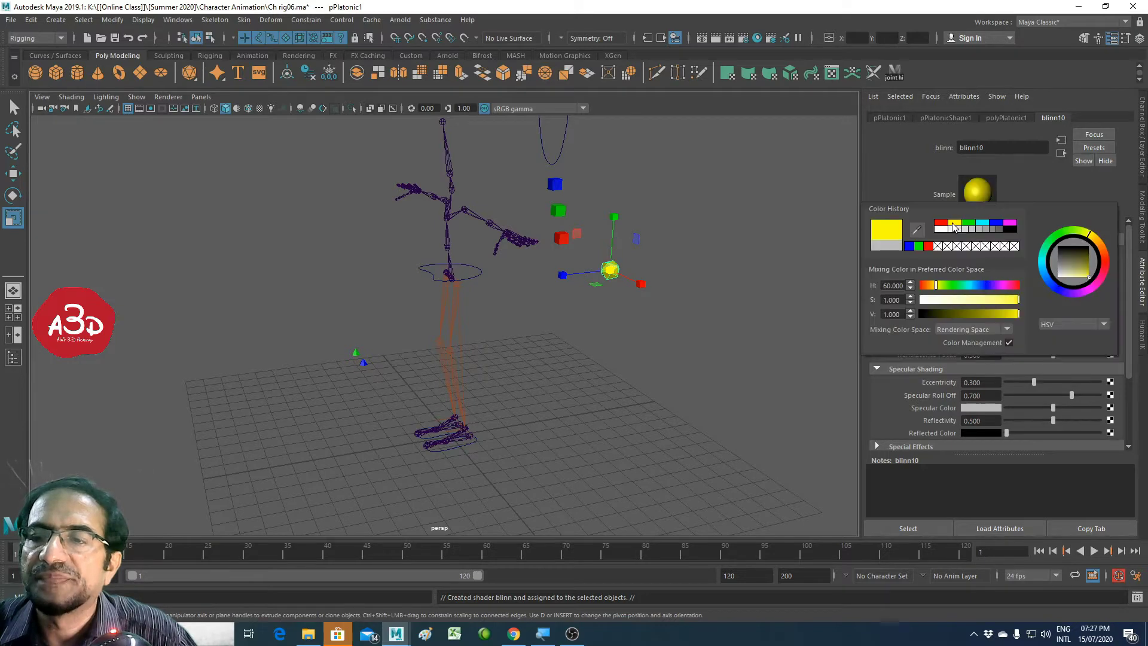
click(725, 216)
click(610, 270)
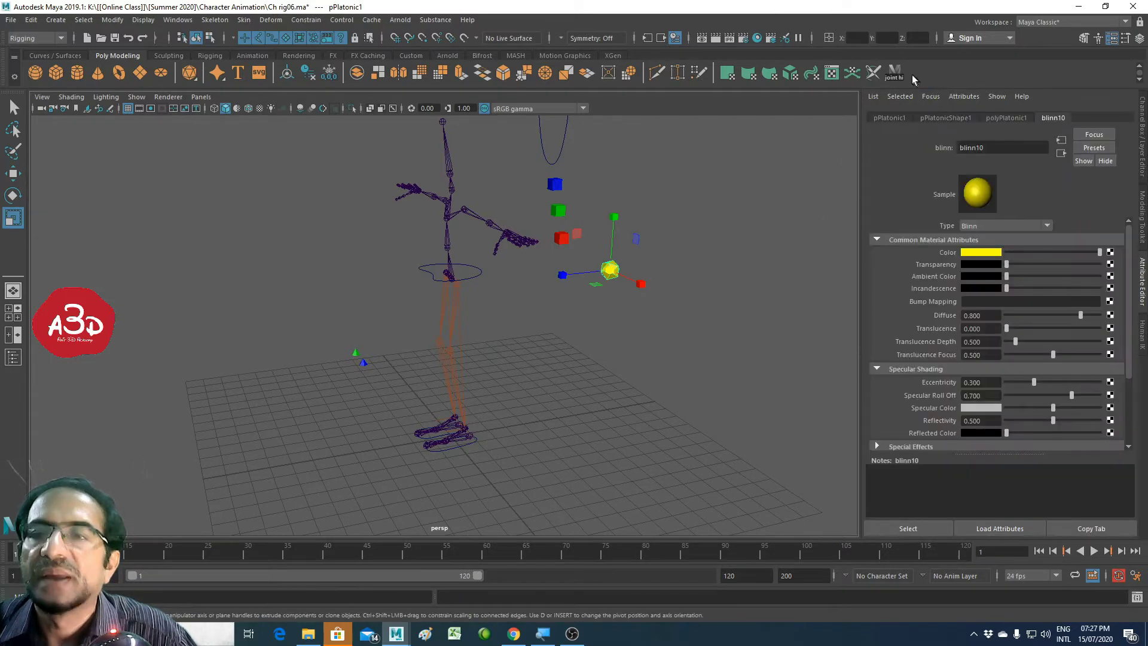
click(46, 58)
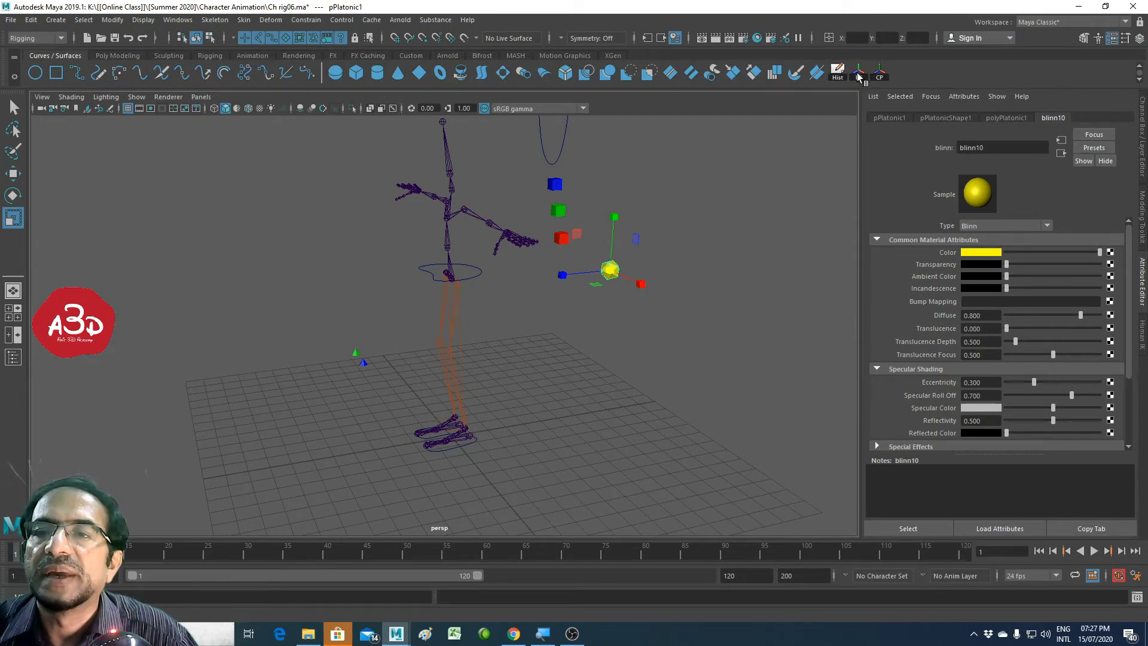
click(732, 264)
click(610, 276)
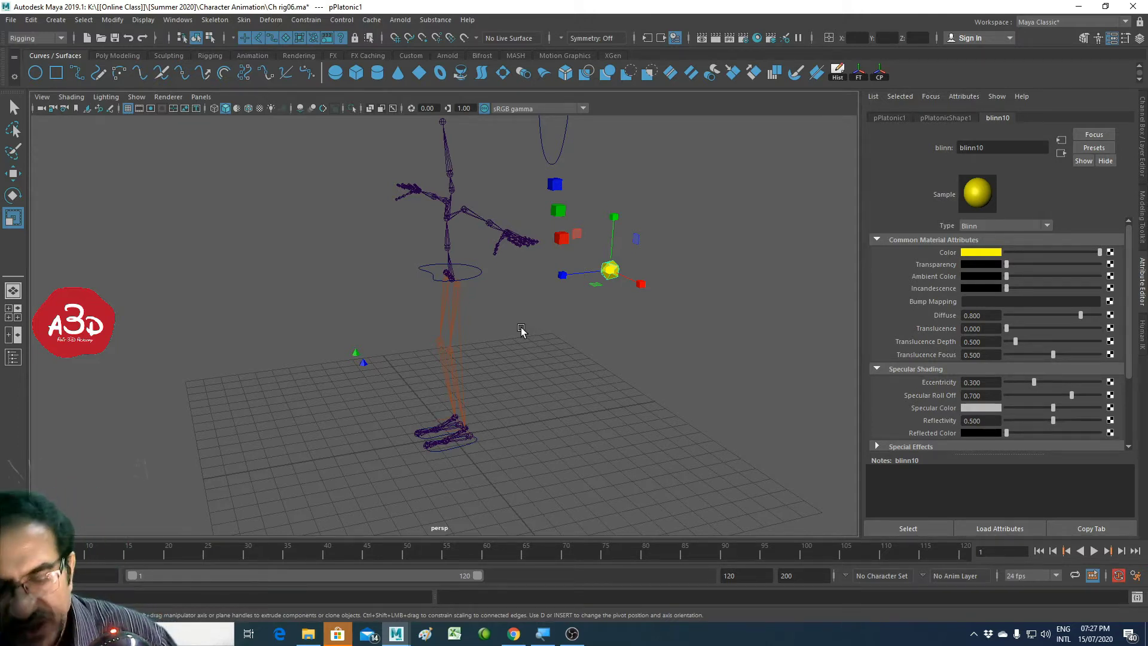
Step: Point-snap the yellow icosahedron onto the rig's hip joint and frame it
key(w)
mouse_move(525, 328)
alt+mouse_down()
mouse_move(679, 301)
mouse_move(356, 344)
mouse_move(597, 323)
alt+mouse_up()
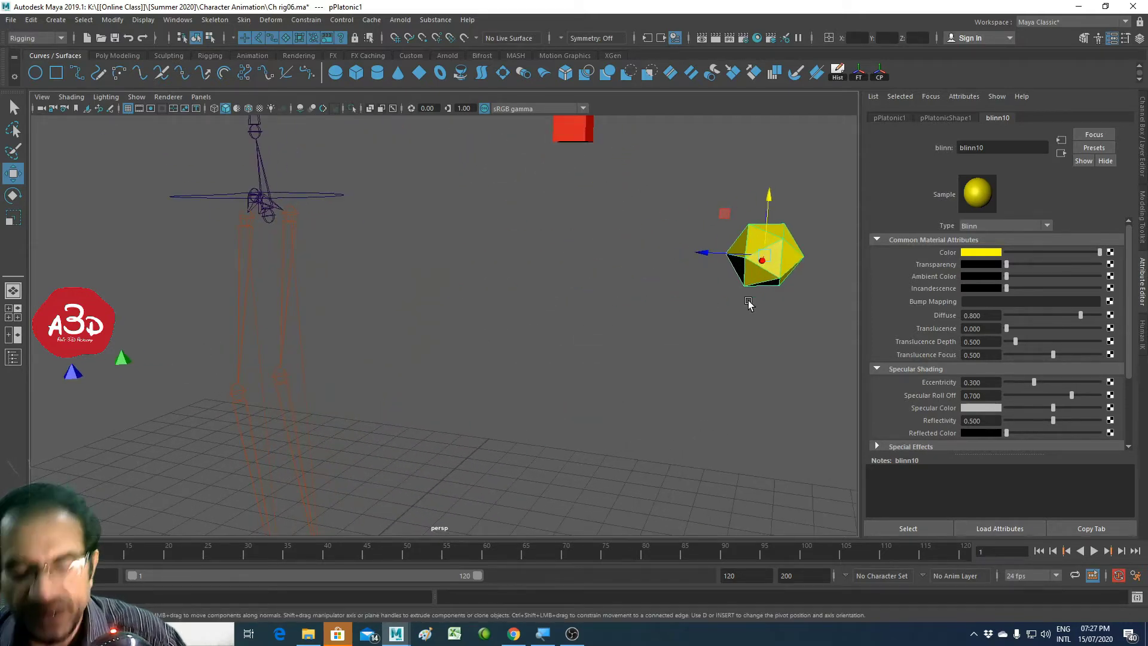
key(v)
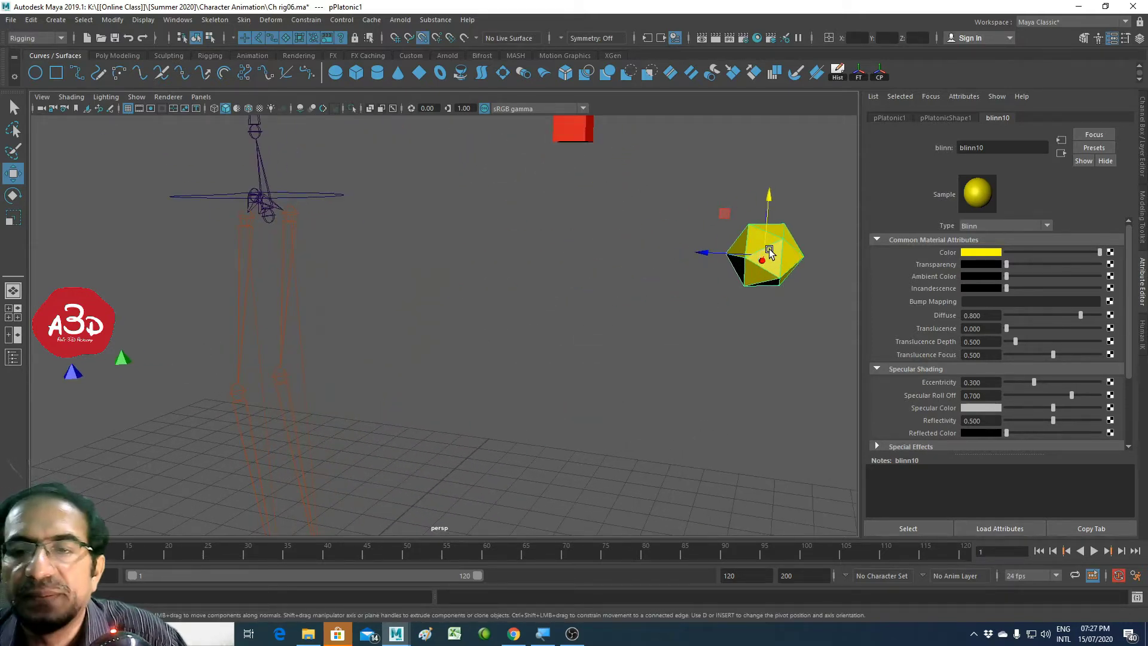
drag(769, 251, 275, 240)
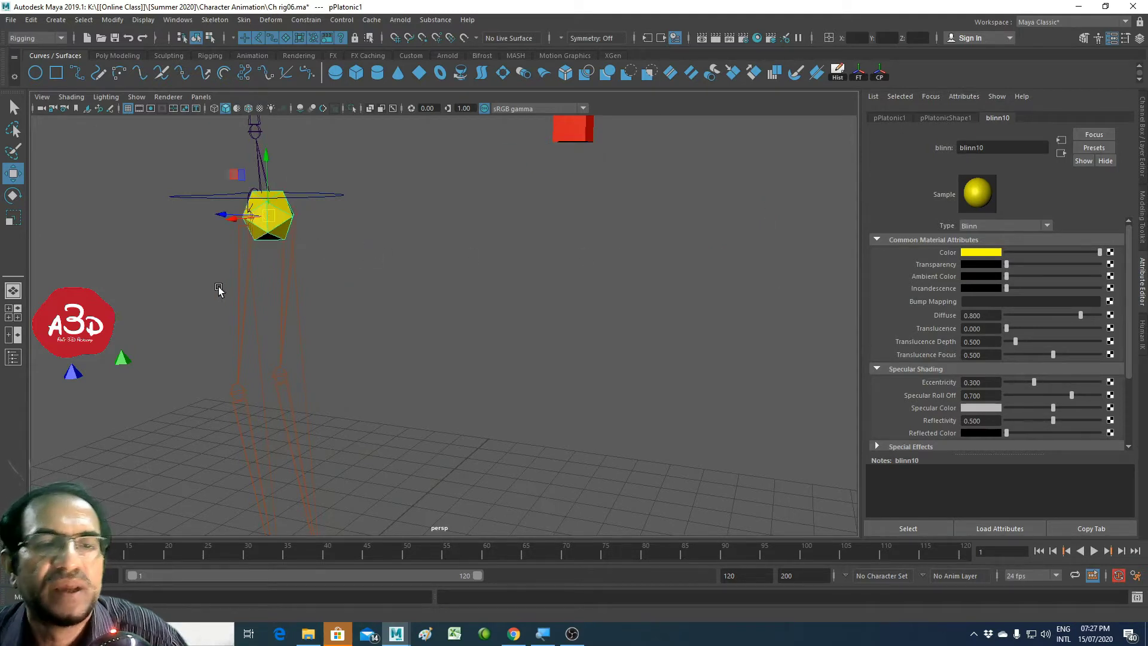
key(f)
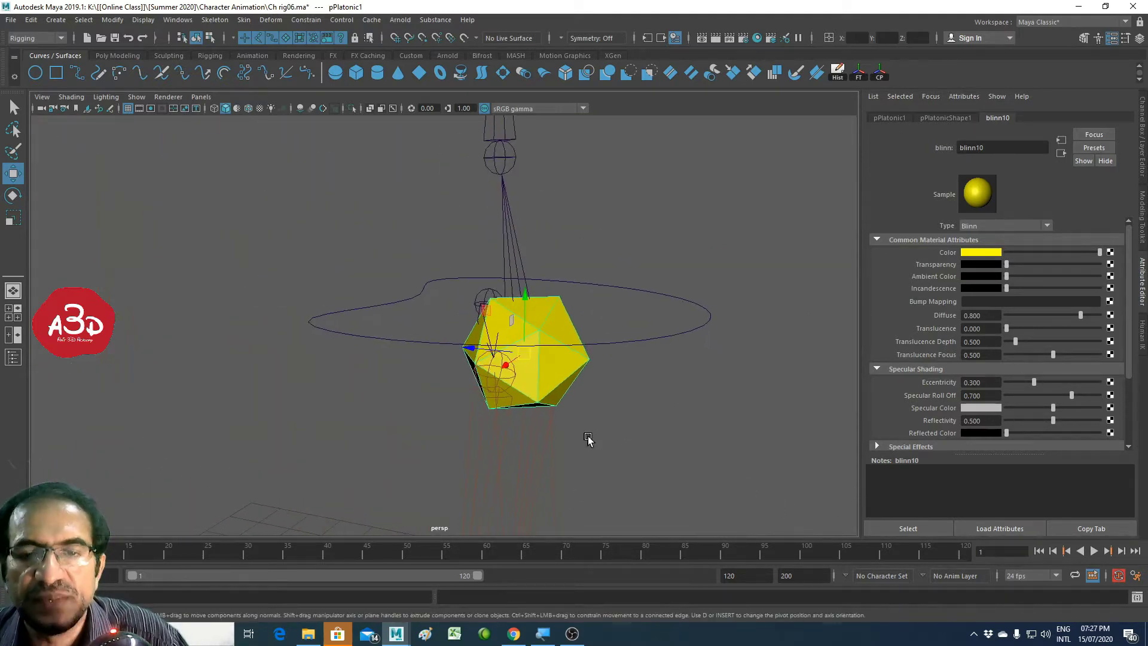
Step: Switch the viewport to wireframe and zoom out to see the whole rig
scroll(718, 425, up, 2)
key(4)
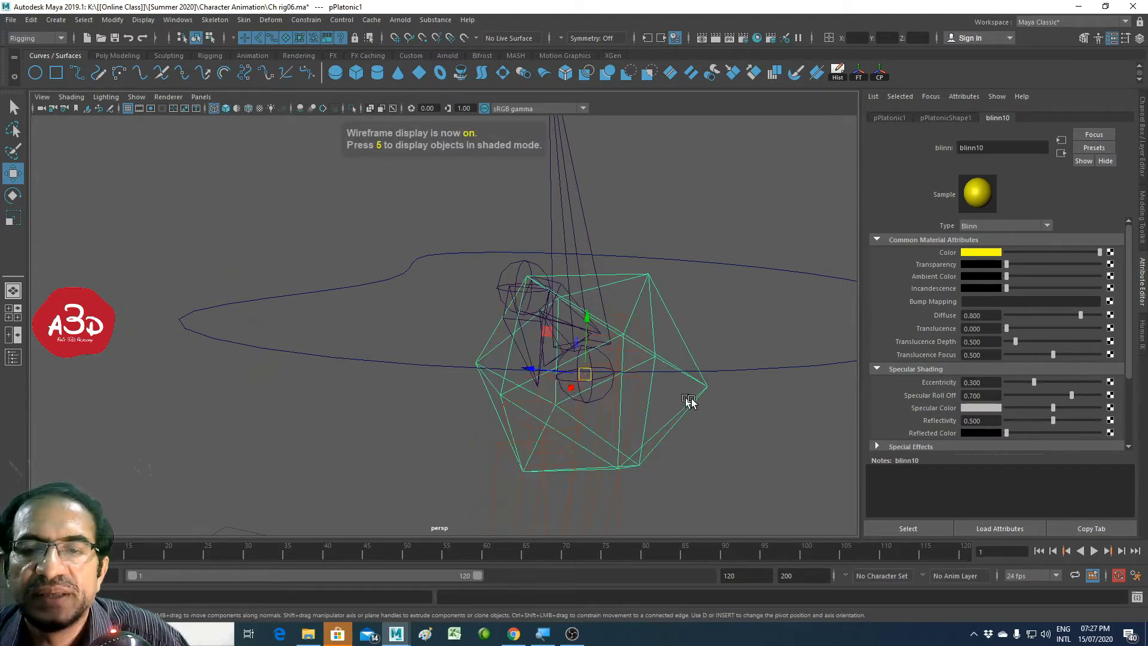
alt+right_drag(746, 394, 425, 431)
alt+drag(426, 430, 417, 431)
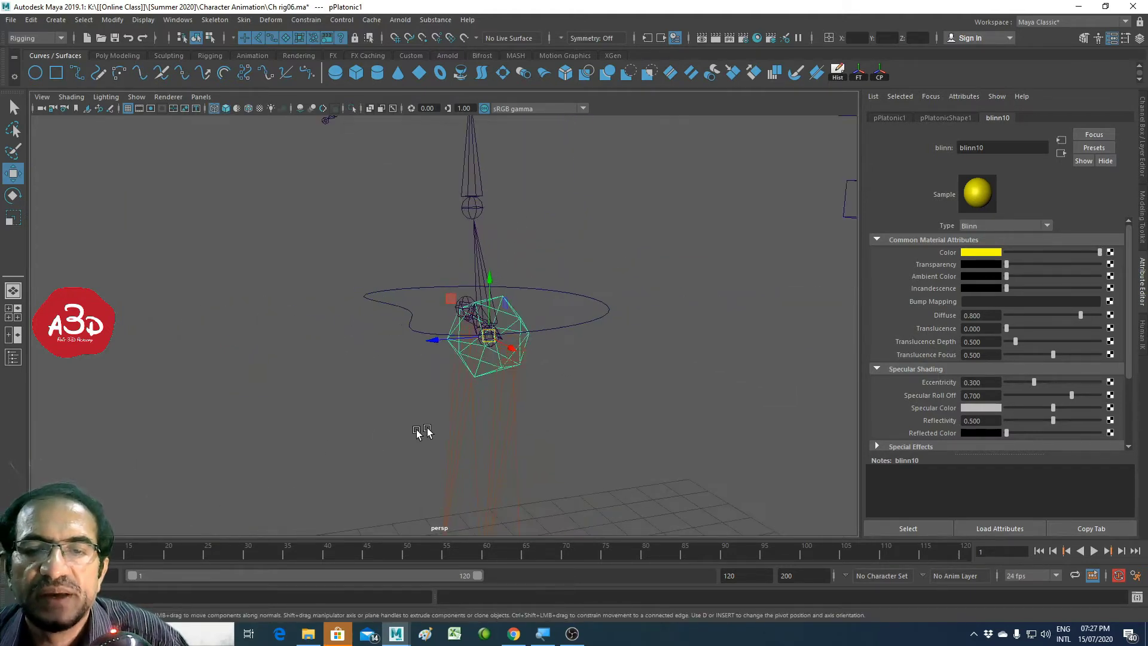
alt+right_drag(418, 432, 248, 441)
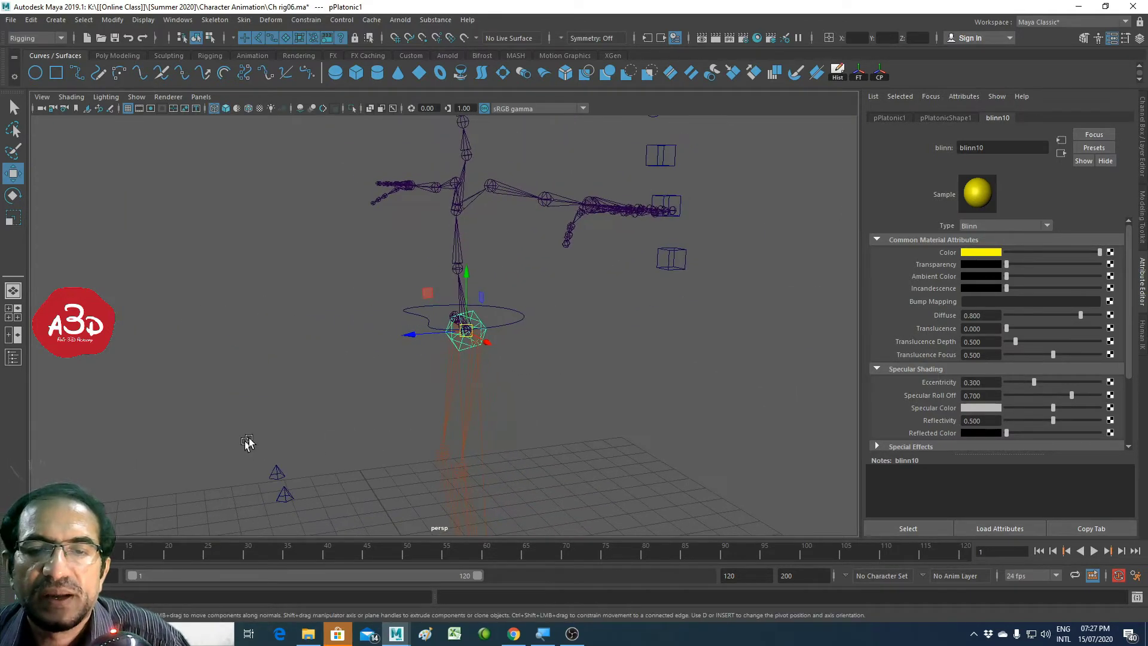
mouse_move(248, 441)
alt+mouse_down()
mouse_move(586, 328)
mouse_move(496, 379)
alt+mouse_up()
Step: Shift all the icosahedron's vertices sideways along X, keeping its pivot at the hip joint
key(F8)
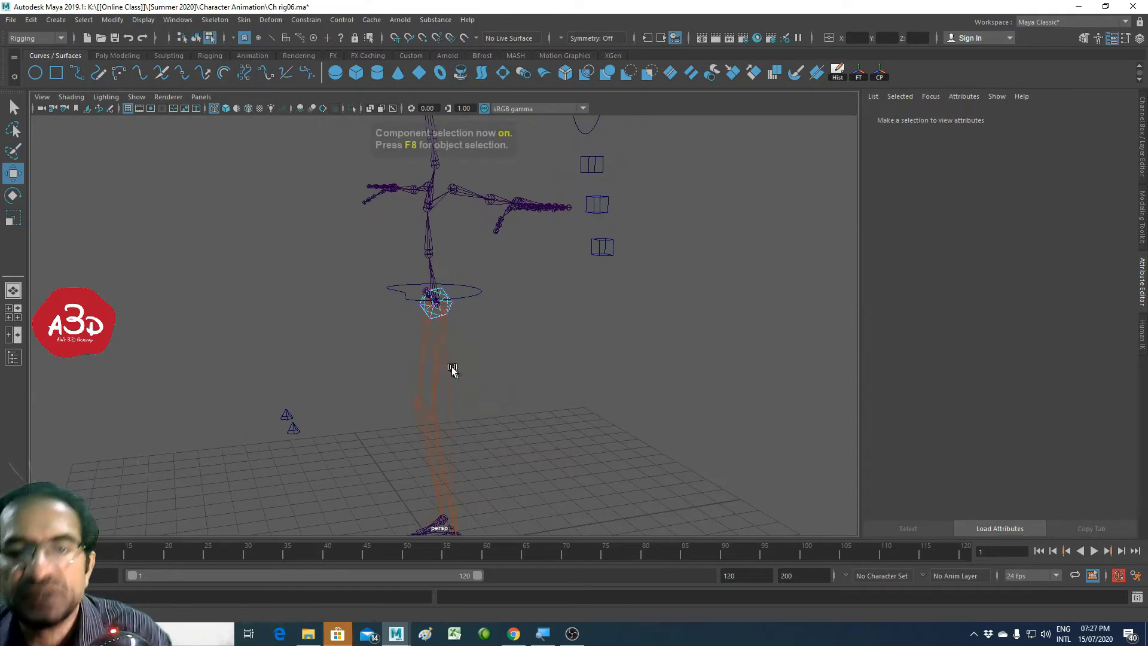
drag(374, 264, 471, 353)
drag(382, 309, 554, 303)
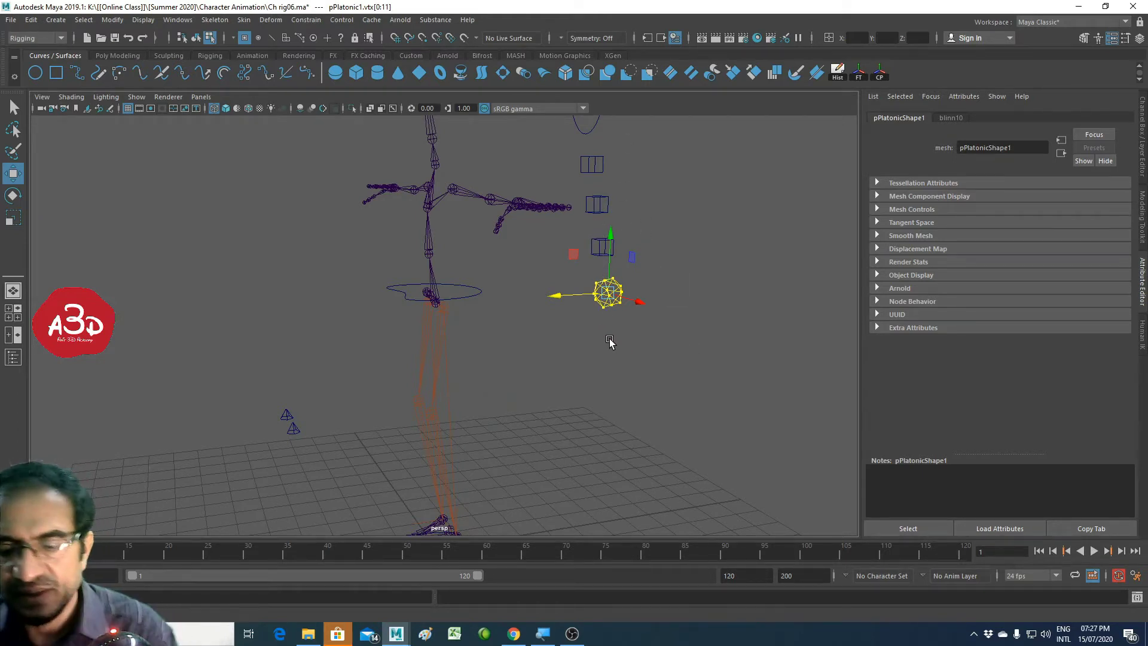
key(F8)
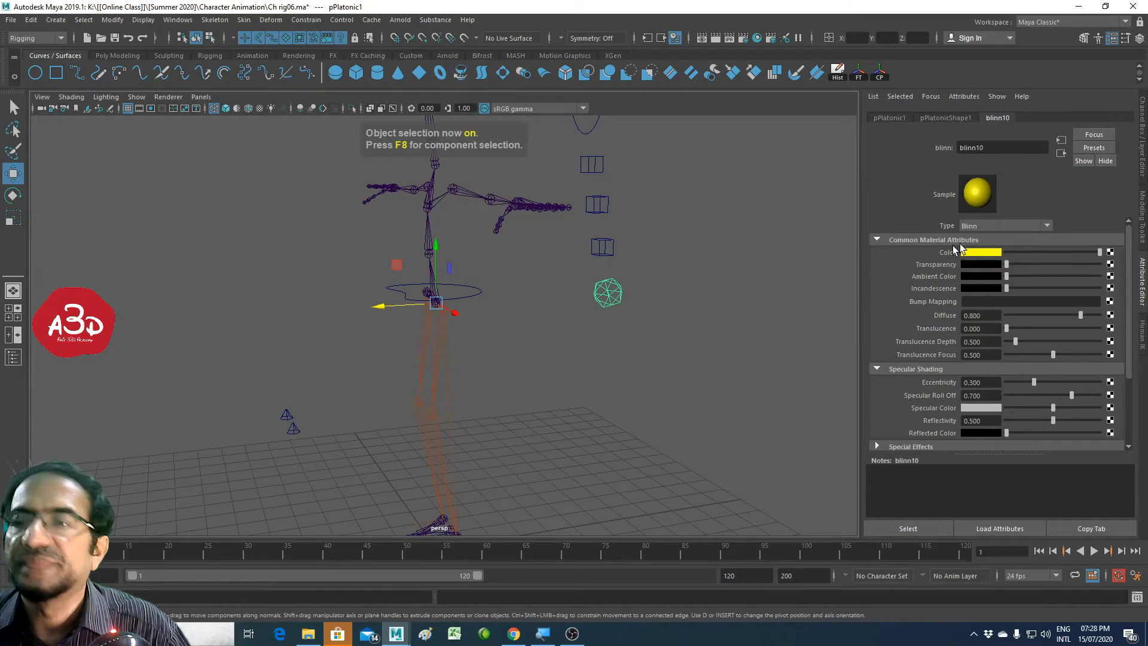
click(1143, 111)
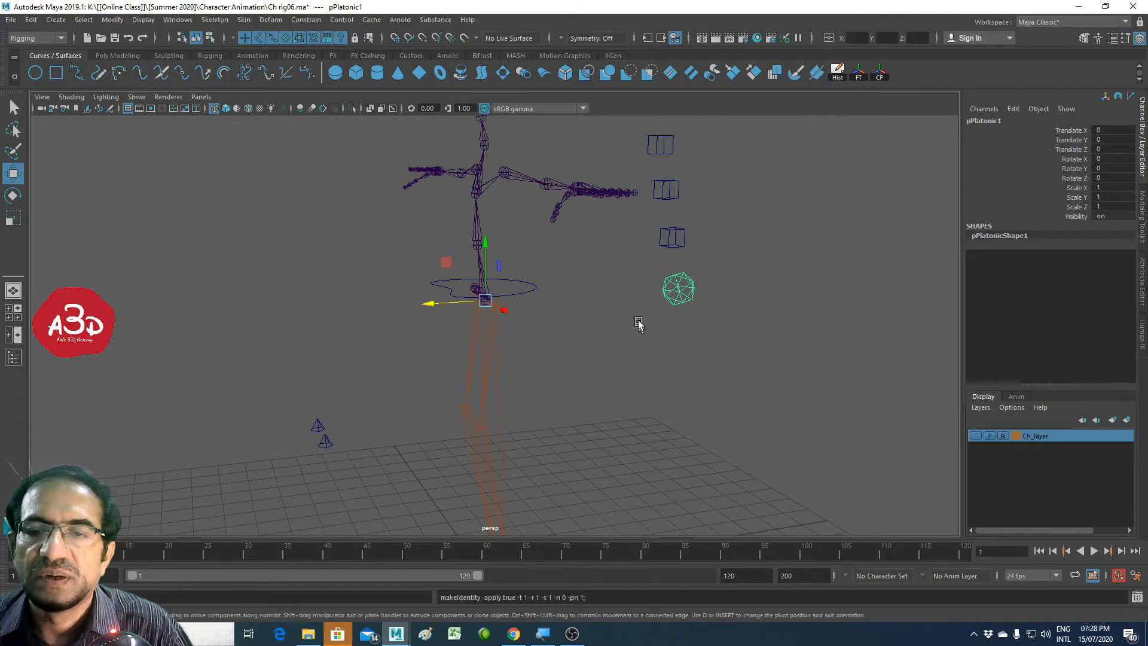
click(771, 306)
mouse_move(748, 326)
alt+mouse_down()
mouse_move(448, 376)
mouse_move(465, 360)
mouse_move(526, 359)
mouse_move(545, 323)
mouse_move(494, 387)
alt+mouse_up()
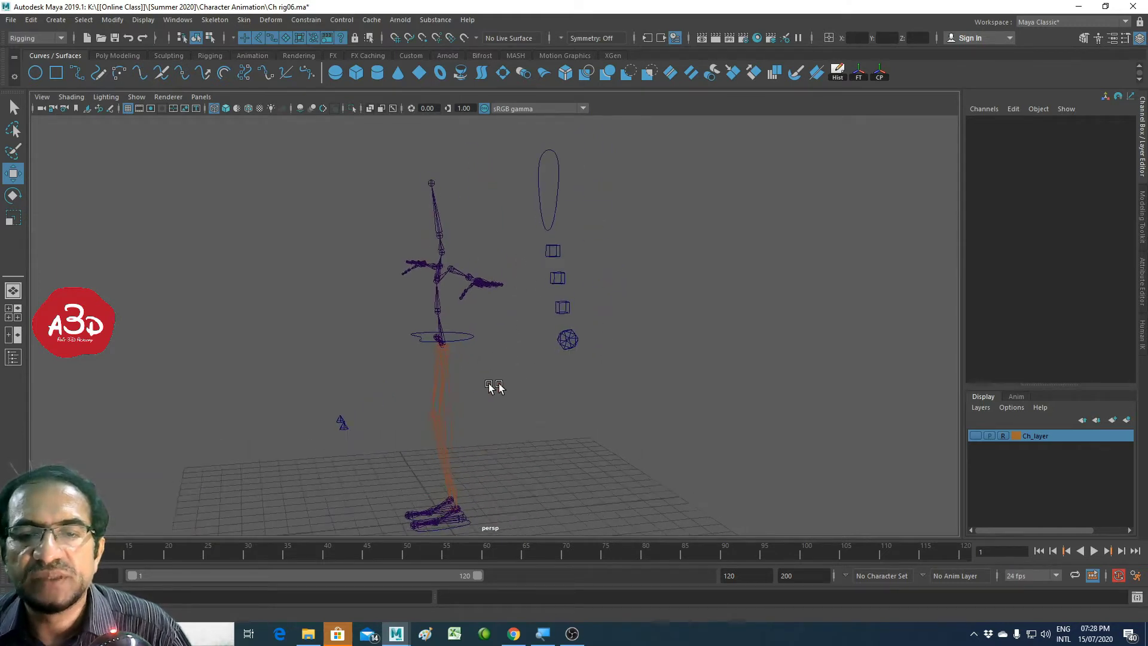
alt+right_drag(494, 387, 766, 356)
mouse_move(766, 356)
alt+mouse_down()
mouse_move(601, 303)
mouse_move(541, 315)
mouse_move(622, 325)
alt+mouse_up()
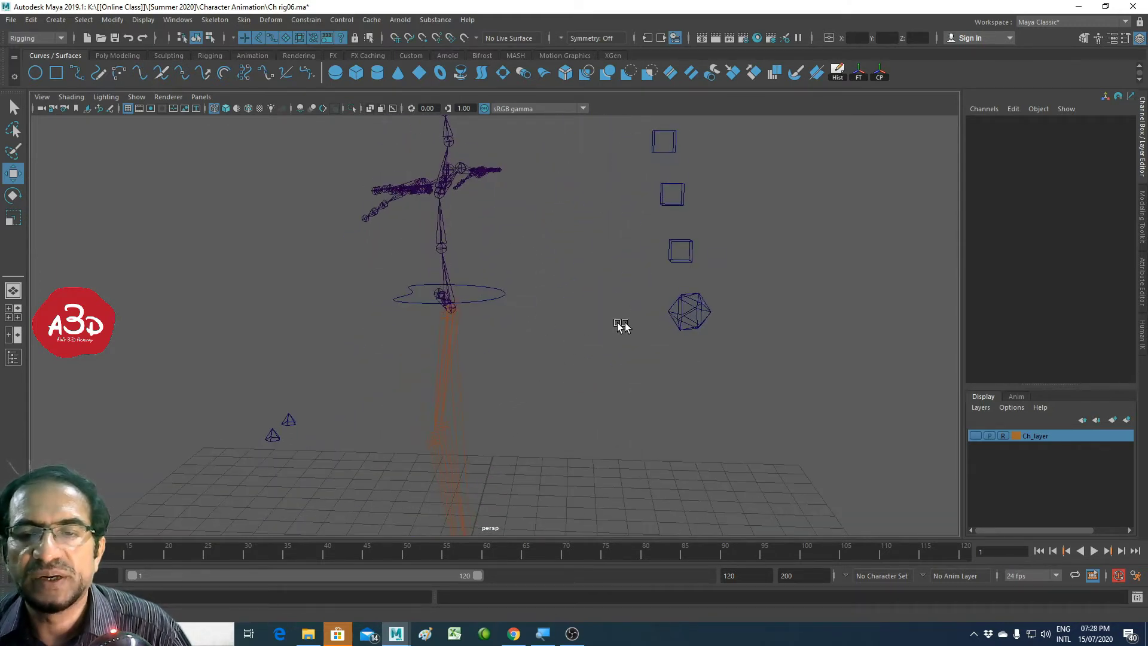
click(679, 305)
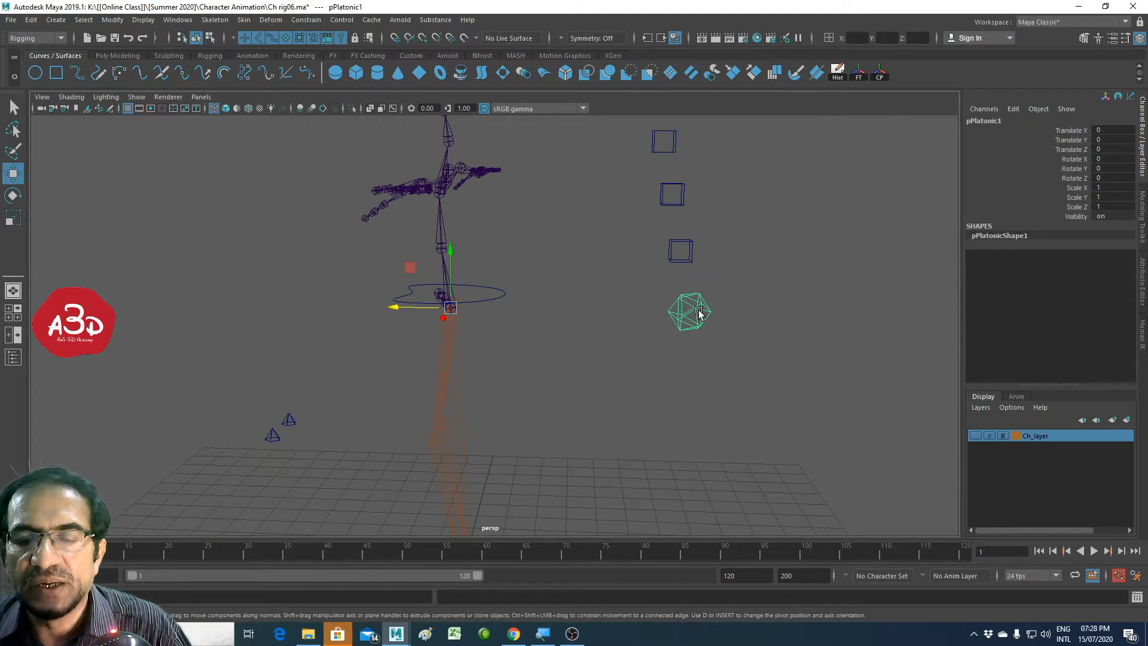
Step: Rename the icosahedron to ROOT_ctrl in the Channel Box and recentre on the hips
double_click(981, 121)
text(ROOT_ctr)
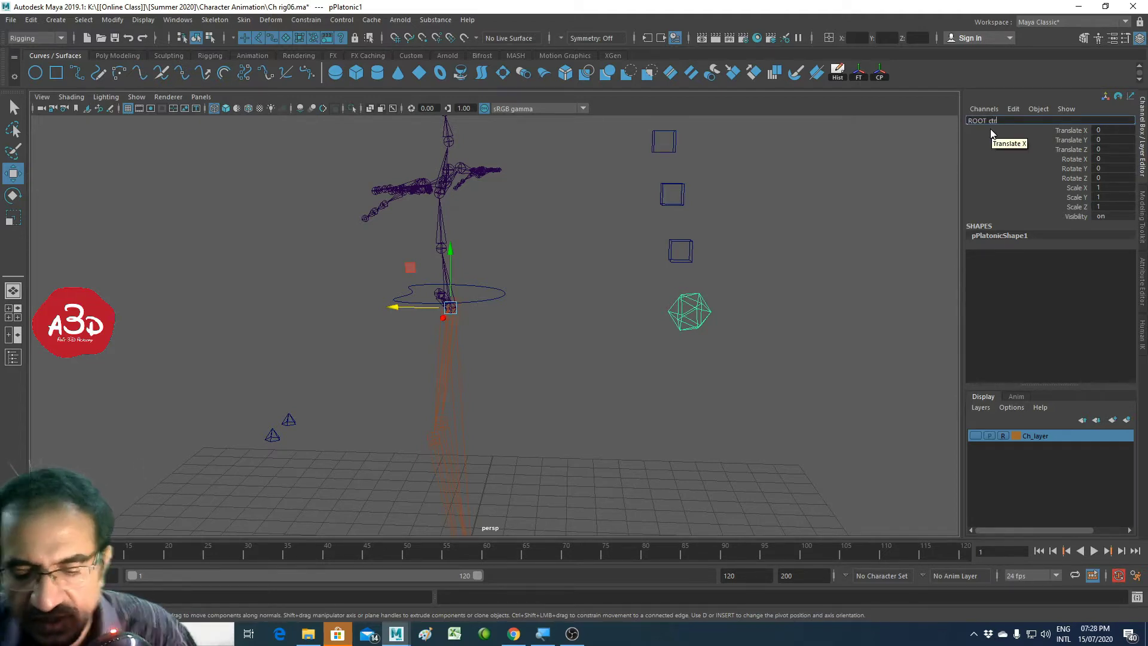
text(l)
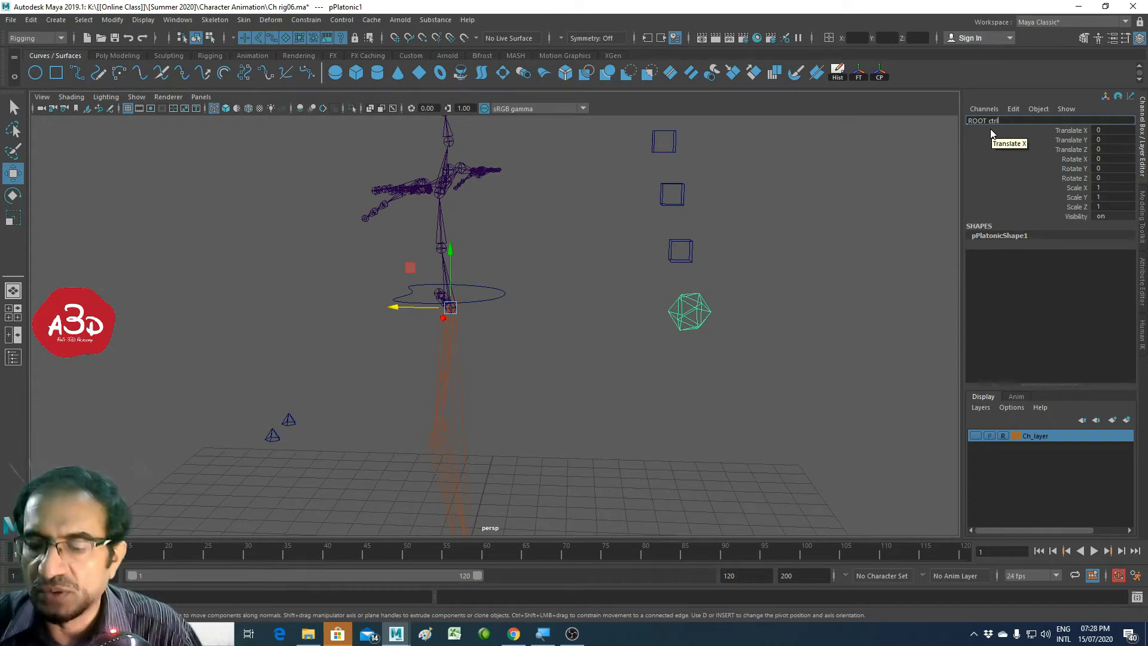
key(Return)
mouse_move(532, 233)
alt+mouse_down()
mouse_move(787, 309)
mouse_move(600, 299)
mouse_move(469, 310)
mouse_move(540, 341)
mouse_move(571, 285)
mouse_move(513, 349)
mouse_move(533, 357)
alt+mouse_up()
alt+middle_drag(375, 302, 413, 317)
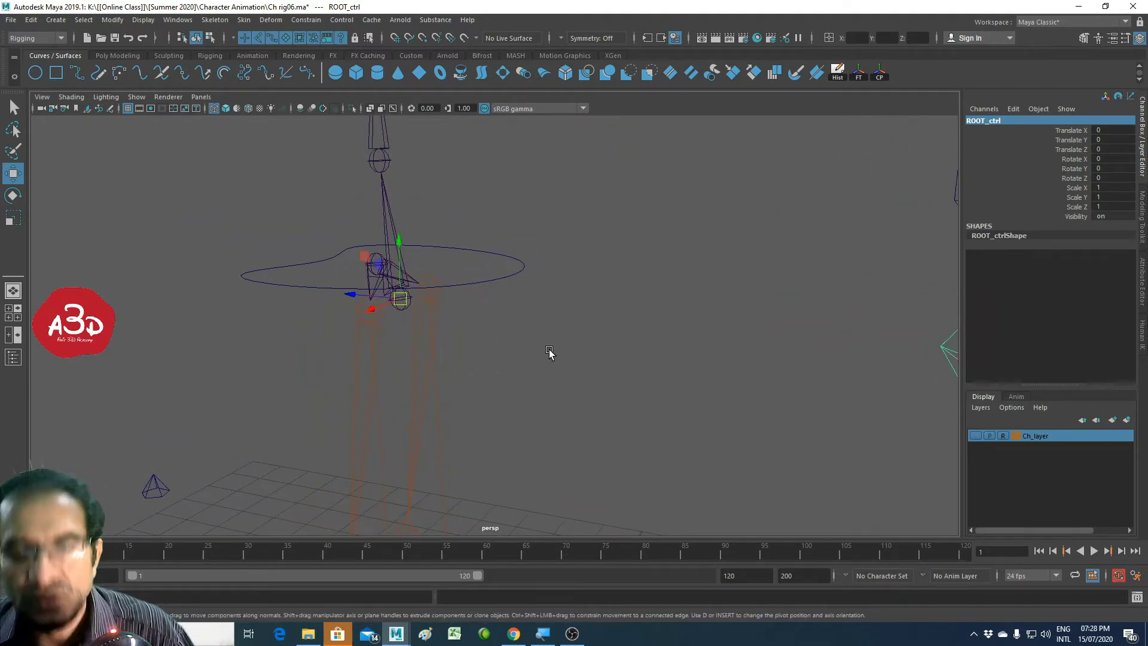
Step: Parent-constrain the root joint with reset options plus Decompose near object enabled
key(q)
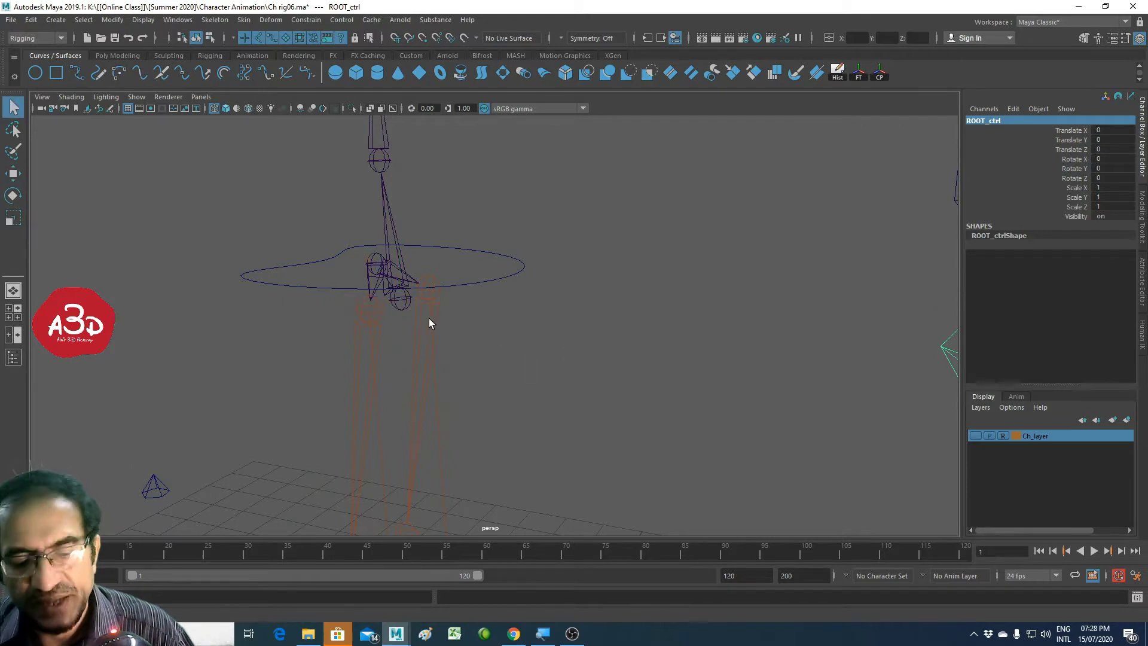
click(397, 309)
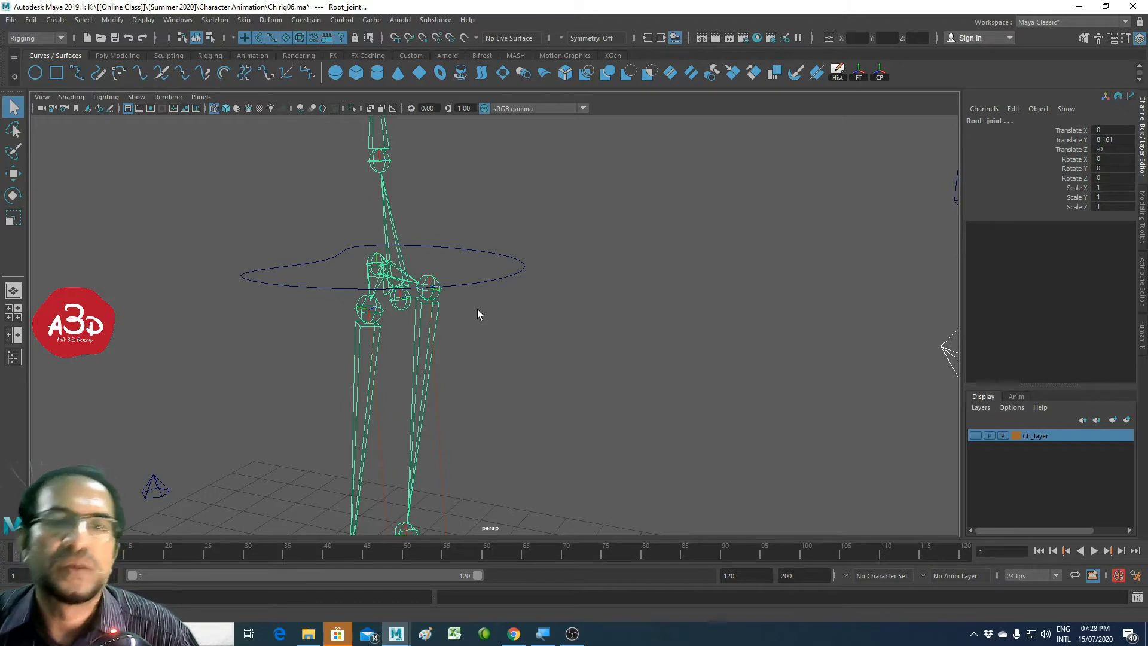
click(306, 20)
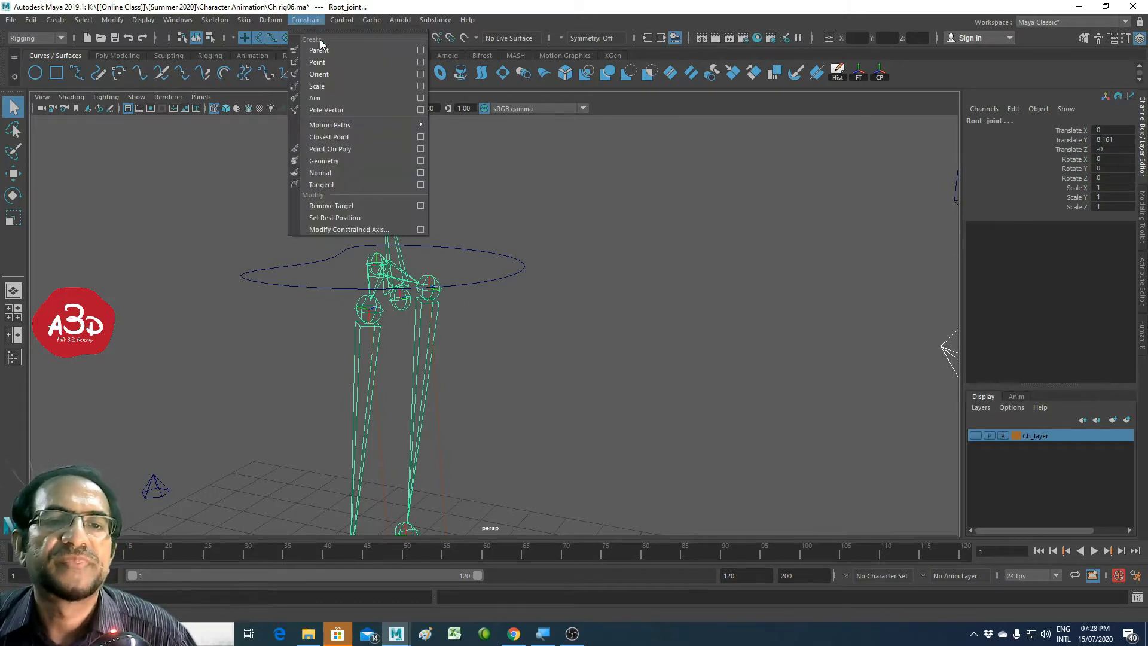
click(420, 50)
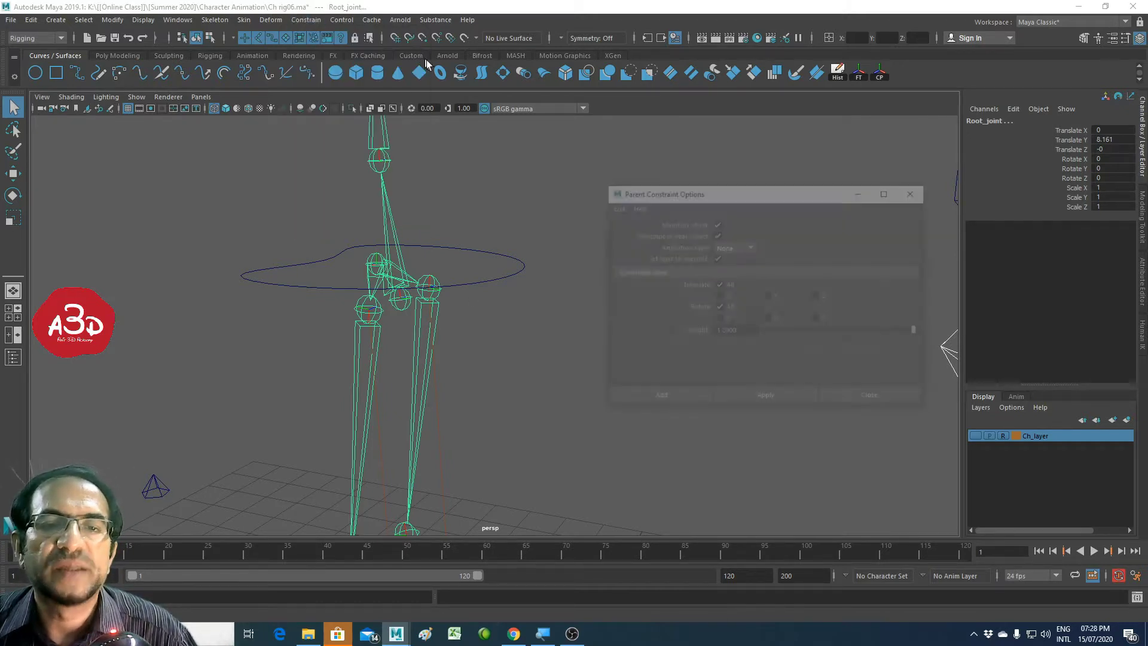
click(614, 207)
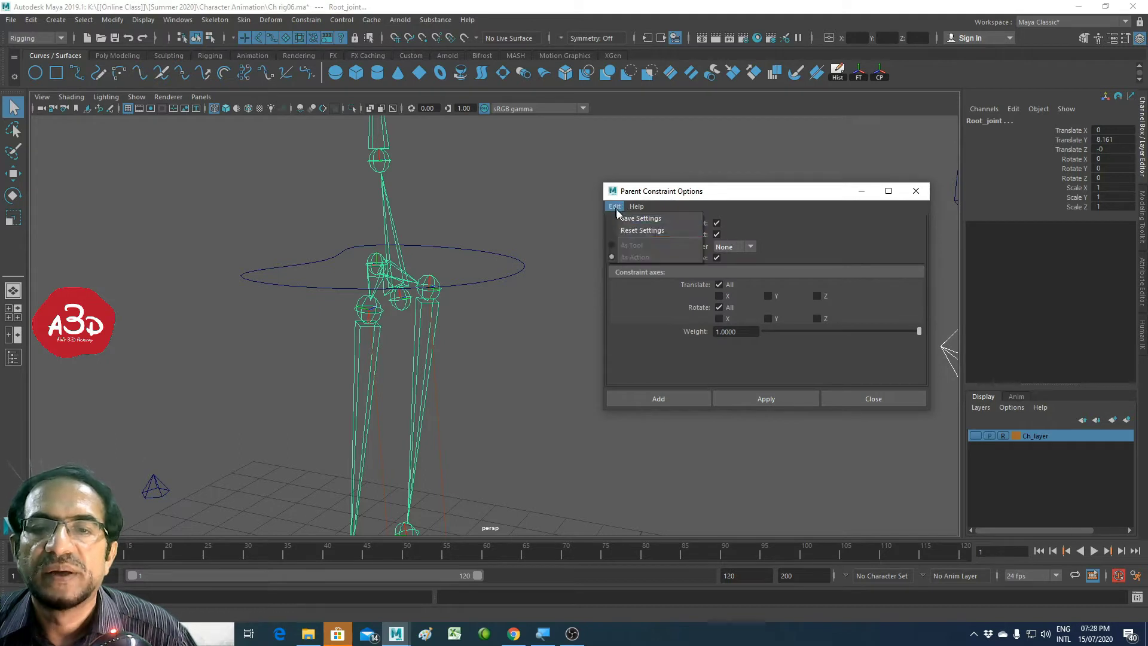
click(639, 232)
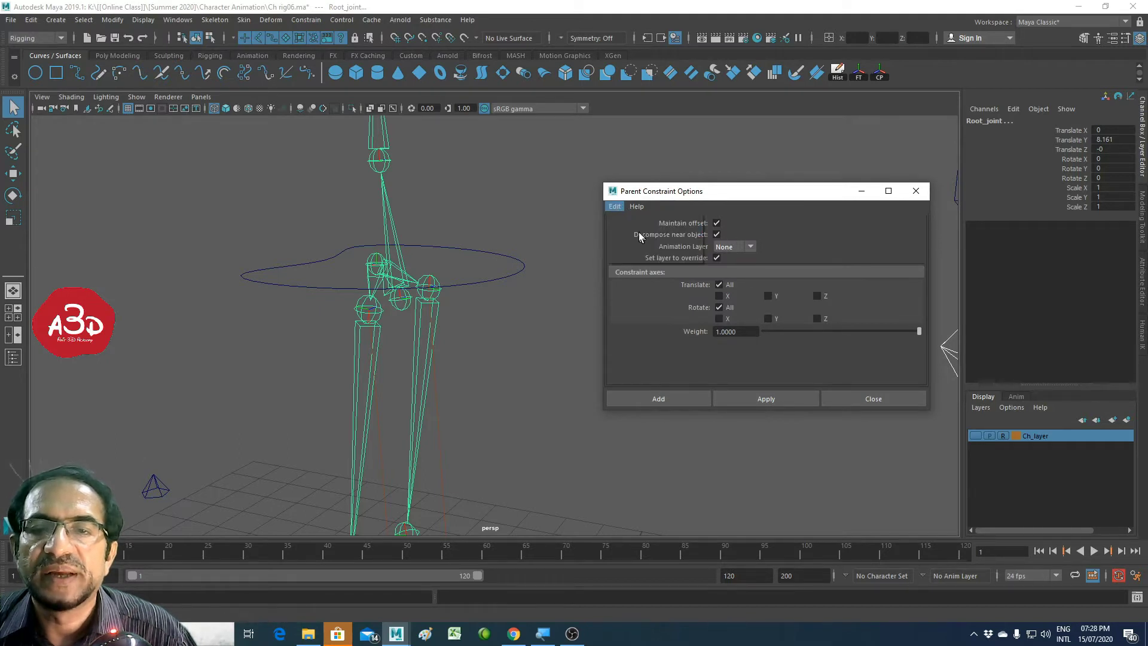
click(717, 235)
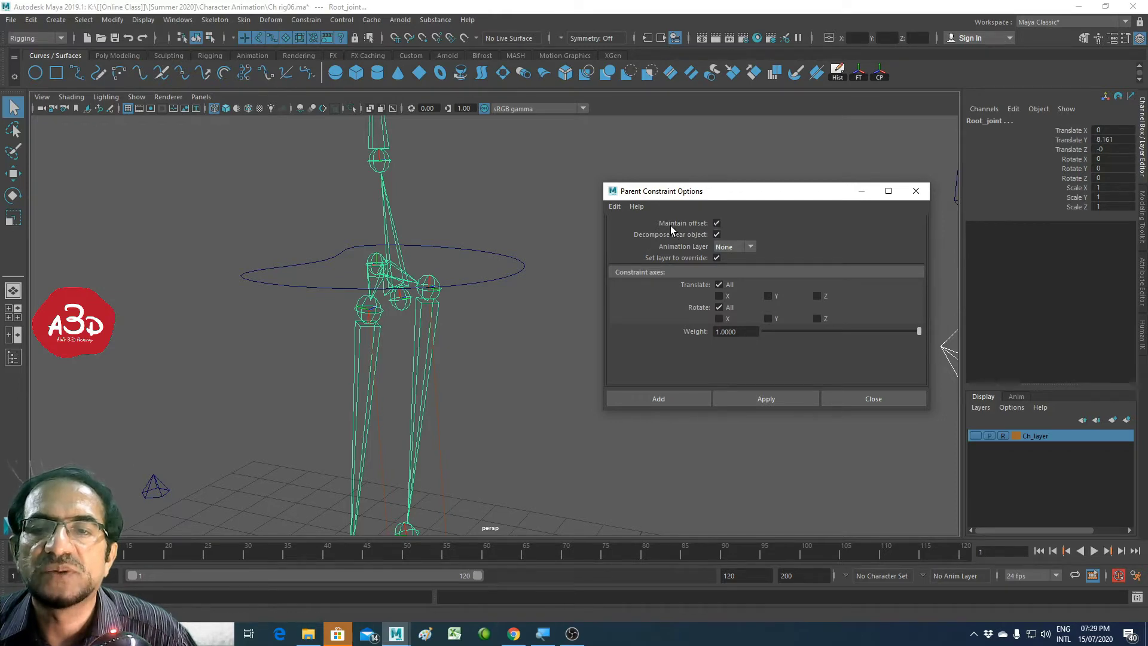
click(661, 398)
Step: Zoom out to the whole rig and reselect ROOT_ctrl
alt+right_drag(586, 317, 205, 379)
alt+drag(205, 379, 552, 337)
click(552, 337)
click(570, 313)
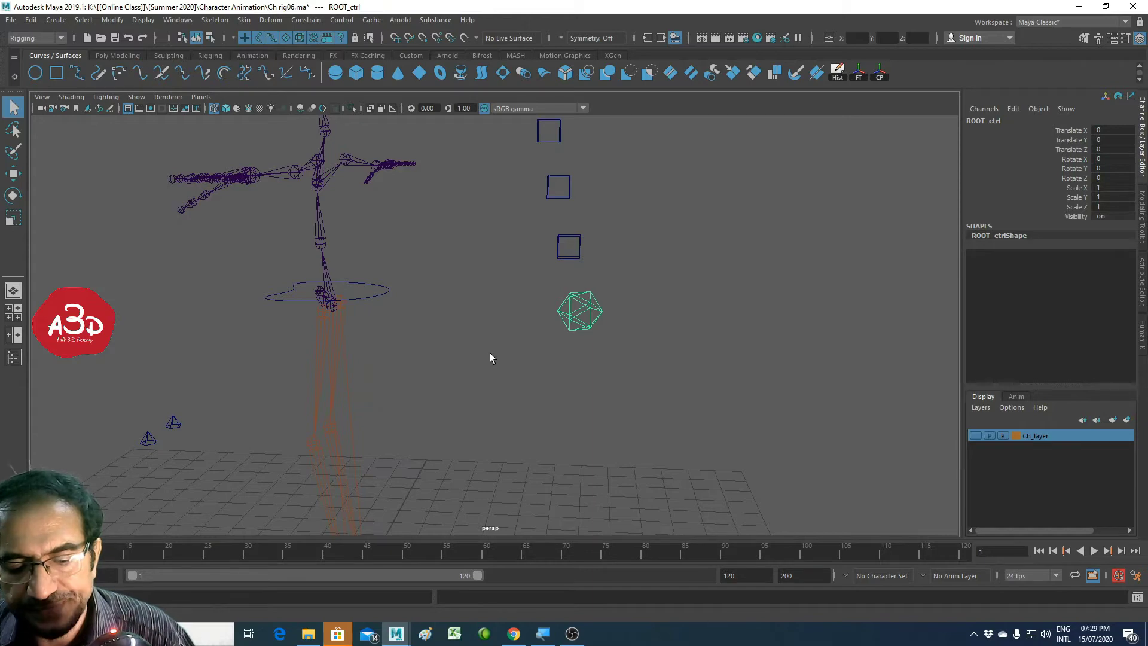
key(w)
mouse_move(458, 361)
alt+mouse_down()
mouse_move(437, 371)
mouse_move(583, 384)
mouse_move(551, 389)
mouse_move(315, 333)
mouse_move(559, 422)
alt+mouse_up()
key(ctrl+z)
key(ctrl+z)
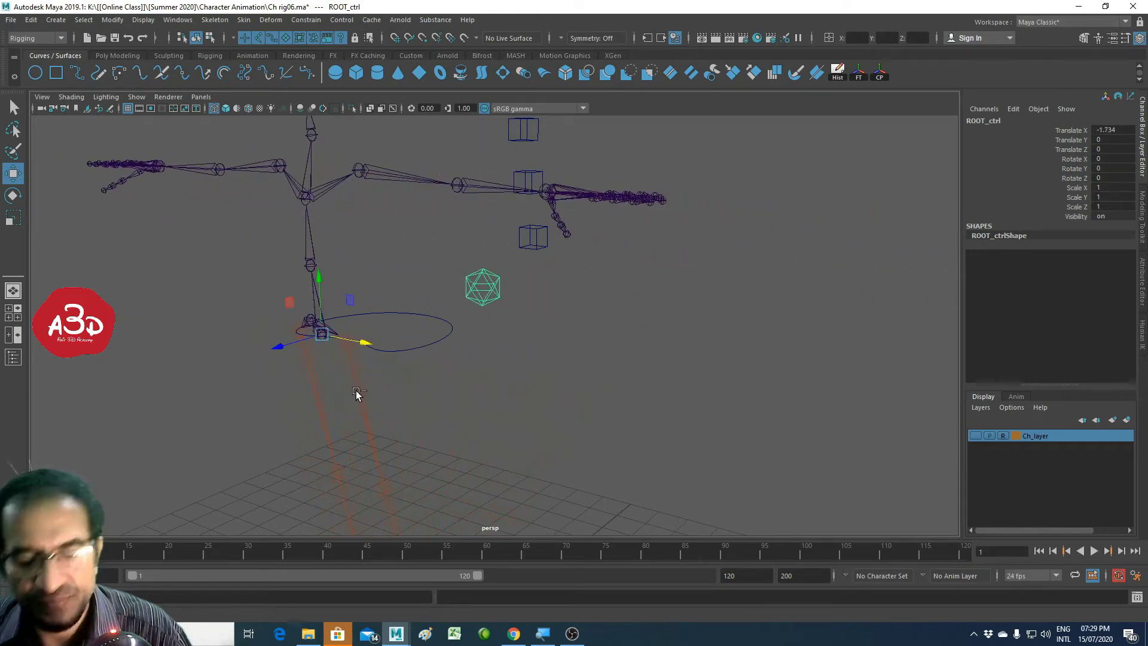
key(ctrl+z)
key(e)
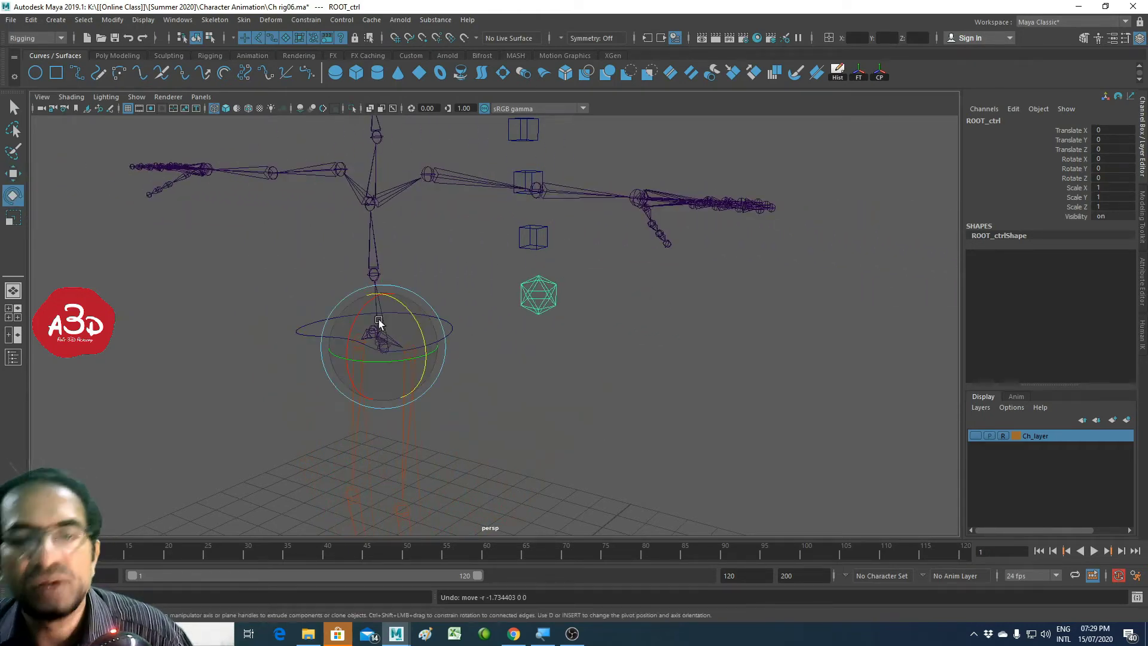
drag(363, 307, 357, 329)
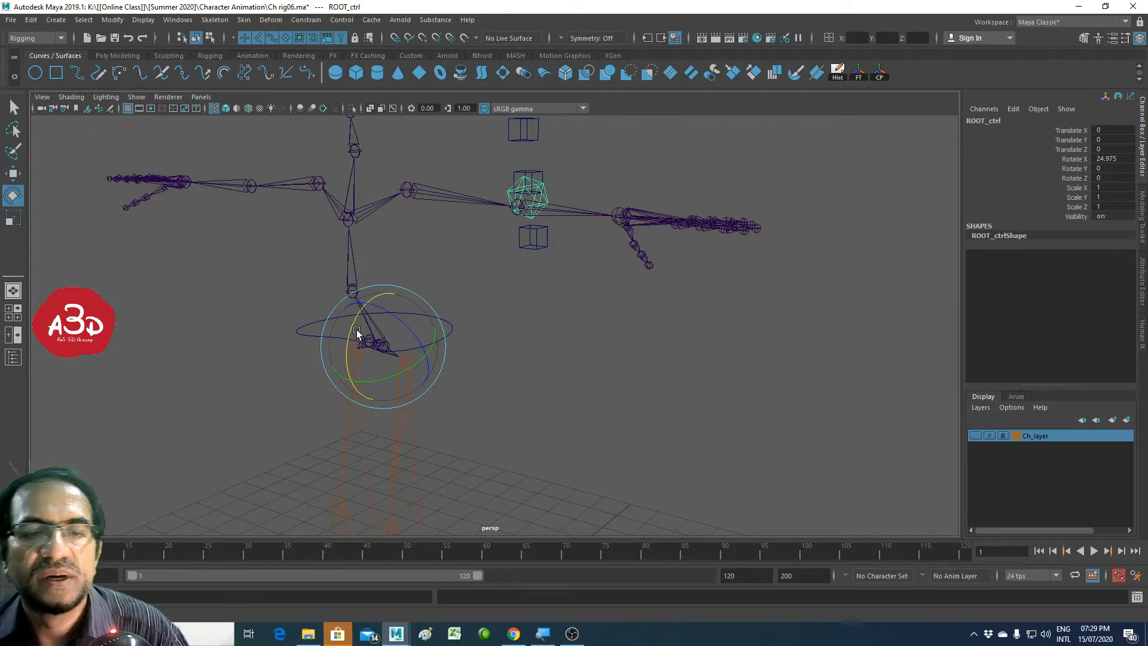
key(ctrl+z)
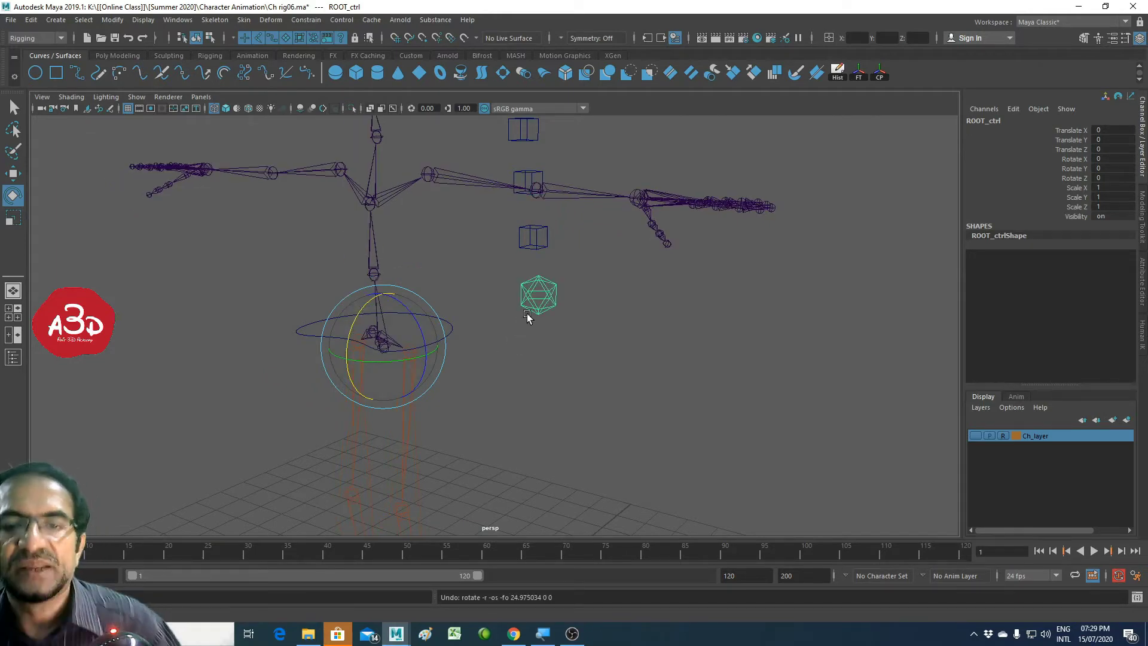
mouse_move(472, 354)
alt+mouse_down()
mouse_move(385, 354)
mouse_move(561, 343)
mouse_move(485, 356)
alt+mouse_up()
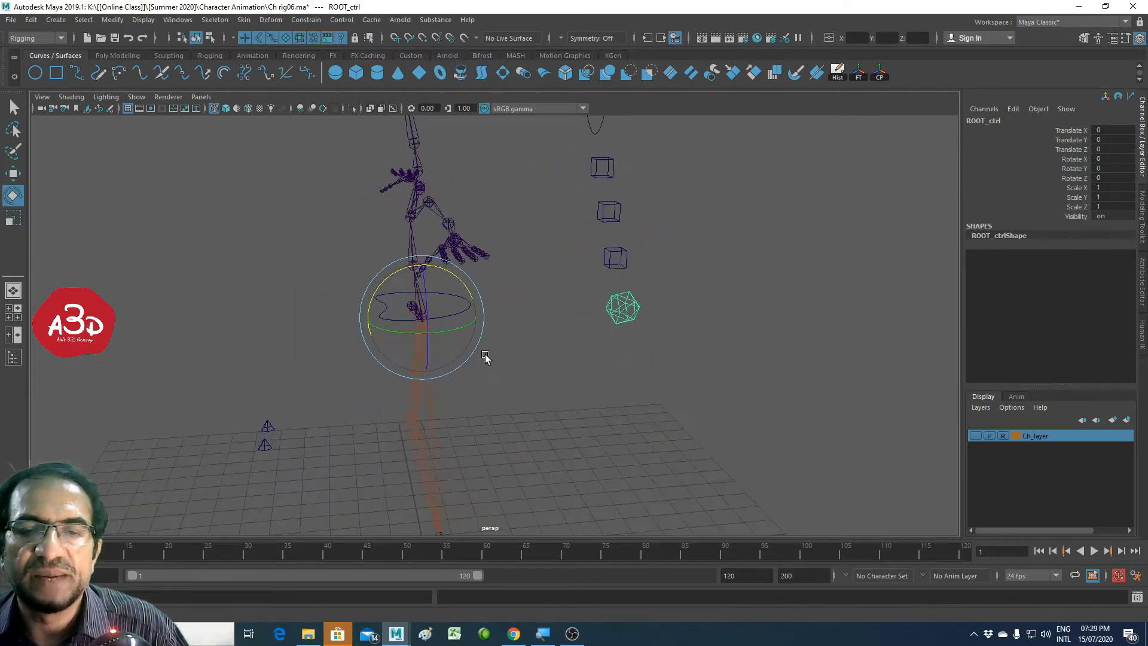
click(682, 349)
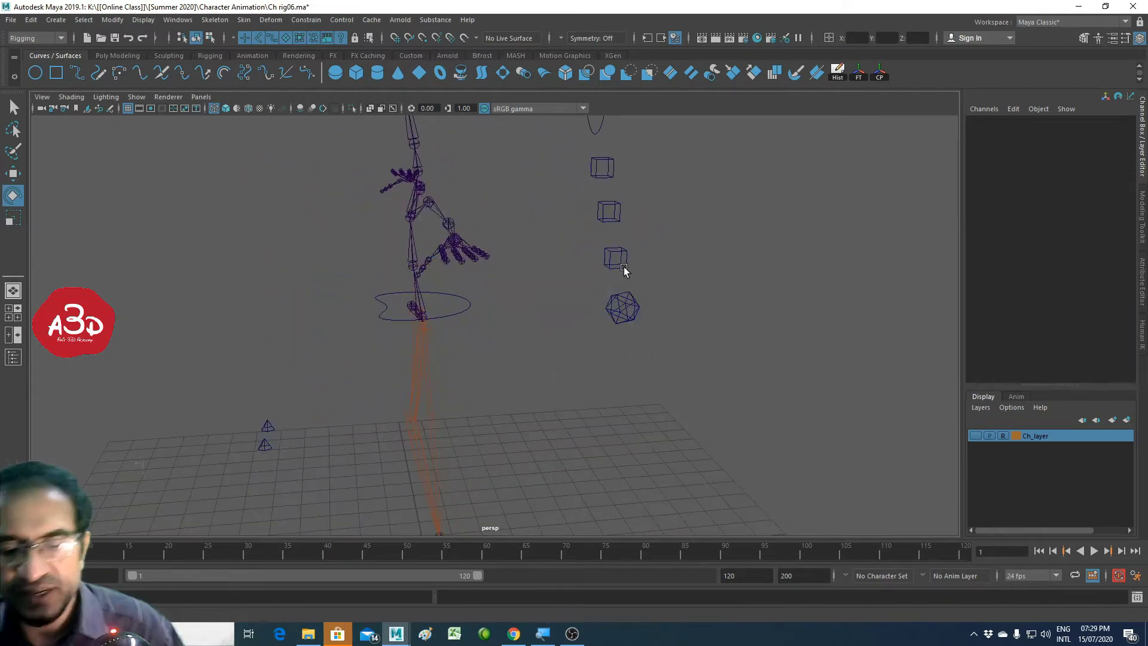
Step: Switch to shaded display and select back_ctrl and ROOT_ctrl to check them
key(5)
click(624, 263)
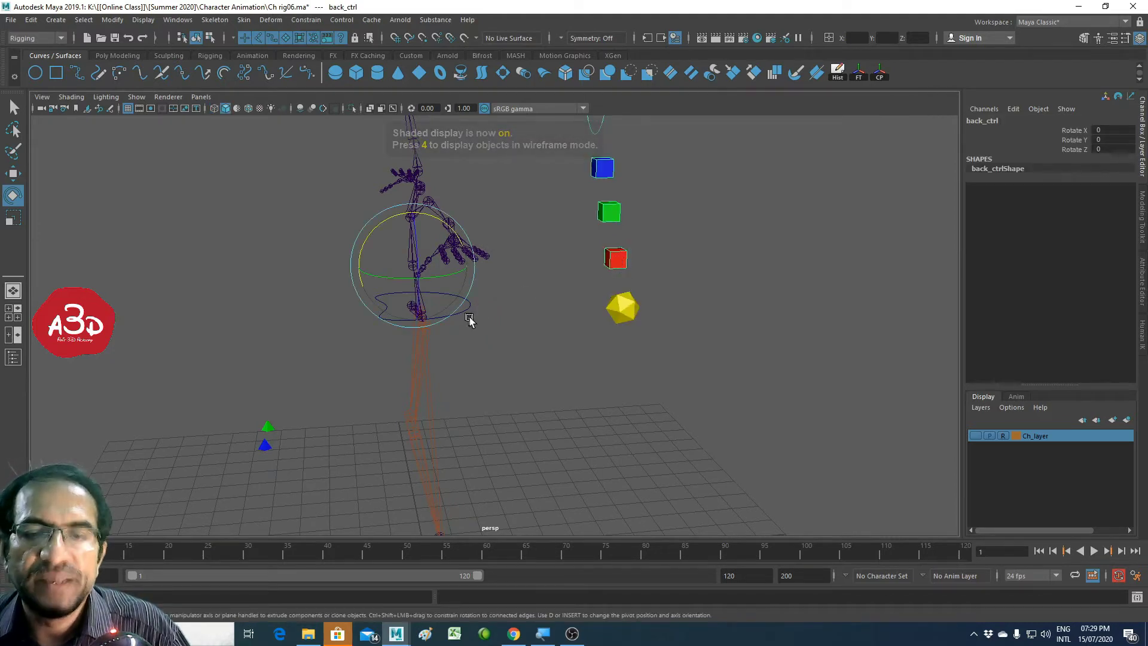
click(665, 270)
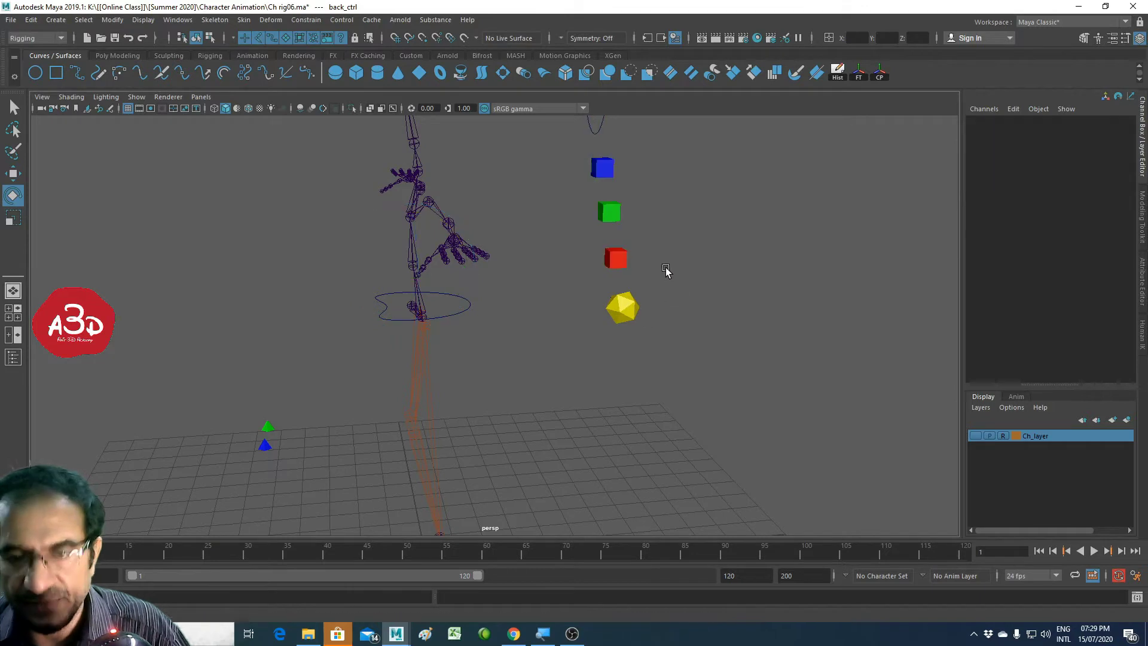
click(624, 262)
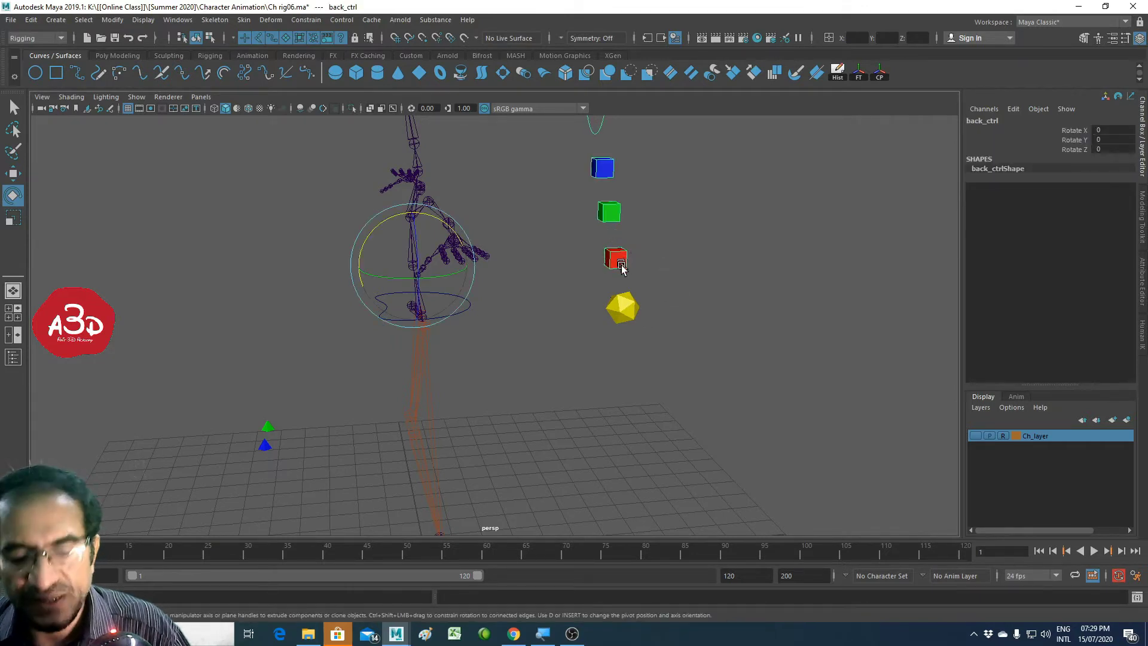
click(628, 318)
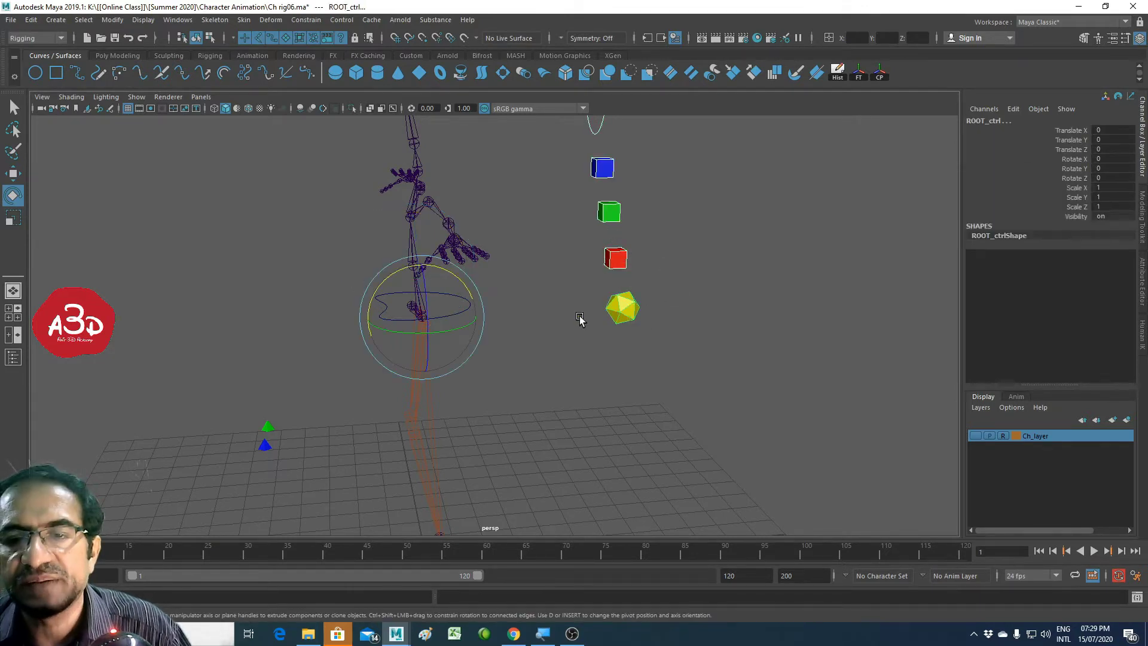
click(633, 317)
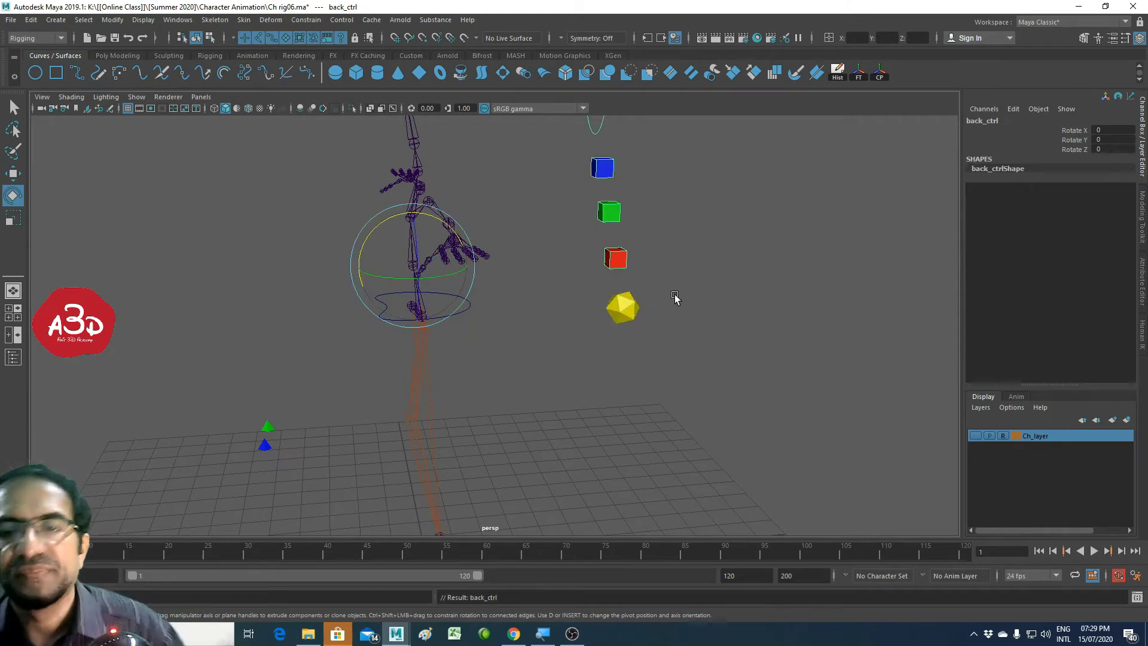
click(674, 299)
click(616, 302)
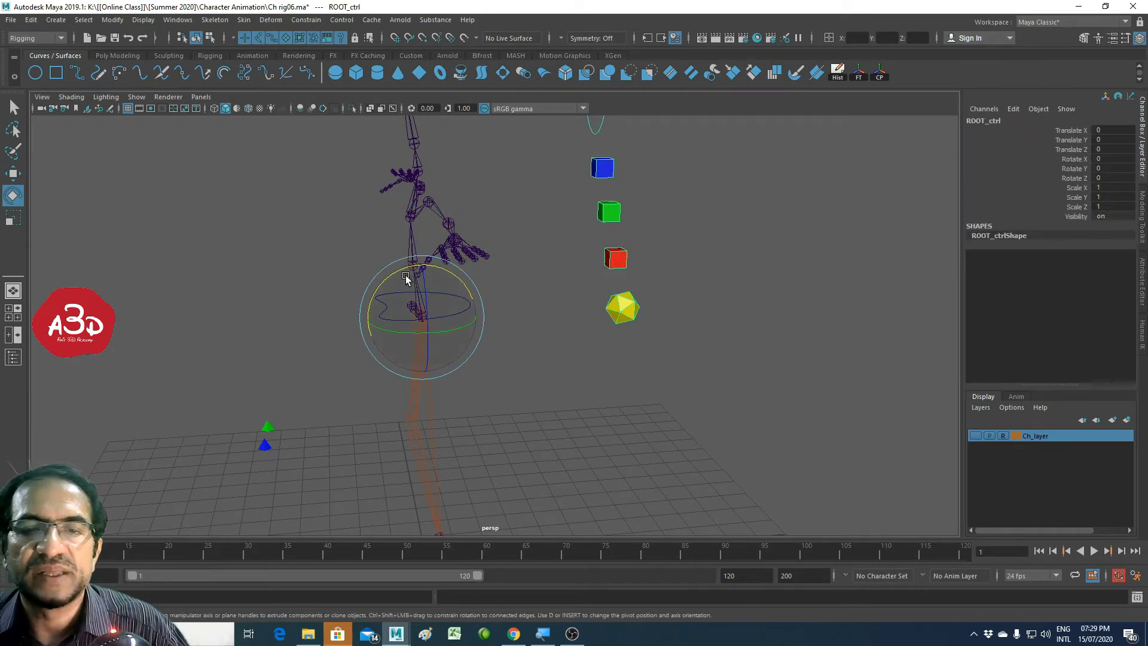
Step: Tilt the rig with ROOT_ctrl, undo, then pick-walk from Hip_ctrl to ROOT_ctrl and frame it
drag(389, 277, 372, 292)
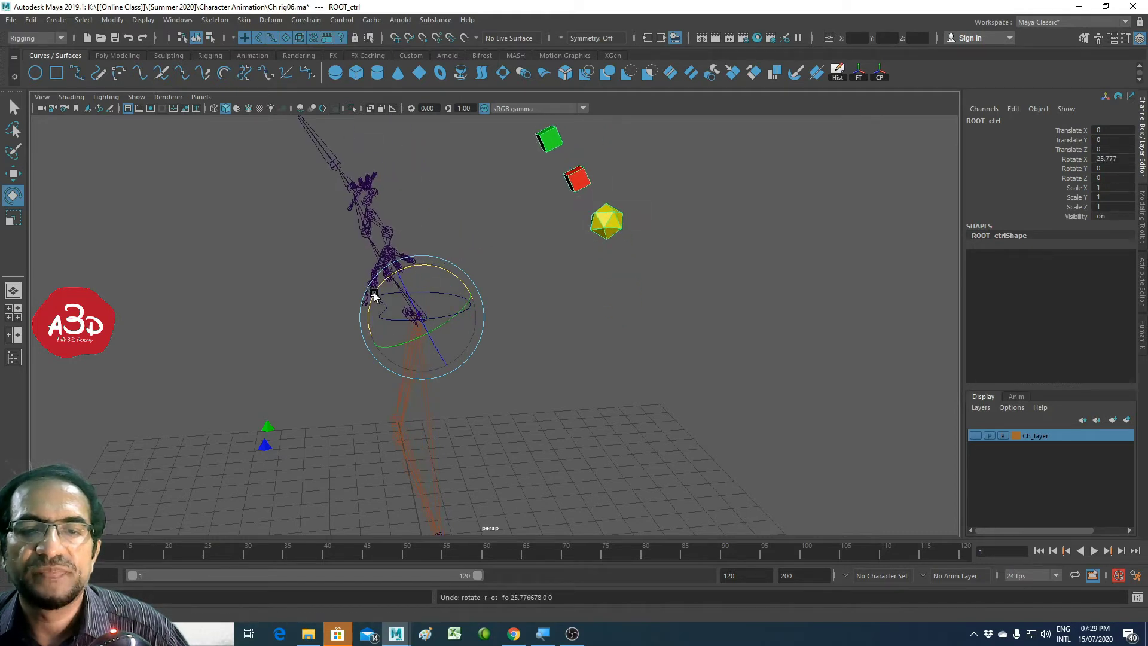
key(ctrl+z)
click(589, 397)
click(463, 312)
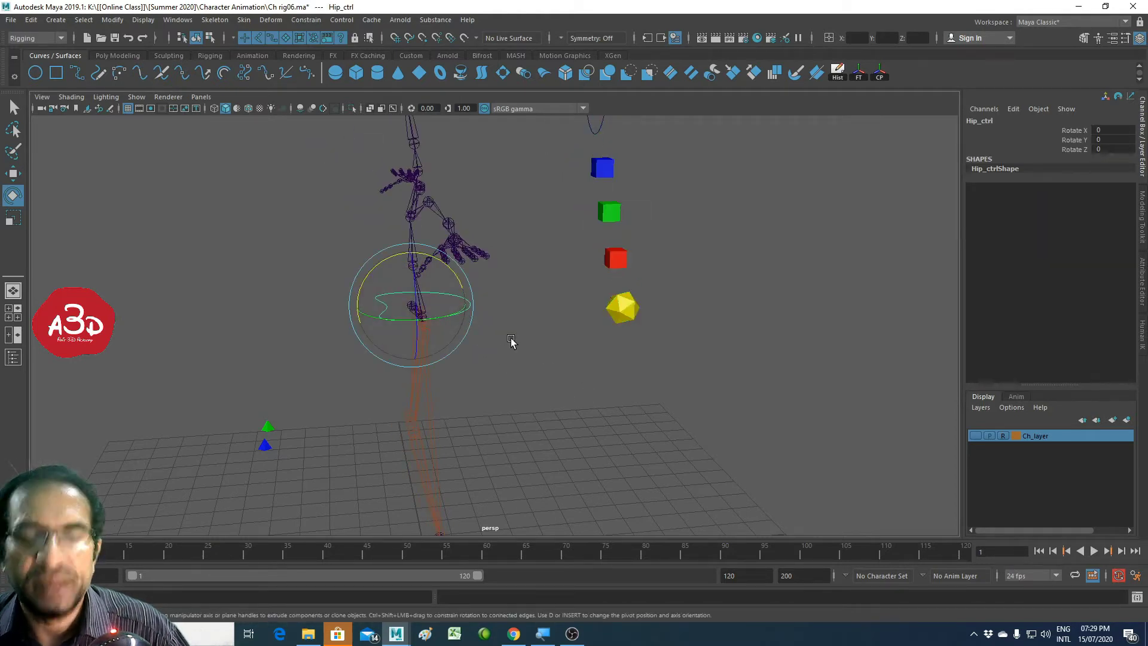
key(Up)
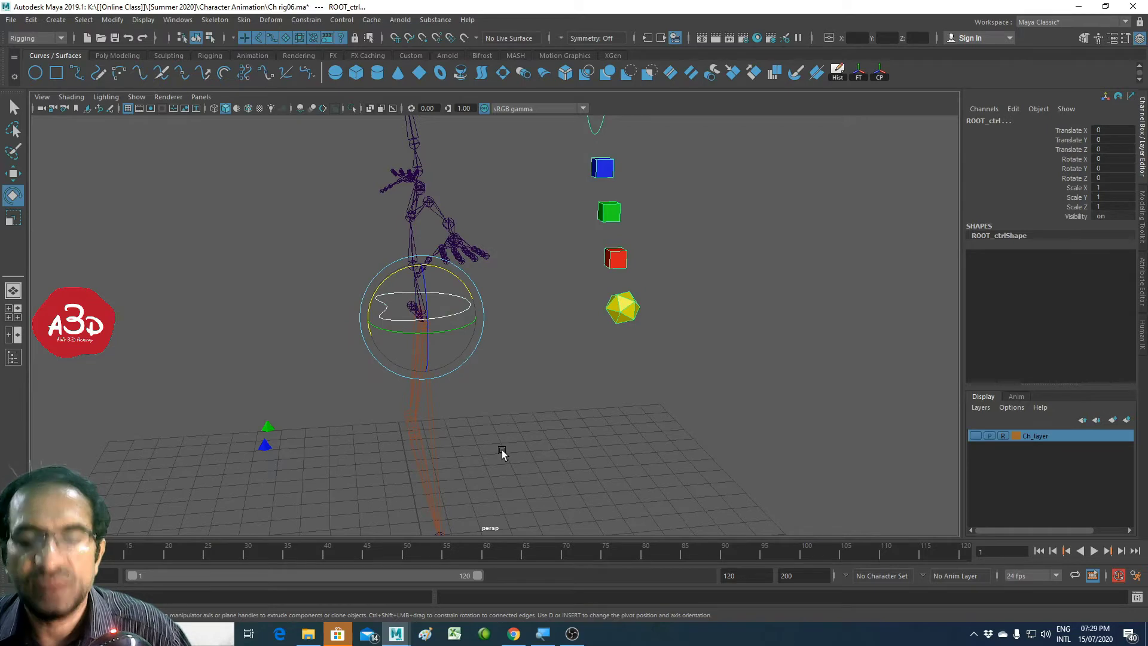
key(ctrl+z)
key(ctrl+z)
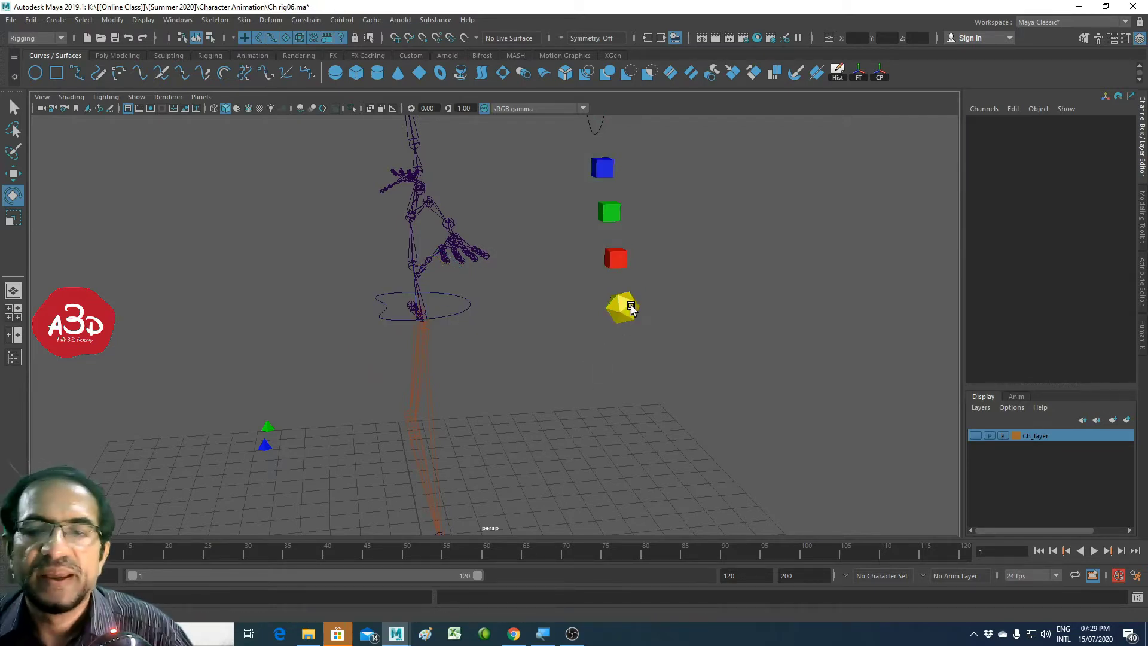
key(shift+z)
key(shift+z)
key(f)
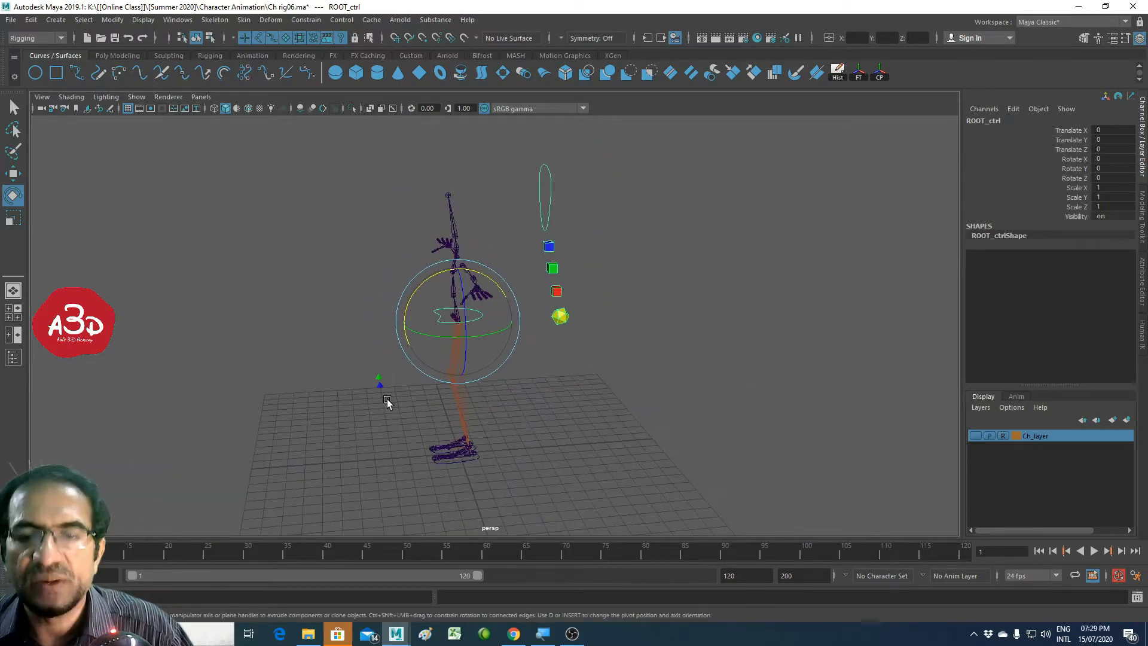
mouse_move(559, 391)
alt+mouse_down()
mouse_move(569, 398)
mouse_move(460, 321)
mouse_move(406, 386)
alt+mouse_up()
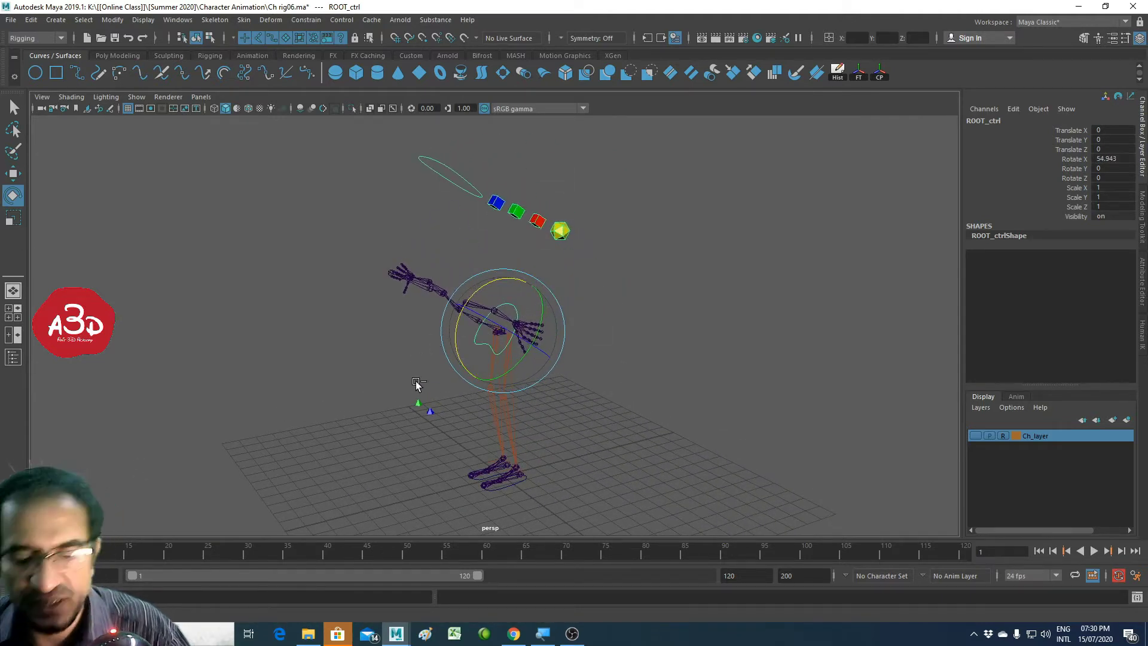
key(ctrl+z)
key(w)
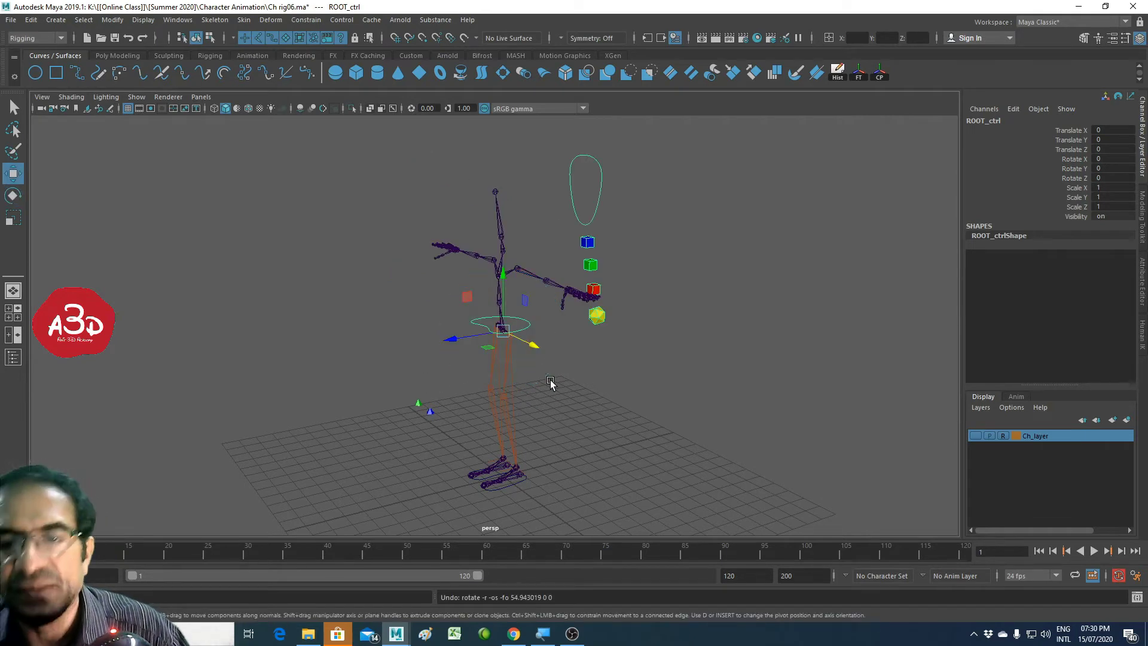
alt+drag(535, 390, 613, 392)
mouse_move(516, 330)
mouse_down()
mouse_move(460, 339)
mouse_move(598, 327)
mouse_move(434, 259)
mouse_move(475, 310)
mouse_move(481, 260)
mouse_move(514, 328)
mouse_move(576, 307)
mouse_move(429, 243)
mouse_move(455, 300)
mouse_move(479, 245)
mouse_move(513, 282)
mouse_move(540, 277)
mouse_up()
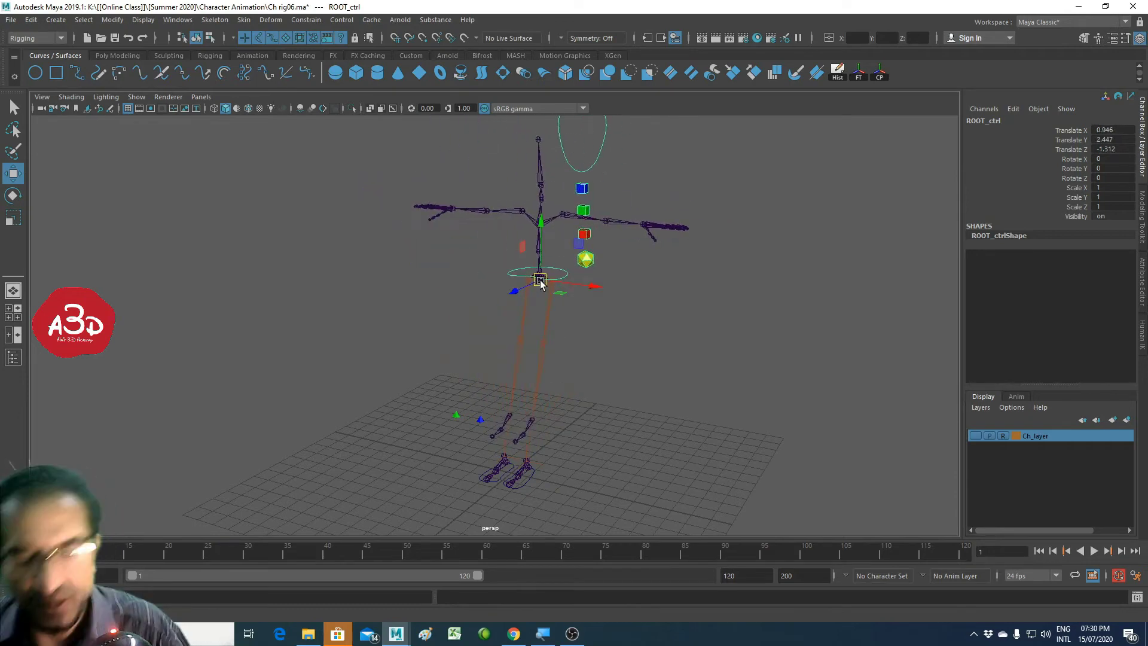
key(ctrl+z)
mouse_move(556, 381)
alt+mouse_down()
mouse_move(509, 384)
mouse_move(580, 372)
mouse_move(492, 383)
mouse_move(567, 359)
alt+mouse_up()
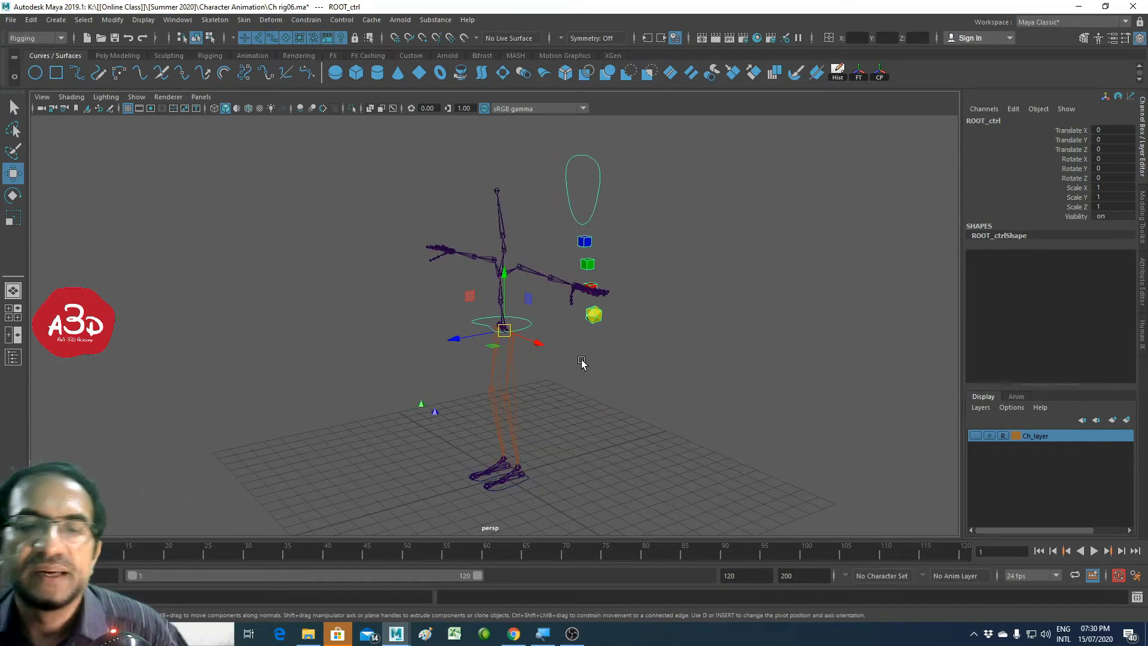
click(581, 363)
click(521, 331)
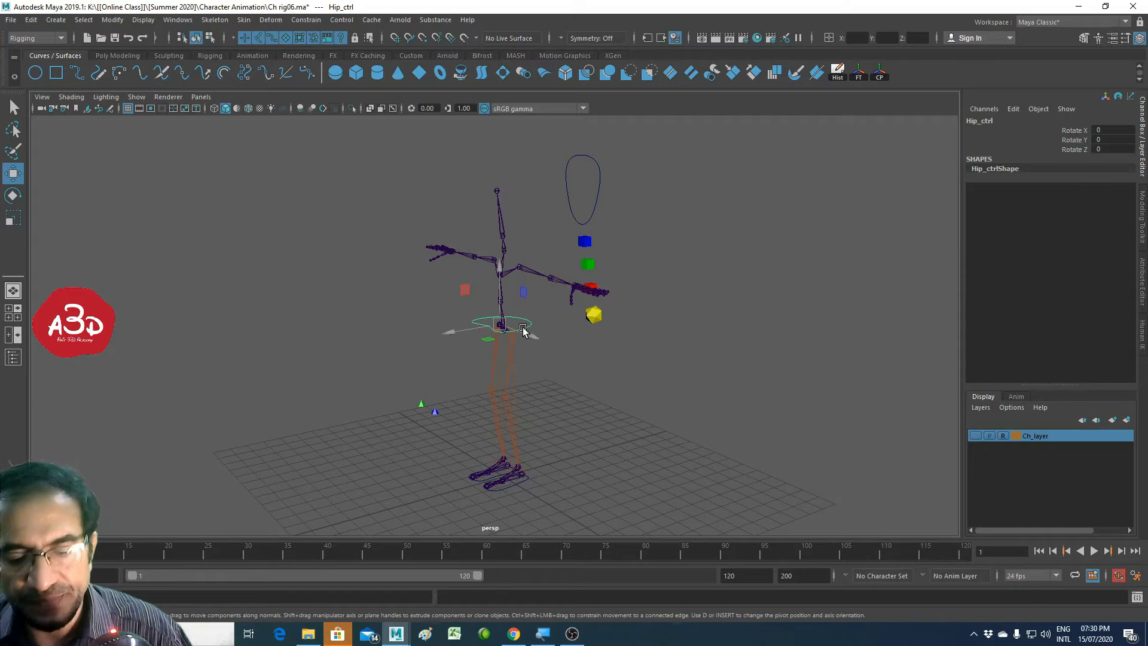
key(e)
mouse_move(526, 323)
mouse_down()
mouse_move(517, 338)
mouse_move(508, 323)
mouse_move(493, 345)
mouse_move(487, 308)
mouse_move(492, 347)
mouse_move(482, 287)
mouse_move(487, 355)
mouse_move(487, 300)
mouse_move(510, 370)
mouse_move(506, 326)
mouse_move(521, 278)
mouse_move(540, 354)
mouse_move(551, 353)
mouse_up()
key(ctrl+z)
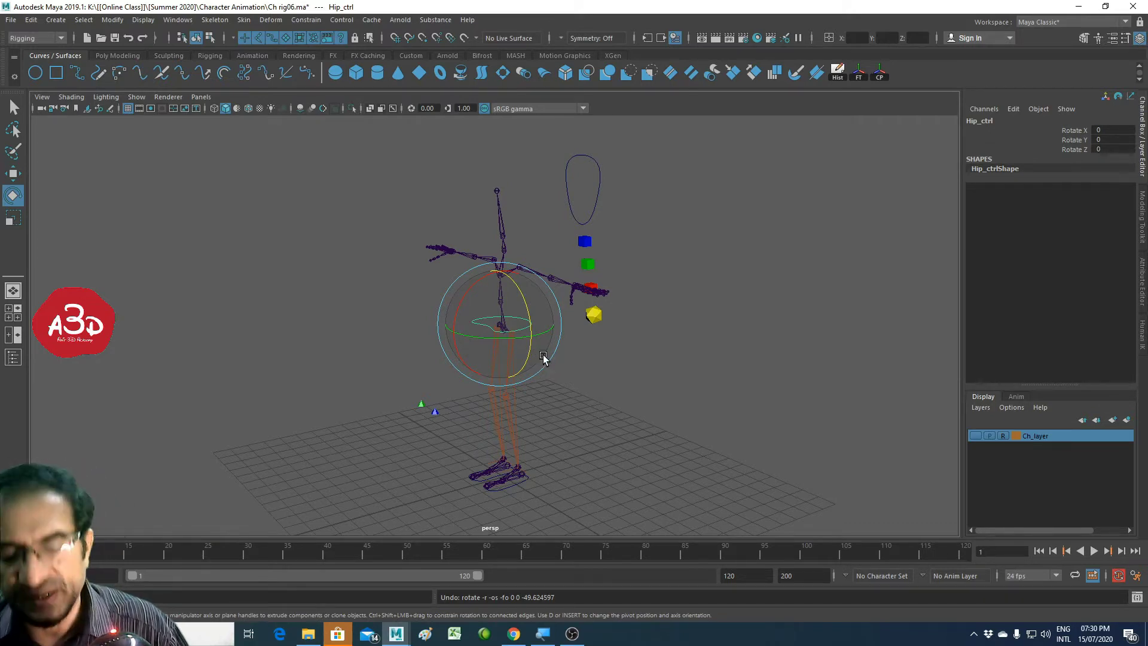
click(607, 365)
mouse_move(597, 379)
alt+mouse_down()
mouse_move(461, 359)
mouse_move(531, 364)
mouse_move(607, 285)
mouse_move(507, 358)
mouse_move(466, 359)
mouse_move(510, 385)
mouse_move(641, 362)
mouse_move(577, 397)
mouse_move(543, 374)
mouse_move(490, 371)
mouse_move(555, 382)
mouse_move(546, 390)
mouse_move(523, 343)
mouse_move(504, 375)
mouse_move(453, 350)
mouse_move(448, 320)
mouse_move(564, 346)
mouse_move(559, 379)
mouse_move(557, 366)
mouse_move(620, 359)
mouse_move(654, 329)
mouse_move(550, 387)
alt+mouse_up()
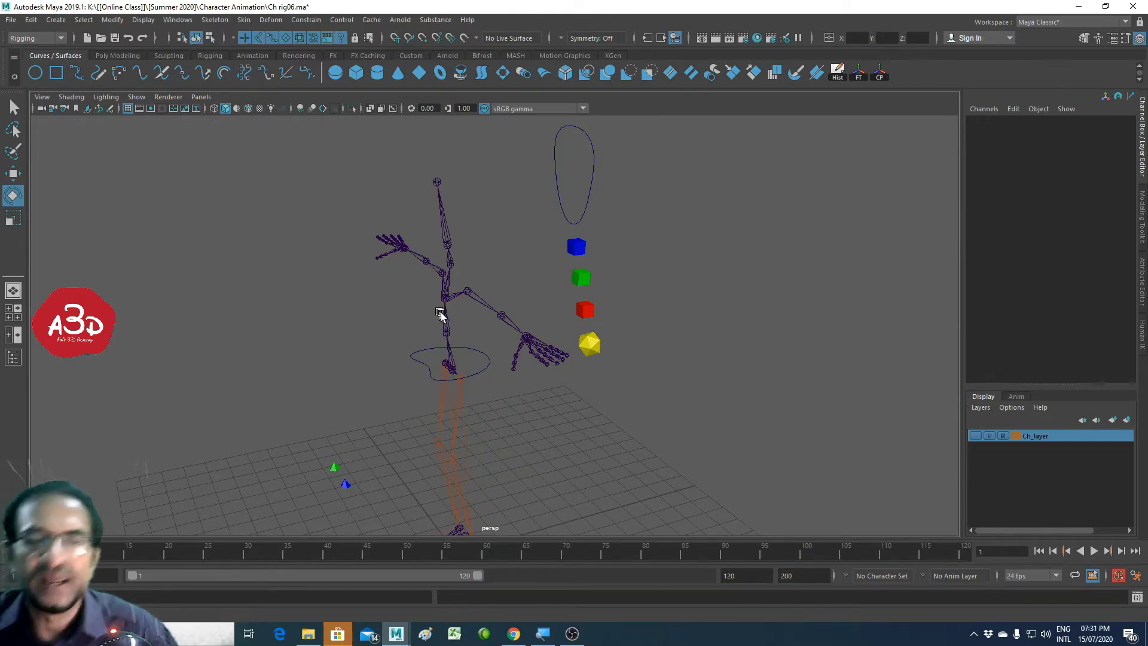
mouse_move(472, 405)
alt+mouse_down()
mouse_move(497, 392)
mouse_move(484, 397)
mouse_move(483, 298)
alt+mouse_up()
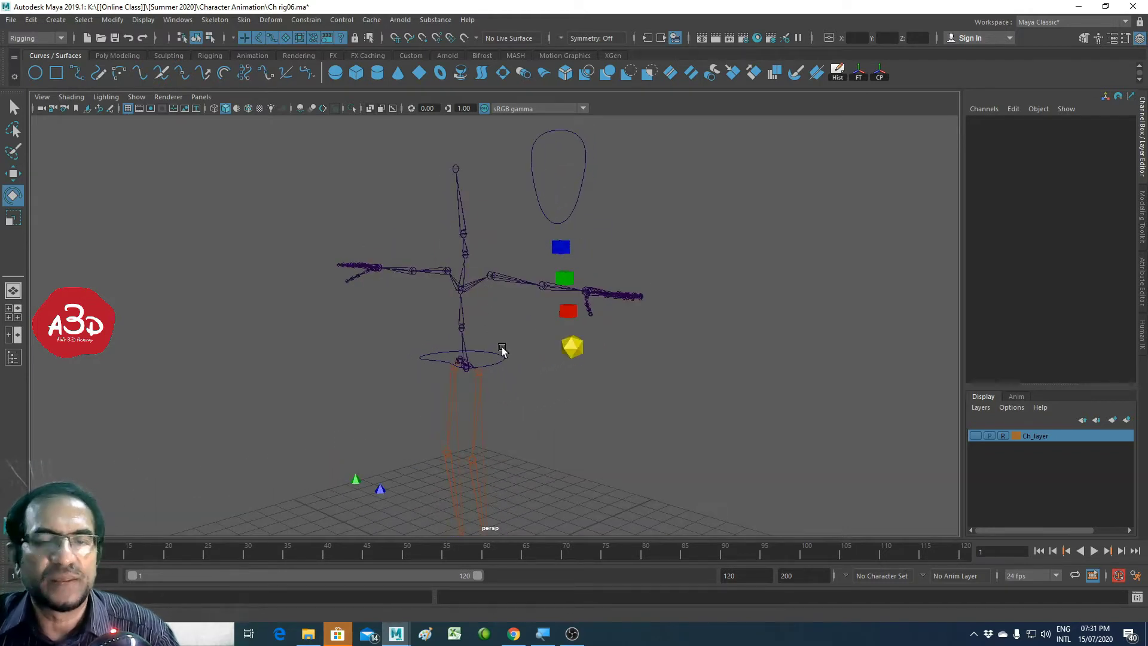
mouse_move(500, 346)
alt+mouse_down()
mouse_move(381, 357)
mouse_move(421, 381)
mouse_move(652, 334)
alt+mouse_up()
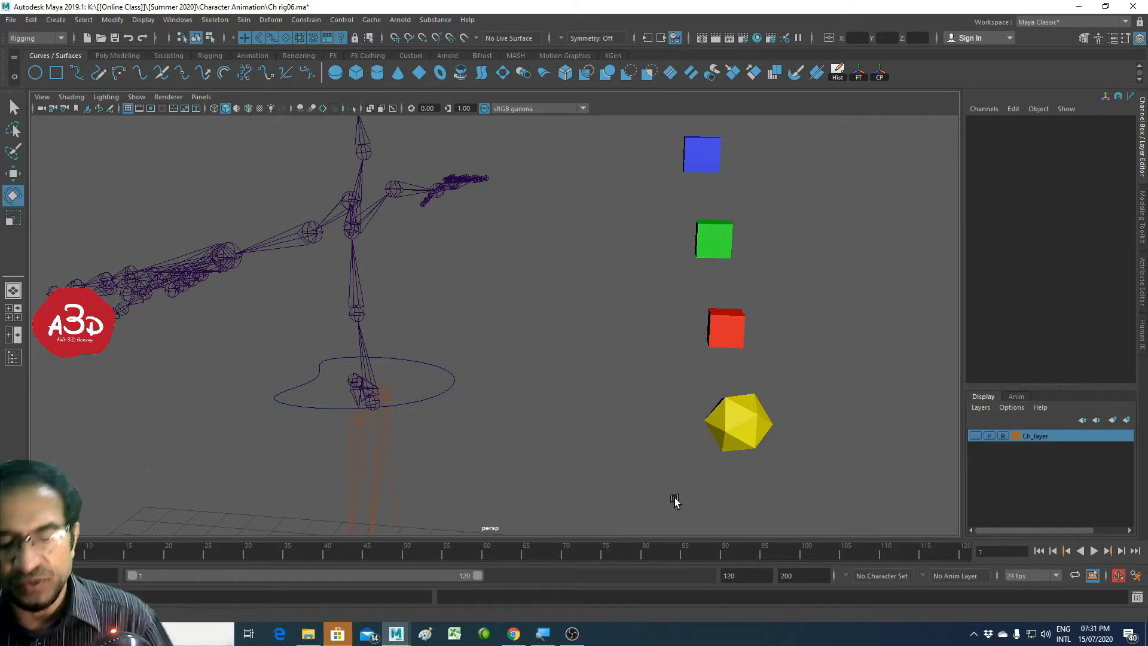
Step: Test-move ROOT_ctrl sideways and undo it, then select L_foot_ctrl to test the leg
mouse_move(674, 500)
alt+mouse_down()
mouse_move(618, 461)
mouse_move(366, 520)
mouse_move(532, 483)
mouse_move(465, 425)
alt+mouse_up()
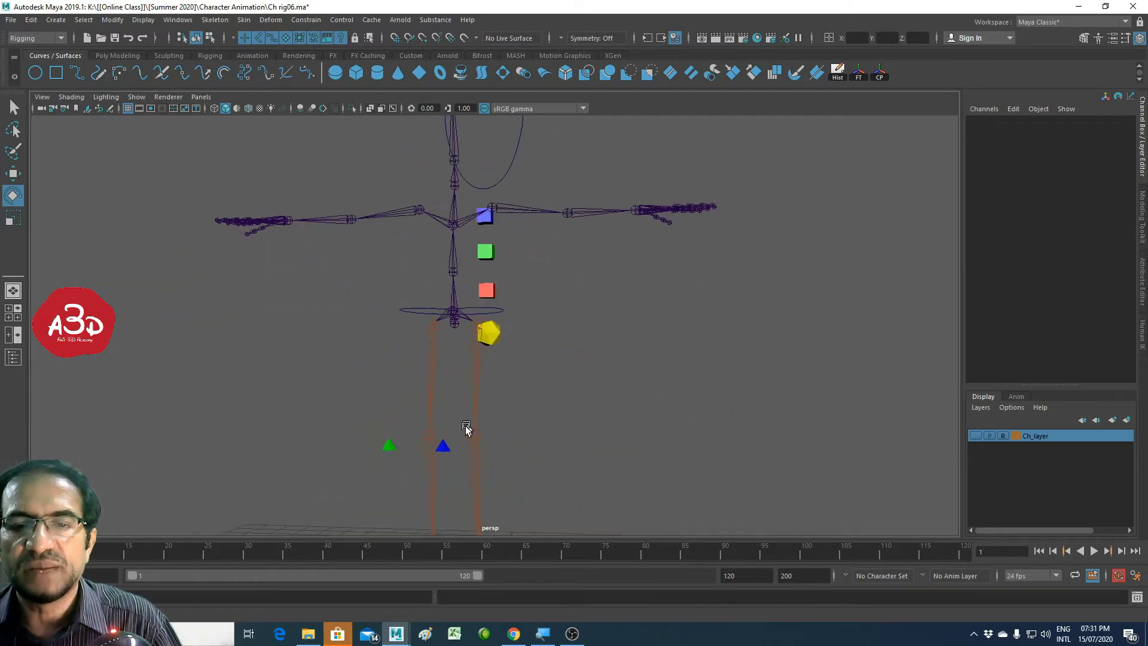
click(496, 351)
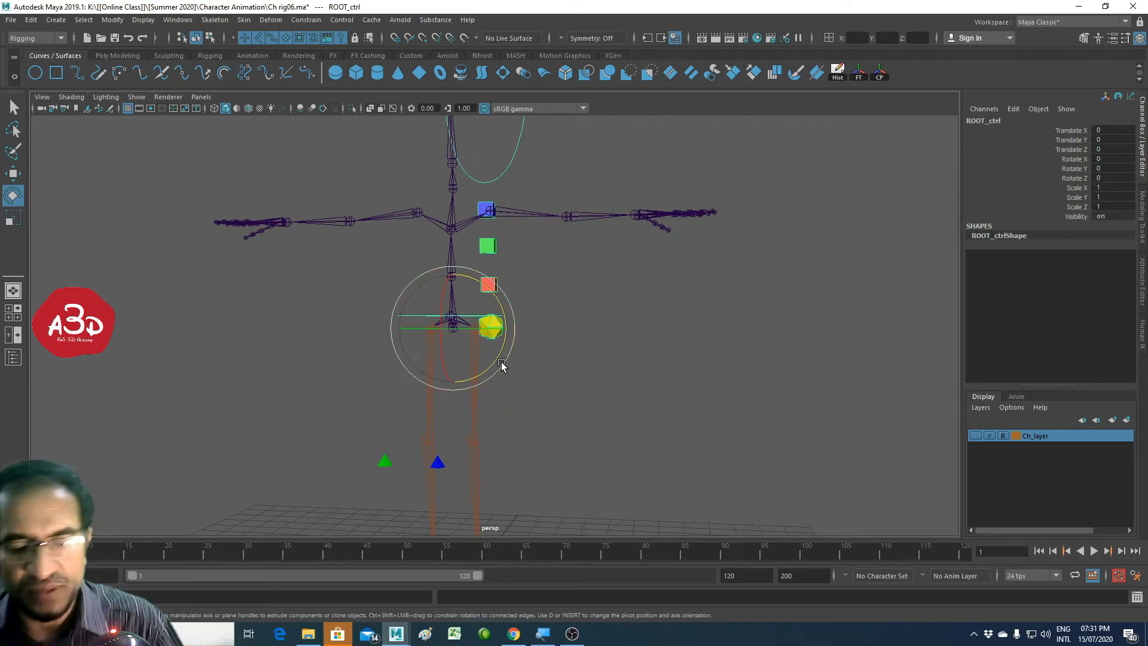
key(w)
mouse_move(501, 328)
mouse_down()
mouse_move(878, 325)
mouse_move(594, 356)
mouse_move(191, 376)
mouse_up()
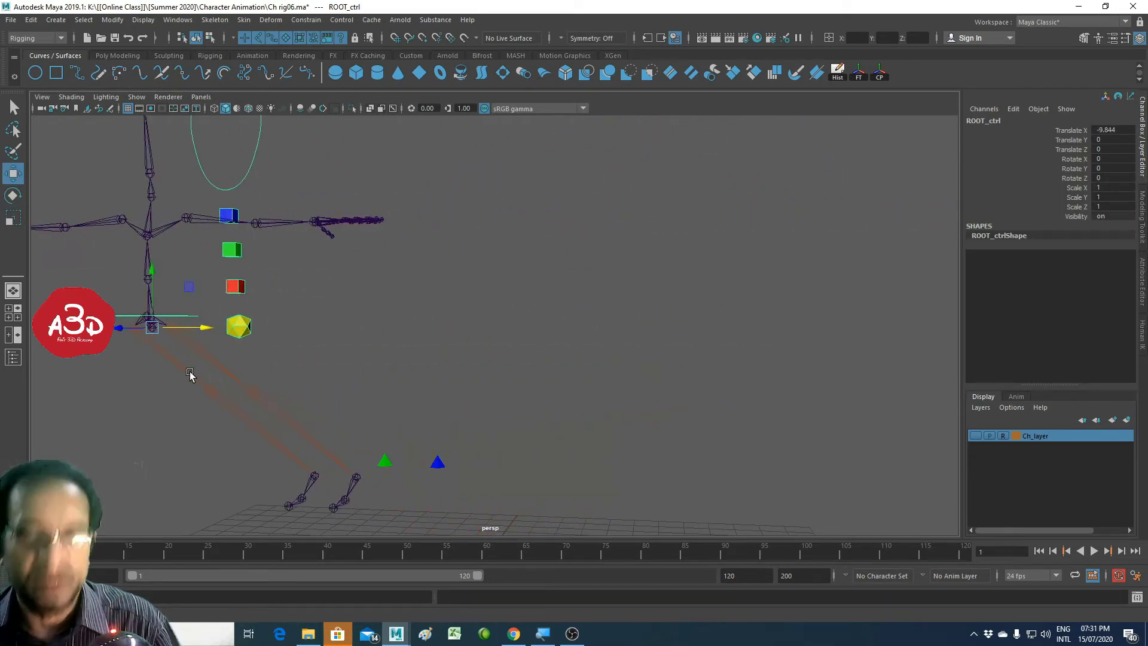
key(ctrl+z)
mouse_move(549, 371)
alt+mouse_down()
mouse_move(531, 438)
mouse_move(563, 318)
mouse_move(479, 442)
mouse_move(871, 359)
mouse_move(846, 360)
alt+mouse_up()
click(478, 443)
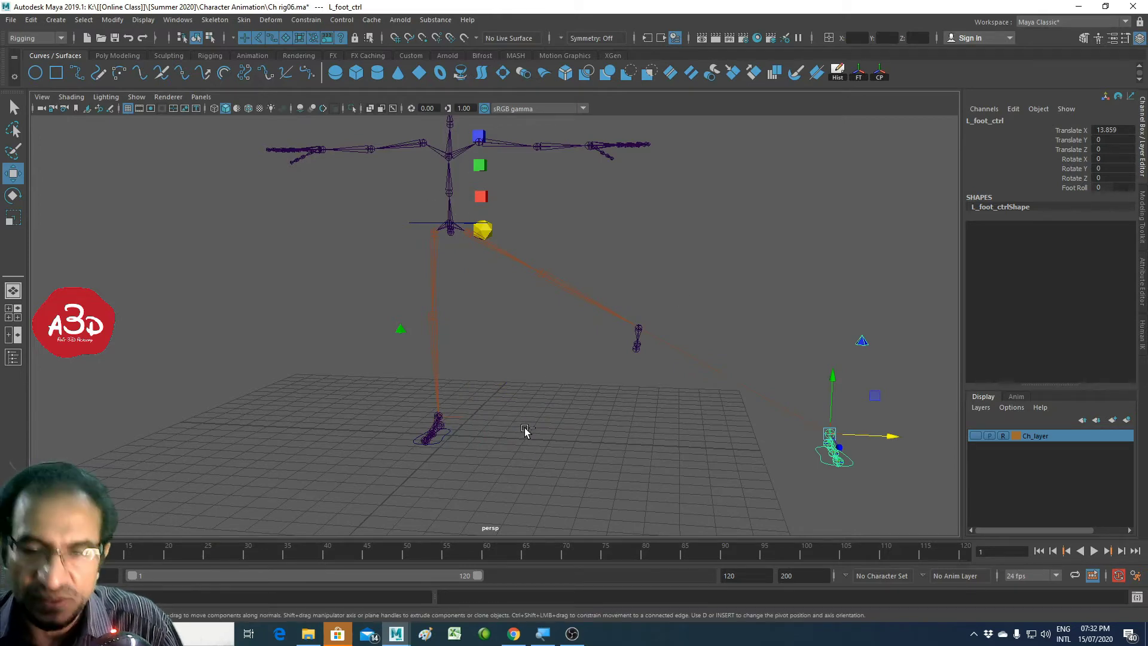
Step: Undo the left foot move, clear the selection, and save the rig scene
key(ctrl+z)
click(623, 330)
mouse_move(623, 331)
alt+mouse_down()
mouse_move(428, 344)
mouse_move(615, 300)
mouse_move(380, 362)
mouse_move(520, 324)
alt+mouse_up()
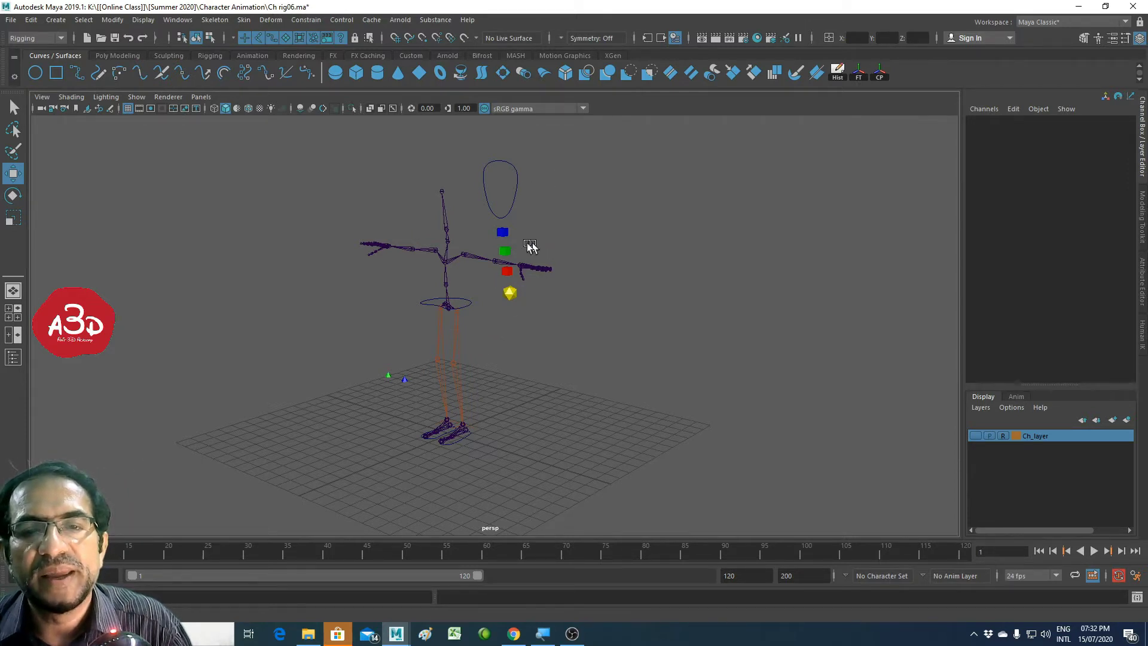
mouse_move(474, 340)
alt+mouse_down()
mouse_move(501, 357)
mouse_move(499, 347)
alt+mouse_up()
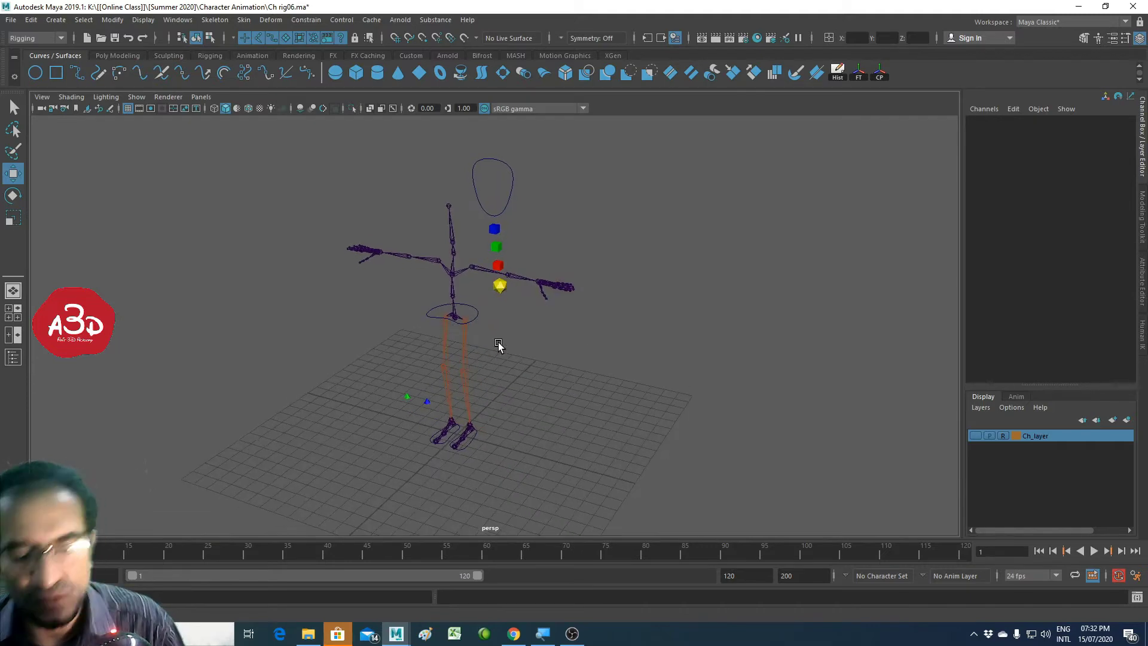
key(ctrl+s)
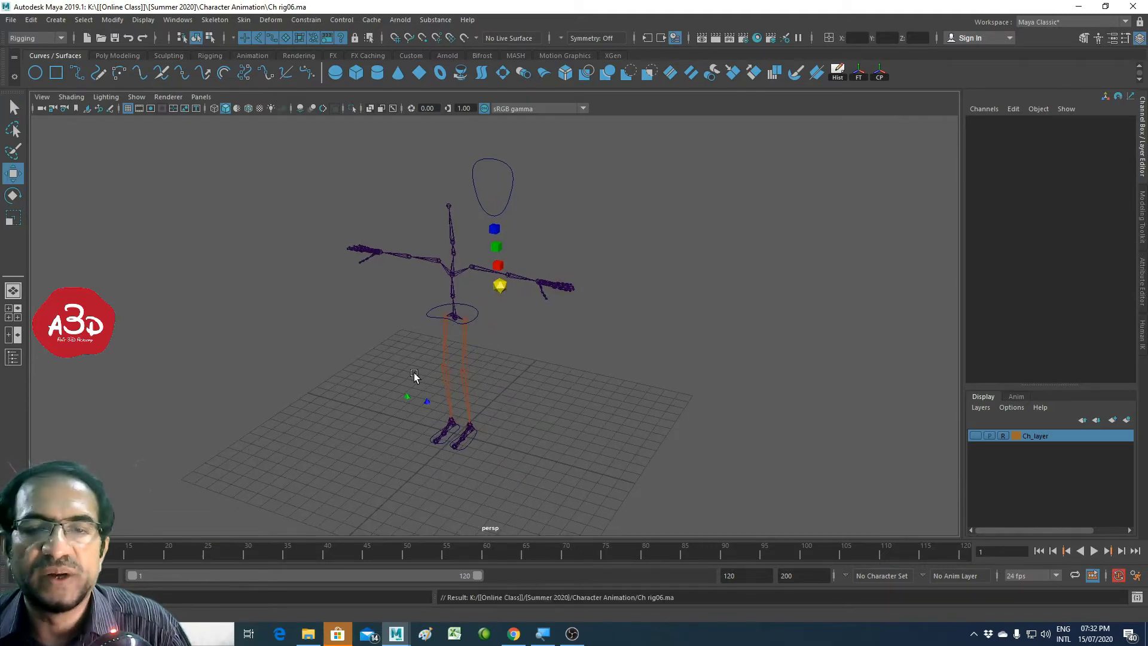
Step: Orbit around the rig to inspect it from a lower, more frontal angle
mouse_move(414, 372)
alt+mouse_down()
mouse_move(661, 341)
mouse_move(543, 351)
mouse_move(457, 377)
mouse_move(385, 280)
alt+mouse_up()
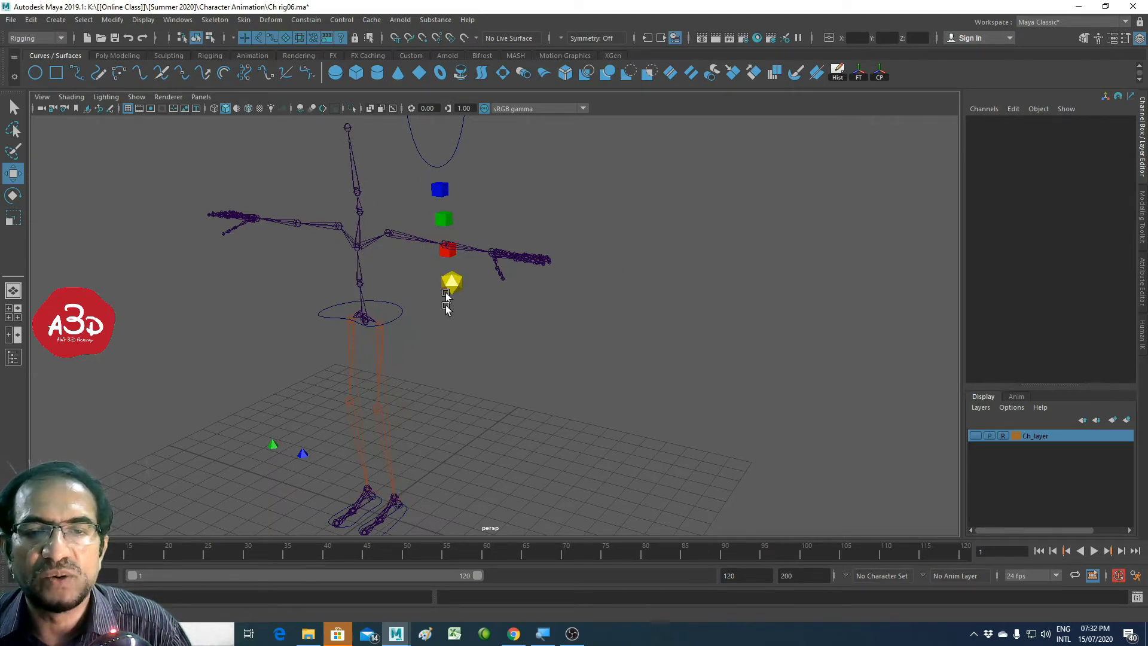
alt+right_drag(643, 334, 463, 374)
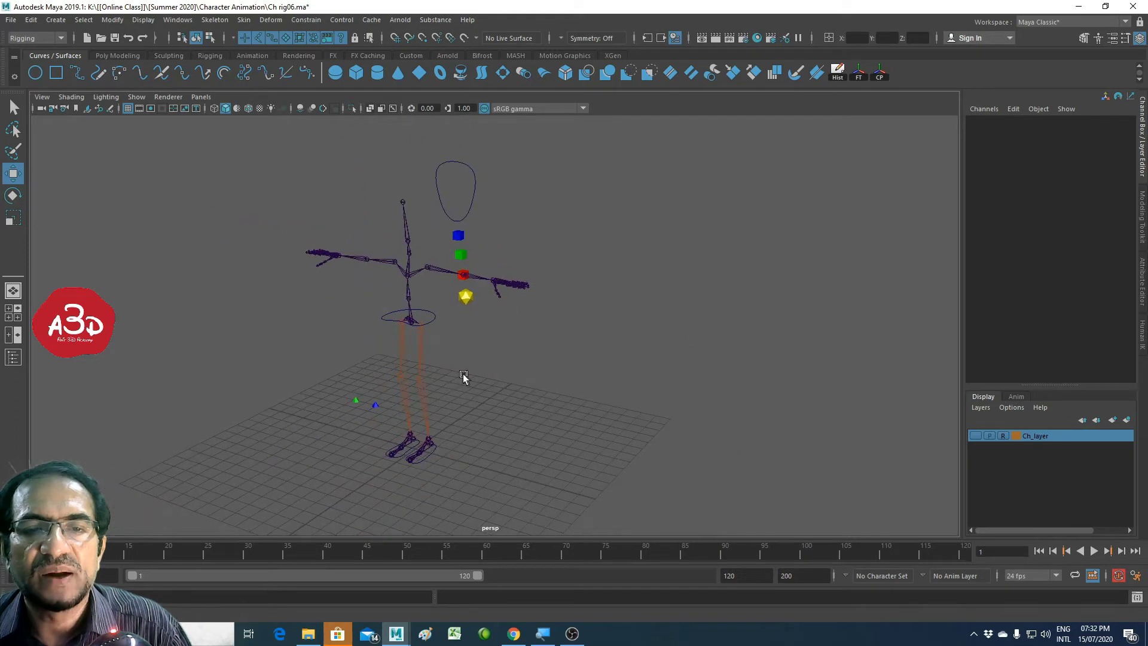
mouse_move(447, 399)
alt+mouse_down()
mouse_move(455, 430)
mouse_move(444, 319)
alt+mouse_up()
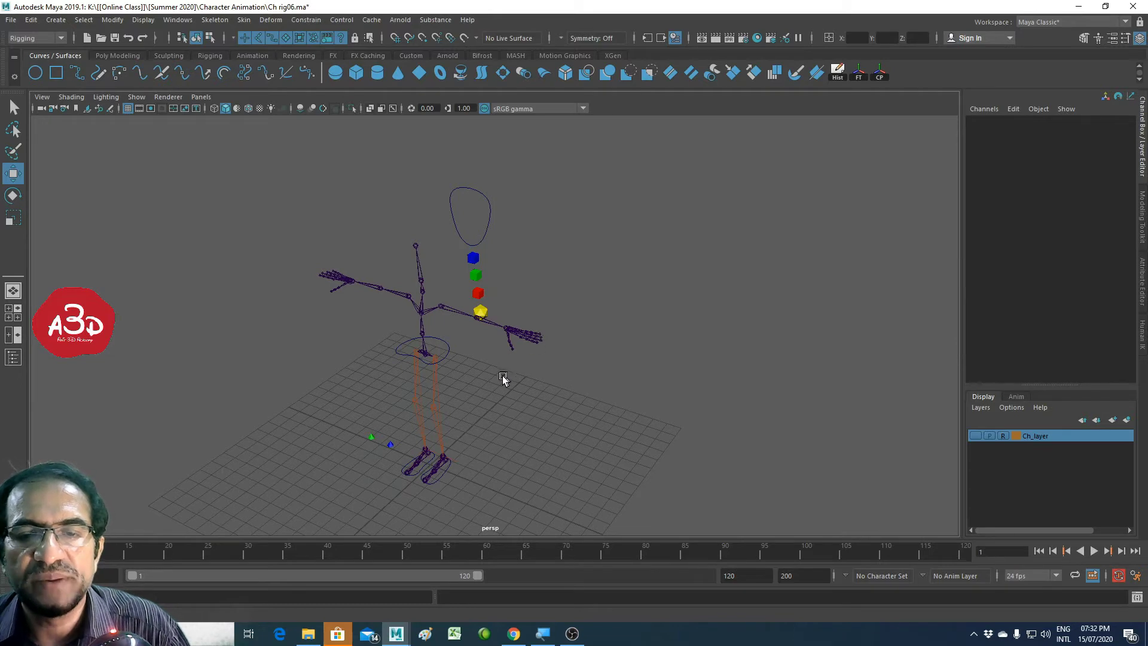
alt+drag(502, 379, 501, 386)
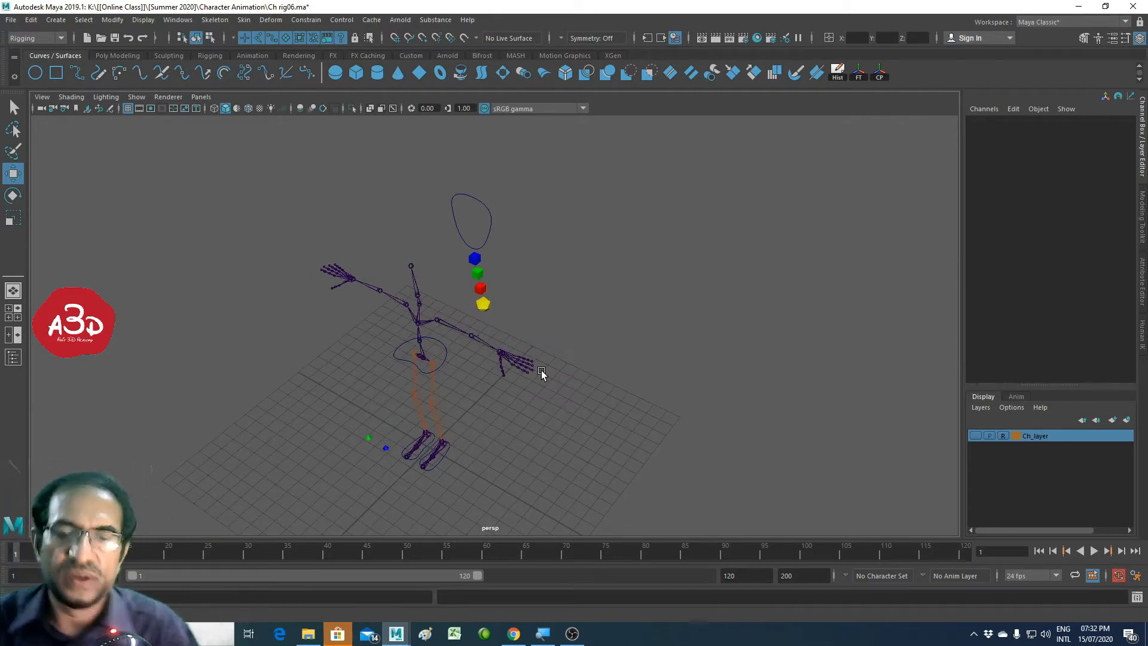
mouse_move(512, 401)
alt+mouse_down()
mouse_move(507, 385)
mouse_move(481, 382)
mouse_move(513, 418)
mouse_move(604, 374)
alt+mouse_up()
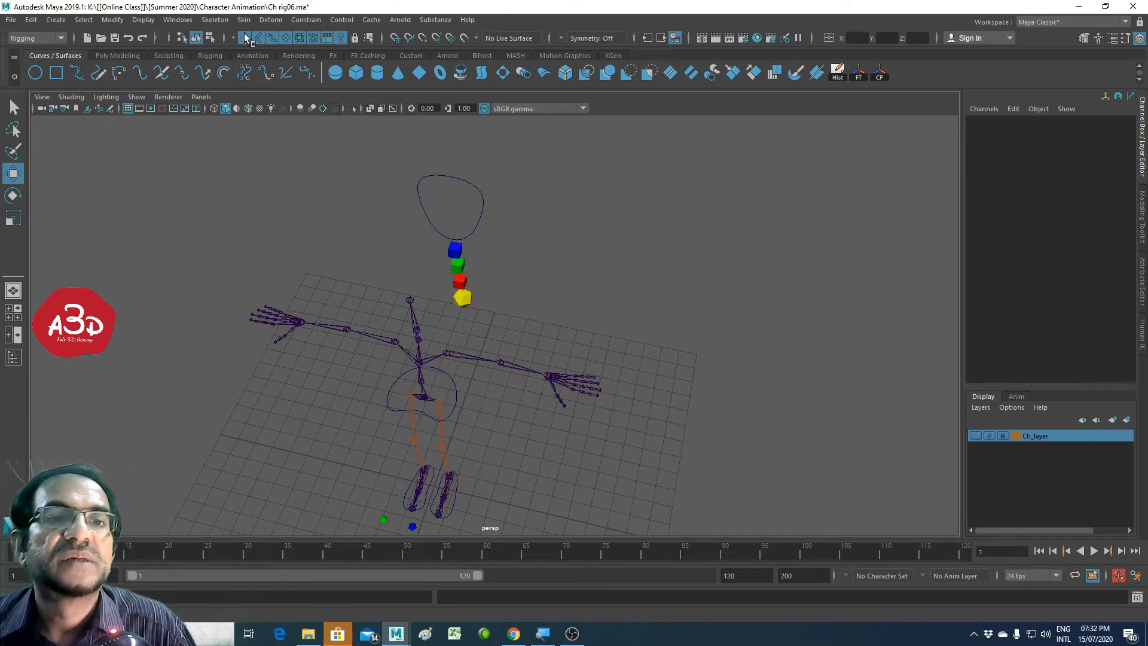
Step: Create a rotate-plane IK handle from the left shoulder to the left wrist
click(216, 21)
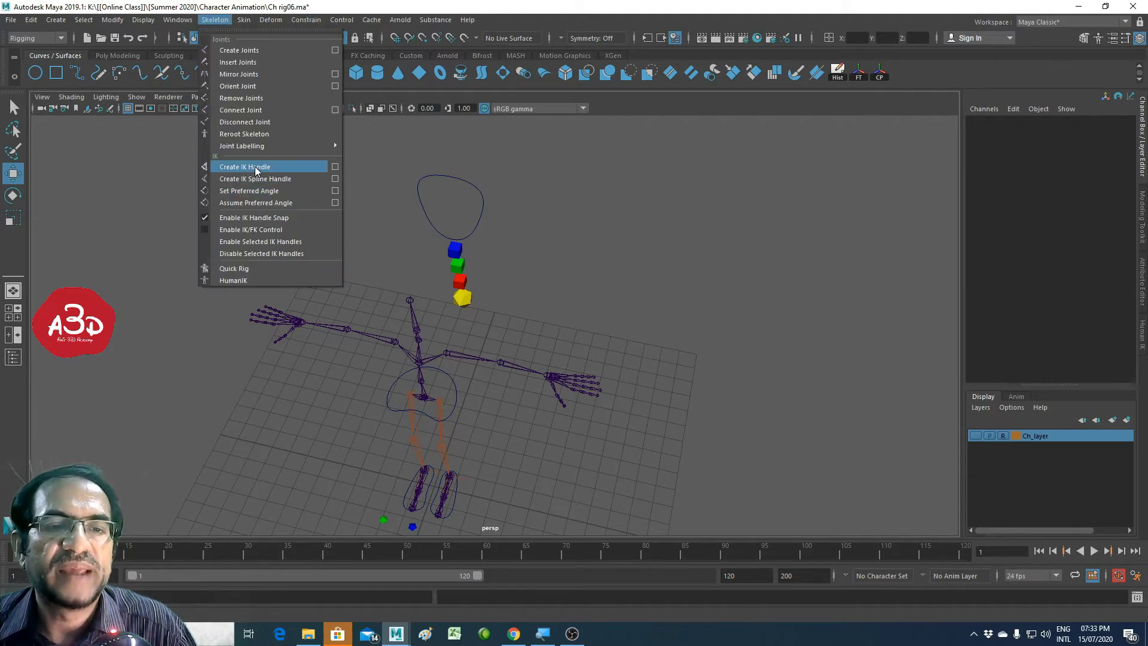
click(335, 167)
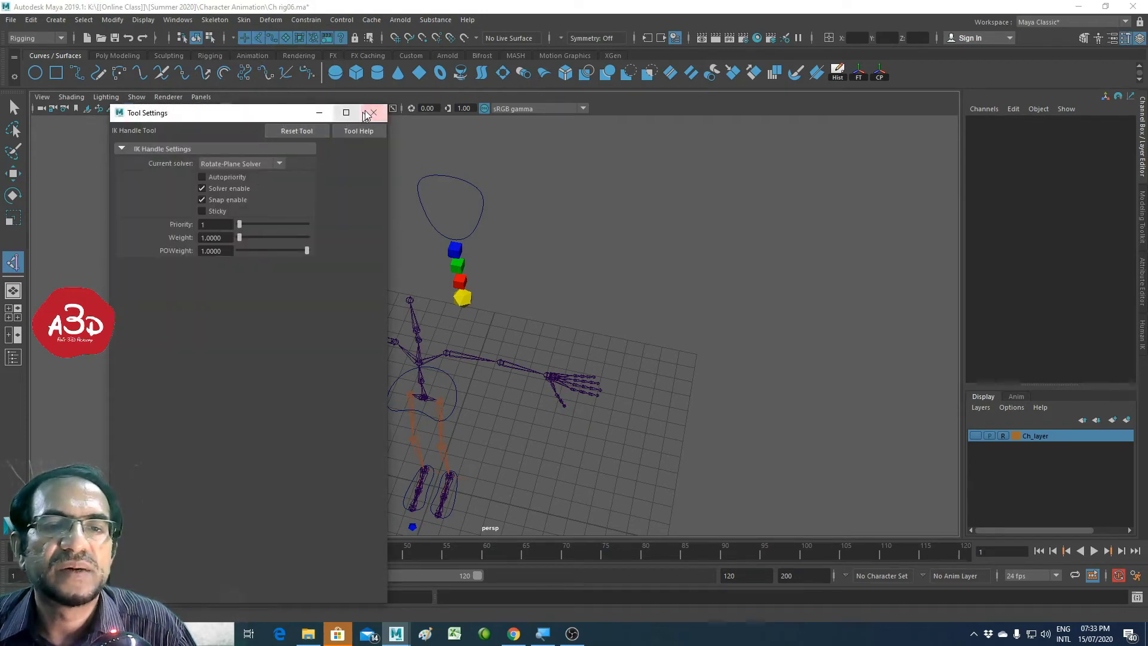
click(374, 112)
scroll(495, 386, up, 2)
scroll(433, 396, up, 3)
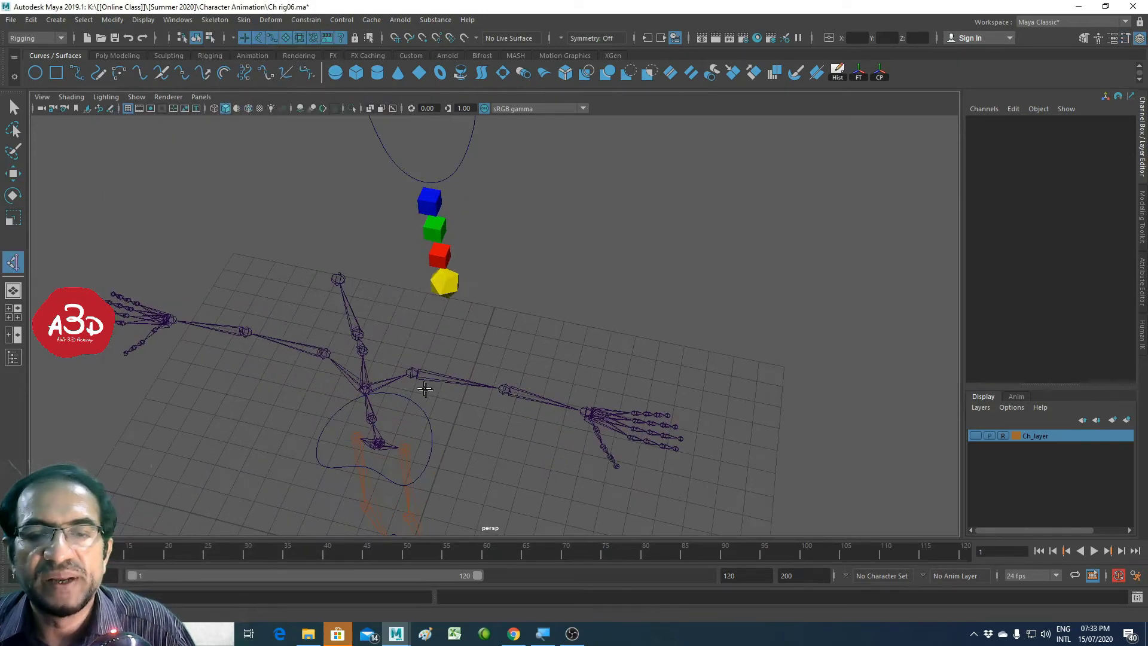
click(412, 371)
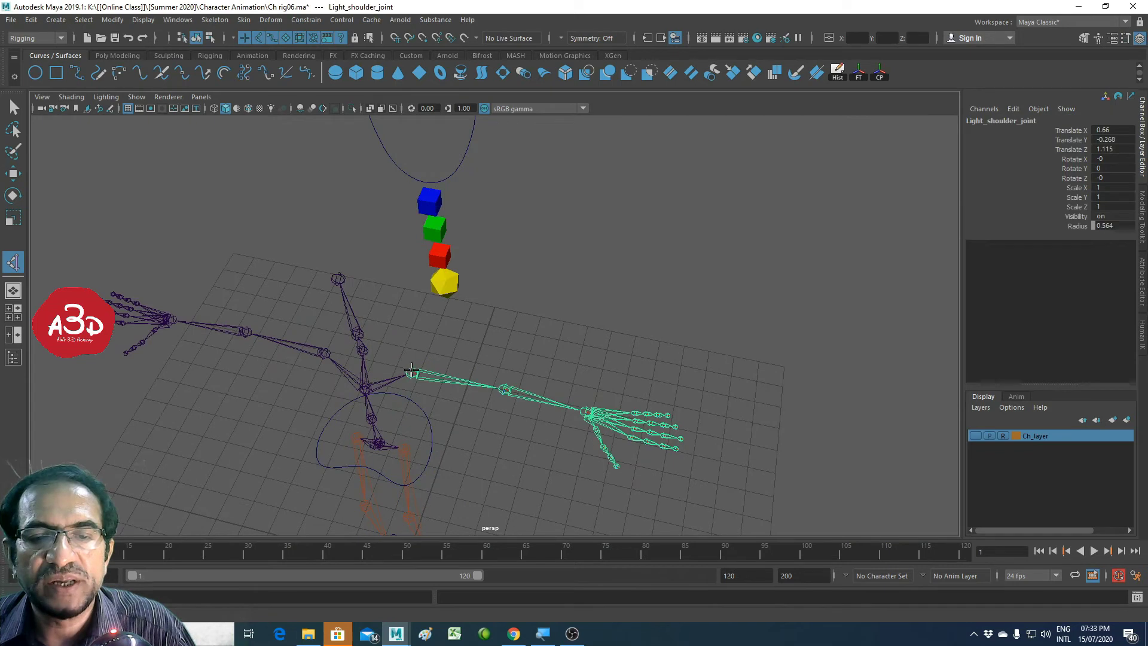
click(584, 410)
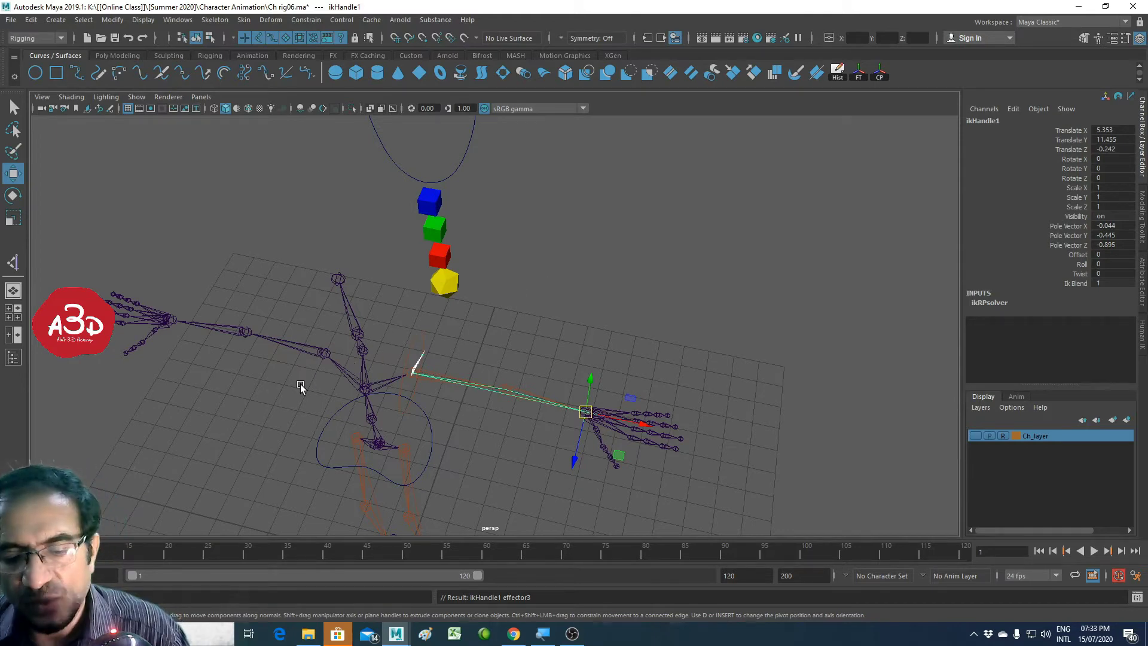
Step: Create a second IK handle from the right shoulder to the right wrist
key(y)
alt+middle_drag(303, 379, 479, 363)
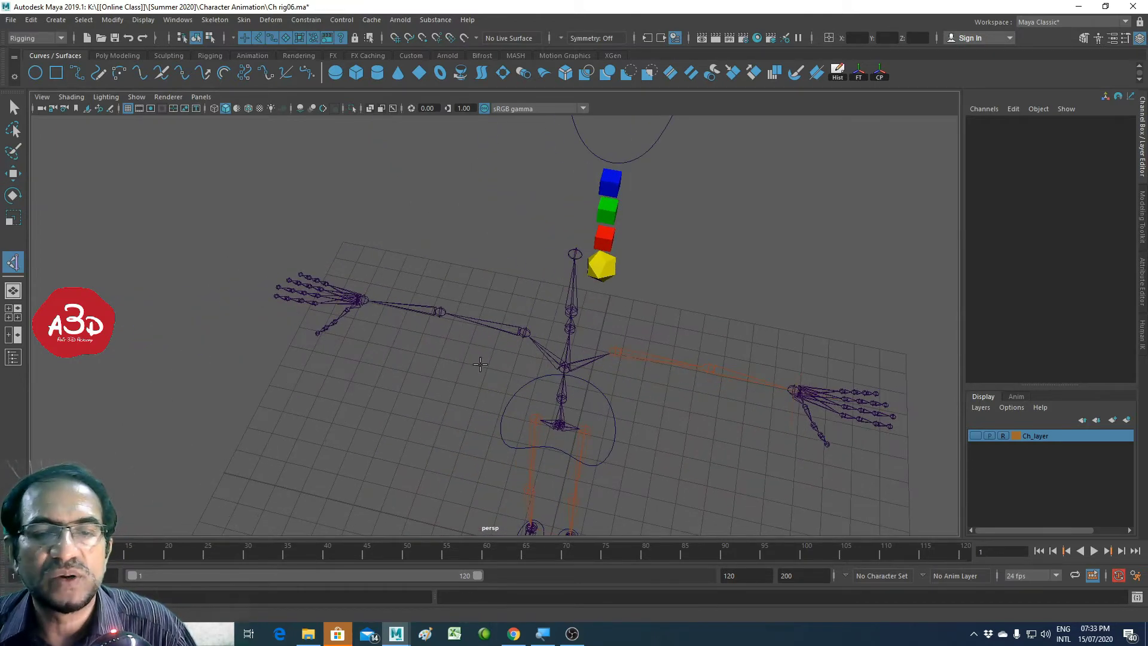
click(527, 333)
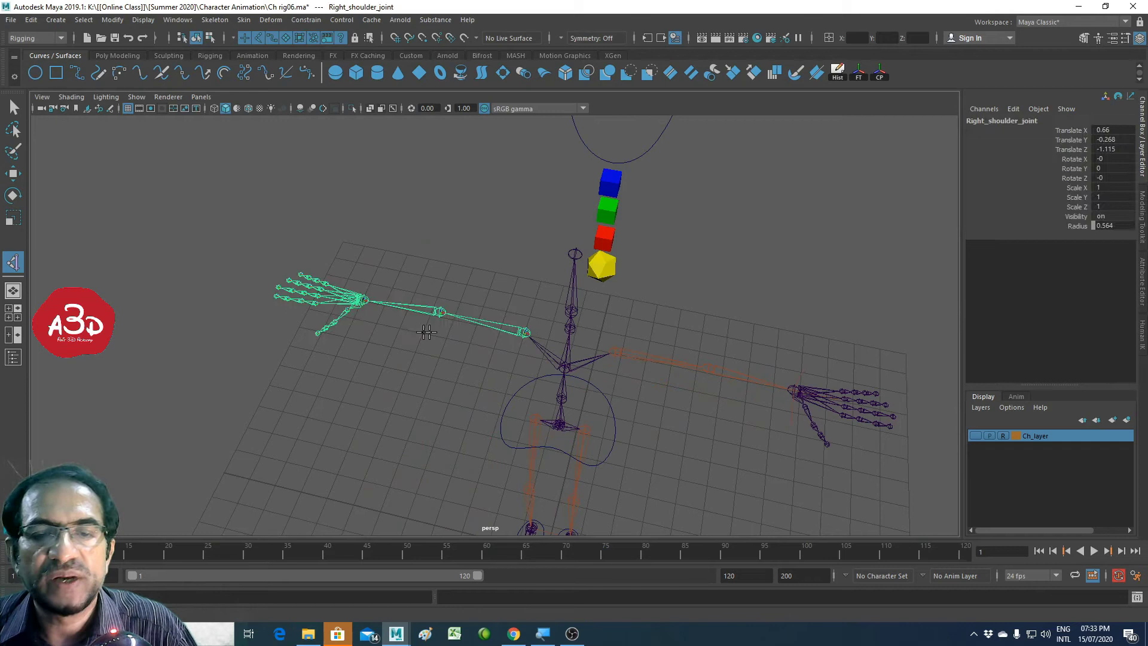
click(363, 300)
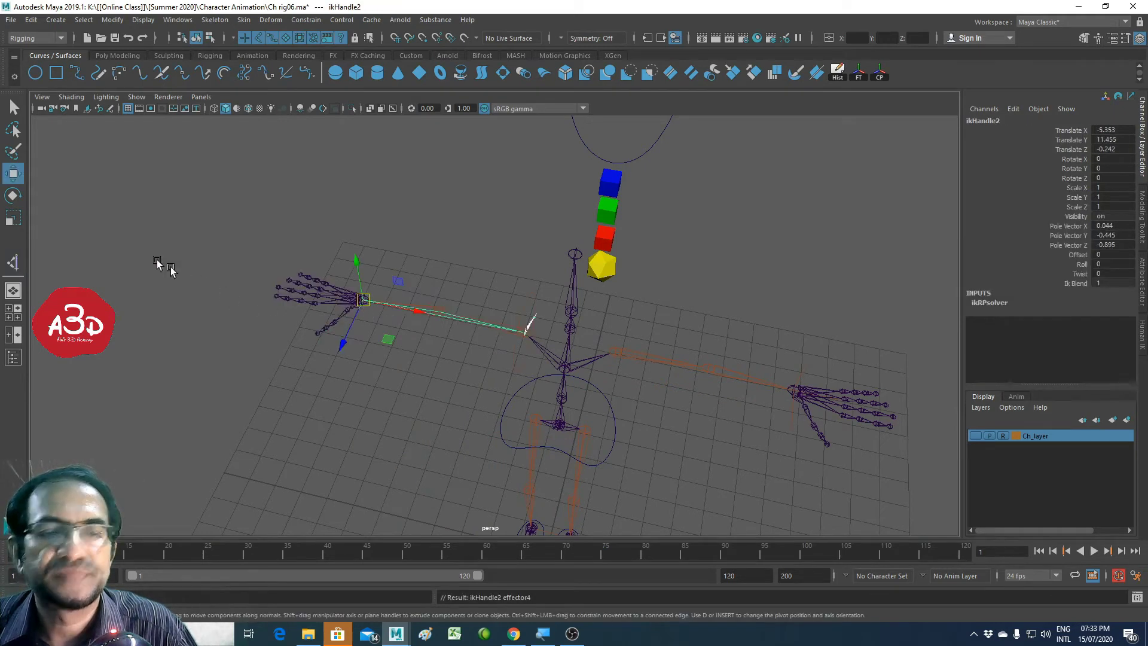
key(q)
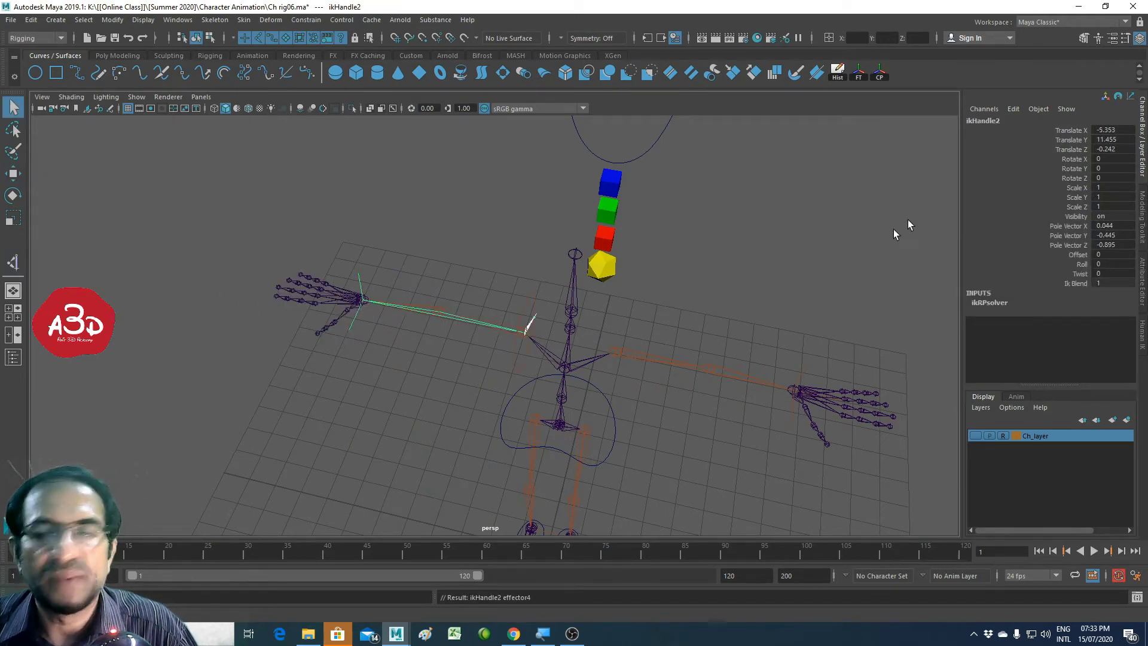
Step: Rename ikHandle2 to R_hand_ik_handle
double_click(988, 122)
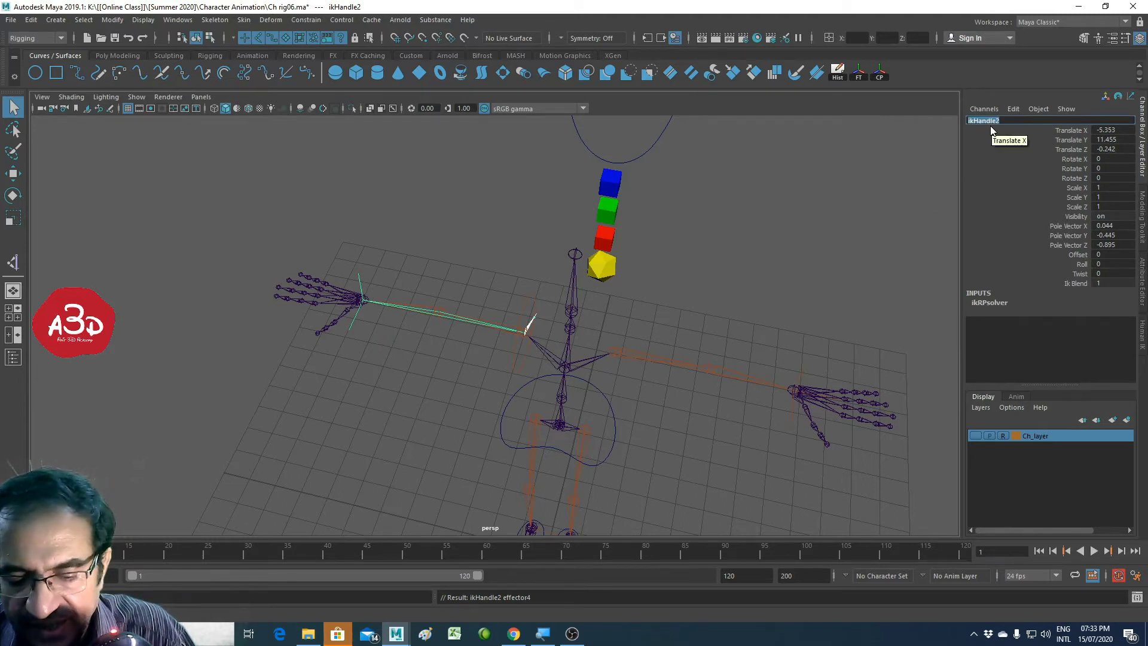
text(R hand ik h)
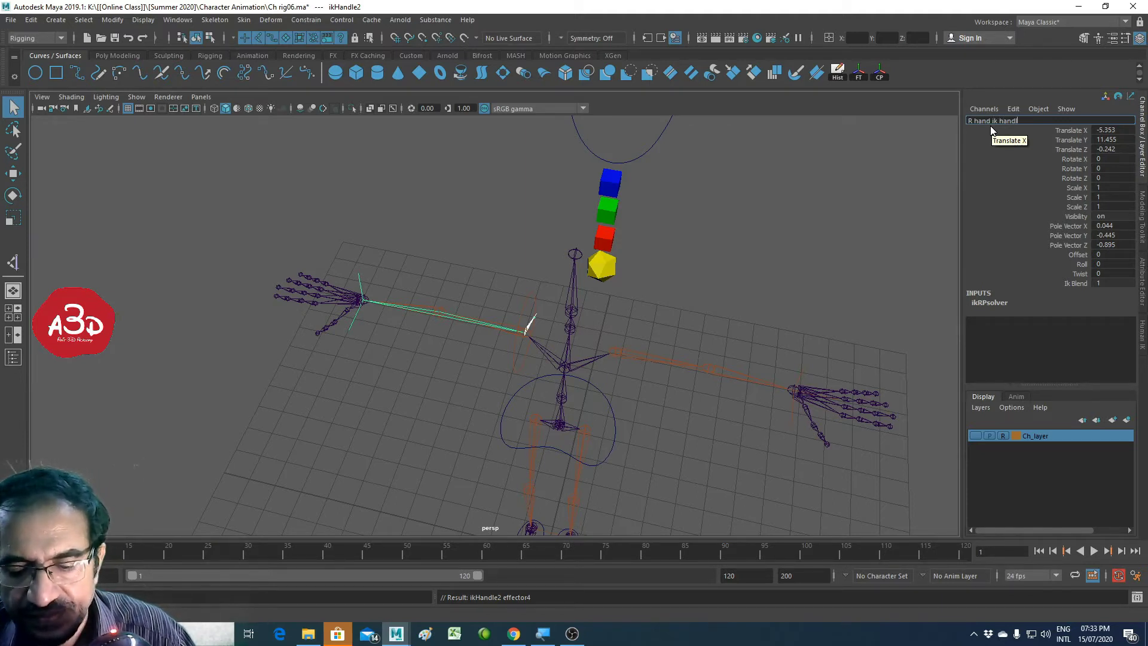
key(Return)
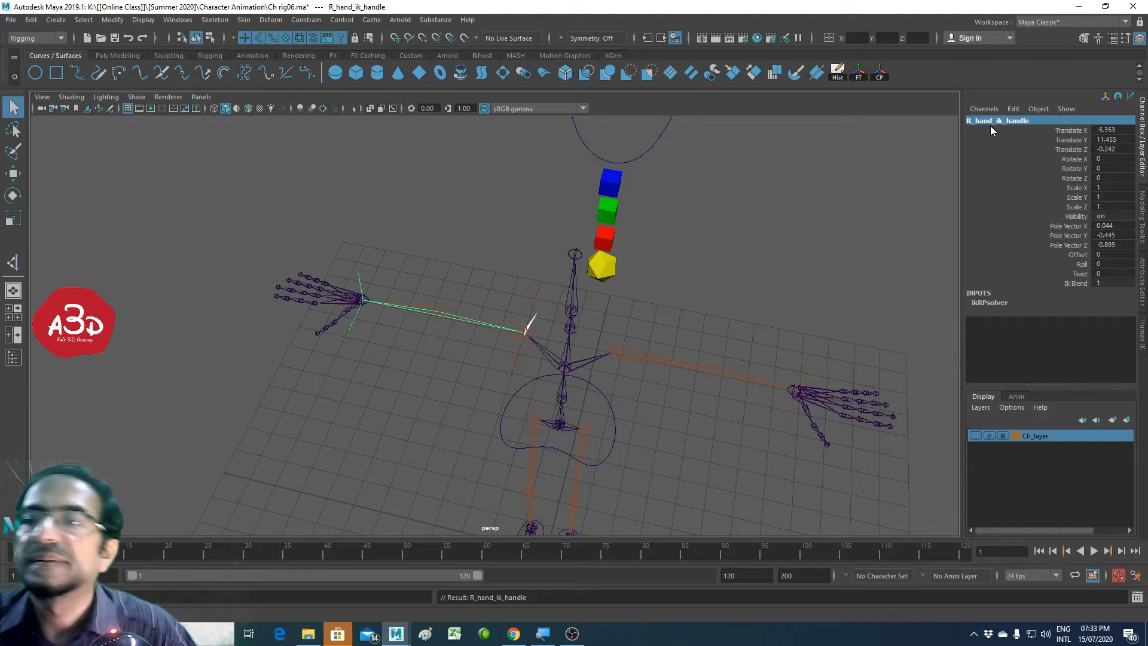
double_click(999, 120)
click(1010, 144)
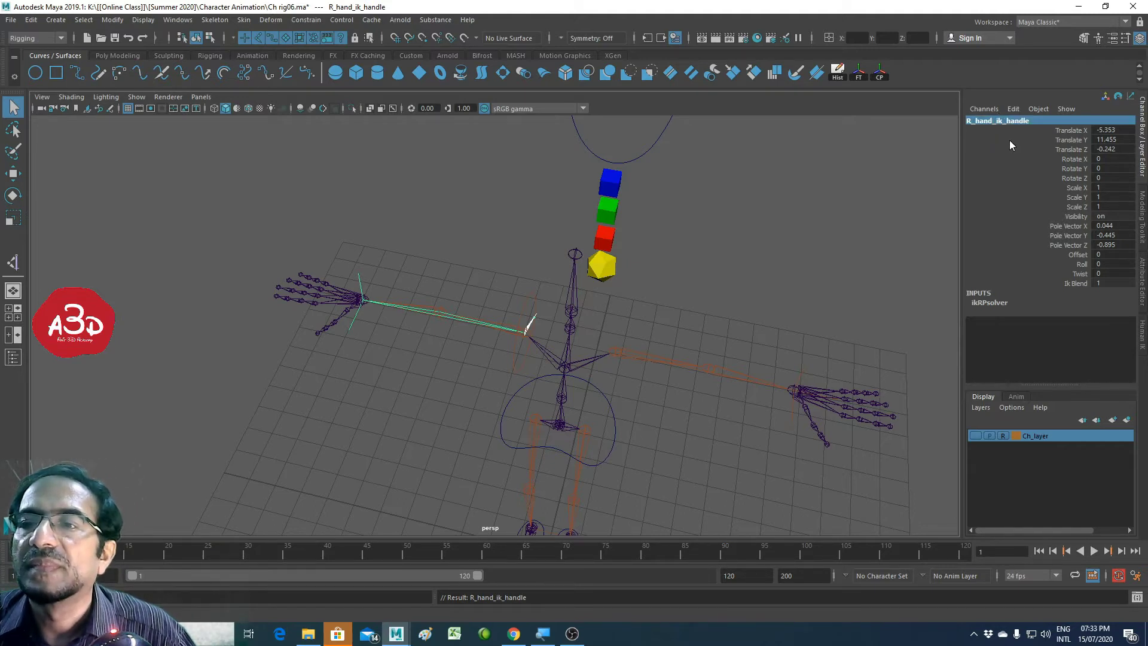
double_click(1009, 121)
key(Return)
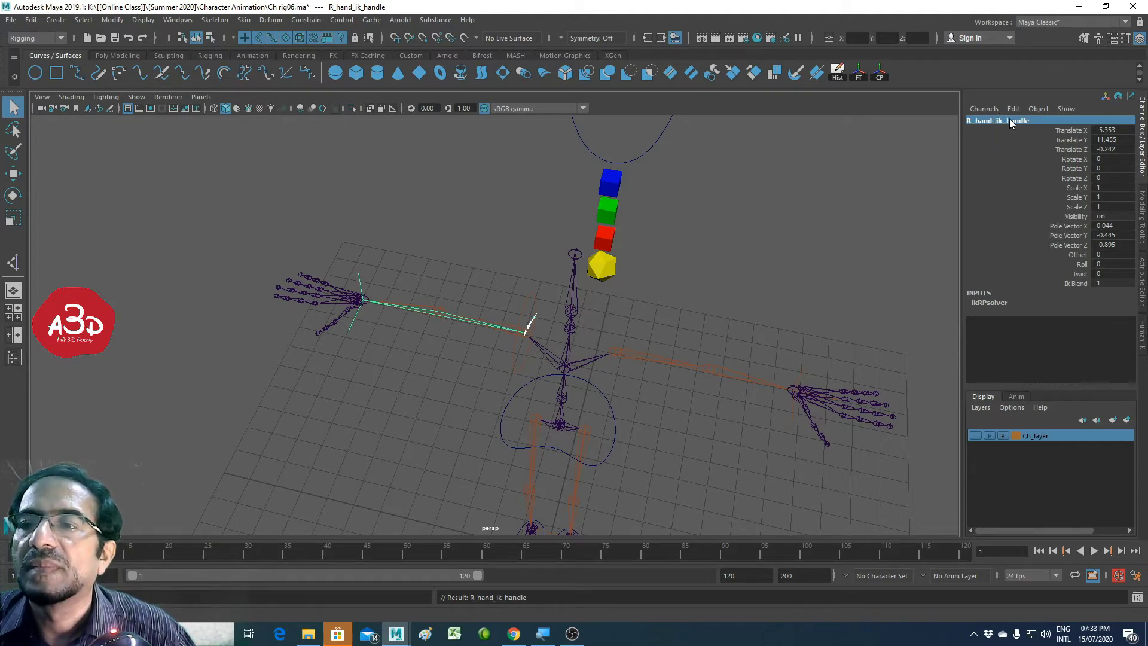
double_click(1009, 119)
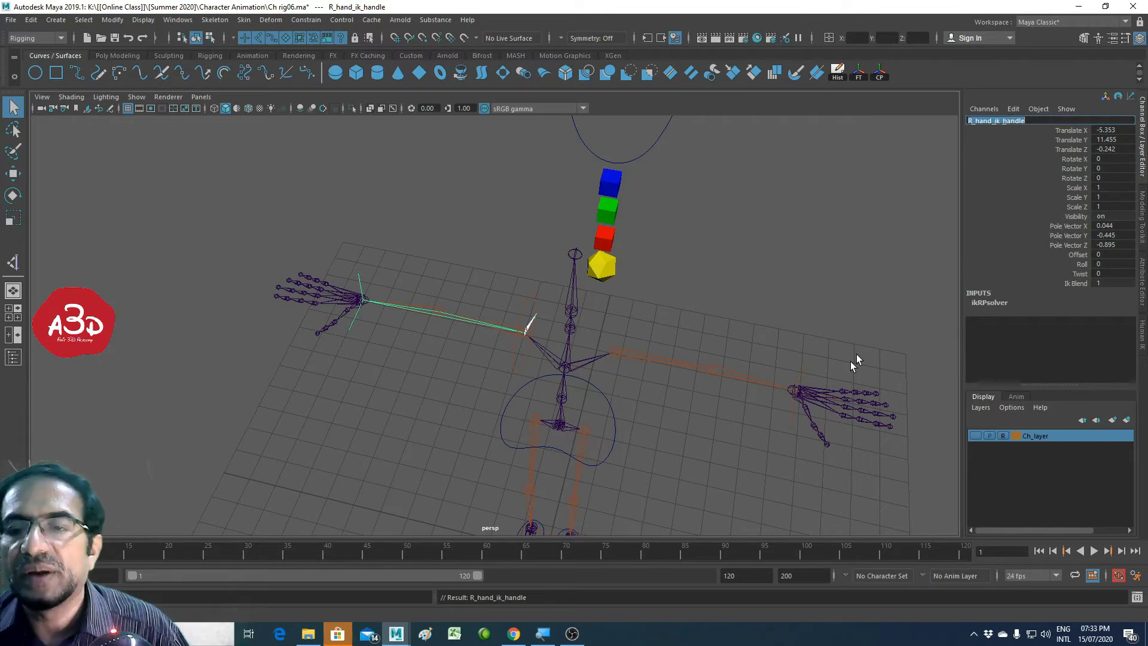
Step: Rename ikHandle1 to L_hand_ik_handle and keep it selected
click(807, 368)
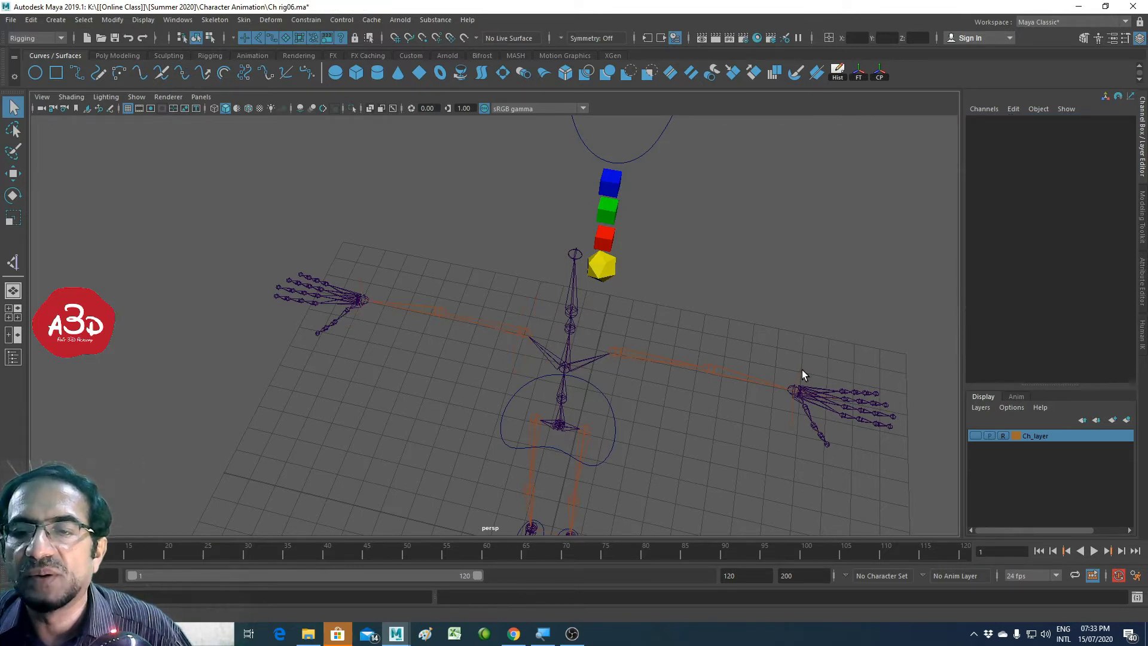
drag(825, 365, 826, 371)
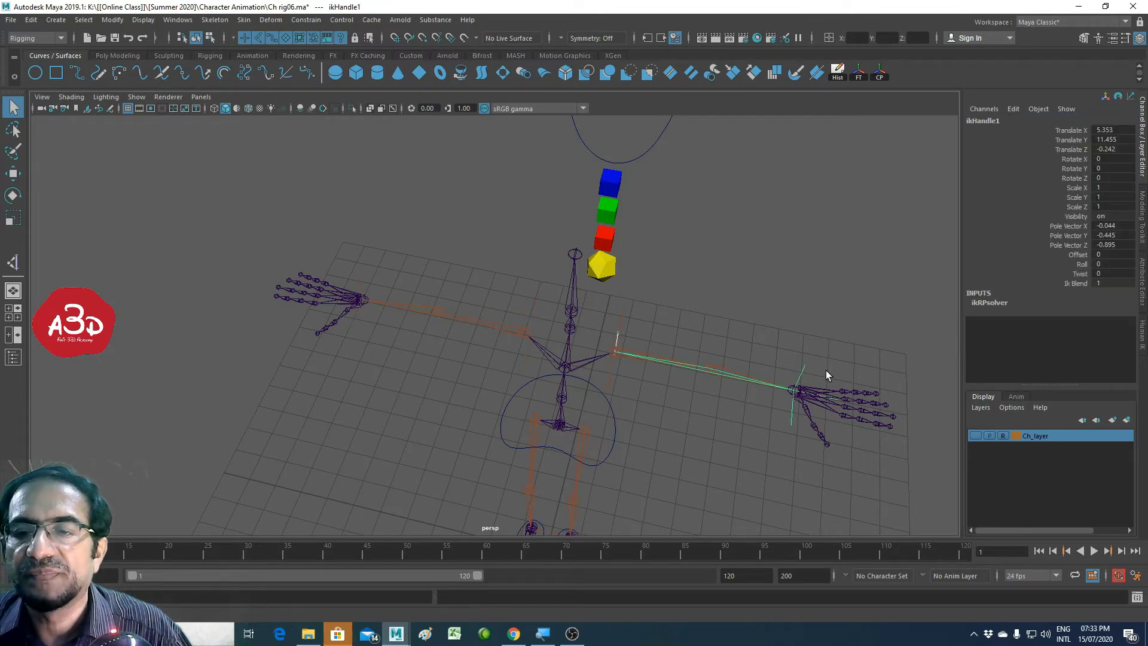
double_click(992, 121)
text(R_hand_ik_handle)
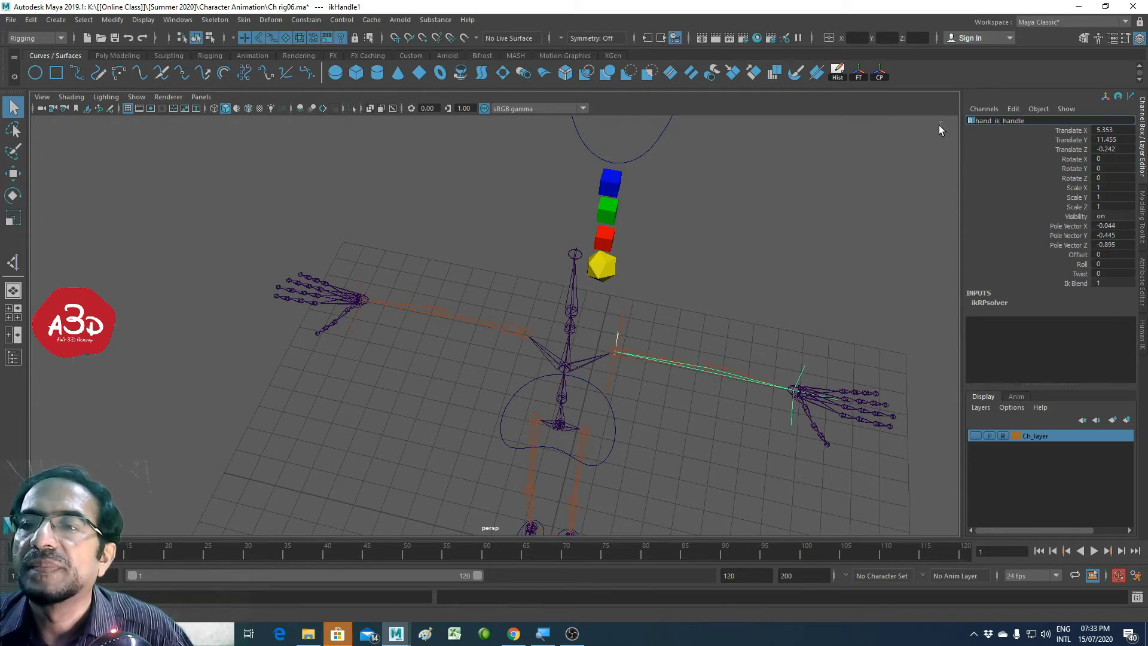
text(L)
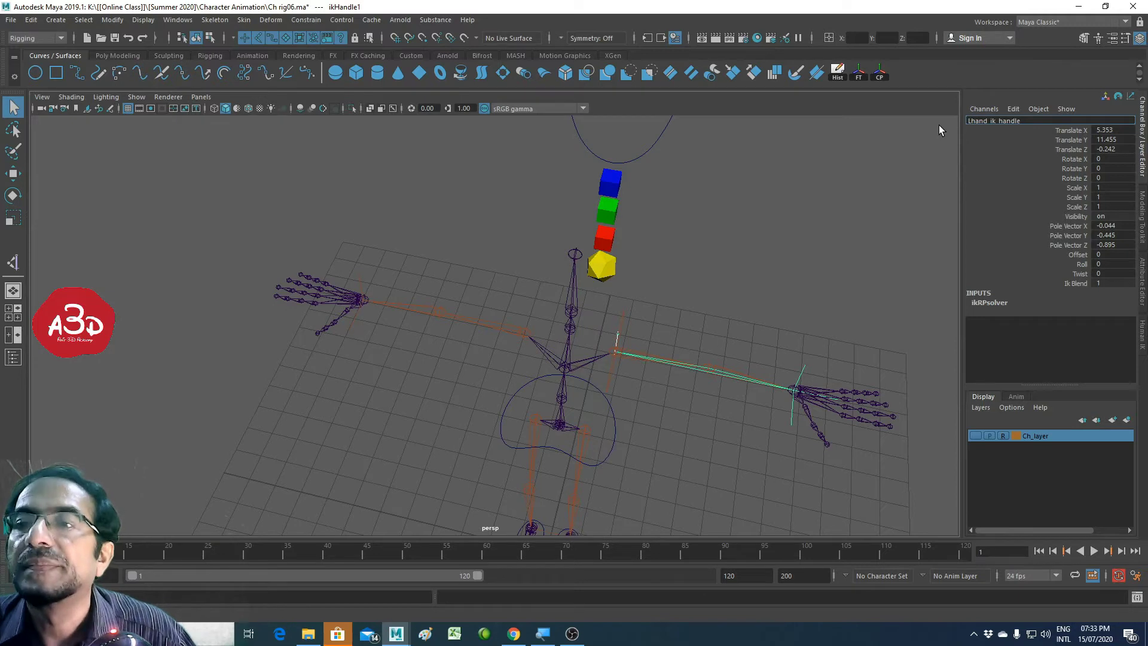
key(Return)
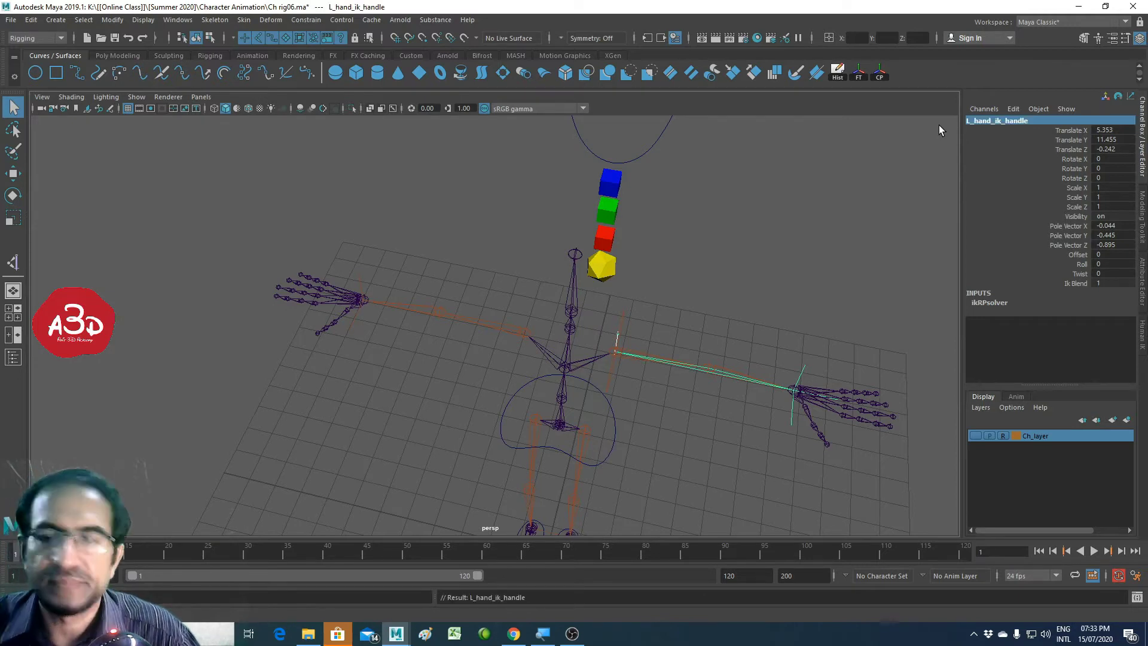
click(809, 233)
key(ctrl+z)
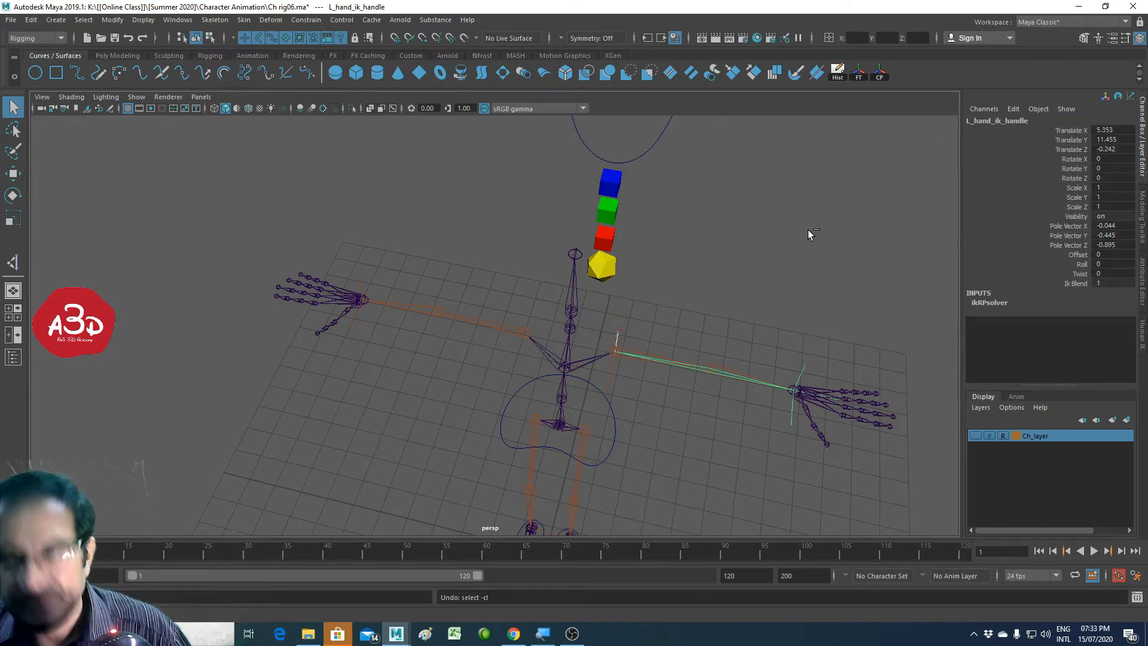
Step: Drag L_hand_ik_handle to test how the left arm bends
mouse_move(666, 407)
alt+mouse_down()
mouse_move(789, 359)
mouse_move(568, 298)
alt+mouse_up()
mouse_move(569, 297)
alt+middle_down()
mouse_move(536, 315)
mouse_move(588, 400)
alt+middle_up()
key(w)
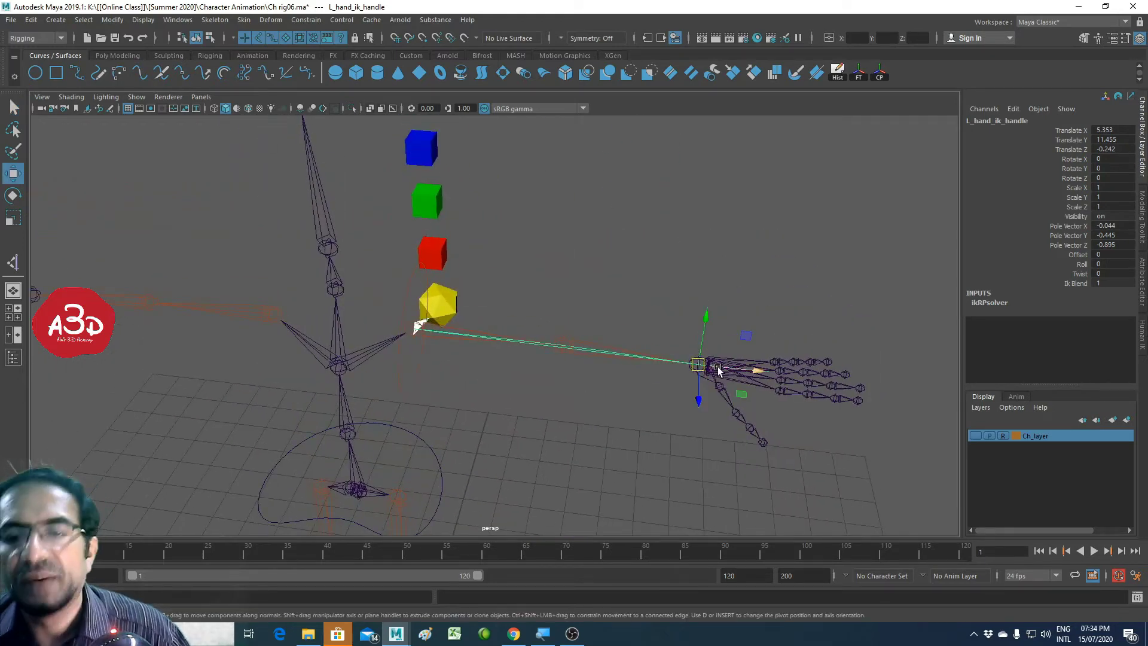
mouse_move(704, 367)
mouse_down()
mouse_move(440, 564)
mouse_move(516, 383)
mouse_move(461, 185)
mouse_move(576, 436)
mouse_move(440, 456)
mouse_move(516, 424)
mouse_move(538, 323)
mouse_move(513, 397)
mouse_move(525, 520)
mouse_move(483, 456)
mouse_move(431, 418)
mouse_move(440, 461)
mouse_move(469, 359)
mouse_move(429, 216)
mouse_move(441, 235)
mouse_move(385, 251)
mouse_move(505, 277)
mouse_move(551, 352)
mouse_move(492, 336)
mouse_move(696, 346)
mouse_move(698, 362)
mouse_up()
mouse_move(731, 431)
alt+mouse_down()
mouse_move(497, 453)
mouse_move(569, 389)
mouse_move(559, 436)
mouse_move(559, 403)
mouse_move(573, 419)
mouse_move(558, 408)
alt+mouse_up()
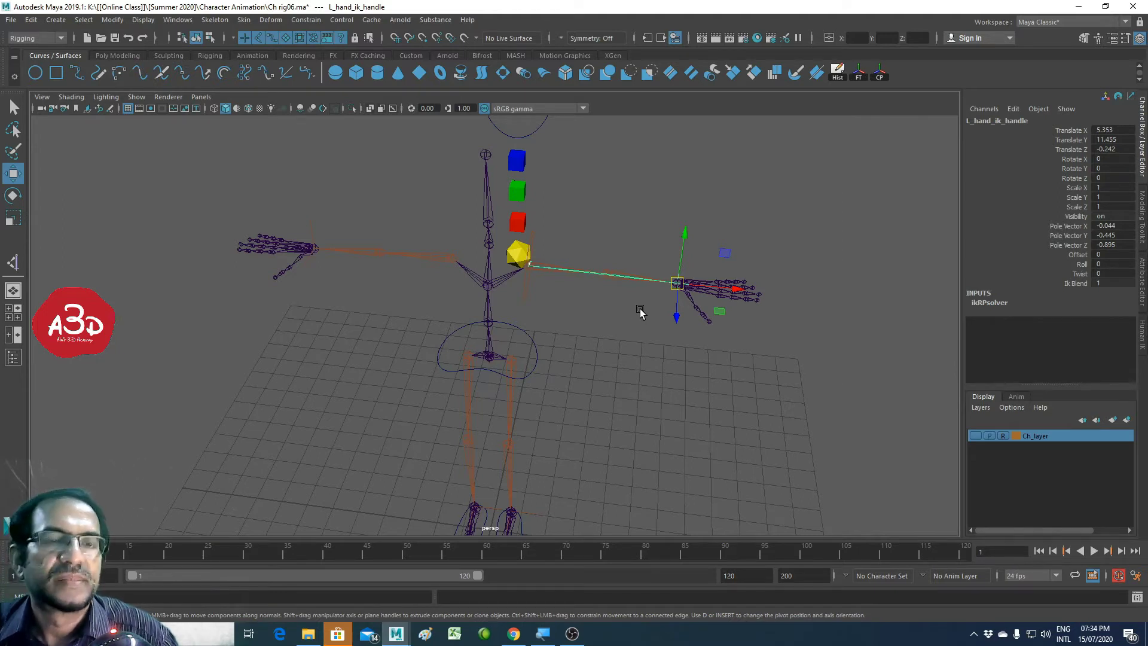
Step: Bring up the Poly Modeling shelf and orbit to a front view of the rig
click(127, 55)
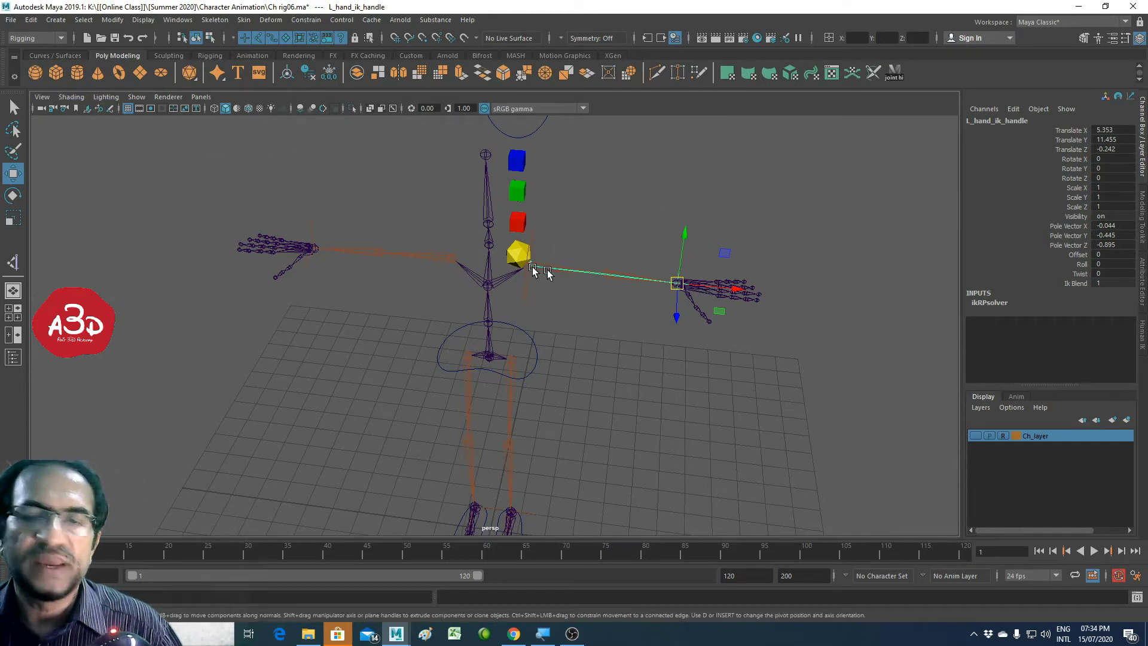
scroll(484, 361, down, 3)
mouse_move(484, 361)
alt+mouse_down()
mouse_move(423, 353)
mouse_move(512, 350)
mouse_move(488, 348)
alt+mouse_up()
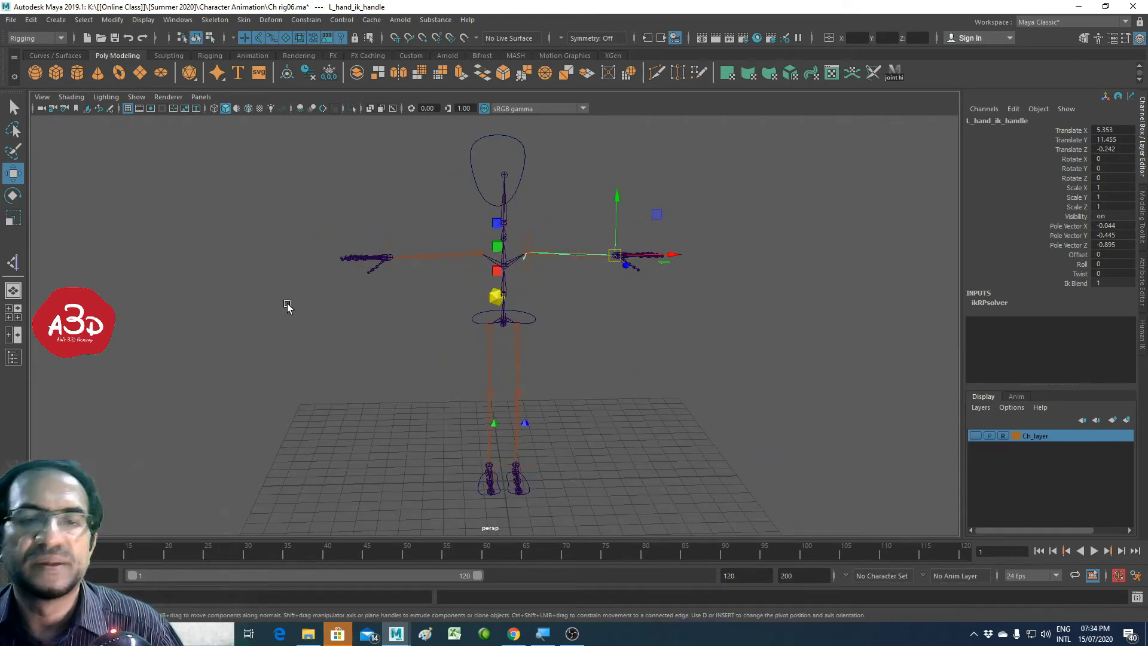
Step: Create a polygon sphere and set its polySphere1 radius to 0.3
click(34, 74)
drag(544, 483, 579, 482)
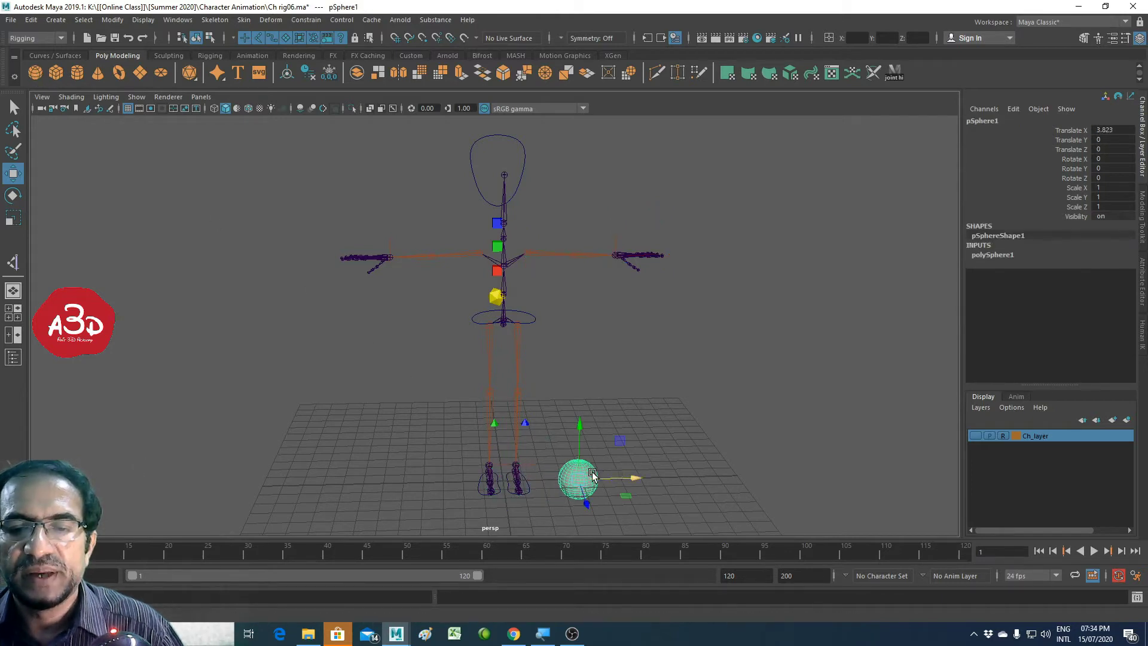
drag(581, 428, 580, 299)
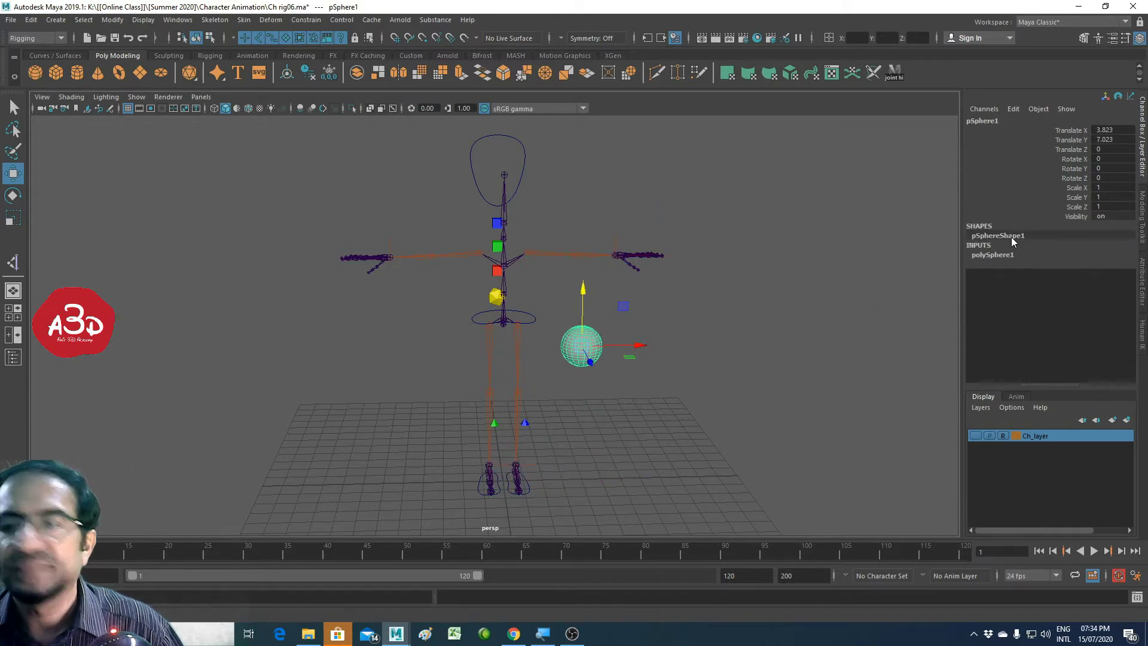
click(1010, 254)
click(1104, 266)
text(0.3)
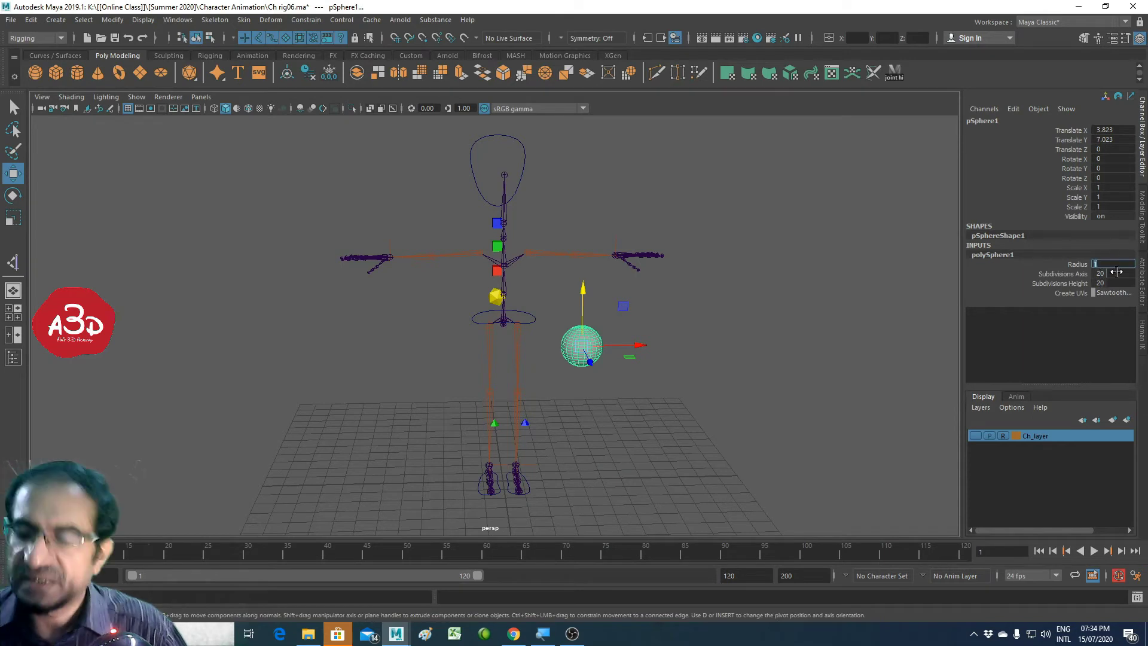
key(Return)
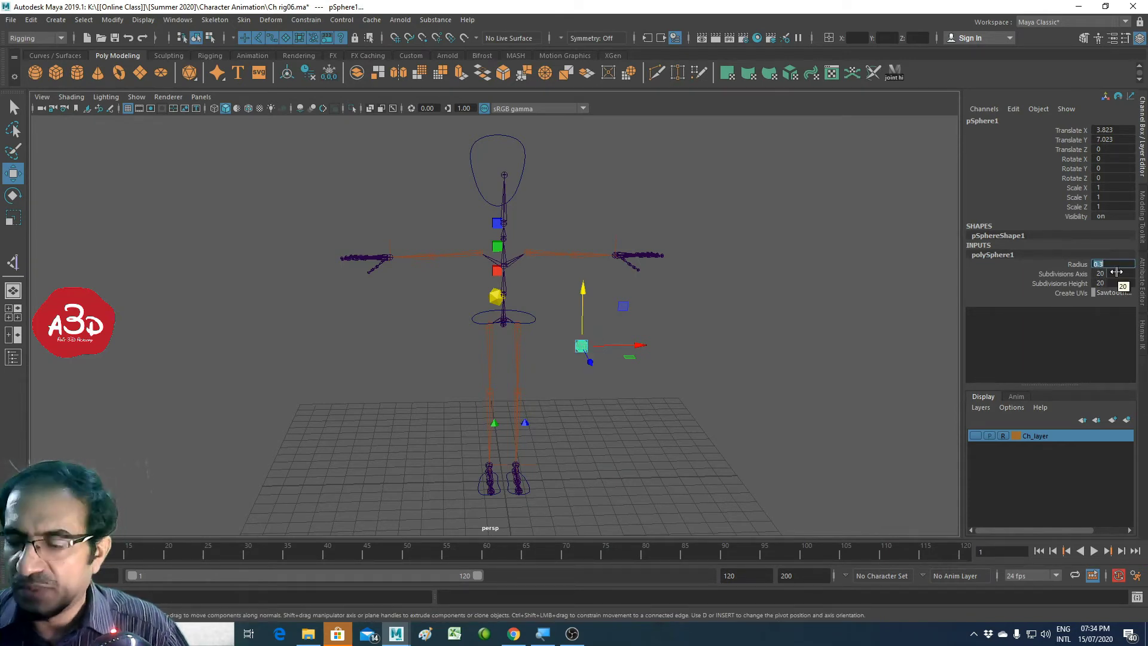
Step: Position the sphere behind the left elbow and assign it a new Blinn material
scroll(500, 430, up, 2)
scroll(687, 375, up, 2)
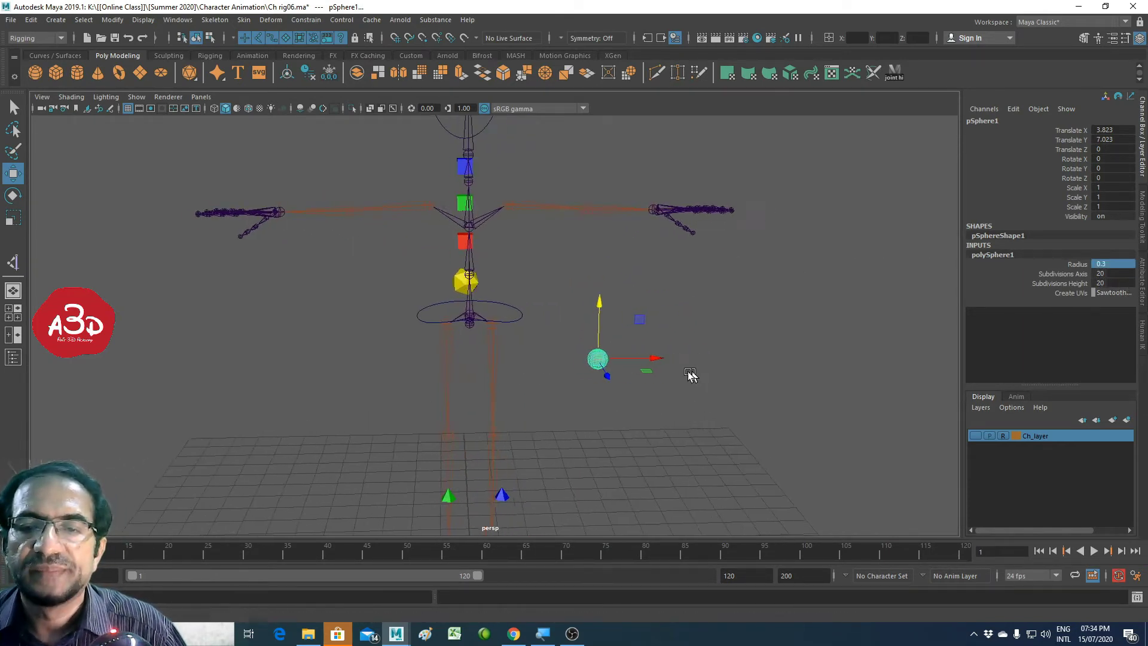
scroll(569, 319, up, 2)
scroll(549, 388, up, 1)
click(641, 369)
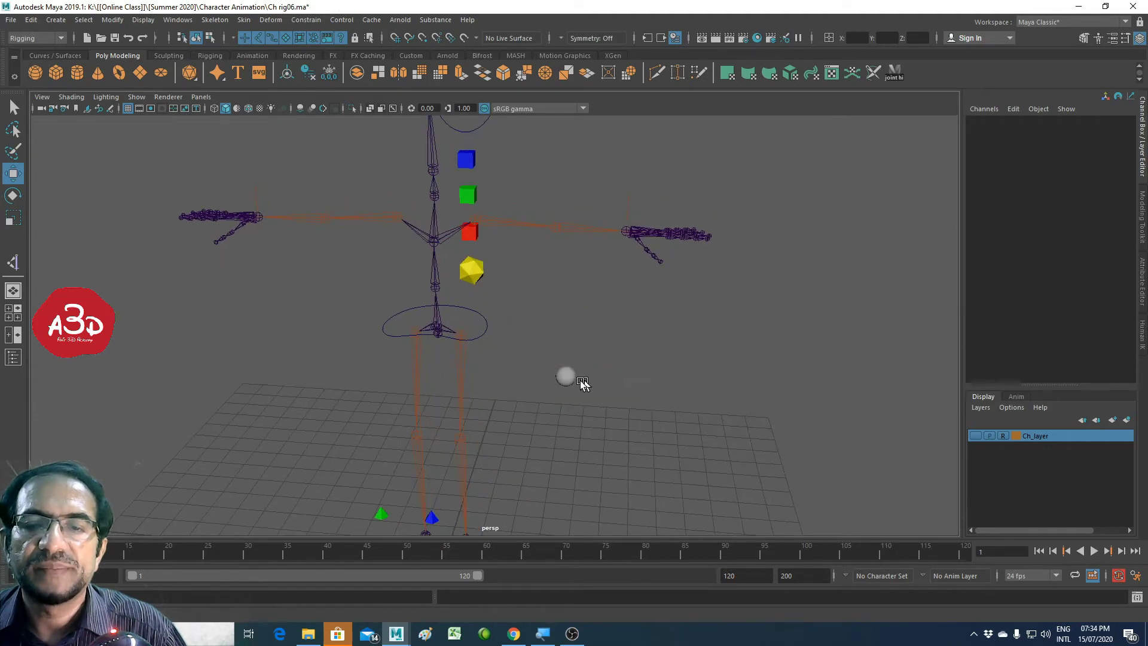
click(567, 377)
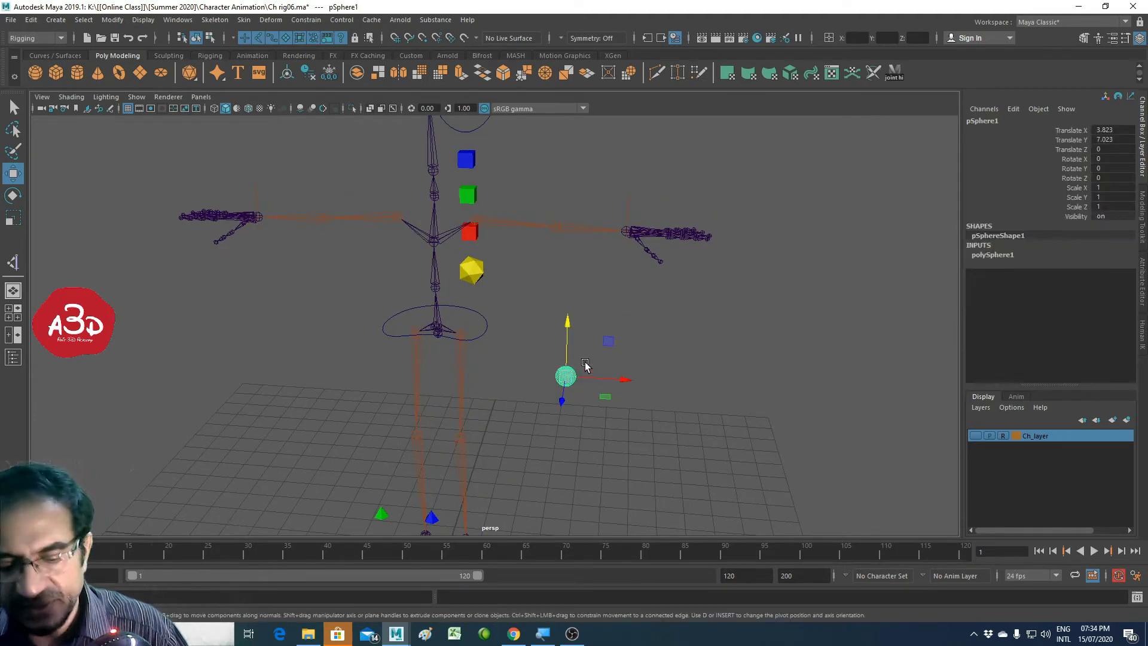
drag(572, 366, 549, 231)
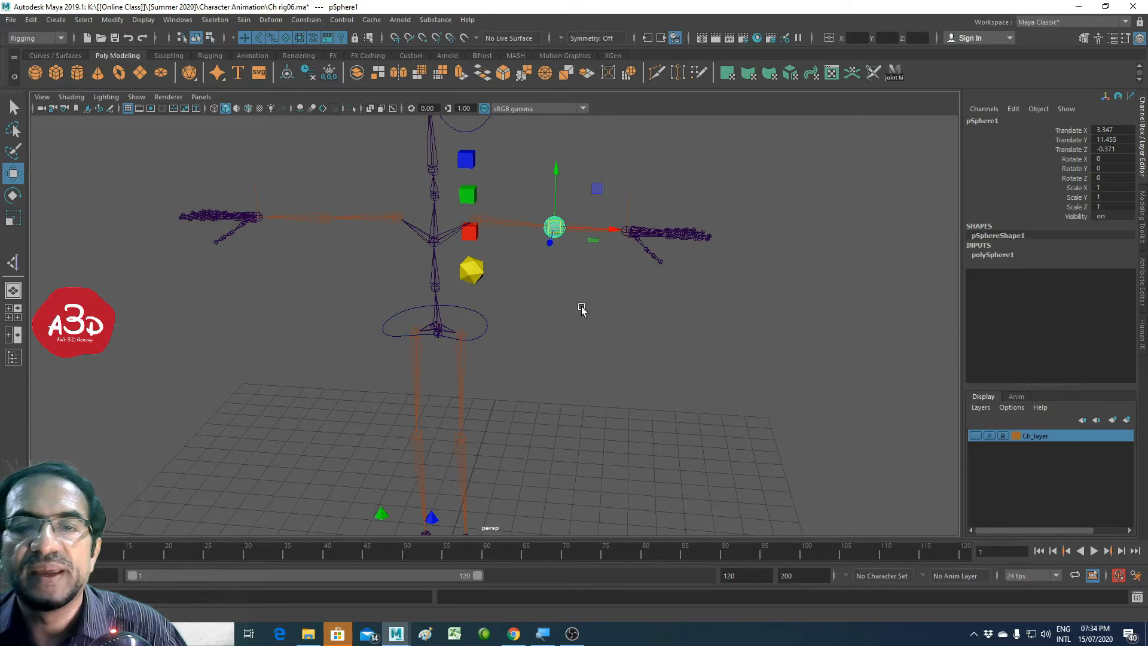
mouse_move(582, 310)
alt+mouse_down()
mouse_move(525, 339)
mouse_move(536, 342)
alt+mouse_up()
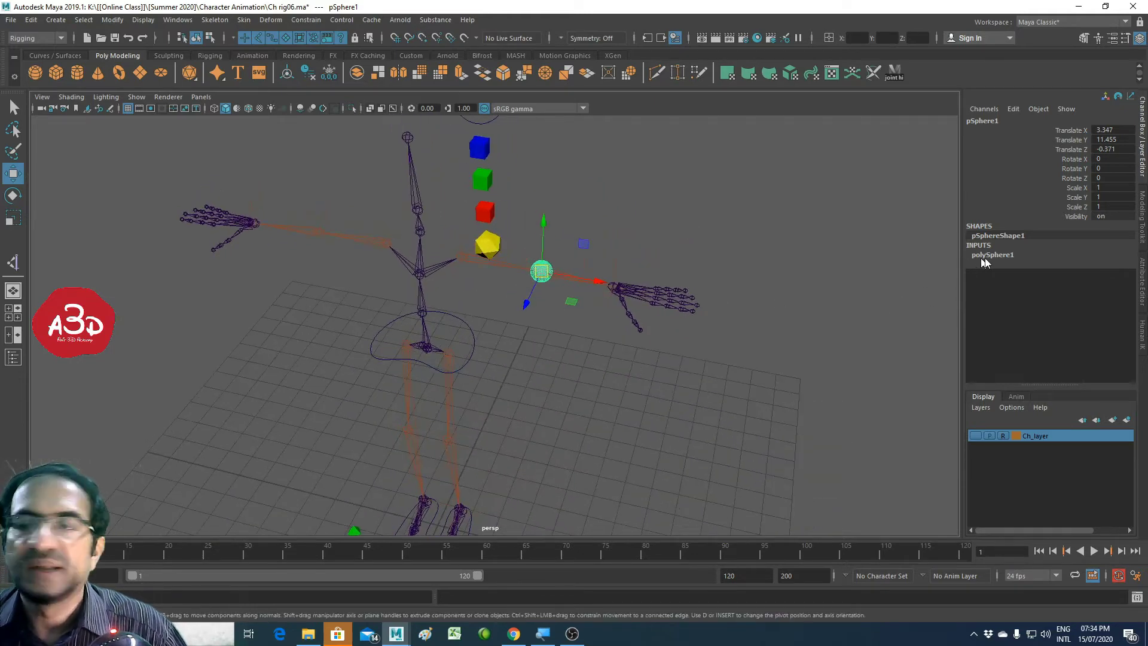
scroll(594, 404, down, 2)
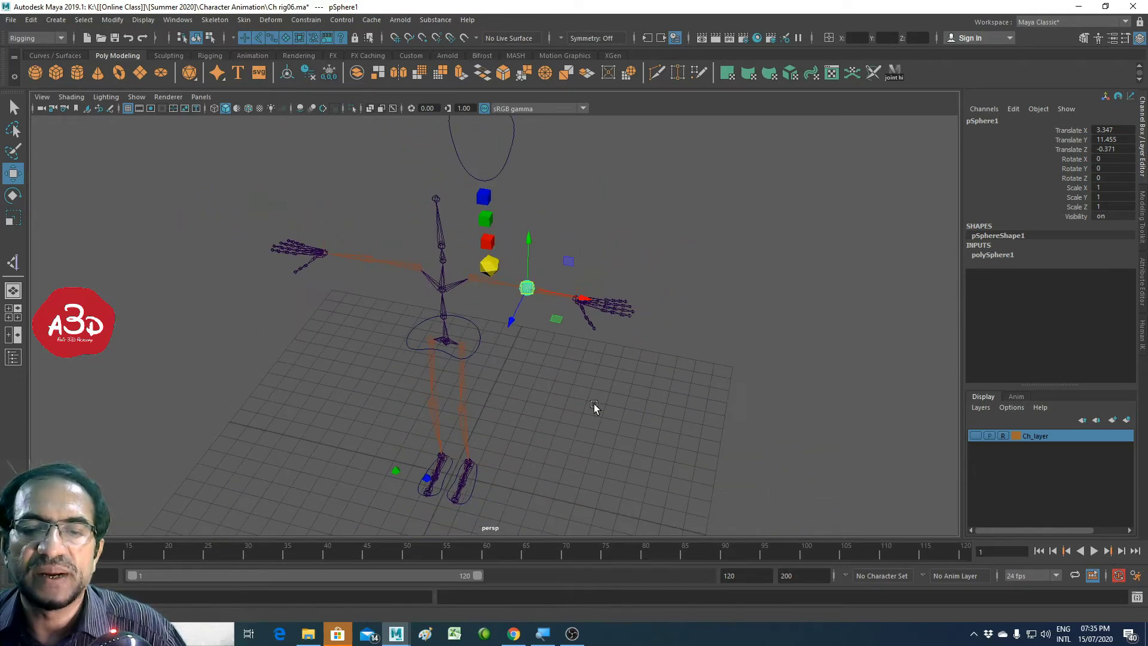
right_click(526, 287)
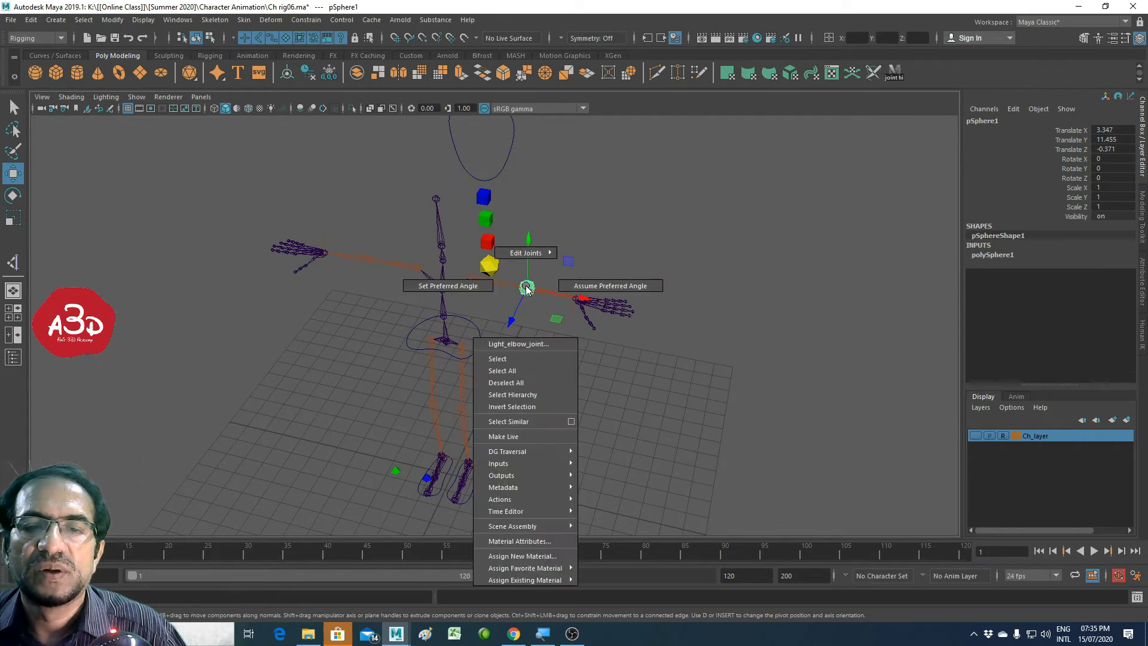
click(630, 536)
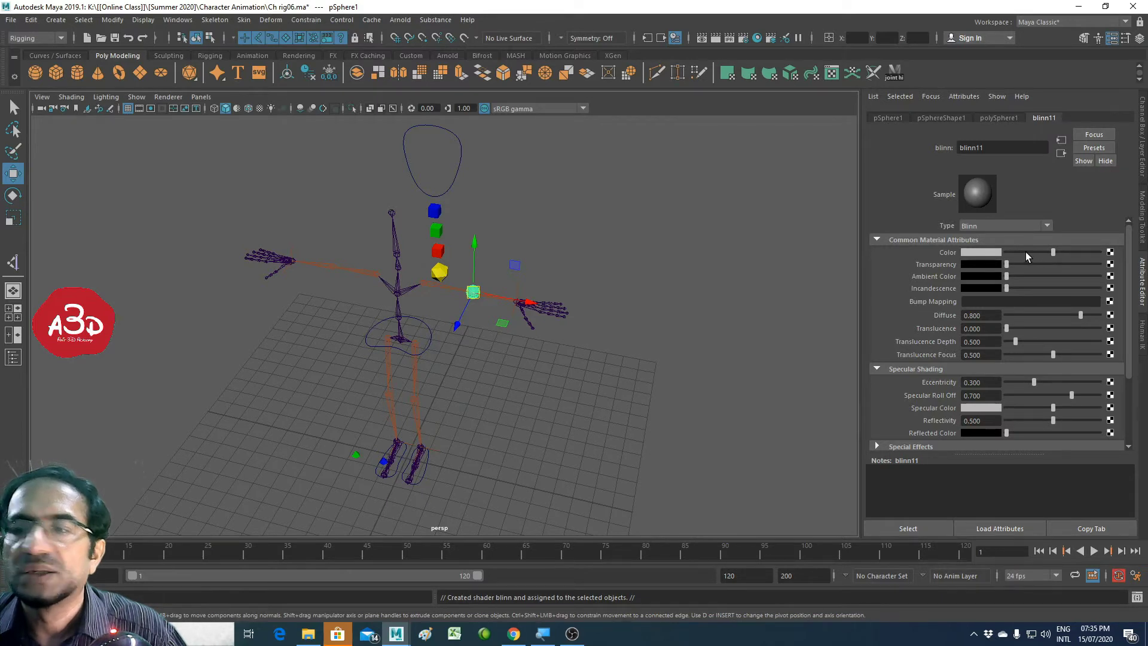
Step: Inspect the right knee control's material, then reselect the sphere
click(382, 463)
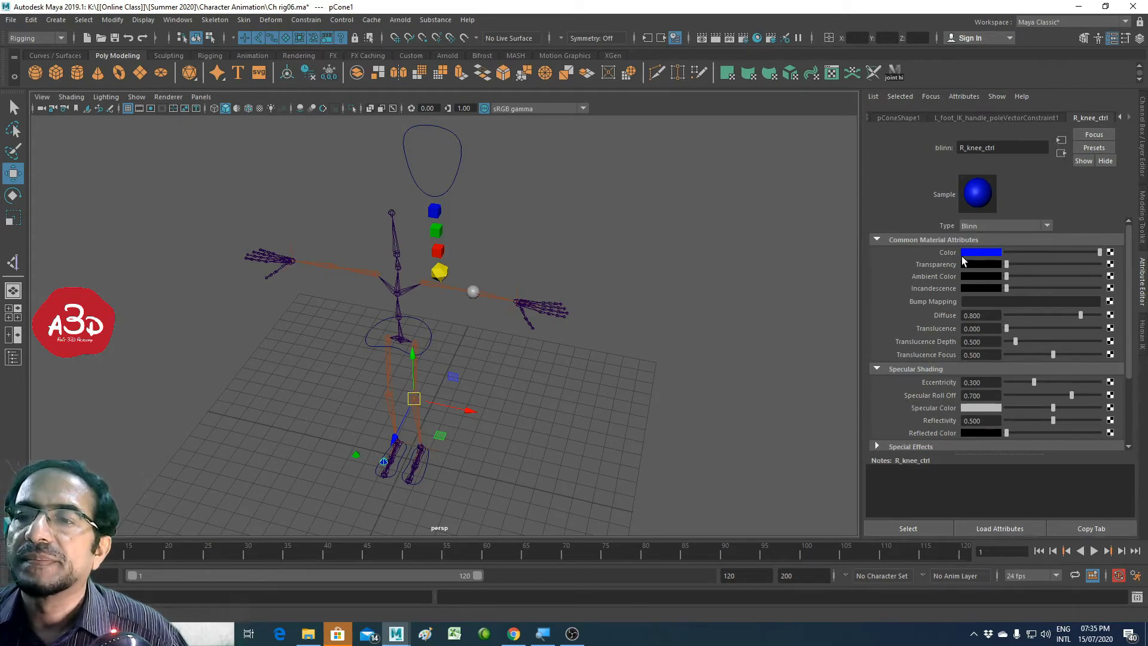
click(429, 469)
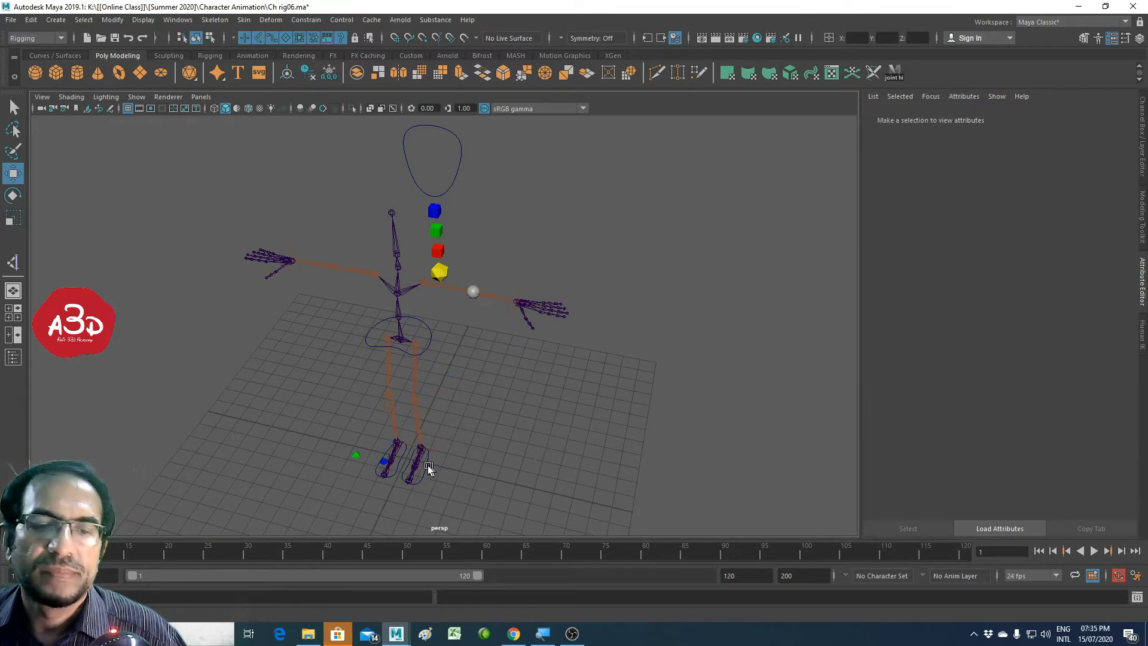
click(383, 465)
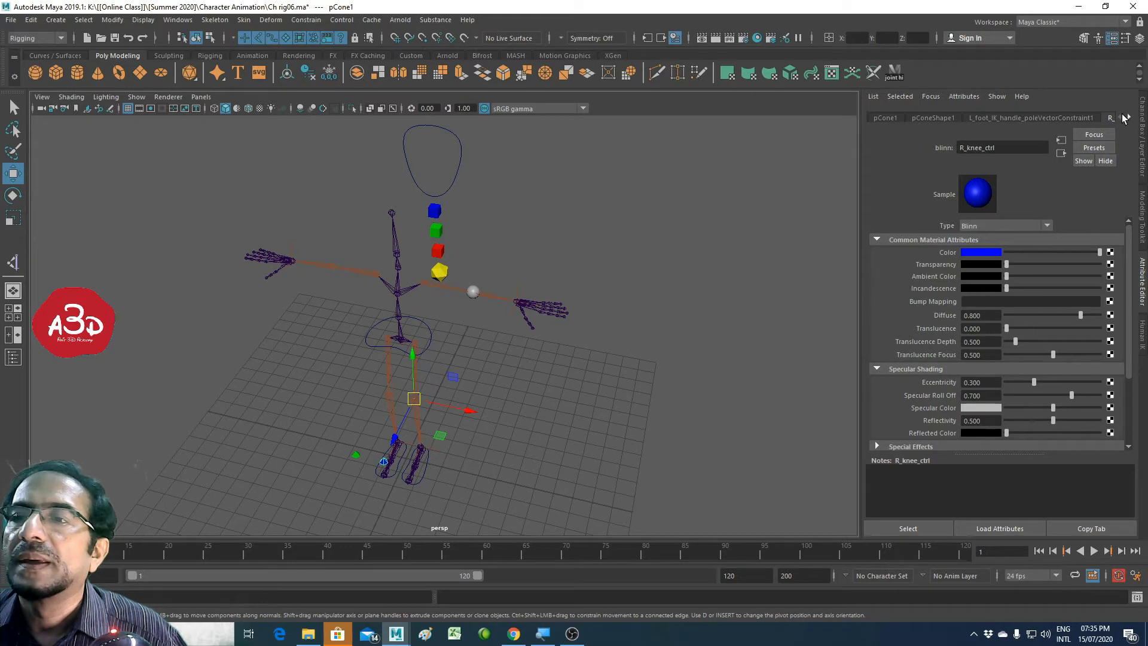
click(1128, 119)
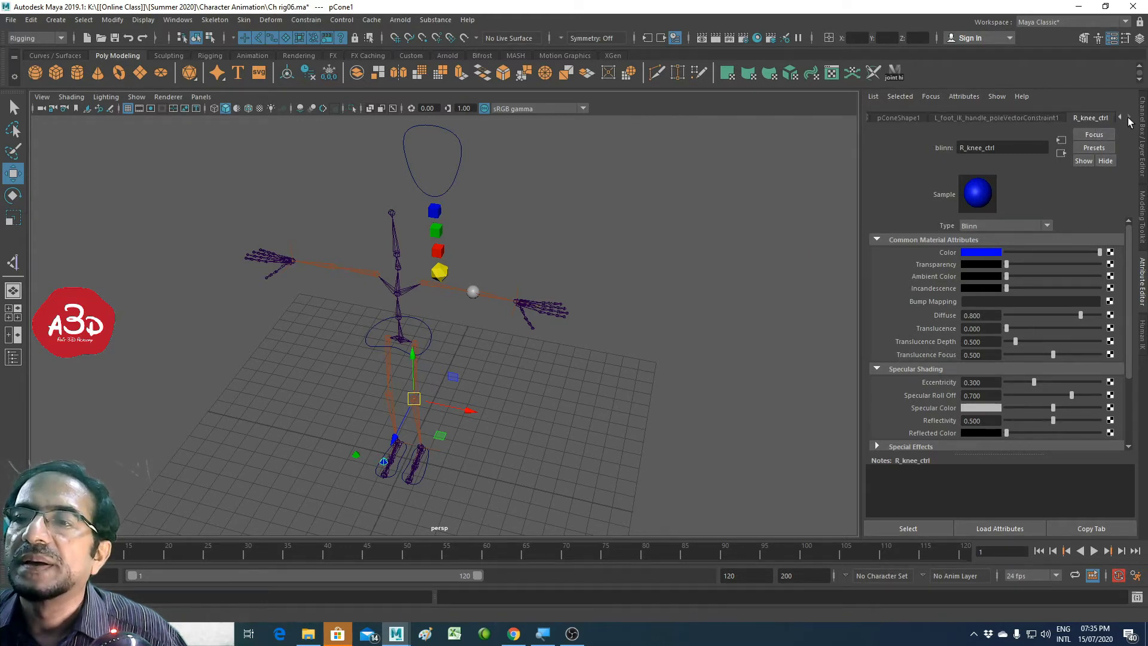
click(526, 378)
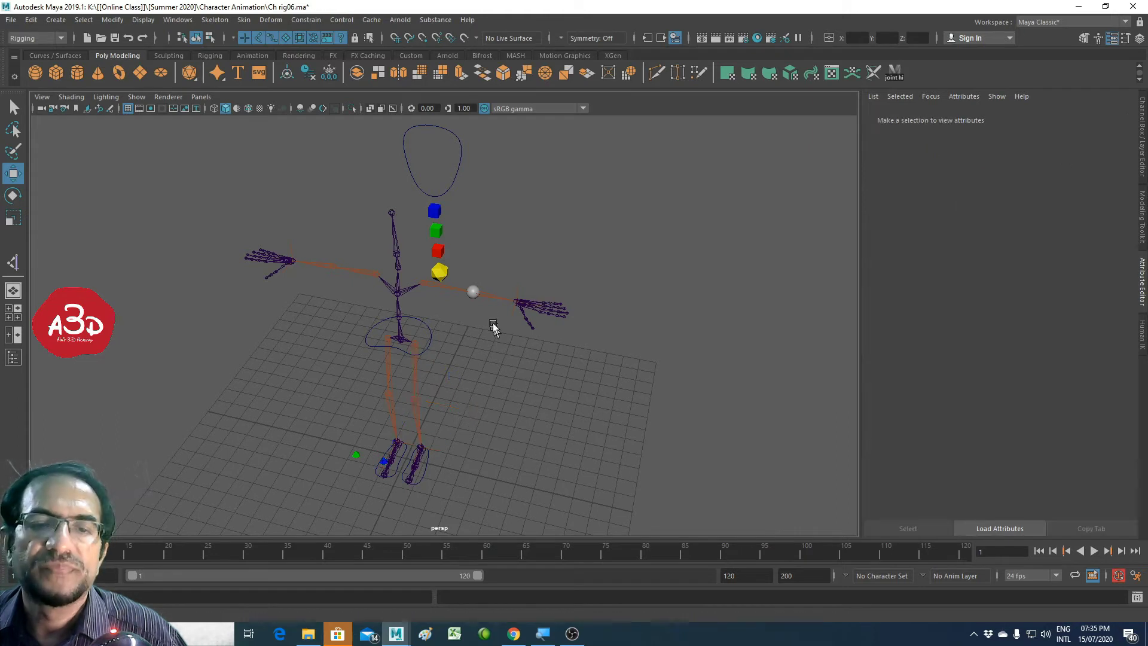
click(473, 291)
click(473, 338)
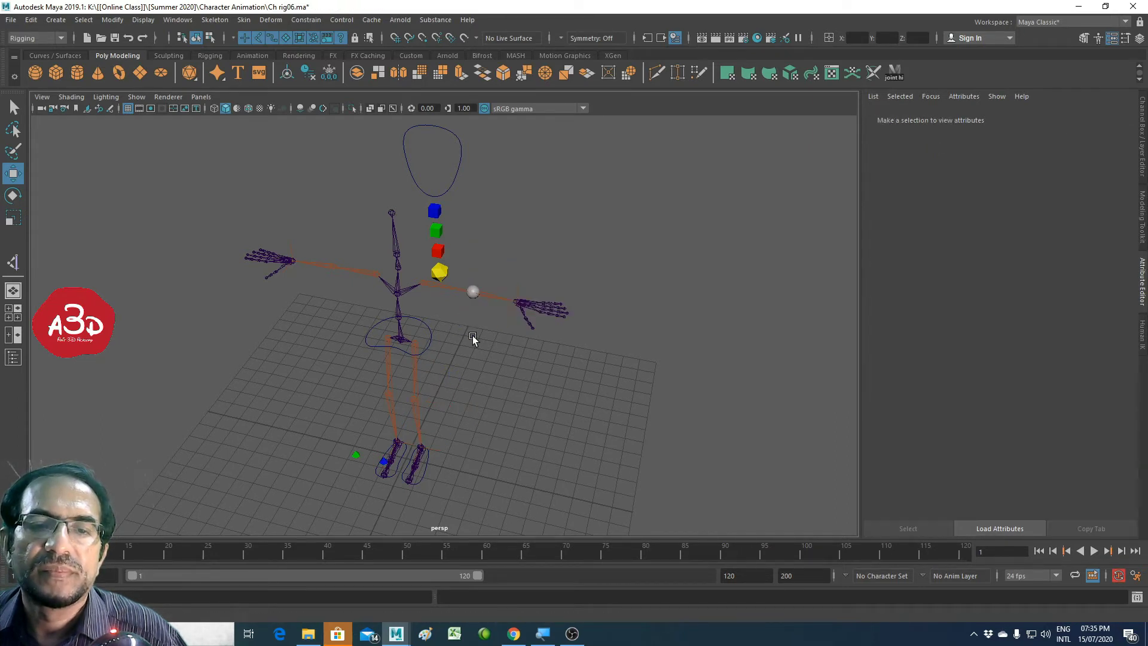
click(470, 299)
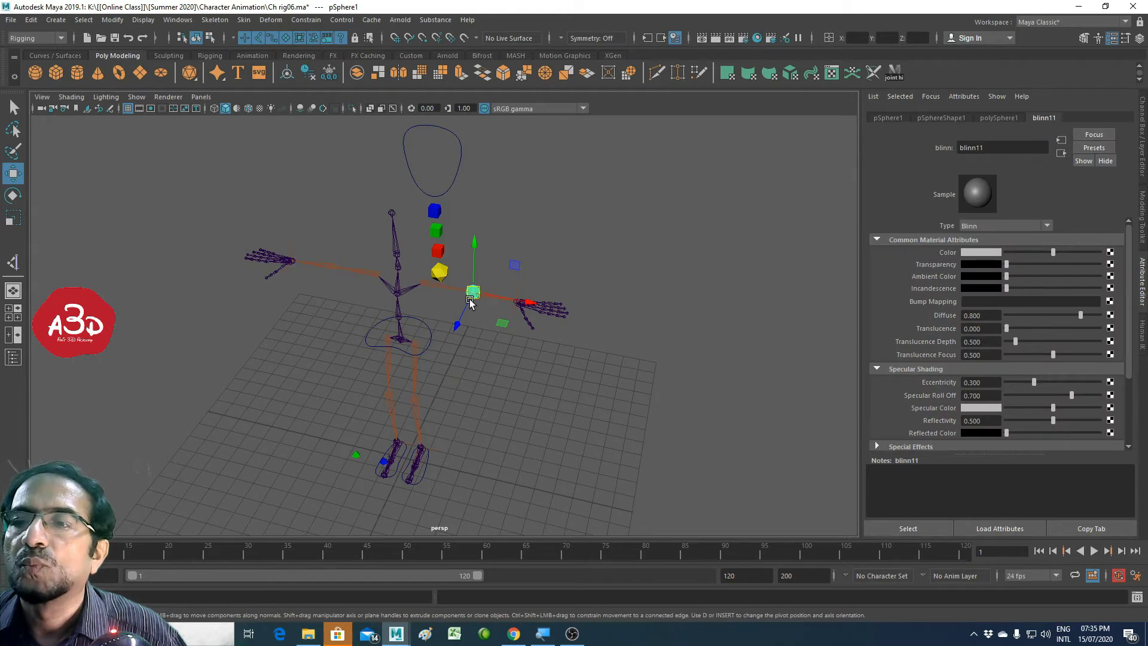
Step: Make the sphere's blinn11 material blue, then duplicate the sphere as pSphere2
right_drag(470, 299, 506, 634)
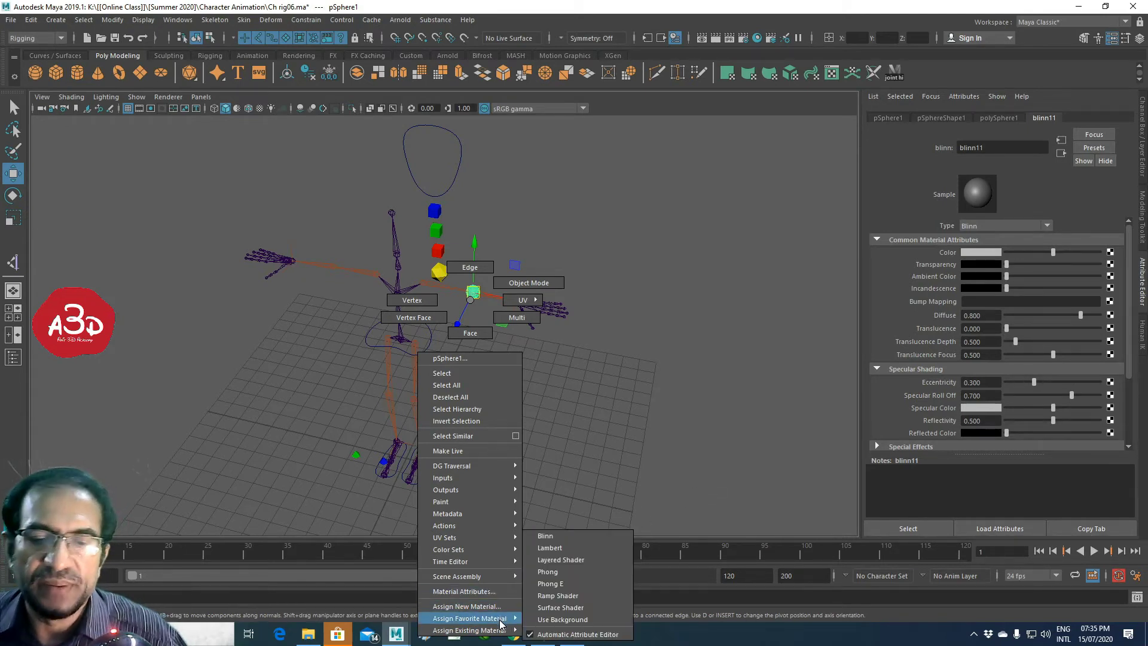
mouse_move(469, 618)
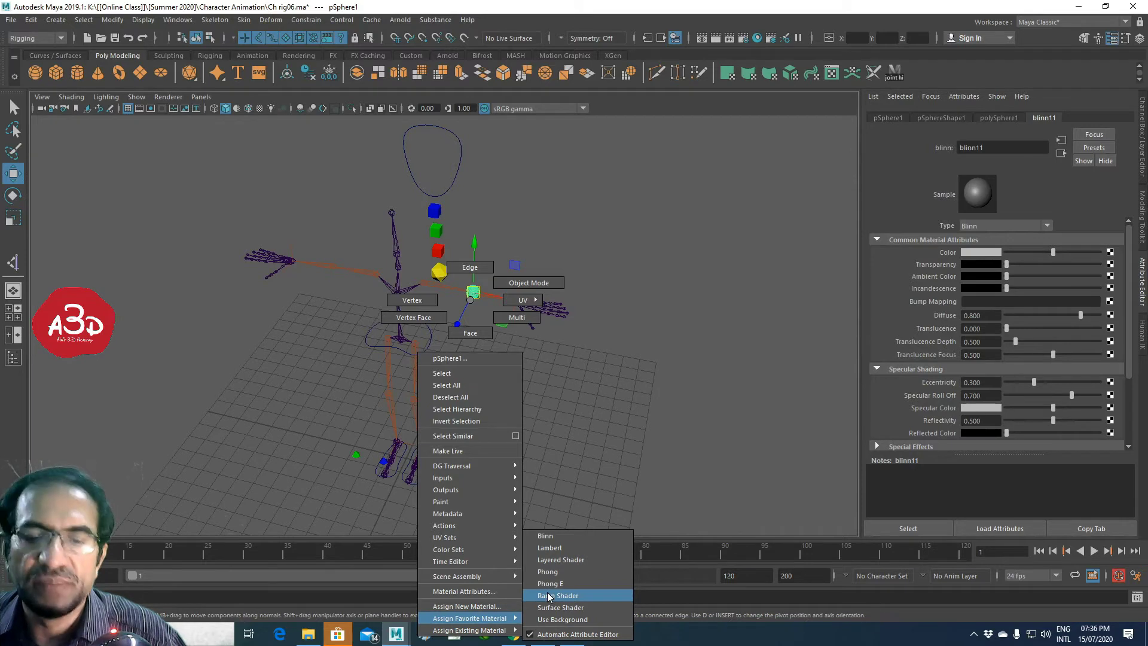
click(752, 407)
click(456, 326)
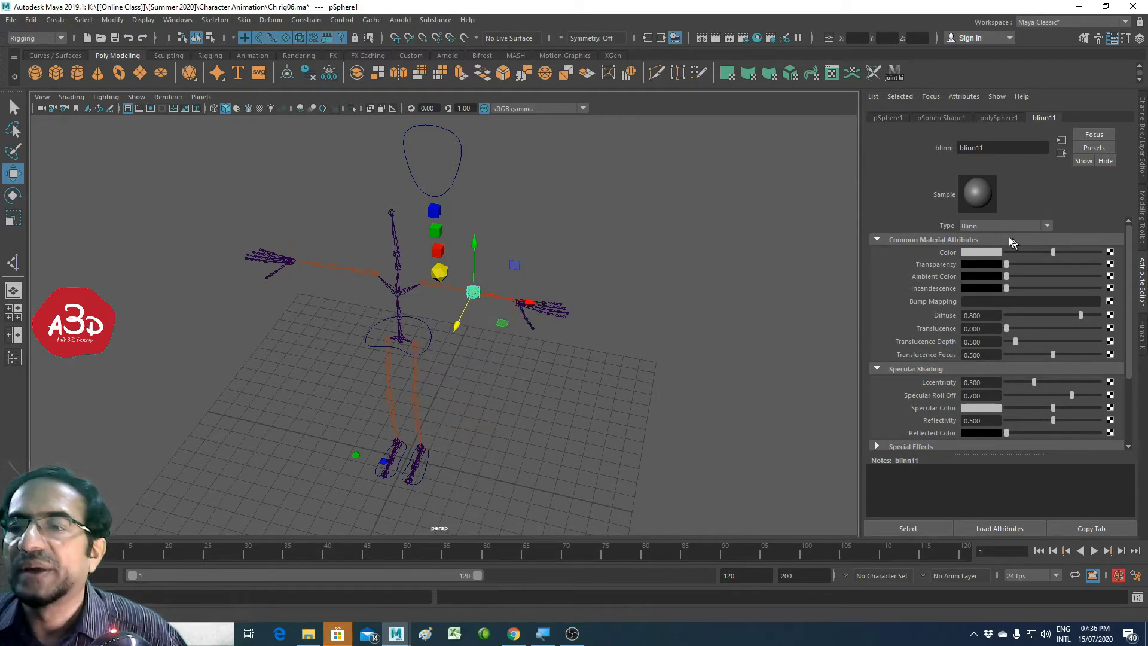
click(984, 253)
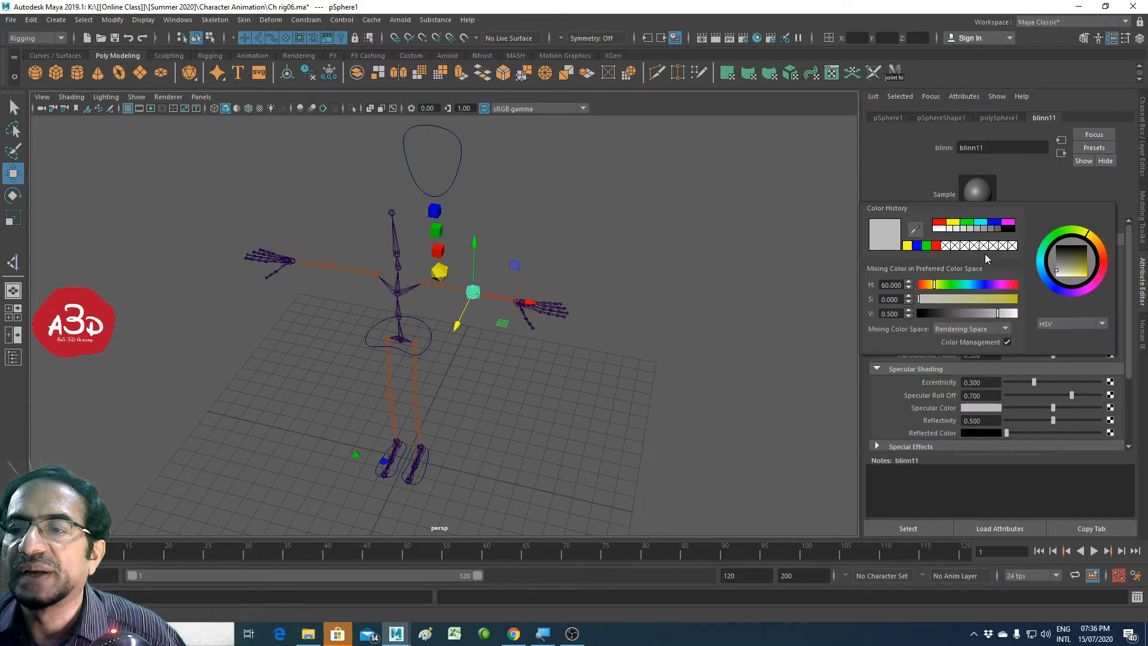
click(995, 226)
click(508, 317)
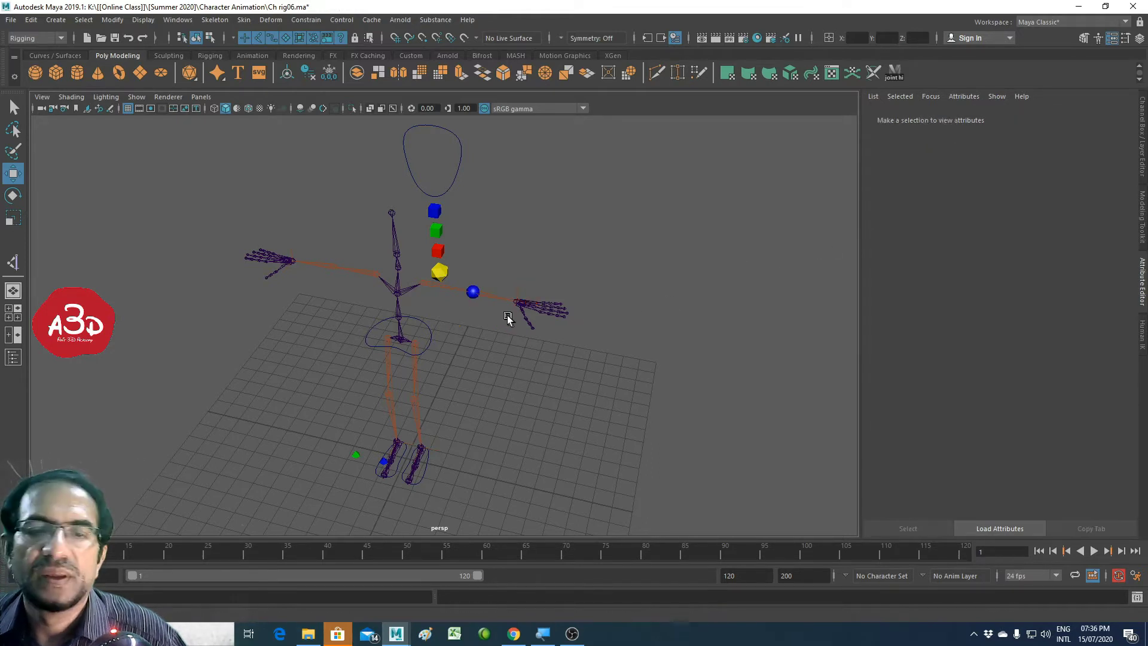
click(473, 294)
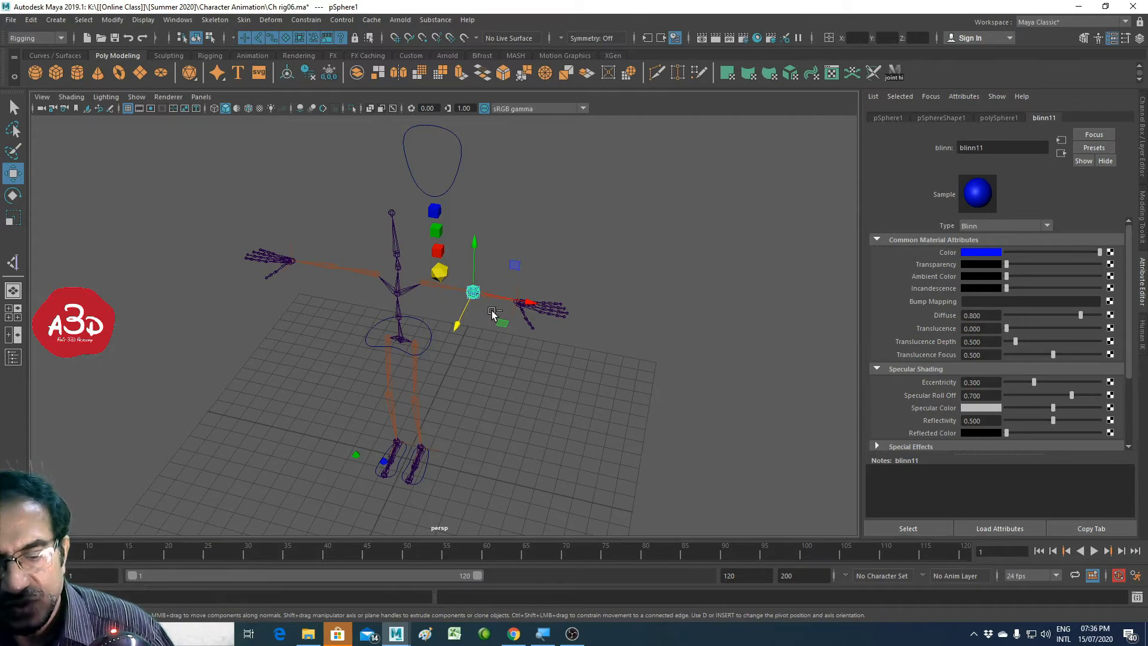
key(ctrl+d)
Step: Move the duplicate toward the other arm and give it a new green Blinn, blinn12
drag(473, 293, 213, 307)
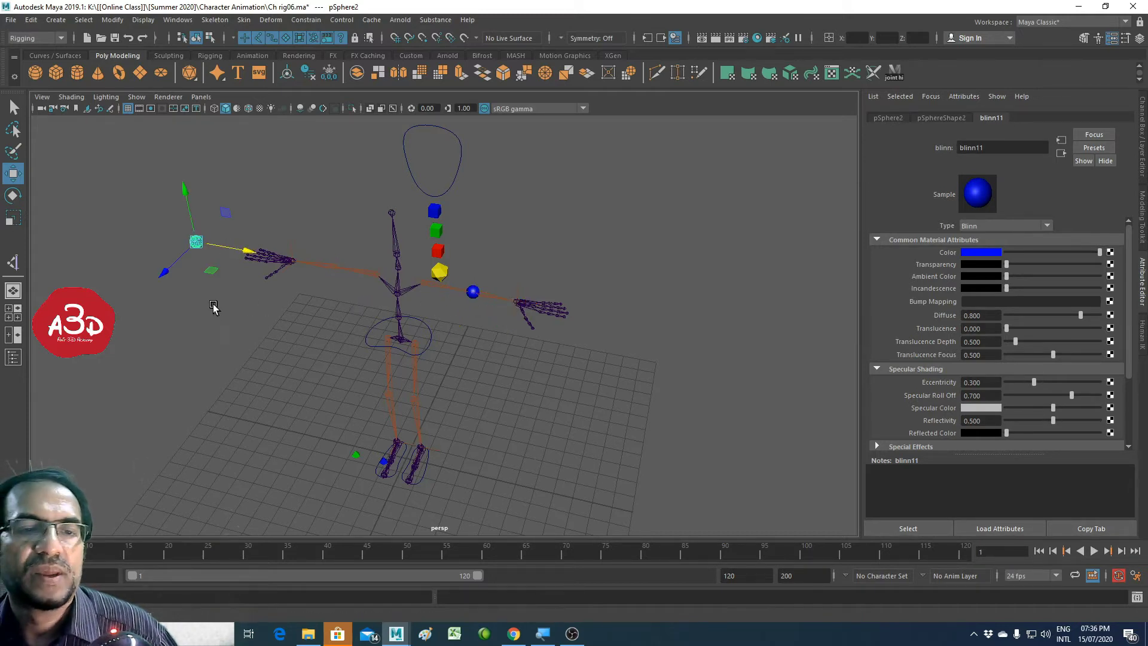
click(198, 289)
click(198, 242)
right_drag(198, 241, 238, 567)
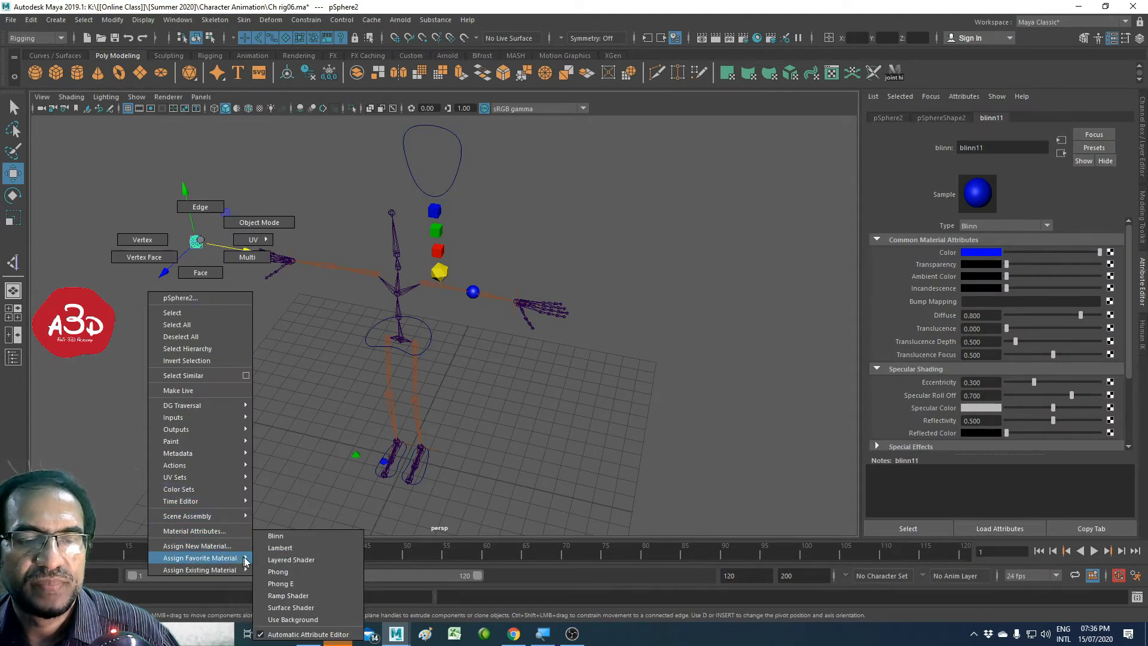
click(272, 535)
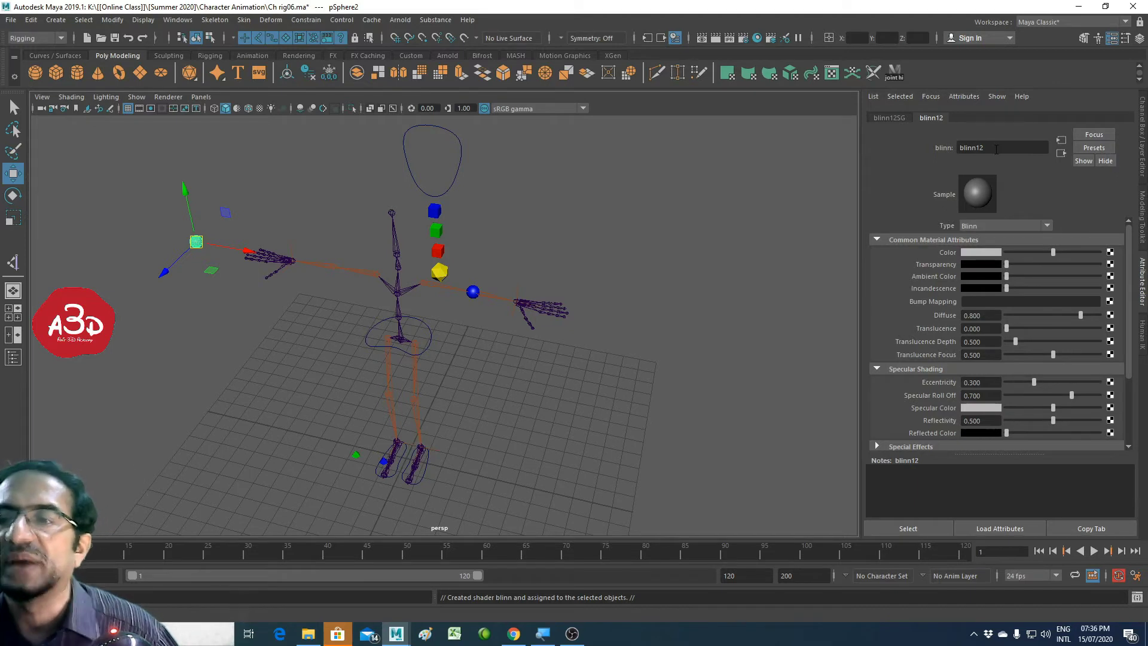
click(992, 251)
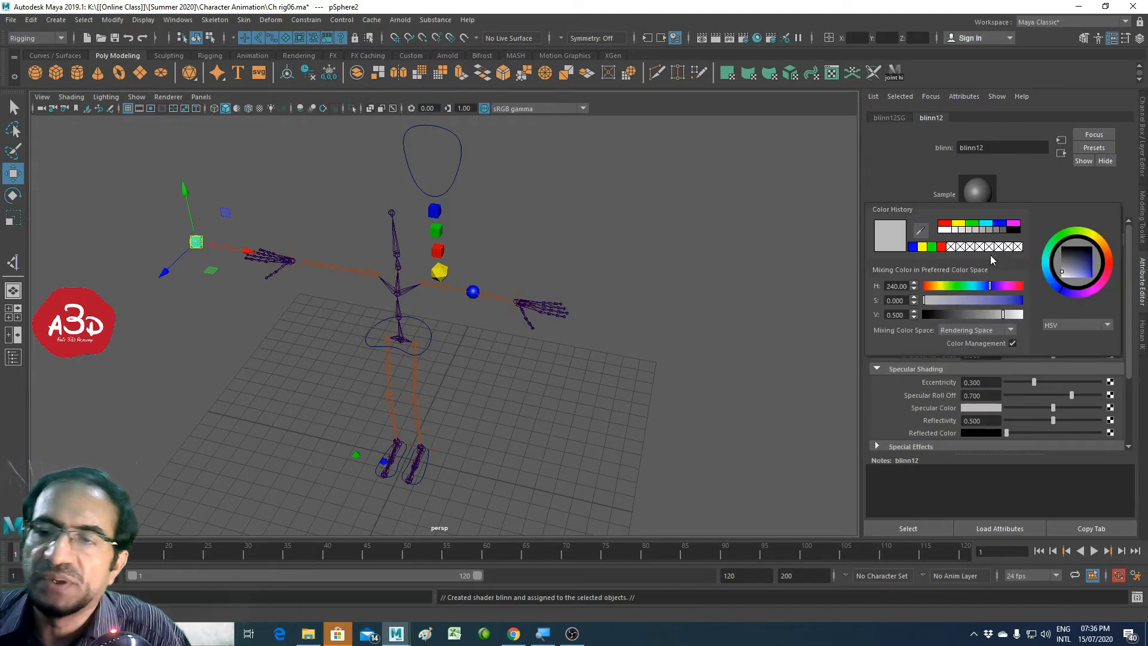
click(973, 223)
Step: Place the green sphere at the other arm's elbow
click(706, 264)
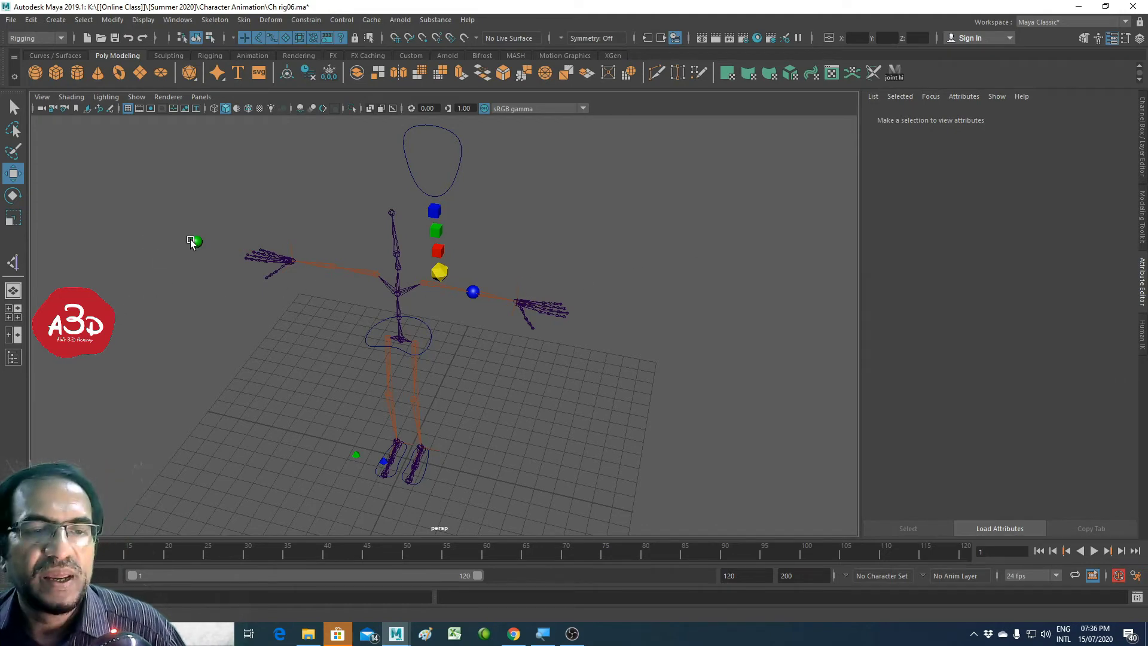
click(192, 242)
mouse_move(231, 326)
alt+mouse_down()
mouse_move(402, 339)
mouse_move(459, 358)
alt+mouse_up()
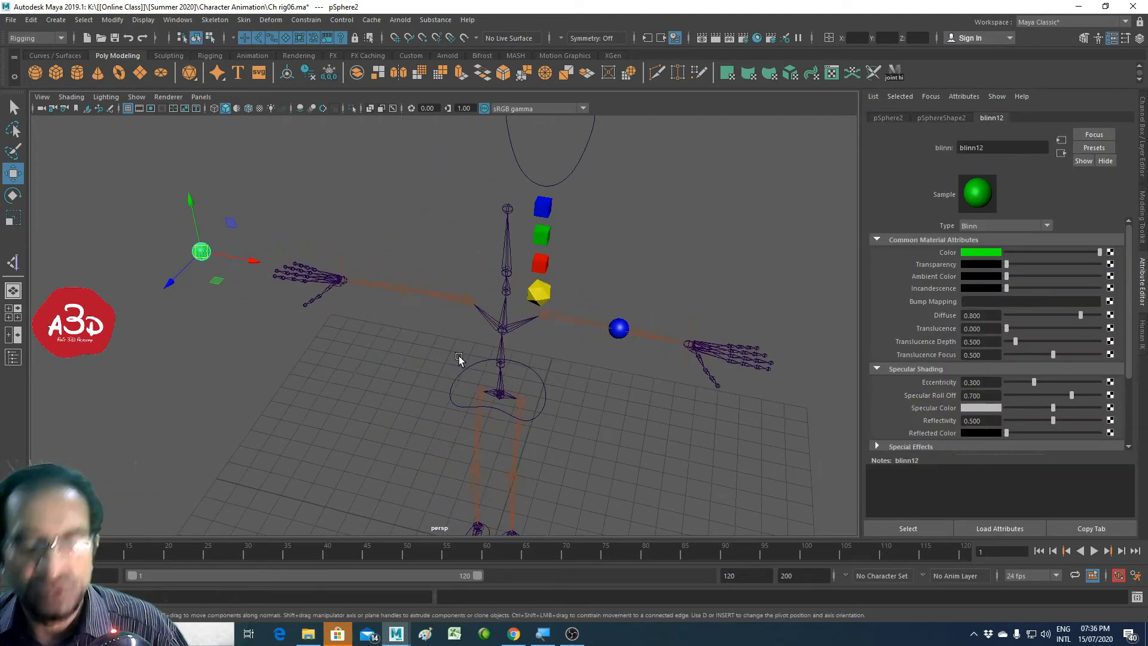
mouse_move(203, 252)
mouse_down()
mouse_move(438, 298)
mouse_move(413, 299)
mouse_up()
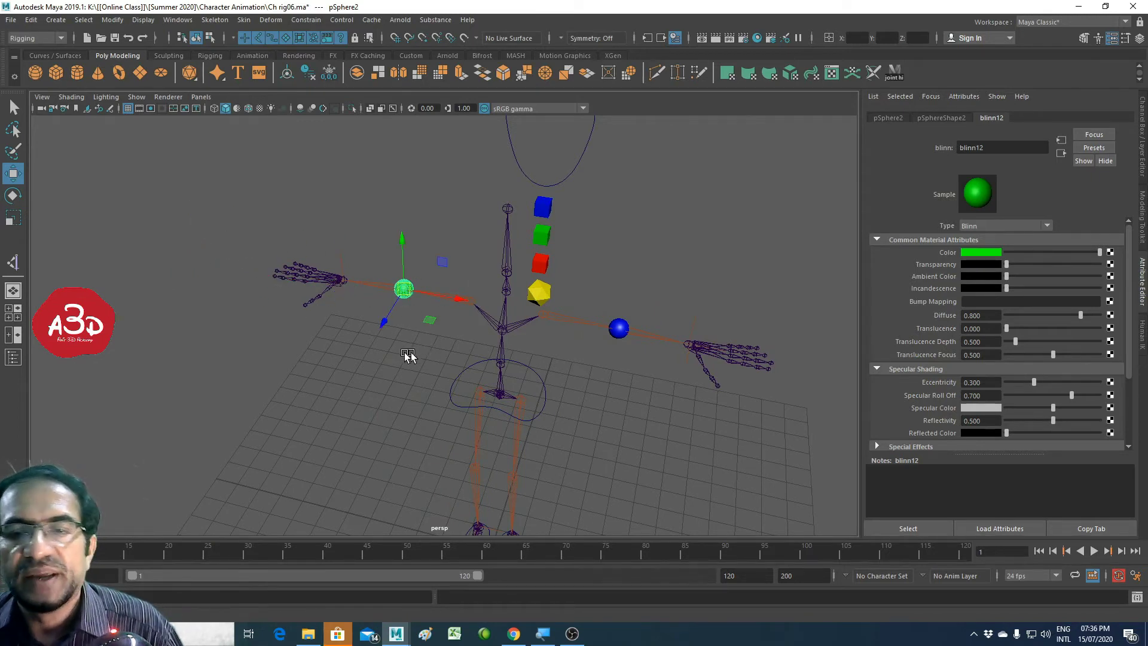
Step: Check both spheres' selections, then select the blue sphere pSphere1 at the elbow
click(622, 336)
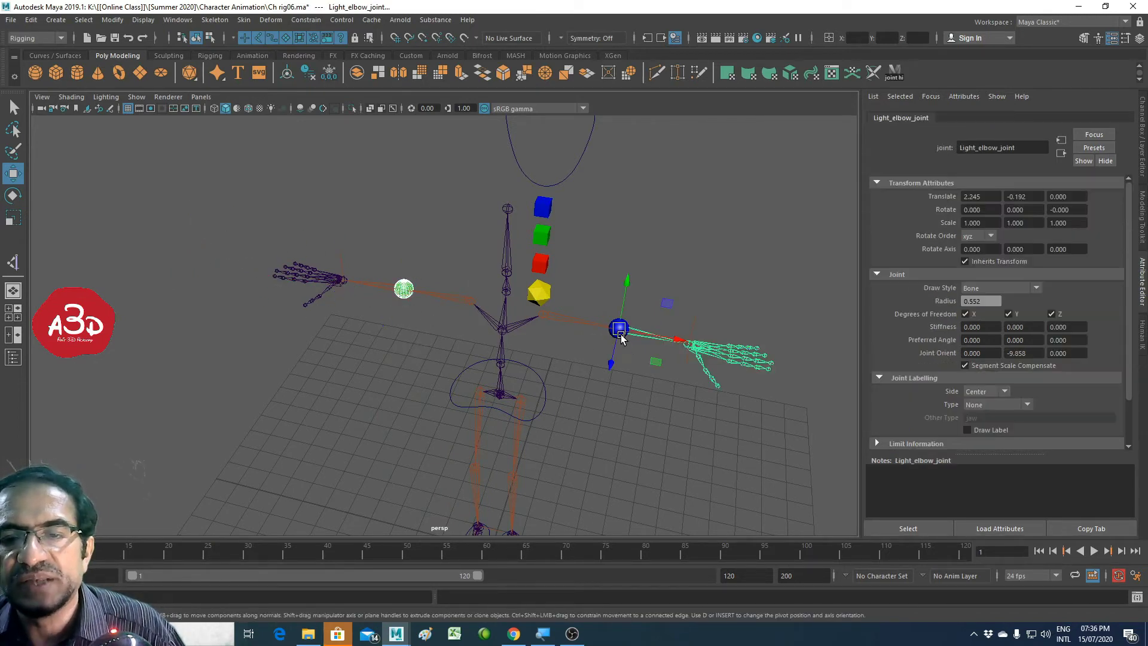
click(596, 380)
click(619, 328)
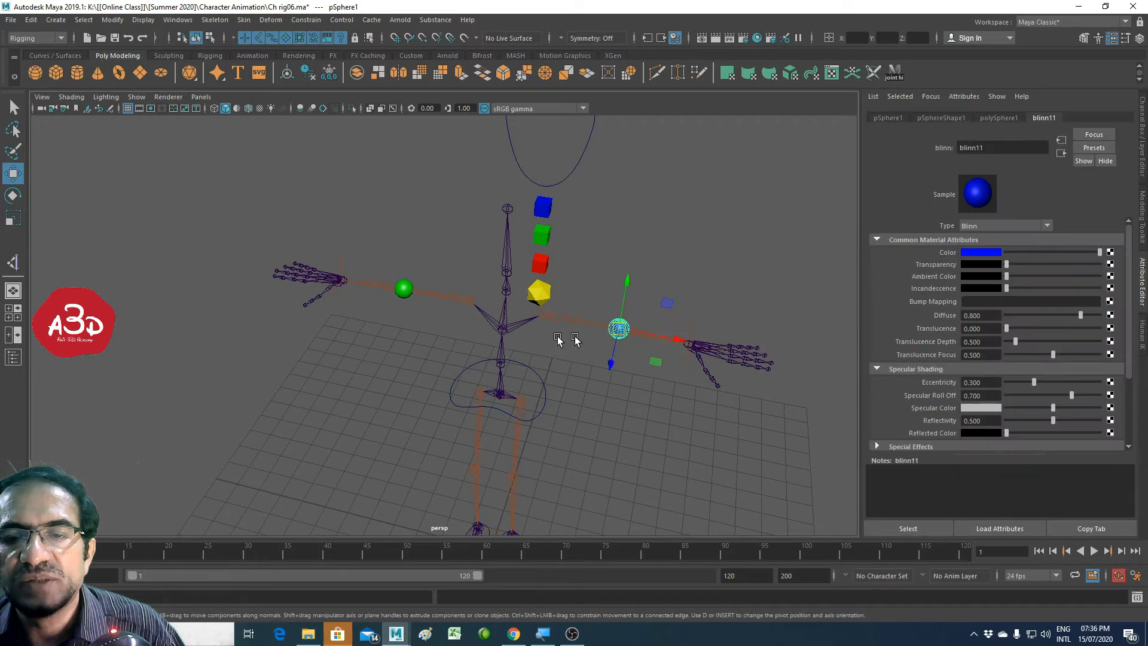
click(402, 297)
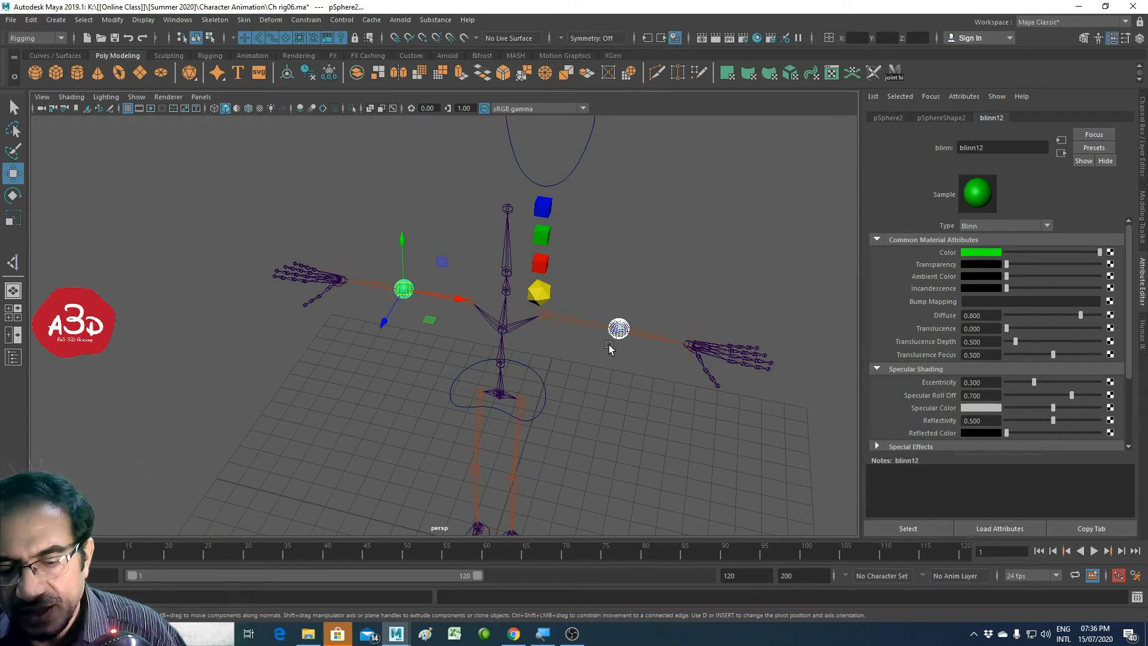
key(F8)
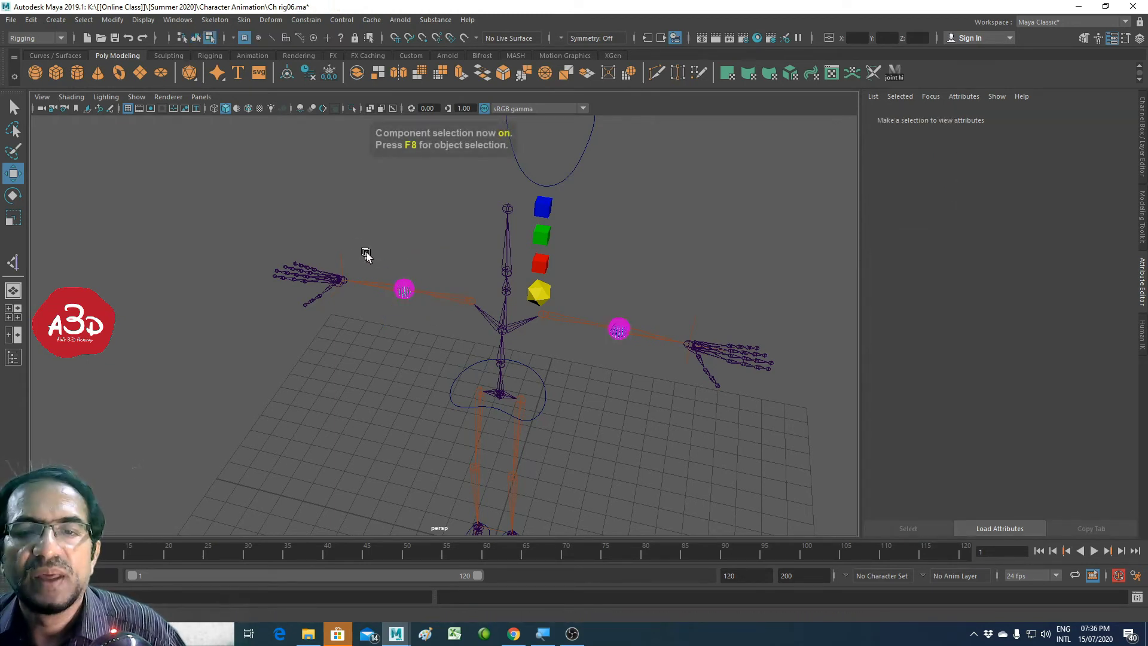
key(F8)
click(653, 428)
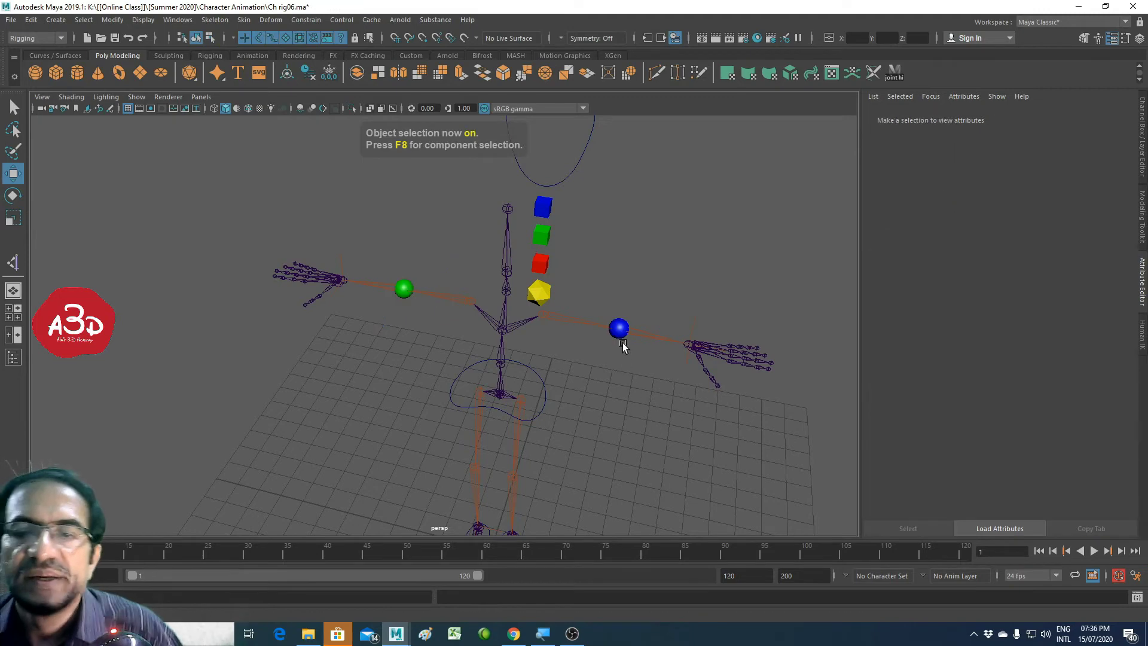
click(619, 329)
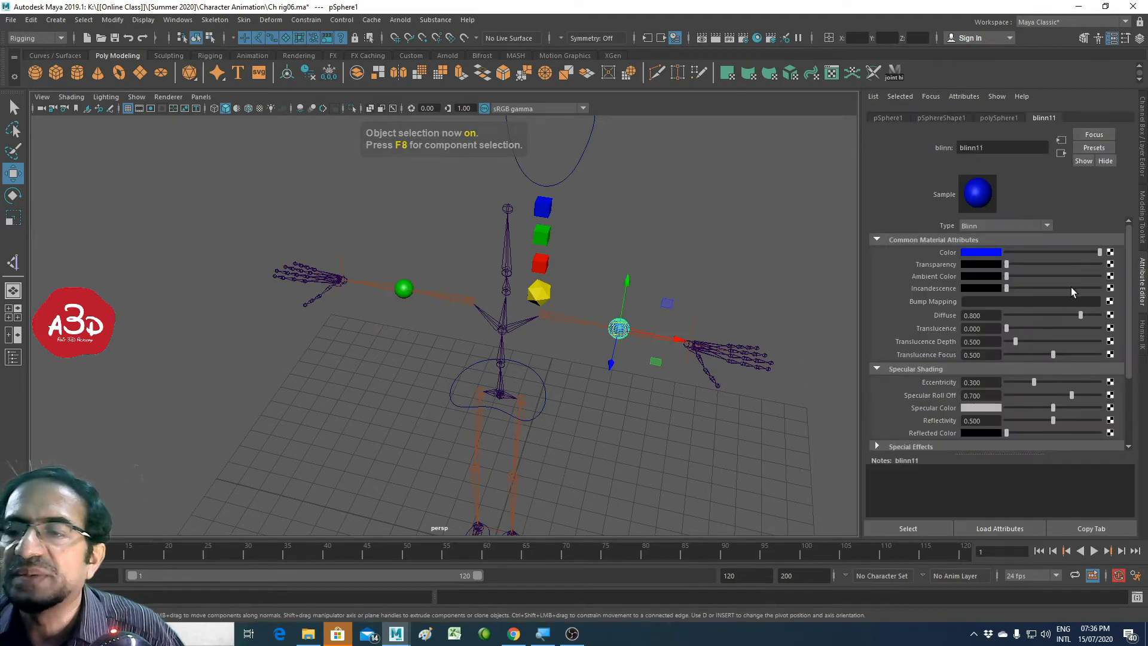
Step: Set pSphere1's Subdivisions Axis and Height to 5, then delete the green sphere
click(1143, 133)
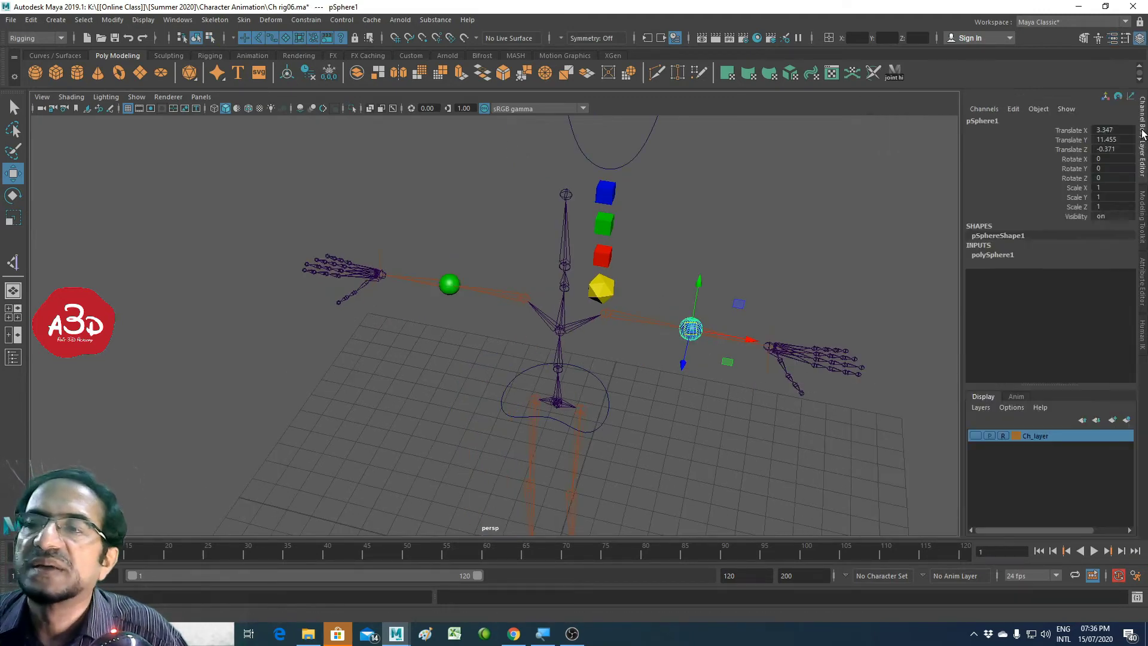
click(988, 256)
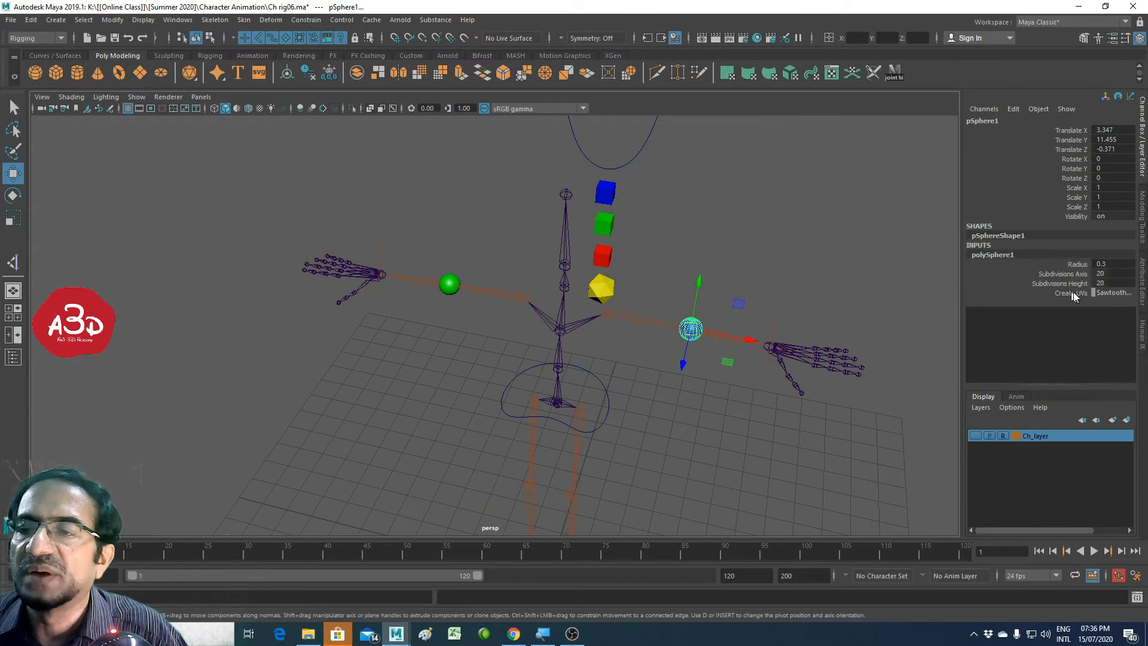
mouse_move(467, 366)
alt+mouse_down()
mouse_move(526, 366)
mouse_move(597, 339)
alt+mouse_up()
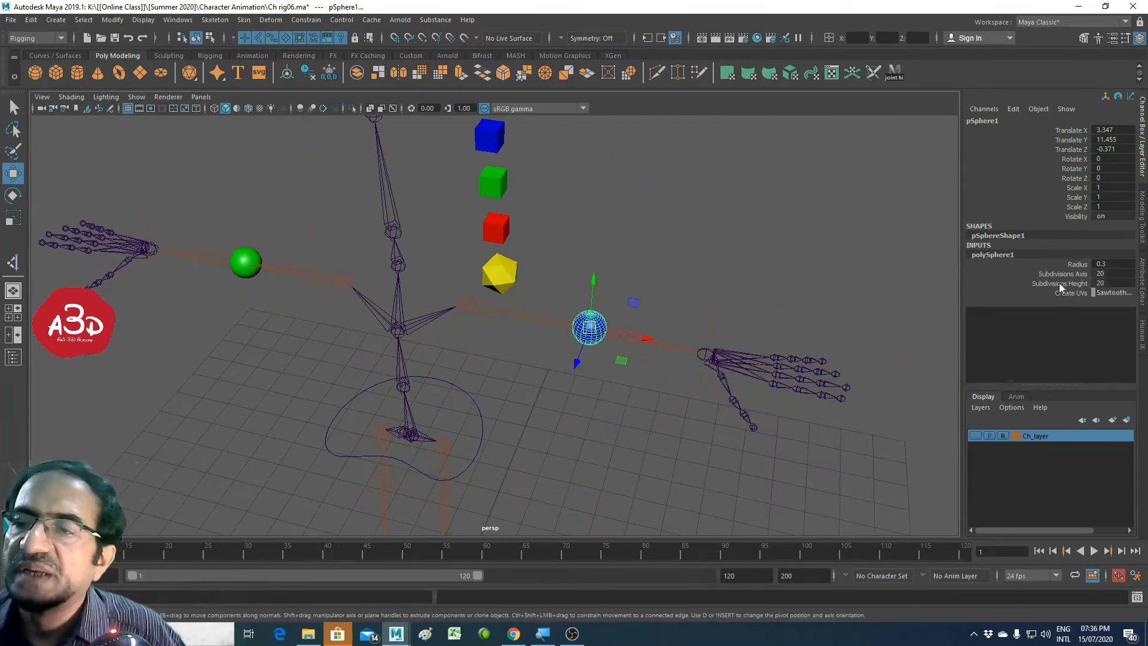
drag(1110, 278, 1113, 285)
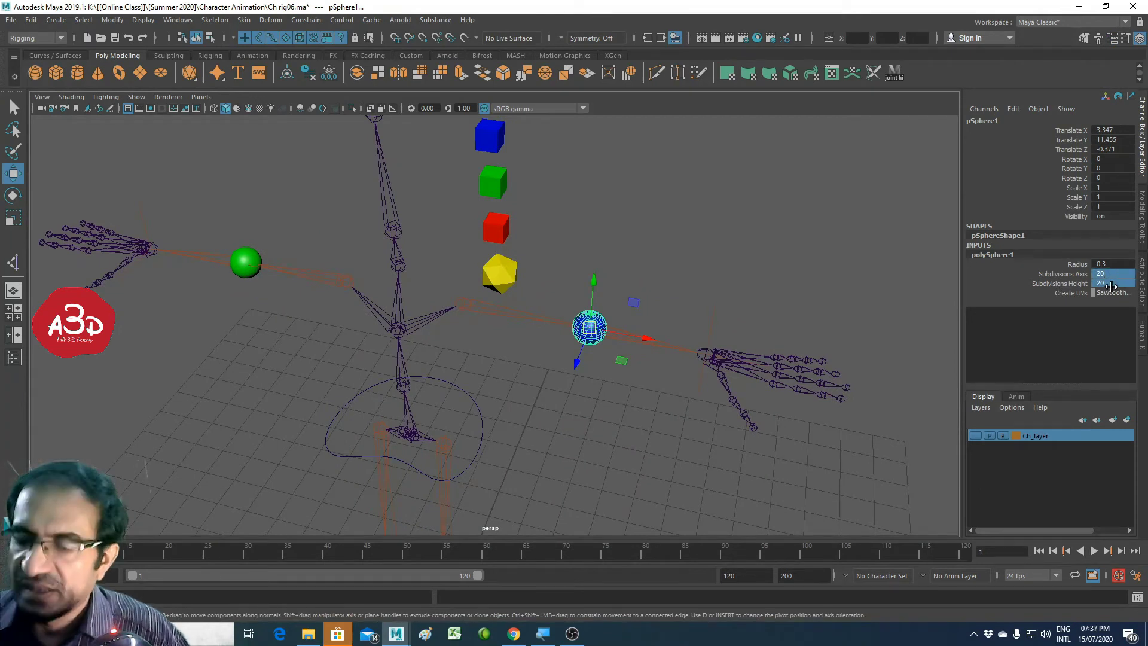
double_click(1112, 284)
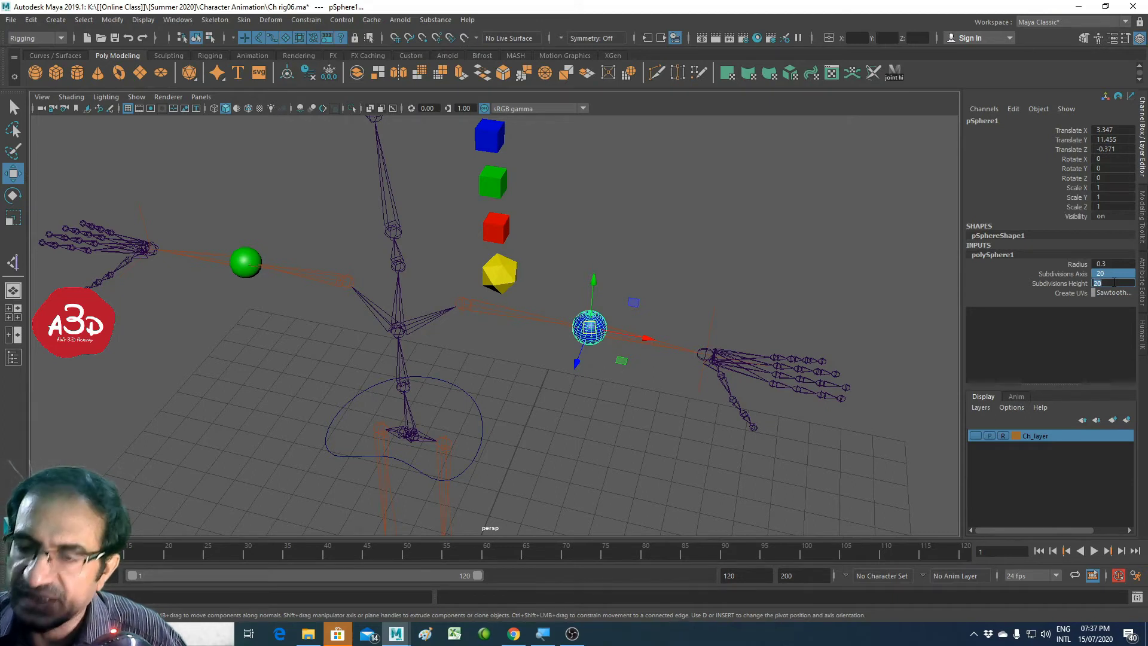
text(5)
key(Return)
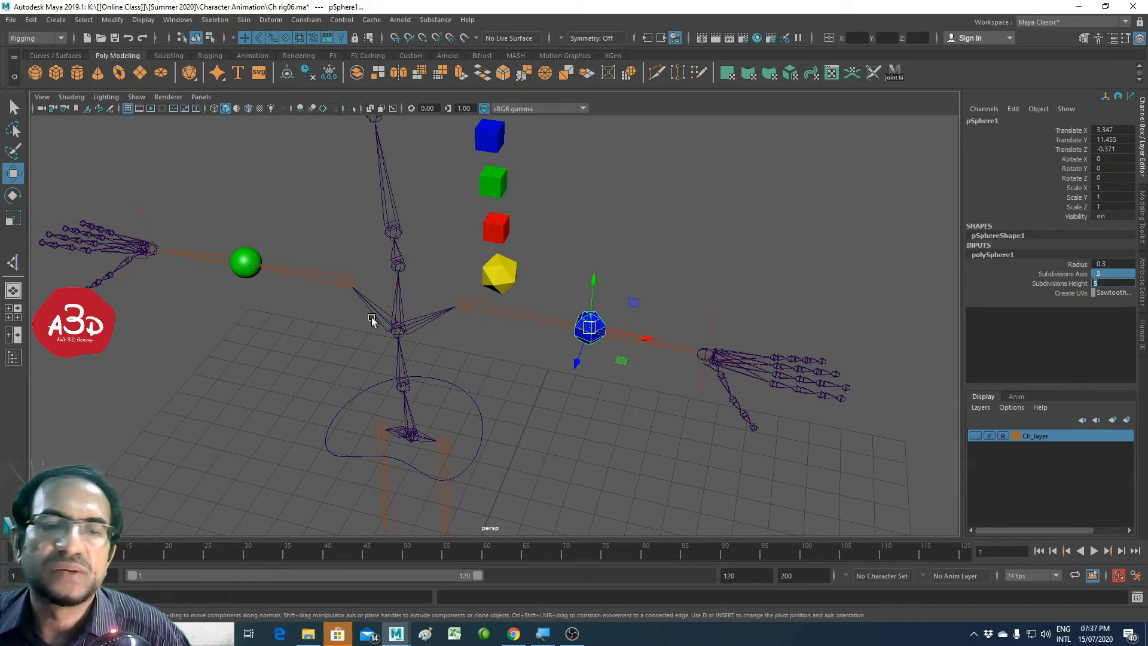
click(245, 270)
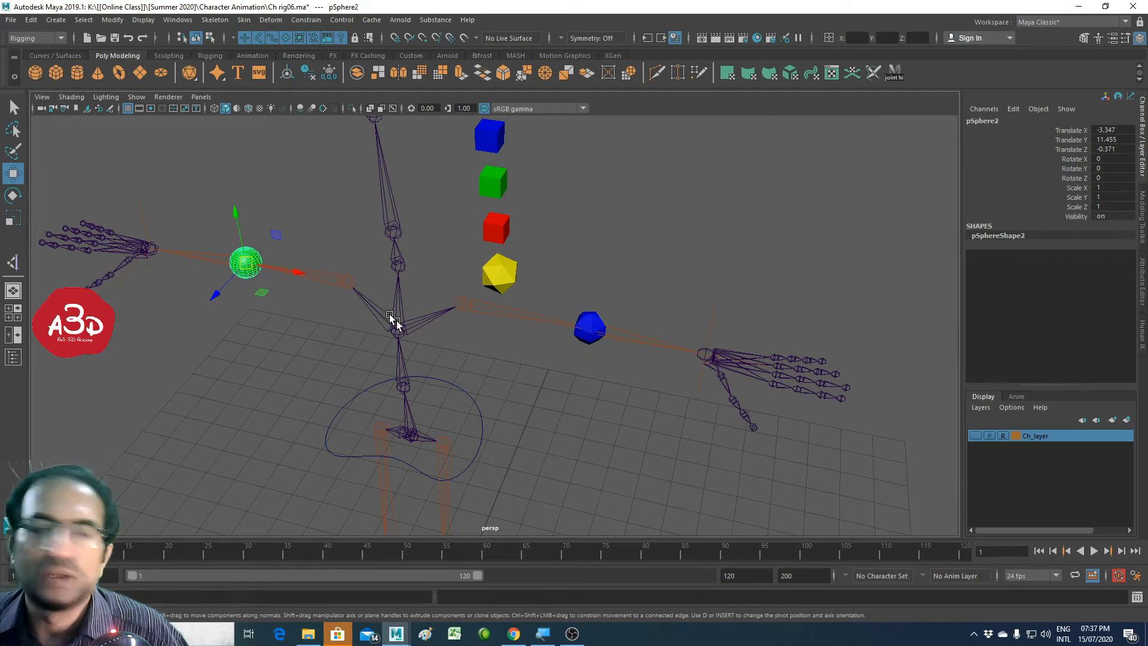
key(Delete)
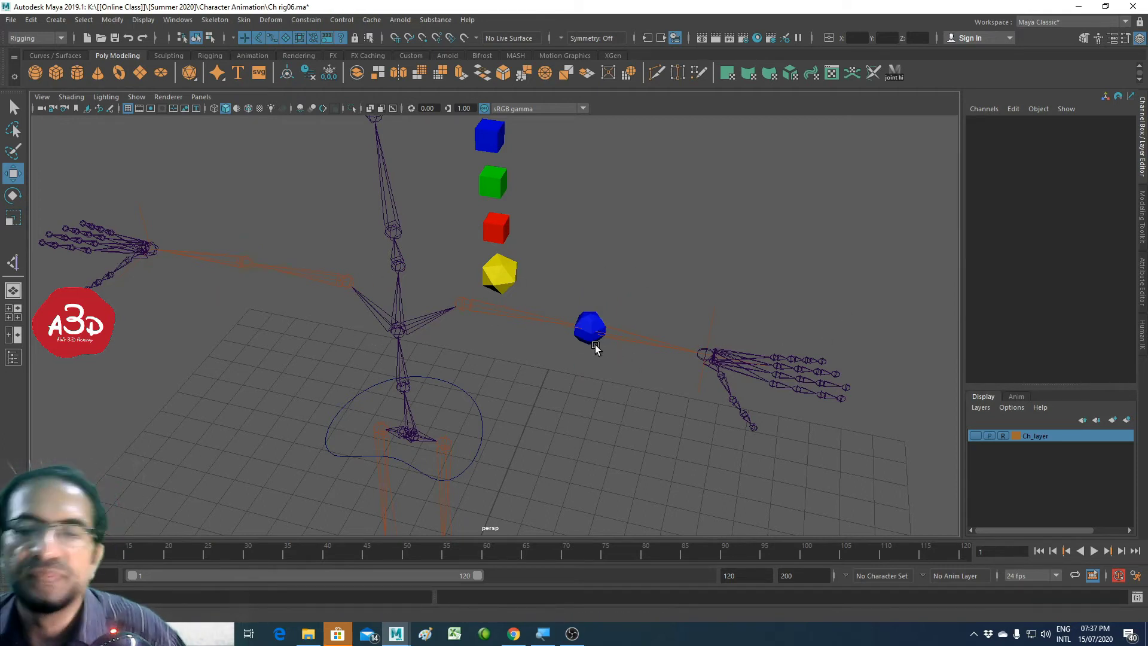
Step: Duplicate the low-poly blue sphere and move the copy along X to the other elbow
click(595, 346)
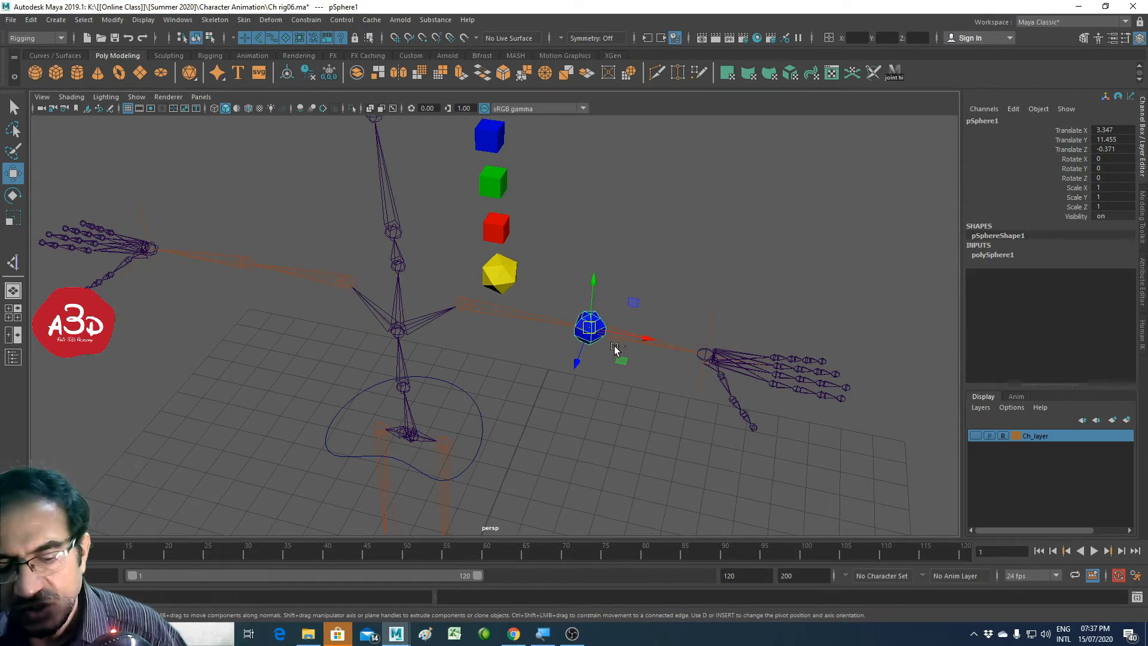
key(ctrl+d)
drag(643, 335, 238, 318)
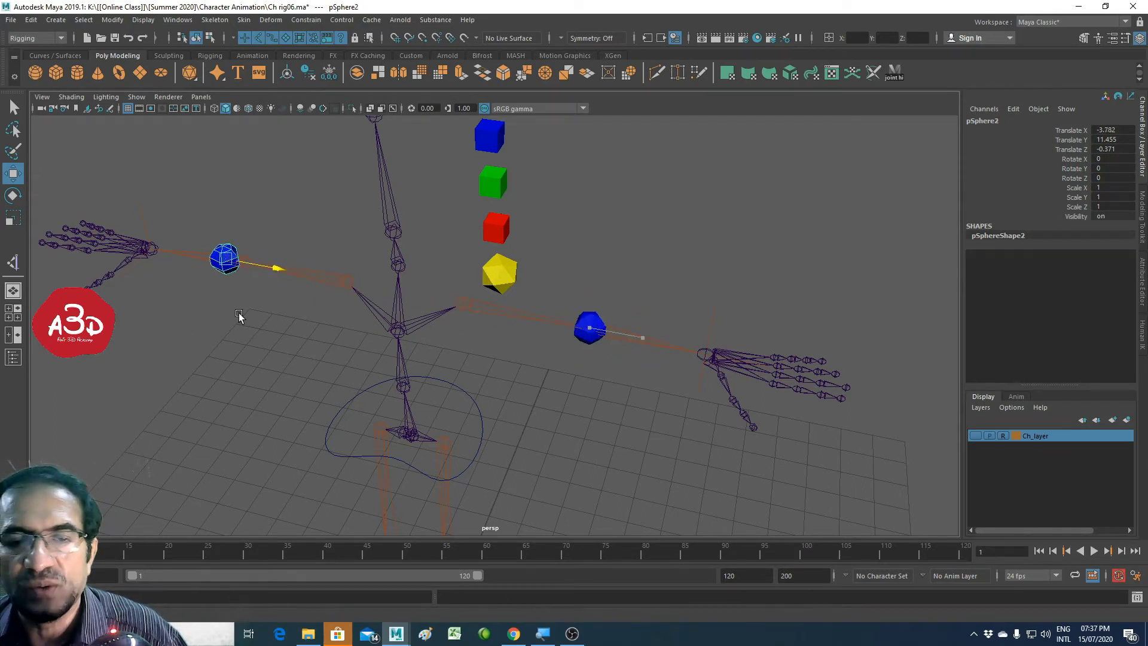
Step: Assign the existing green blinn12 material to the copied sphere
right_drag(229, 269, 221, 553)
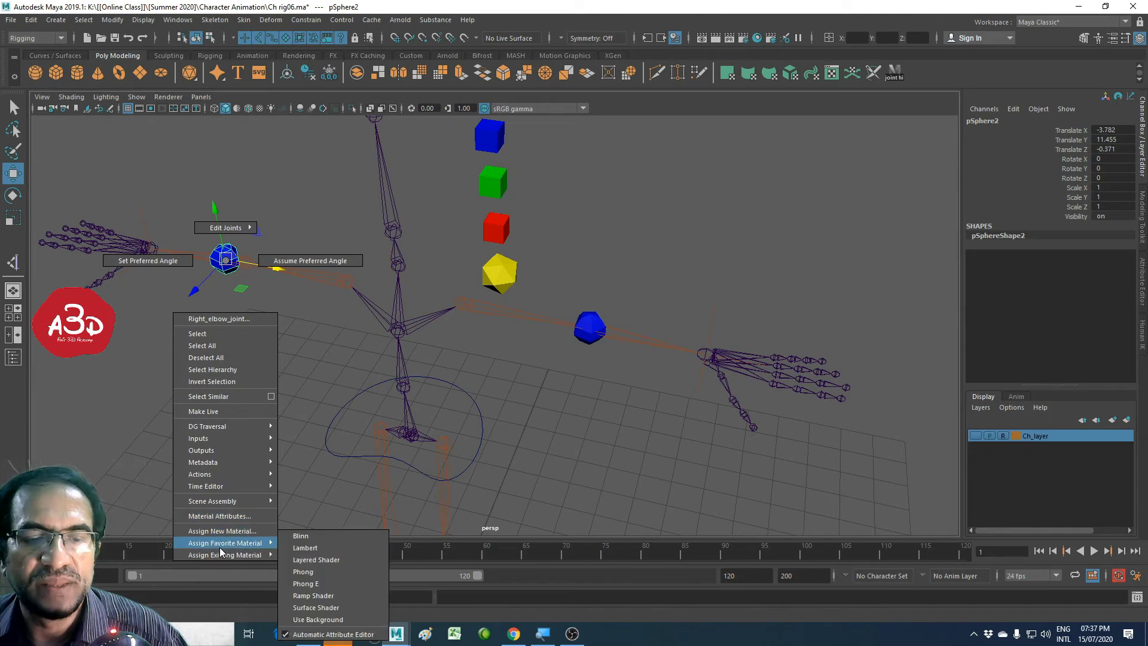
mouse_move(224, 554)
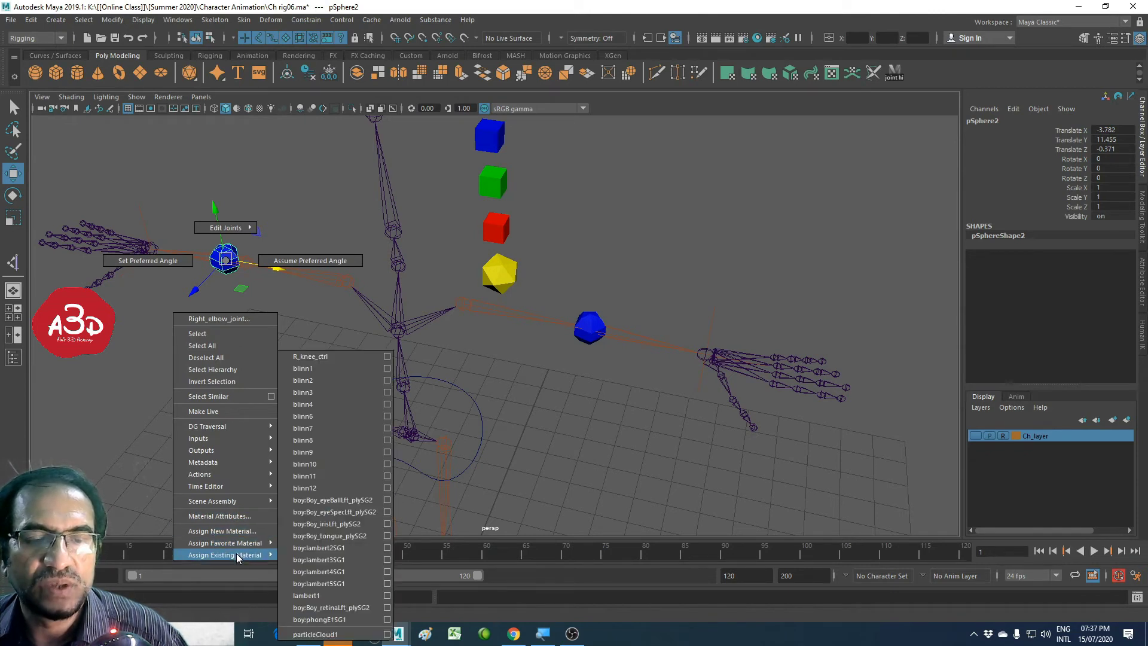
click(305, 488)
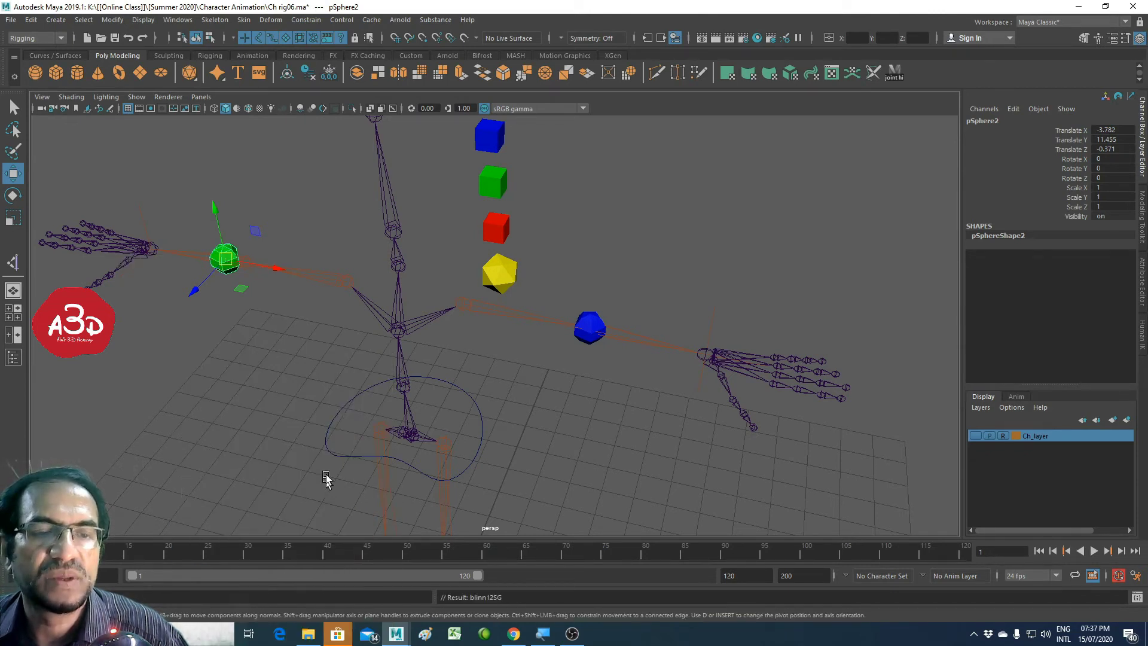
click(254, 382)
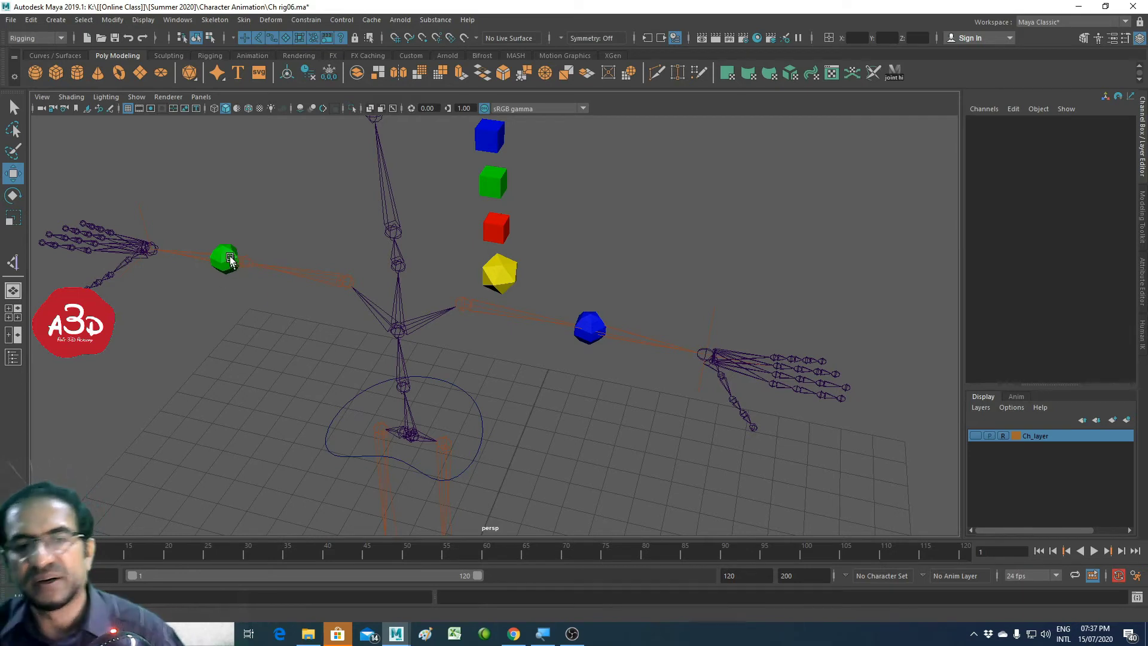
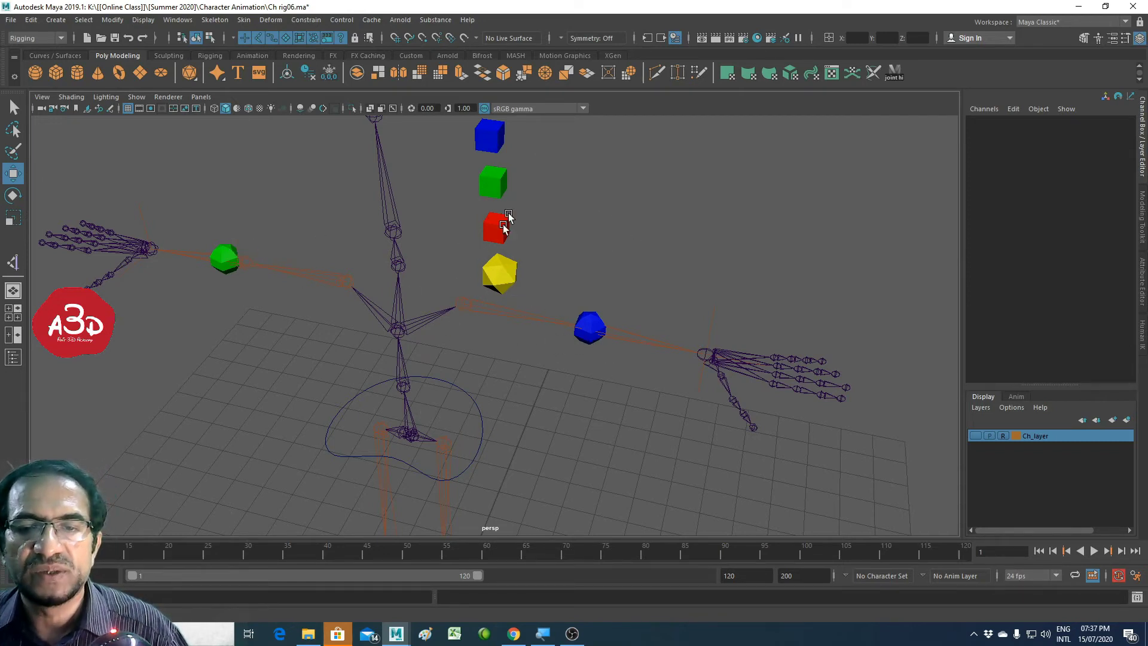
Step: Select both the green and blue elbow spheres
click(224, 246)
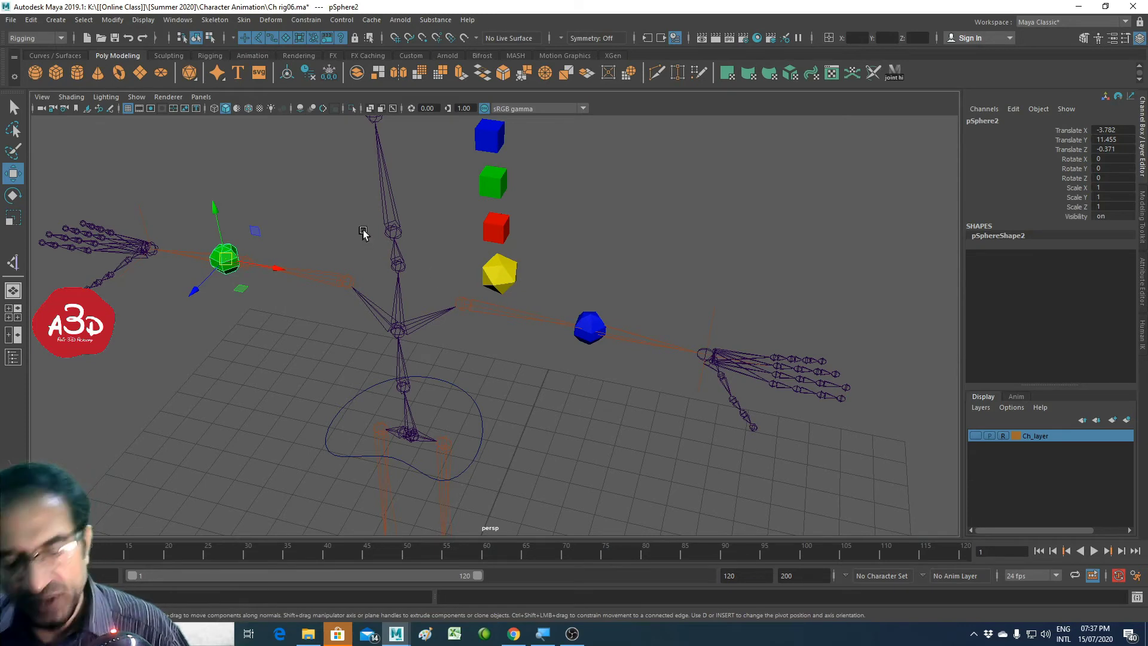
click(591, 321)
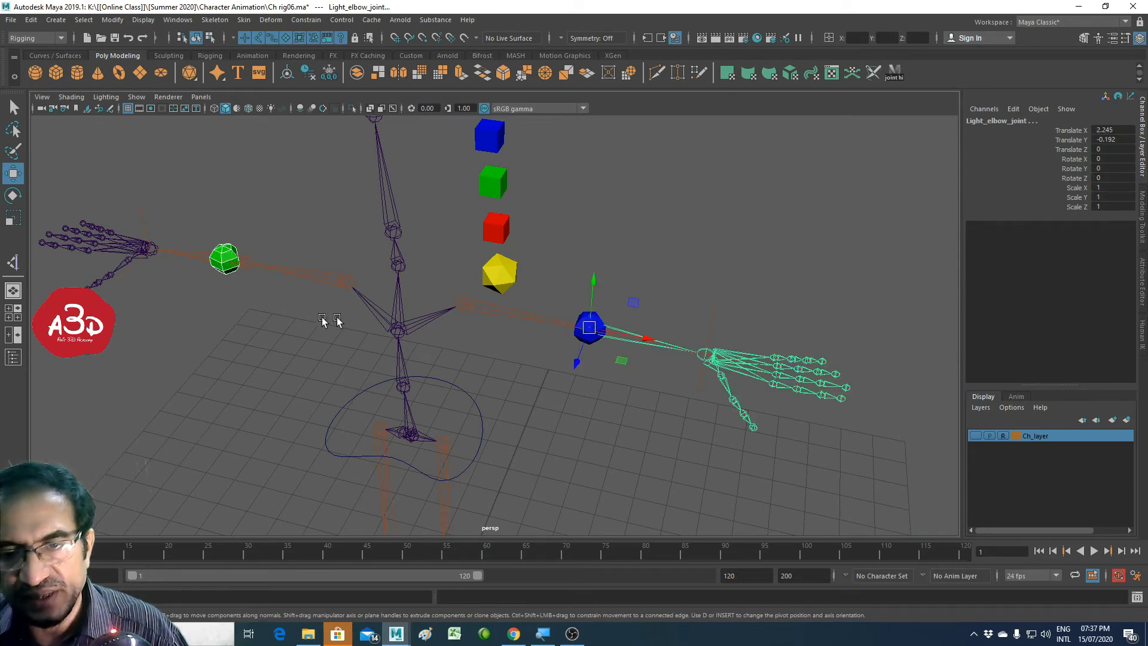
click(617, 400)
click(587, 340)
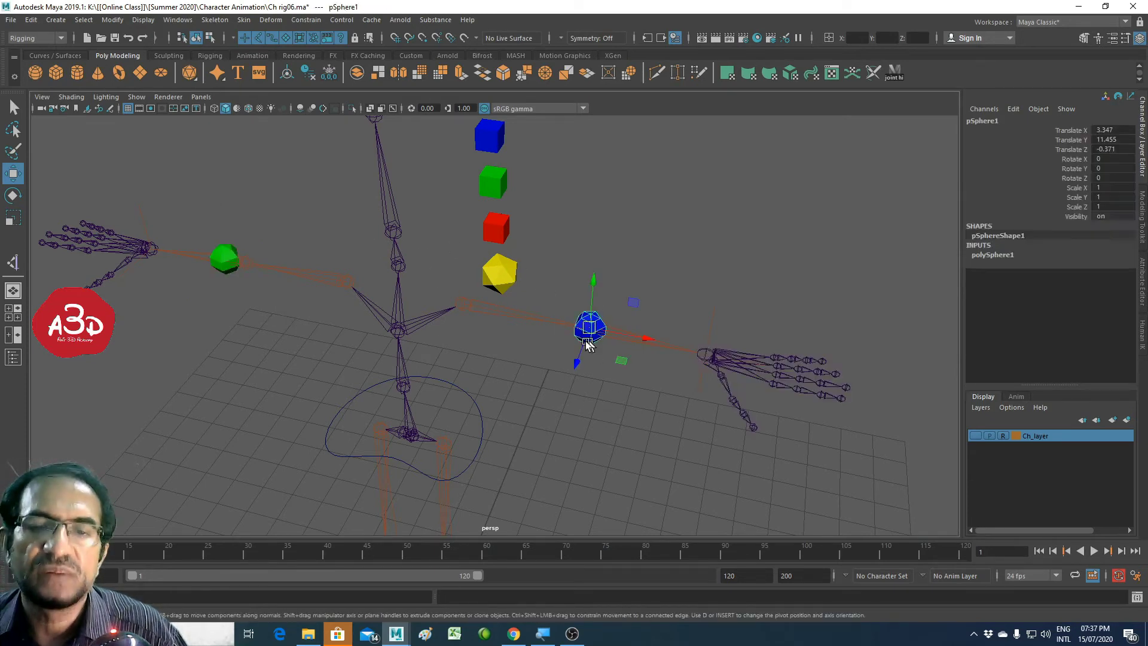
shift+click(226, 273)
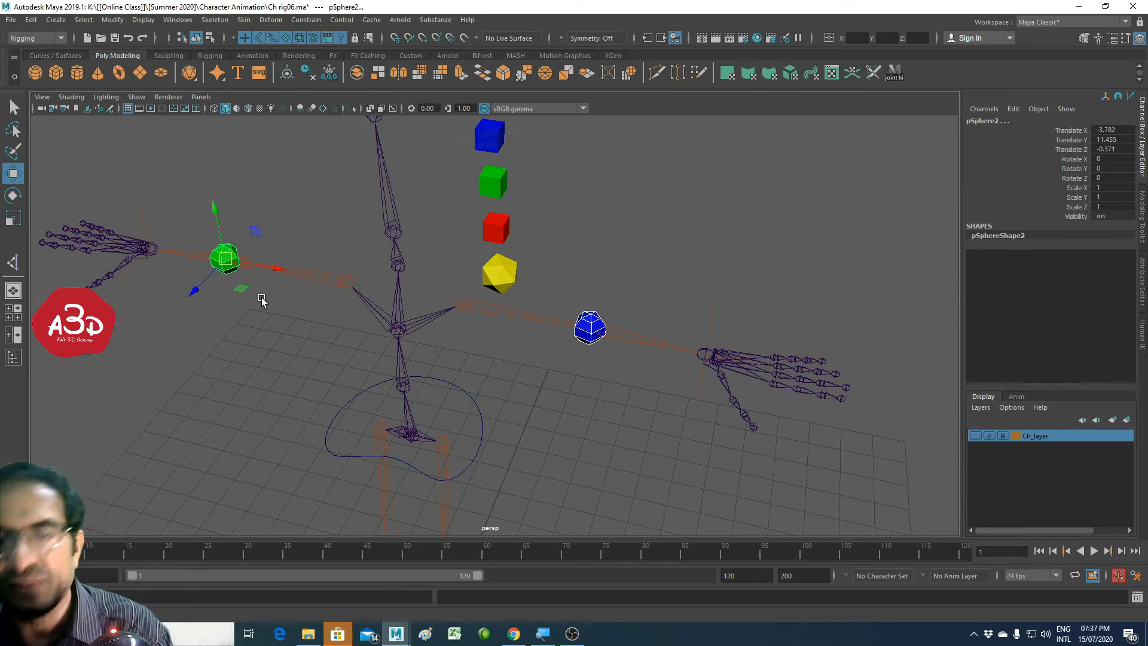
Step: Move both spheres' vertices back behind the arms, leaving their pivots at the elbows
key(F8)
drag(627, 392, 82, 183)
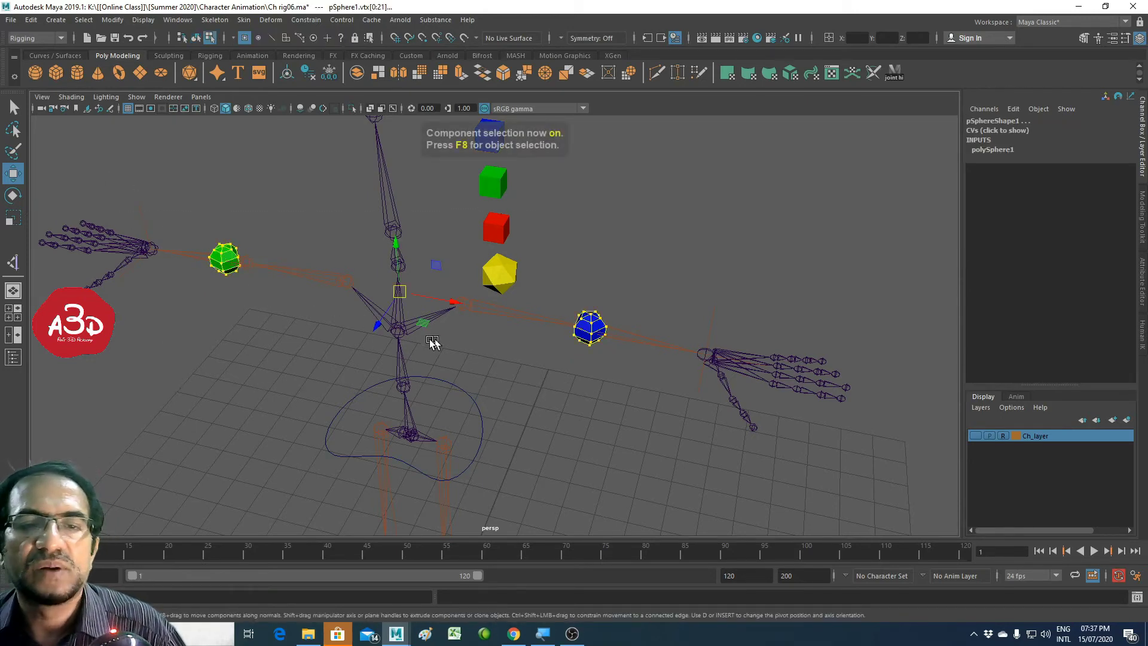
alt+drag(431, 342, 720, 313)
alt+right_drag(720, 313, 262, 401)
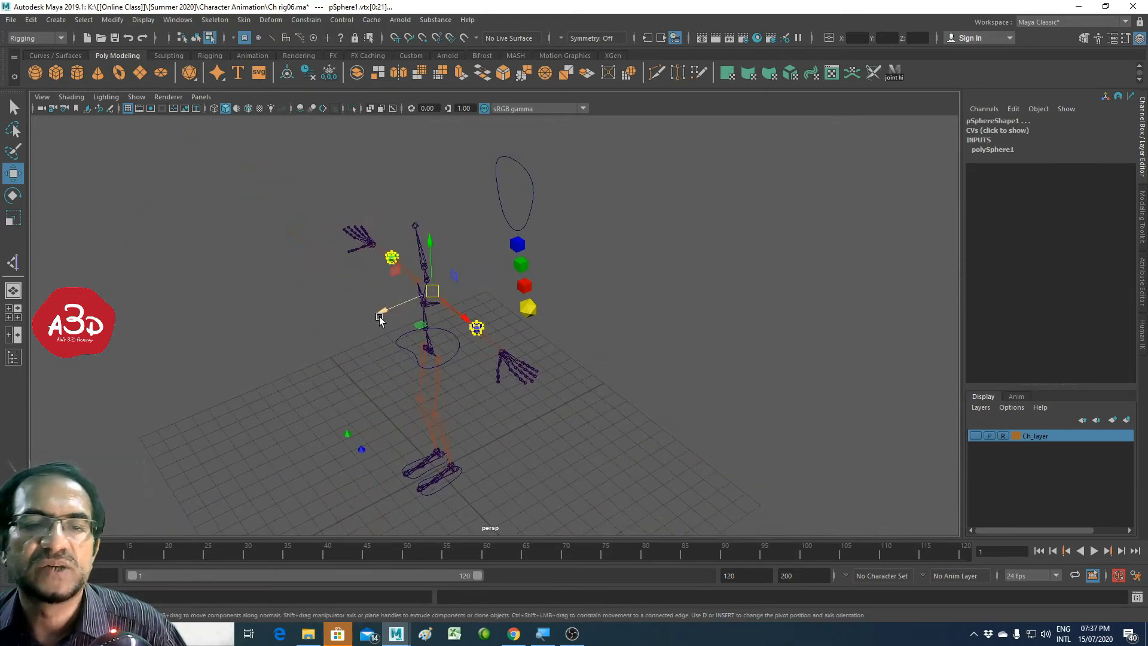
mouse_move(379, 317)
alt+mouse_down()
mouse_move(495, 290)
mouse_move(465, 324)
mouse_move(502, 314)
mouse_move(430, 358)
mouse_move(397, 333)
mouse_move(483, 313)
alt+mouse_up()
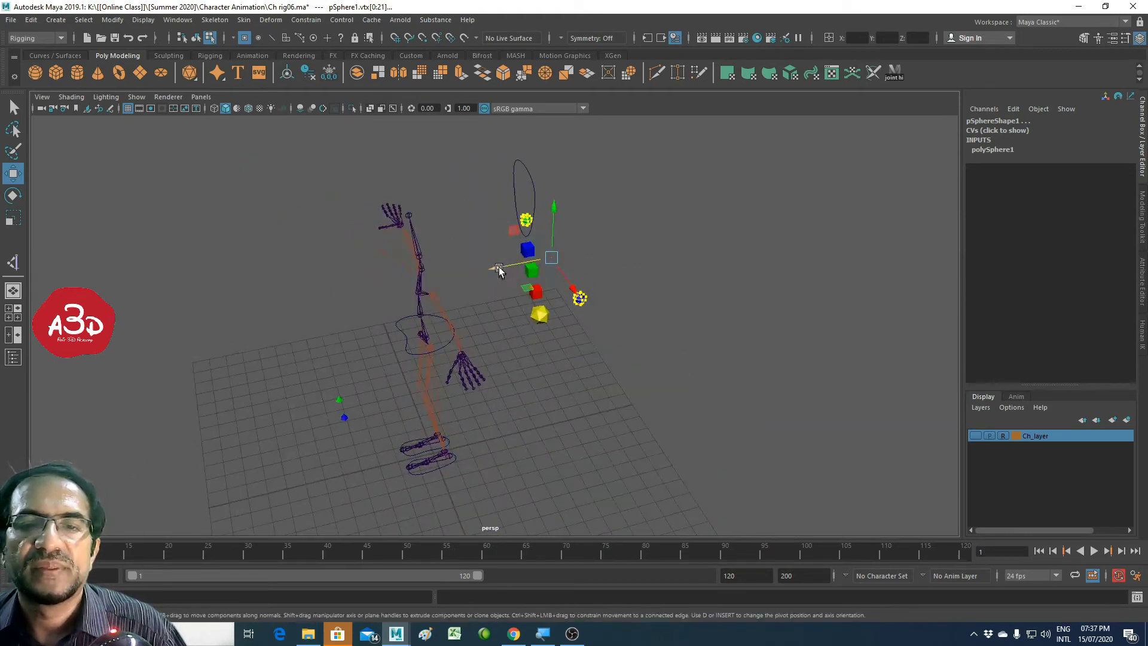
key(F8)
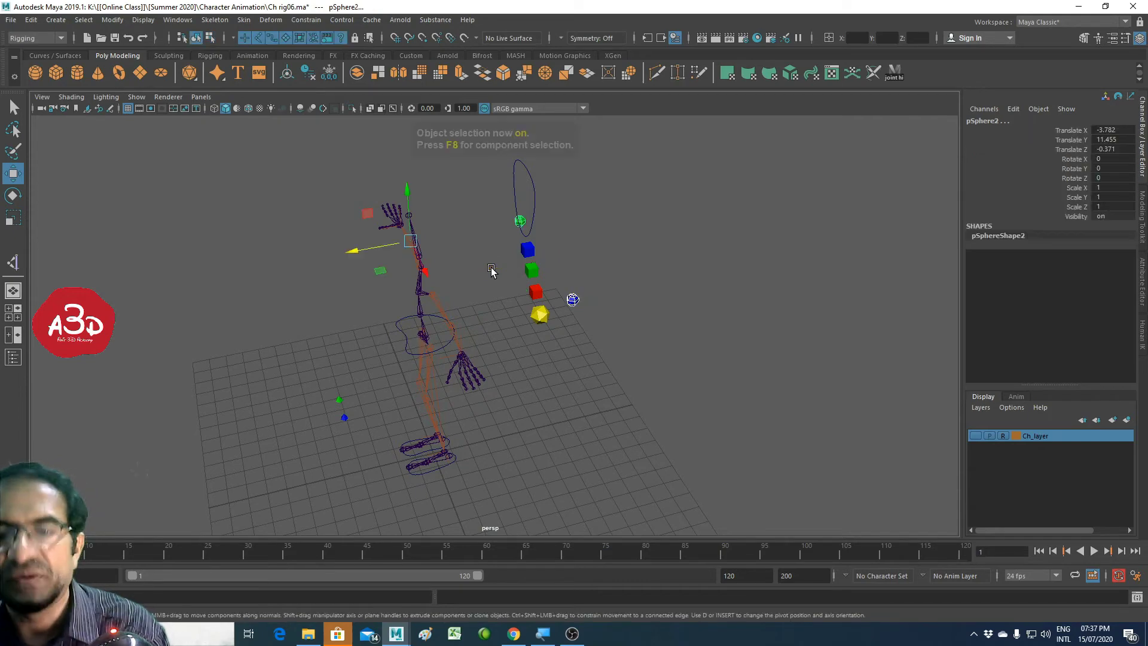
click(746, 352)
mouse_move(648, 366)
alt+mouse_down()
mouse_move(460, 392)
mouse_move(470, 389)
mouse_move(440, 410)
mouse_move(662, 392)
mouse_move(649, 367)
alt+mouse_up()
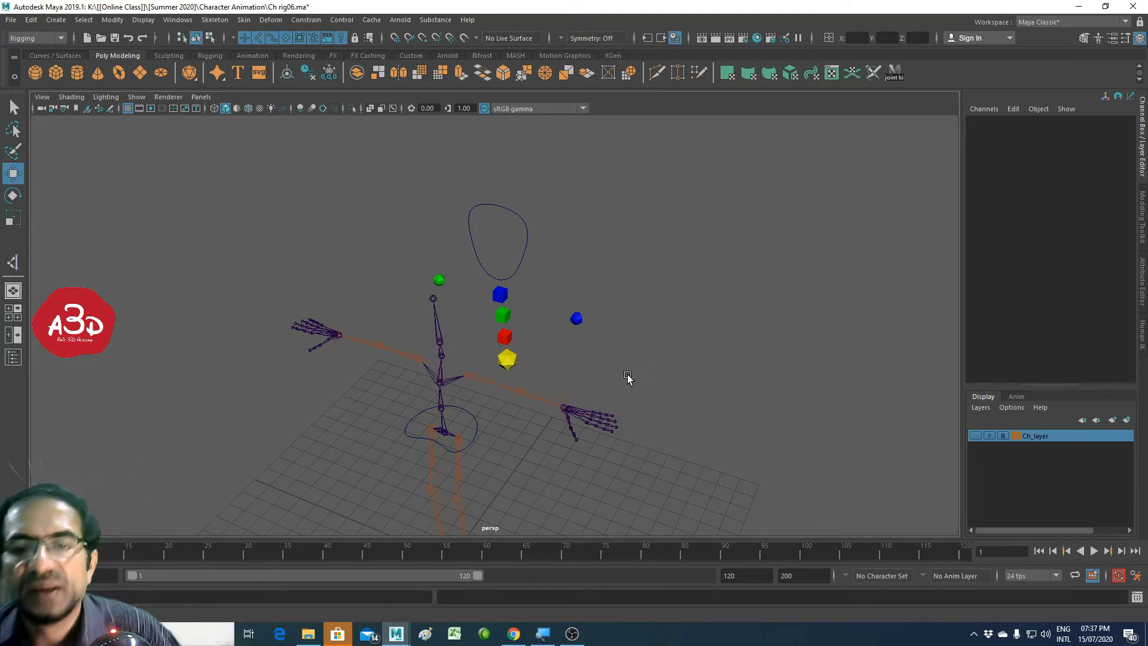
Step: Rename the blue elbow sphere (pSphere1) to L_elbow_ctrl
click(577, 321)
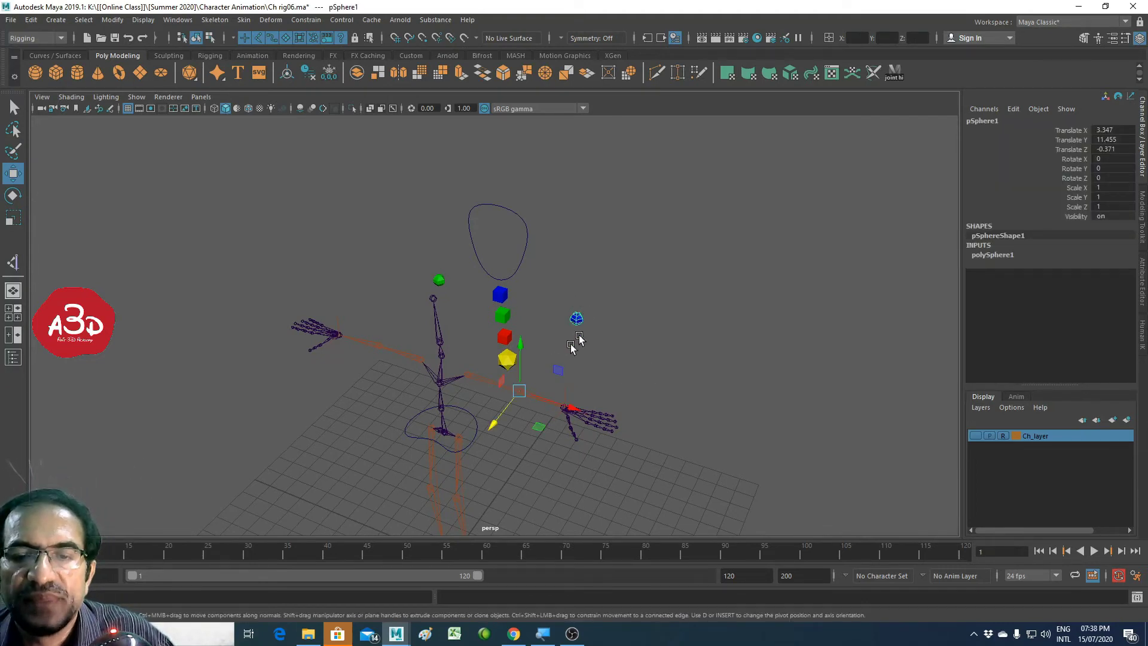
alt+drag(577, 346, 539, 441)
alt+right_drag(539, 441, 604, 421)
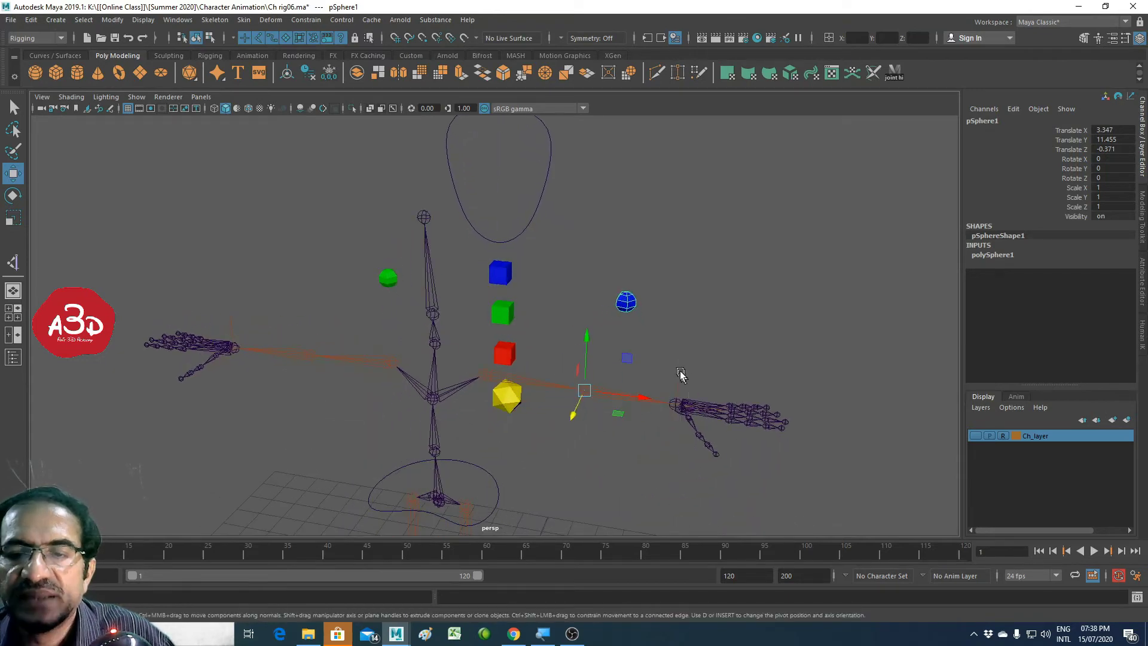
drag(699, 351, 658, 386)
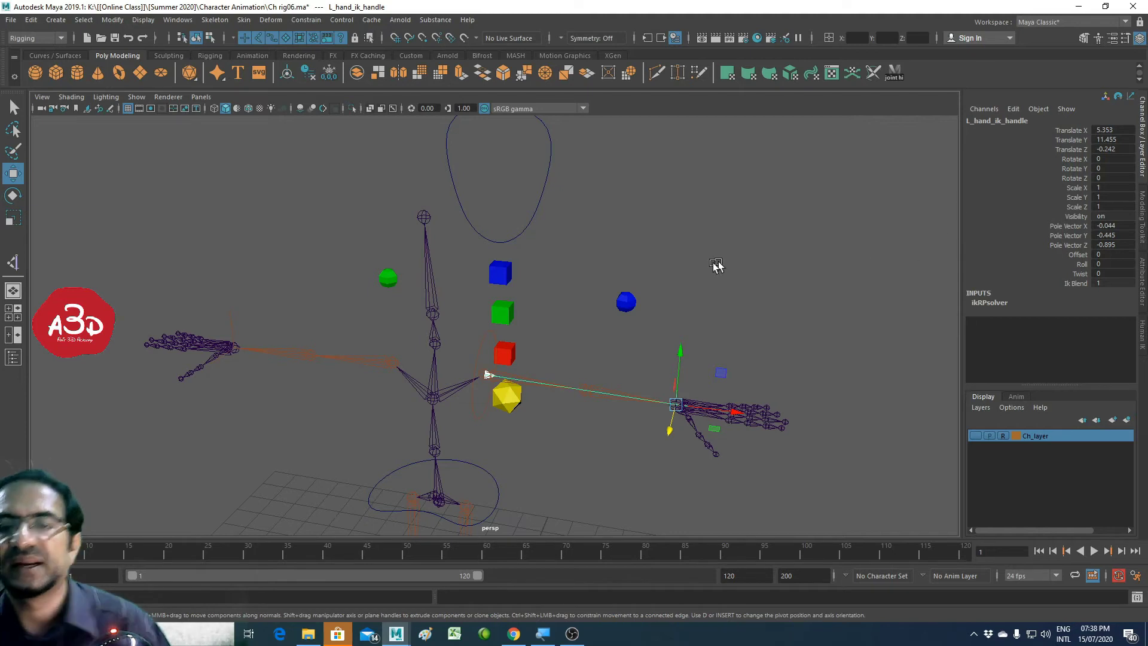
click(633, 304)
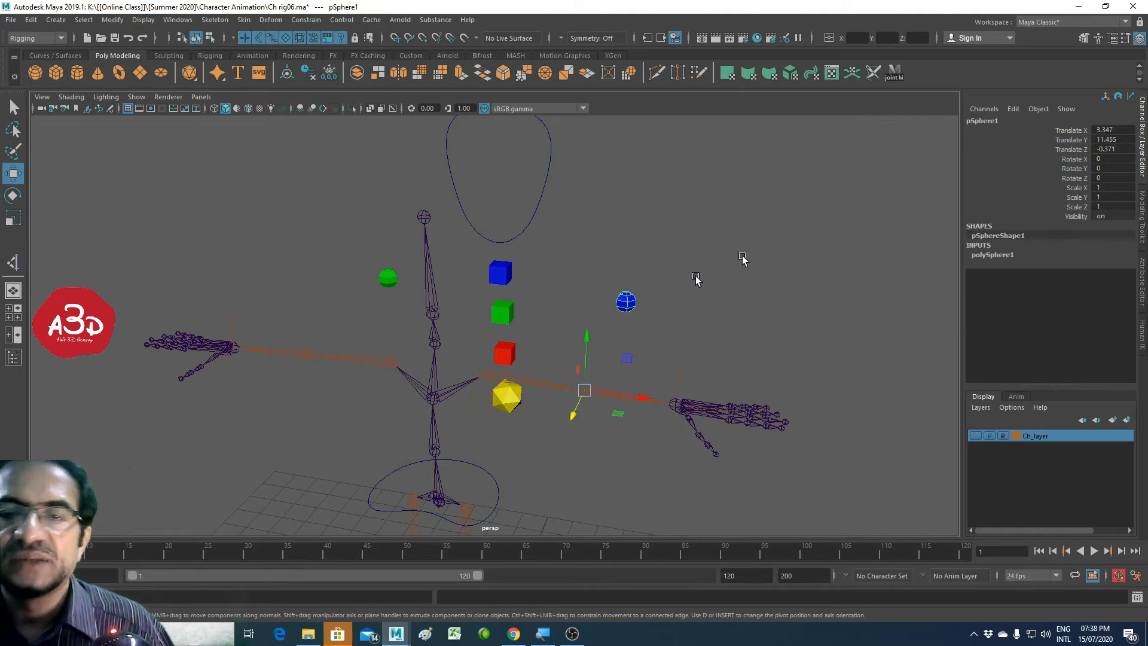
double_click(990, 120)
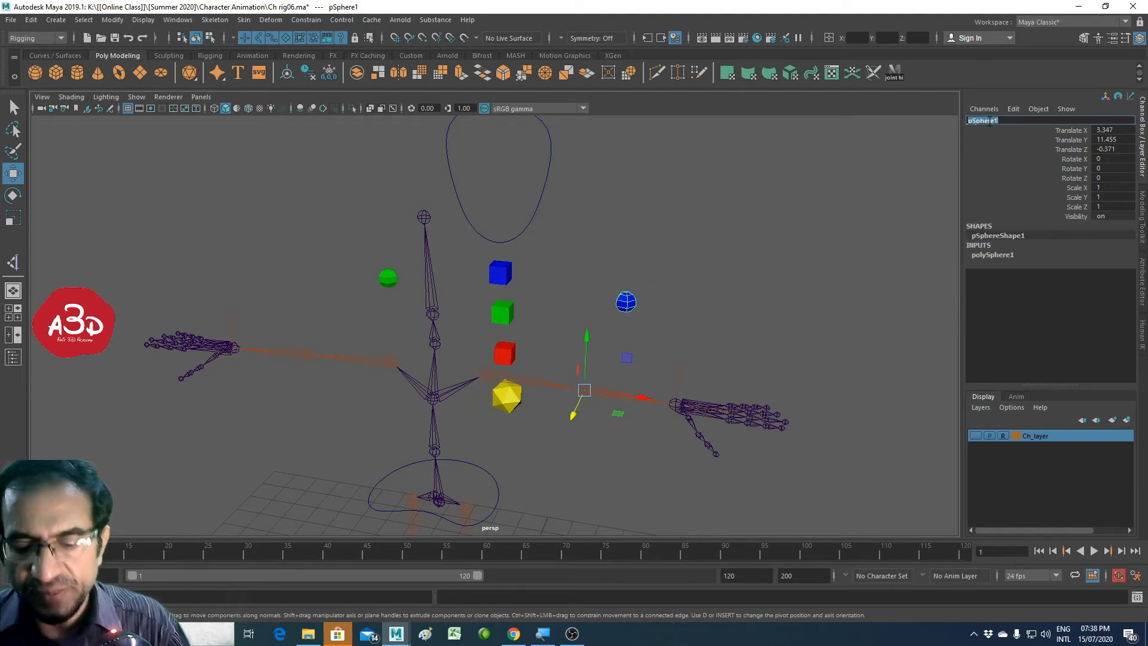
text(L elbow ctrl)
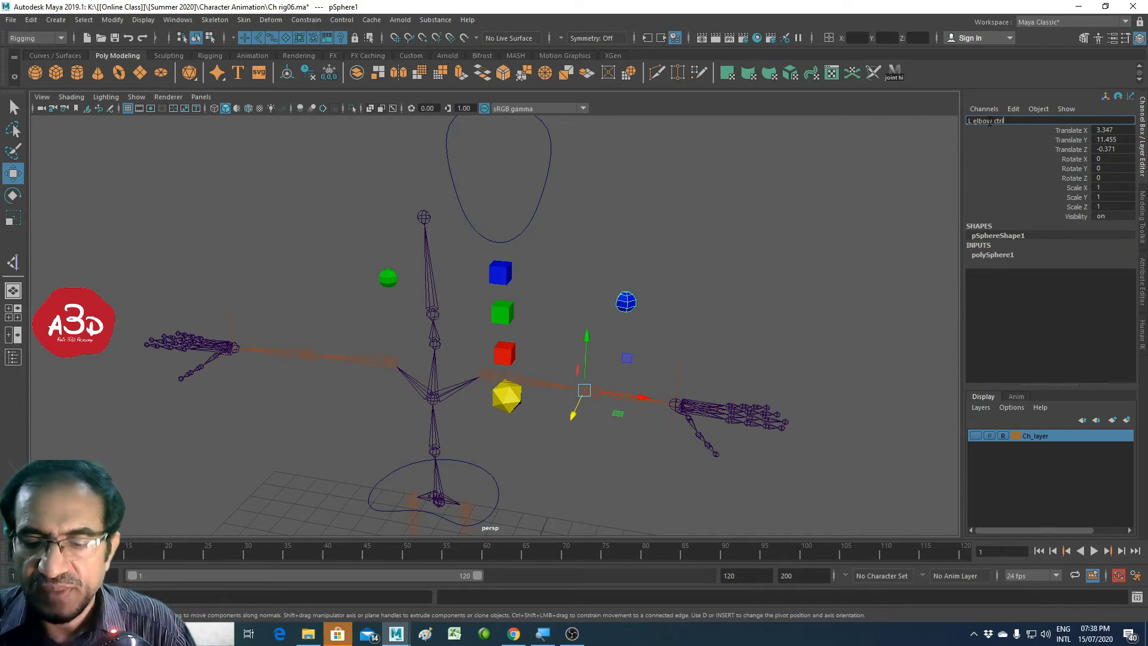
key(Return)
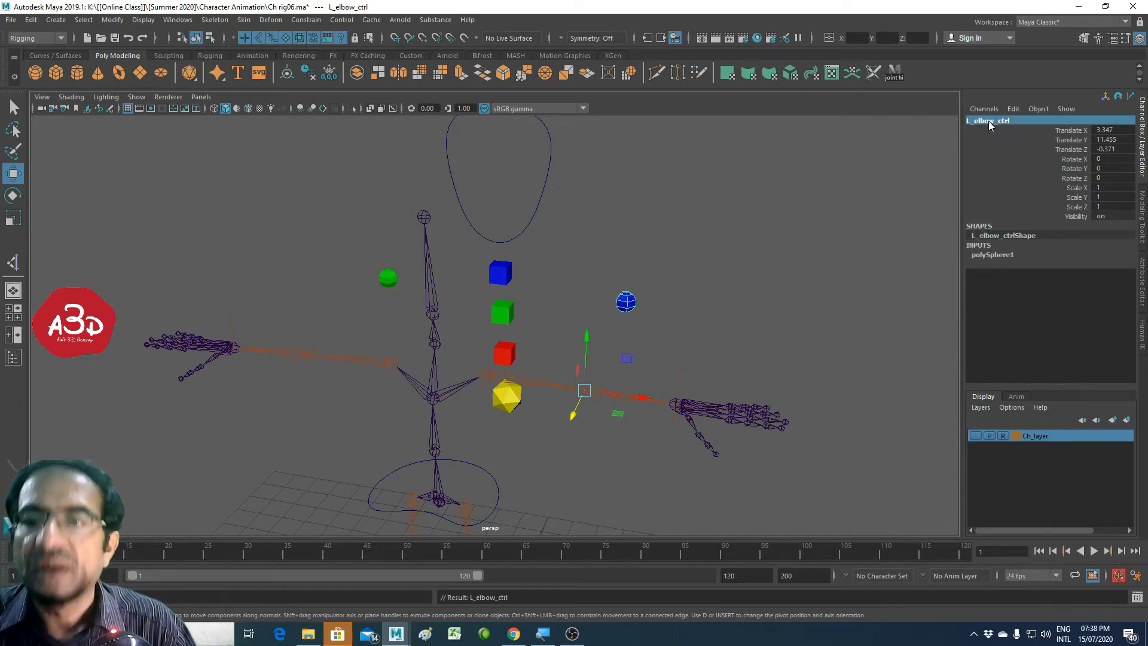
Step: Rename the green elbow sphere (pSphere2) to R_elbow_ctrl
click(392, 281)
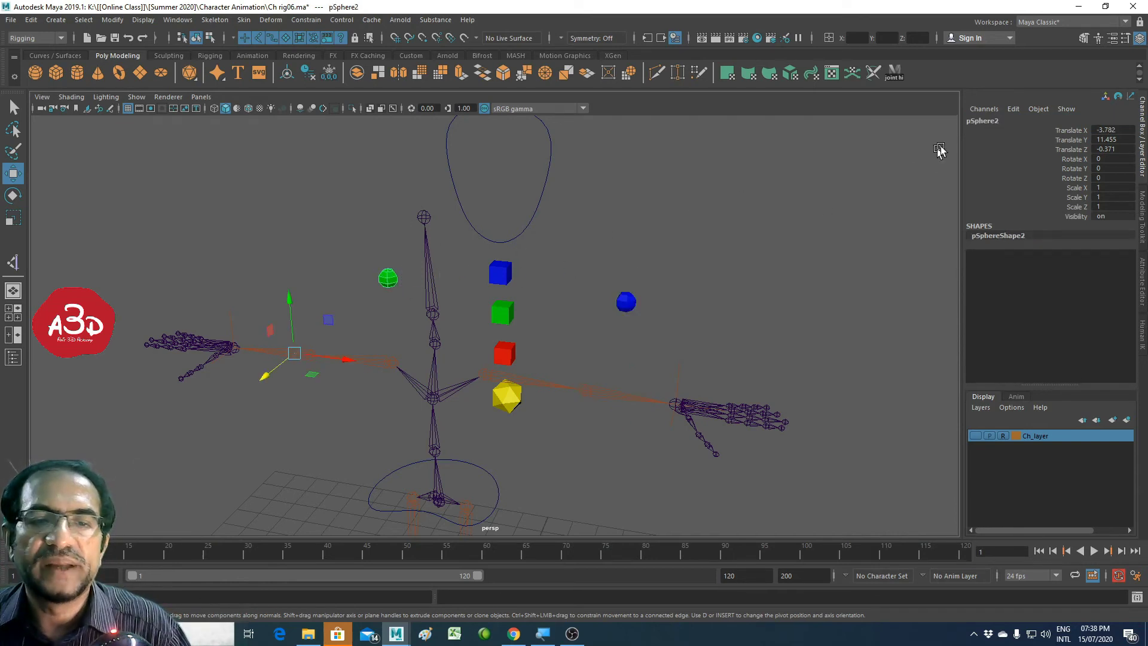
double_click(992, 121)
text(R_elbow_ctrl)
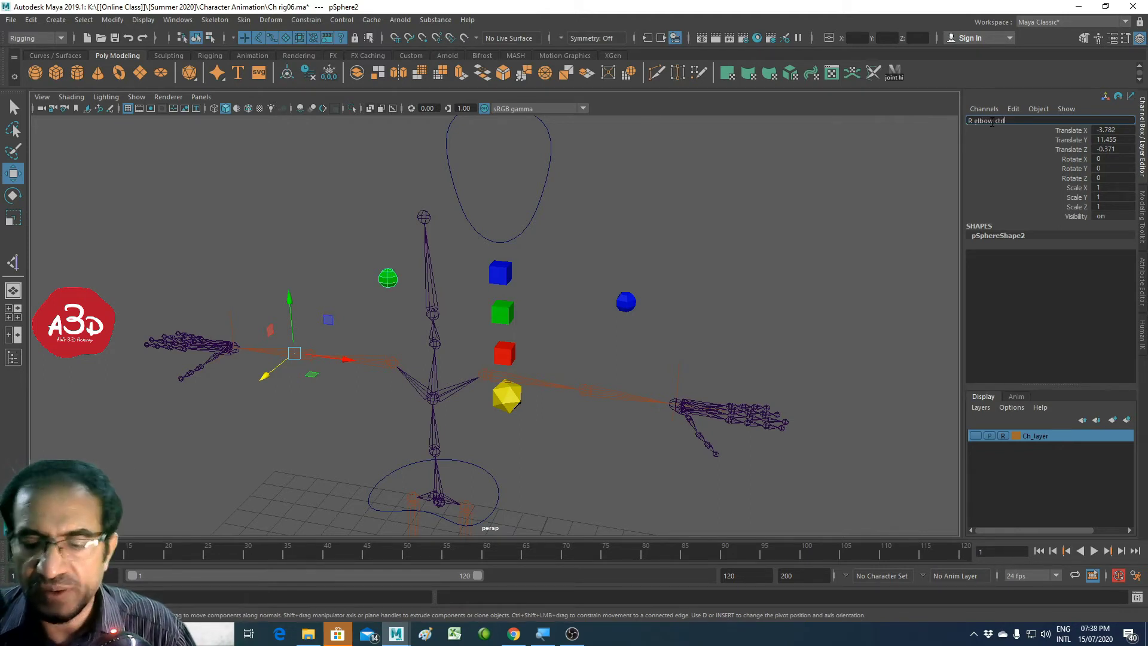
key(Return)
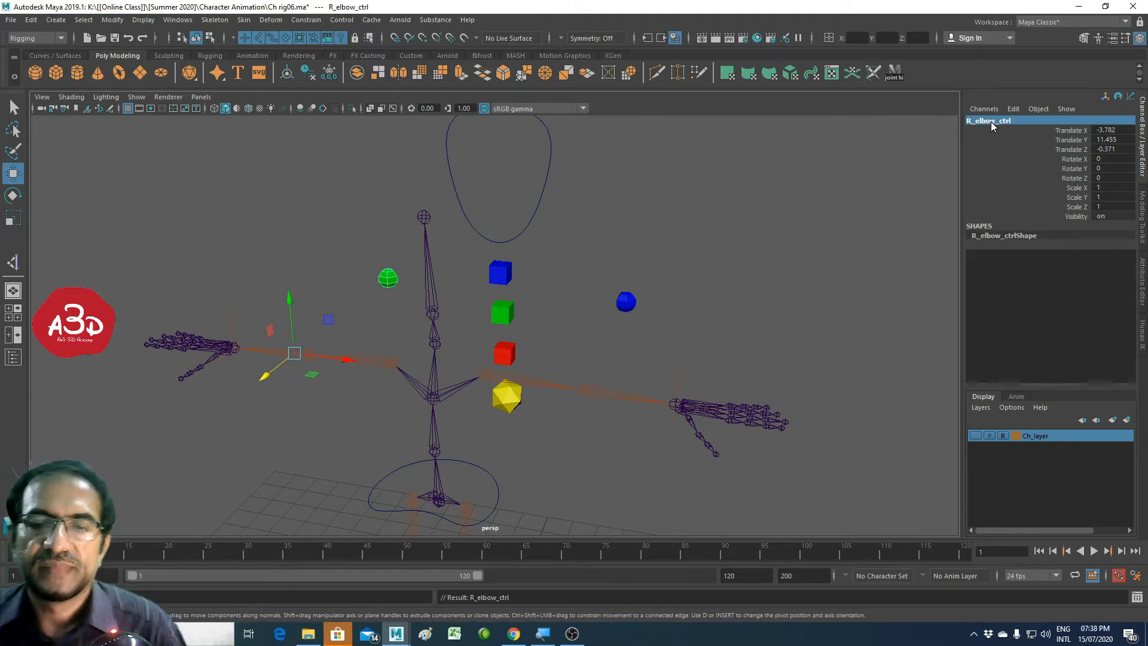
click(719, 235)
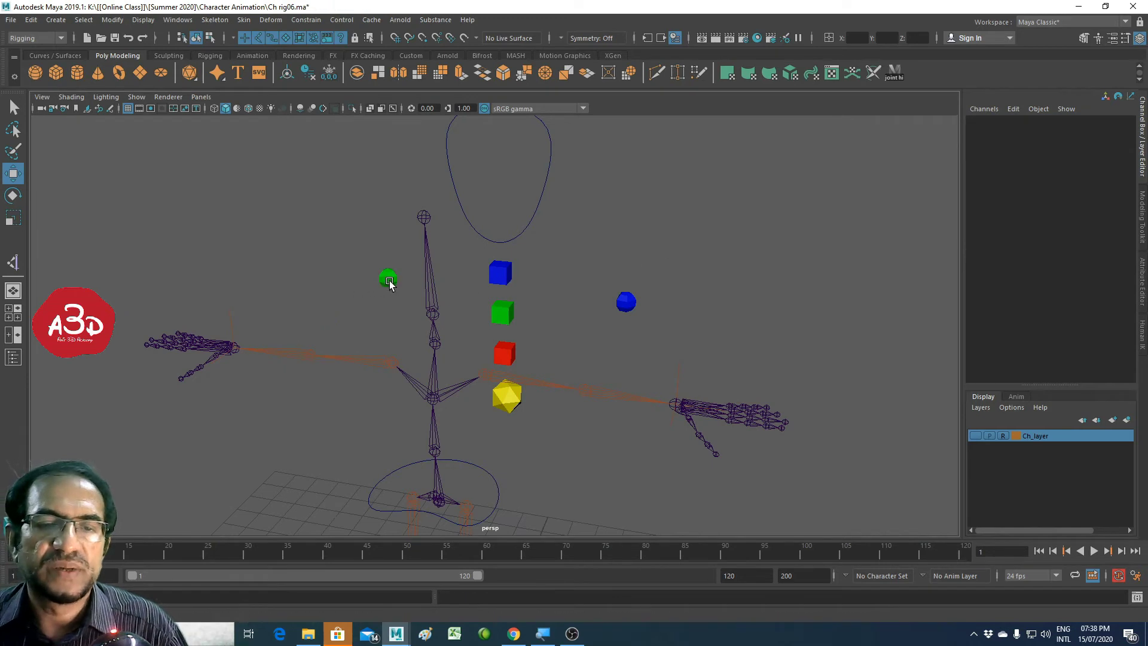
Step: Pole-vector constrain the right hand IK handle to R_elbow_ctrl
click(388, 279)
click(235, 319)
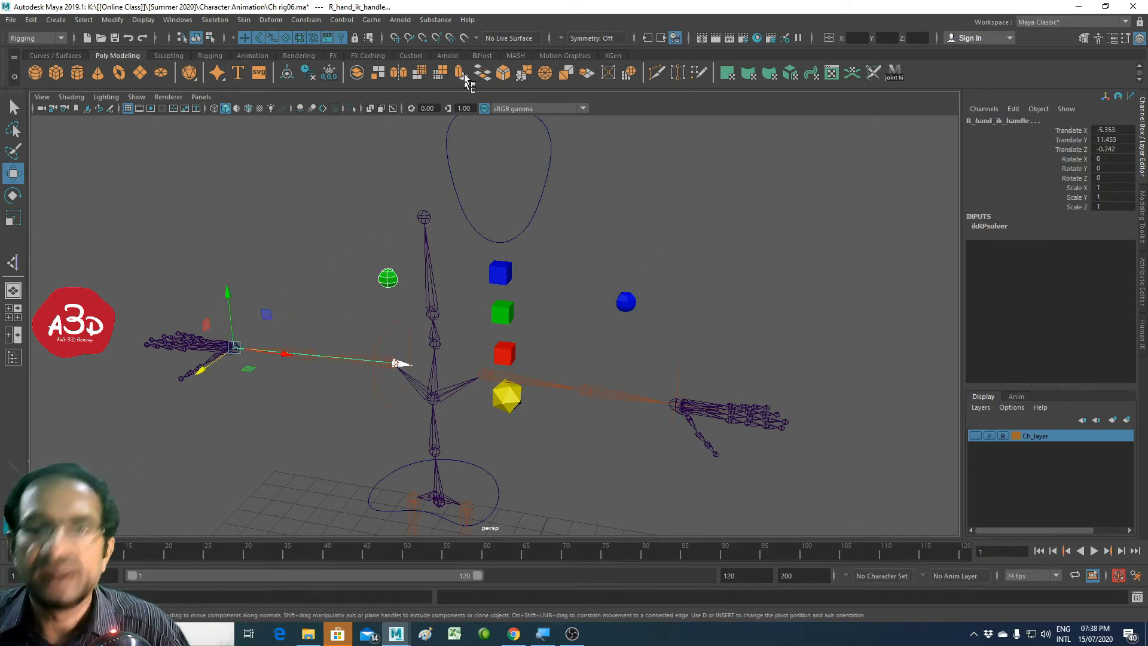
click(311, 24)
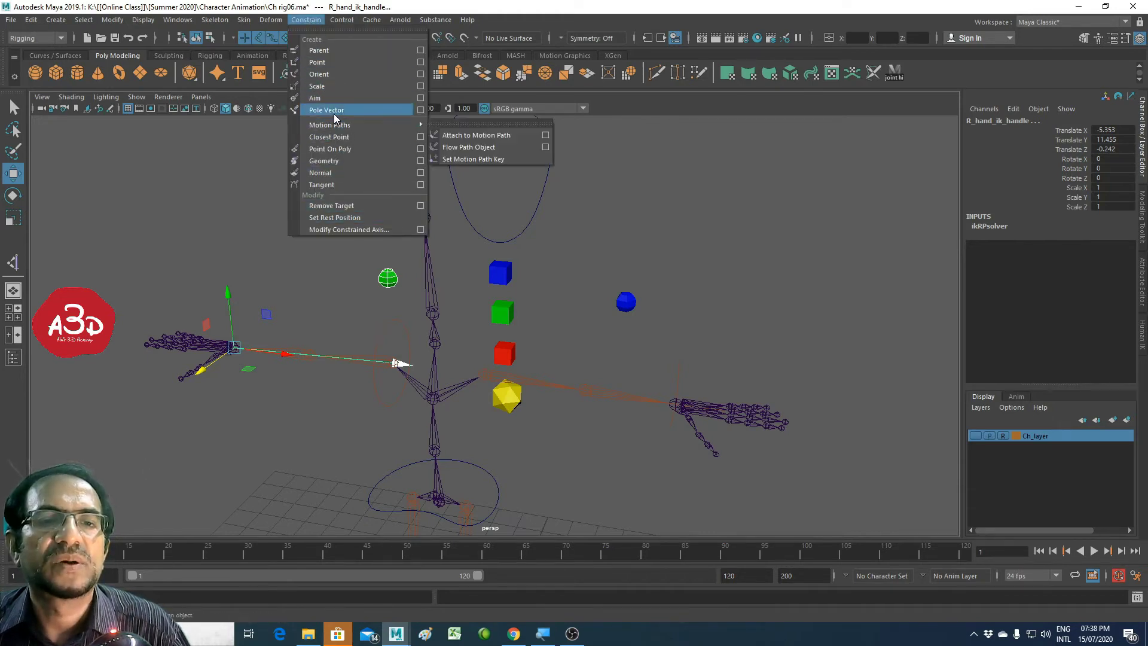
click(335, 109)
click(661, 328)
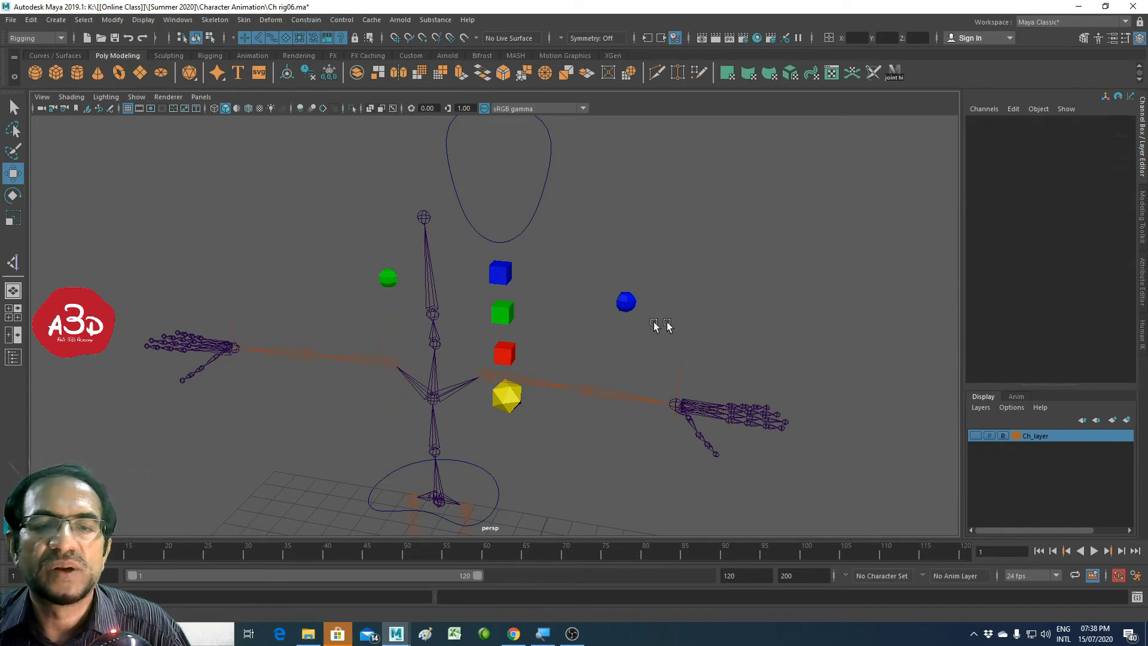
Step: Pole-vector constrain the left hand IK handle to L_elbow_ctrl
click(626, 303)
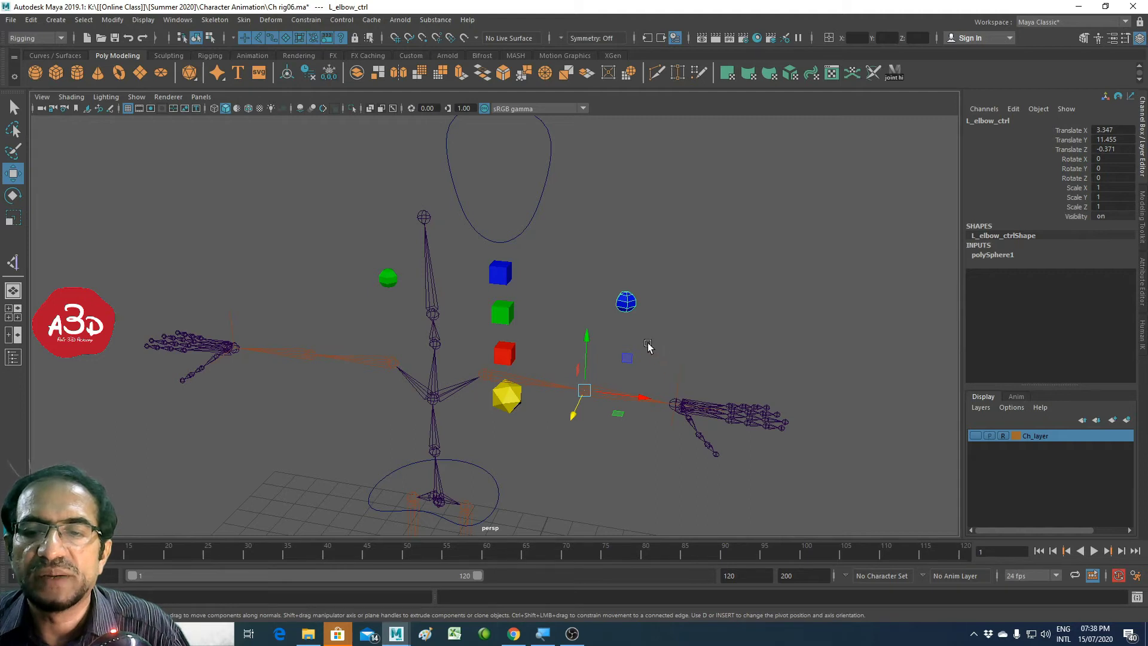
click(695, 367)
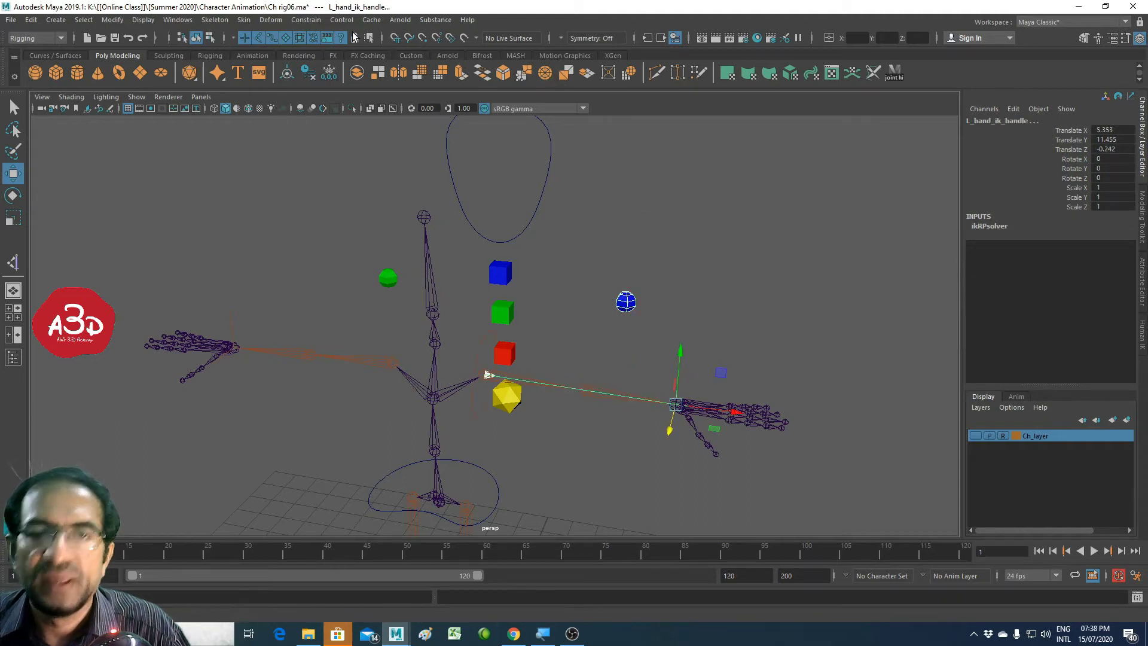
click(335, 20)
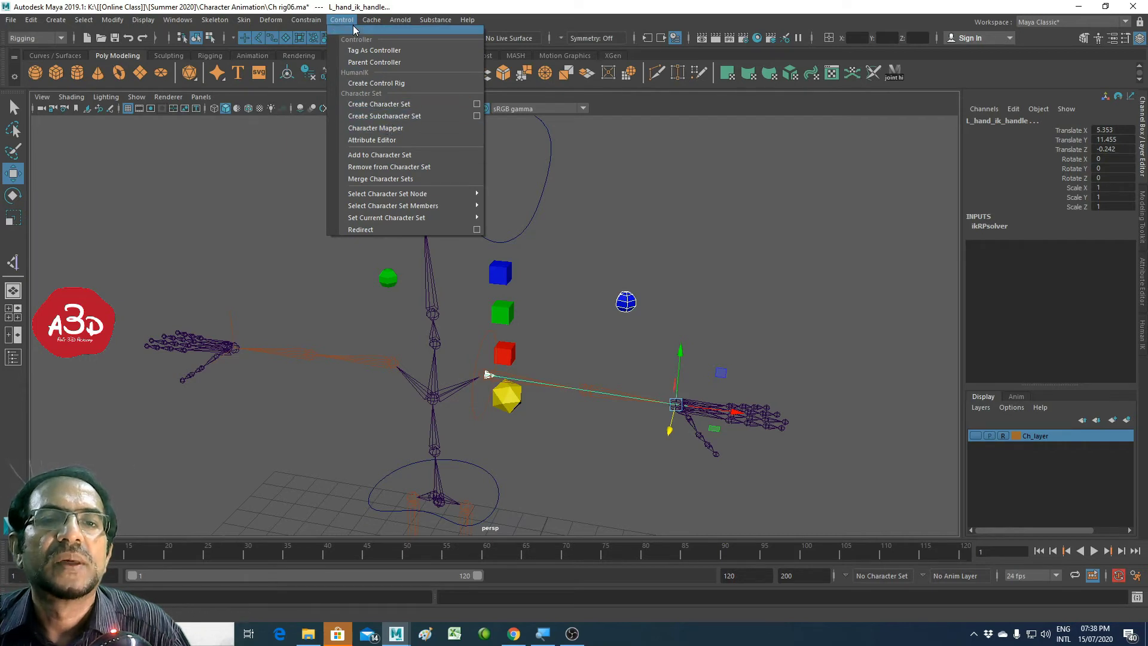
click(338, 110)
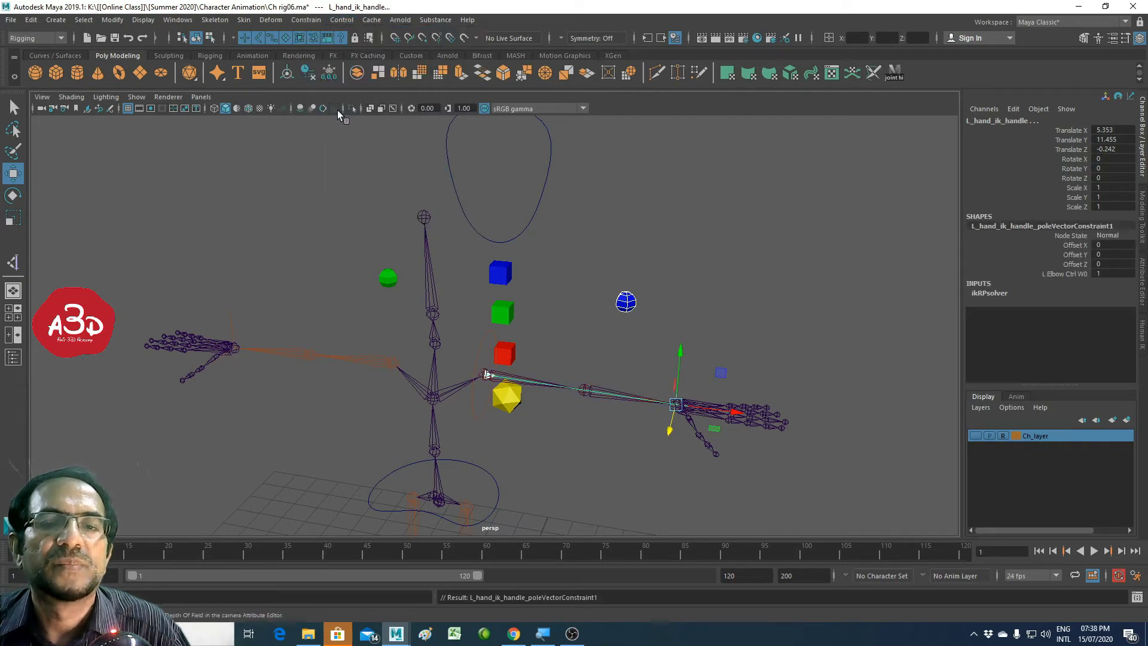
click(739, 308)
mouse_move(787, 326)
alt+mouse_down()
mouse_move(572, 339)
mouse_move(555, 382)
mouse_move(588, 421)
mouse_move(564, 405)
mouse_move(559, 356)
alt+mouse_up()
Step: Test-move L_elbow_ctrl down to check the arm bend, undo it, and save as Ch rig06.ma
click(578, 304)
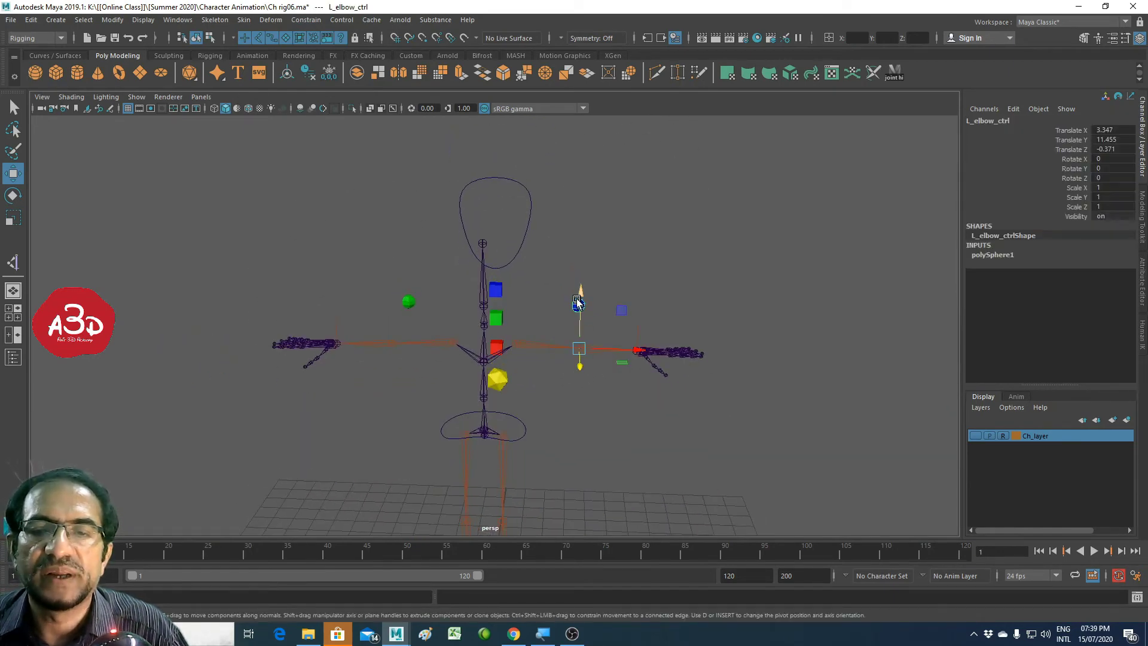
drag(583, 298, 610, 383)
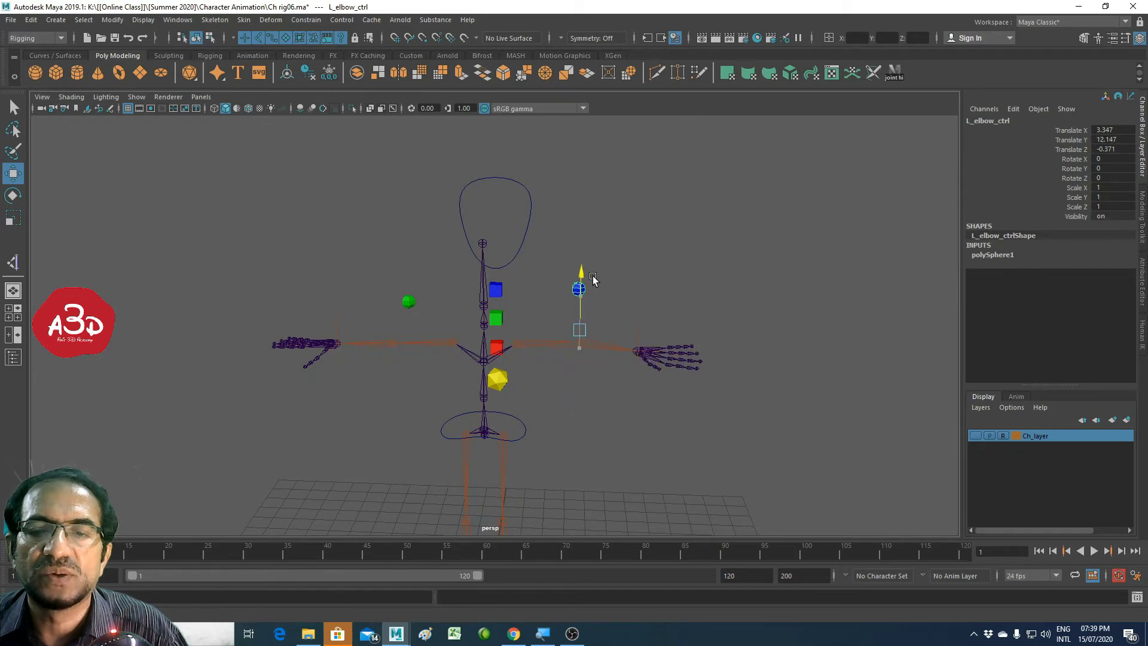
key(ctrl+z)
click(607, 423)
mouse_move(608, 423)
alt+mouse_down()
mouse_move(571, 440)
mouse_move(618, 432)
mouse_move(608, 340)
alt+mouse_up()
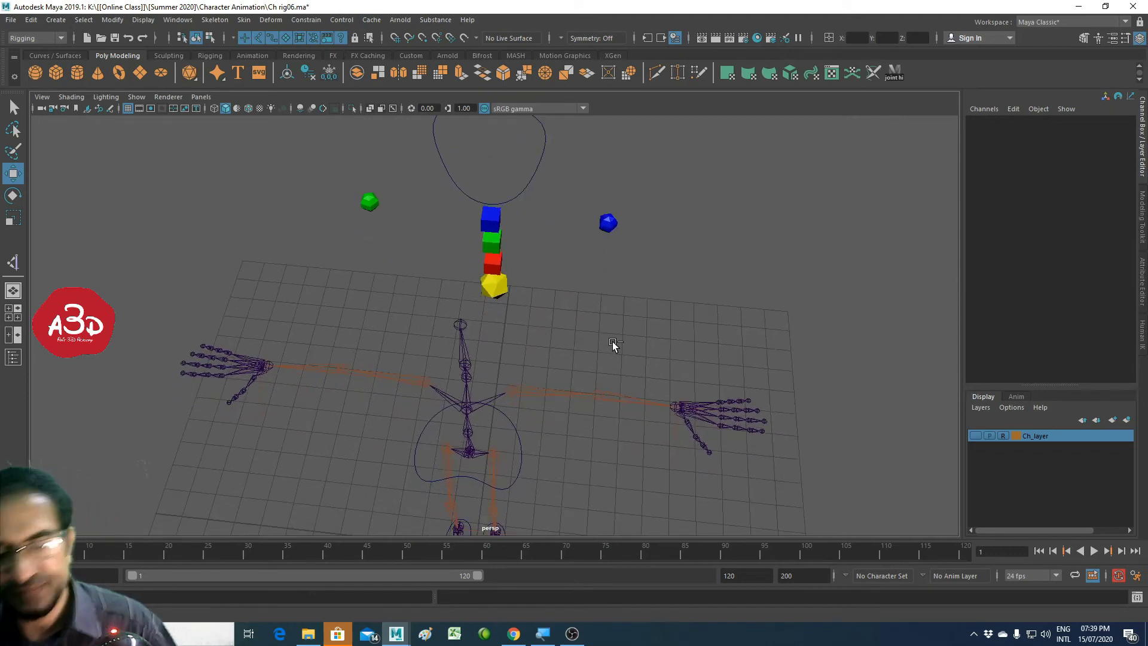
key(ctrl+s)
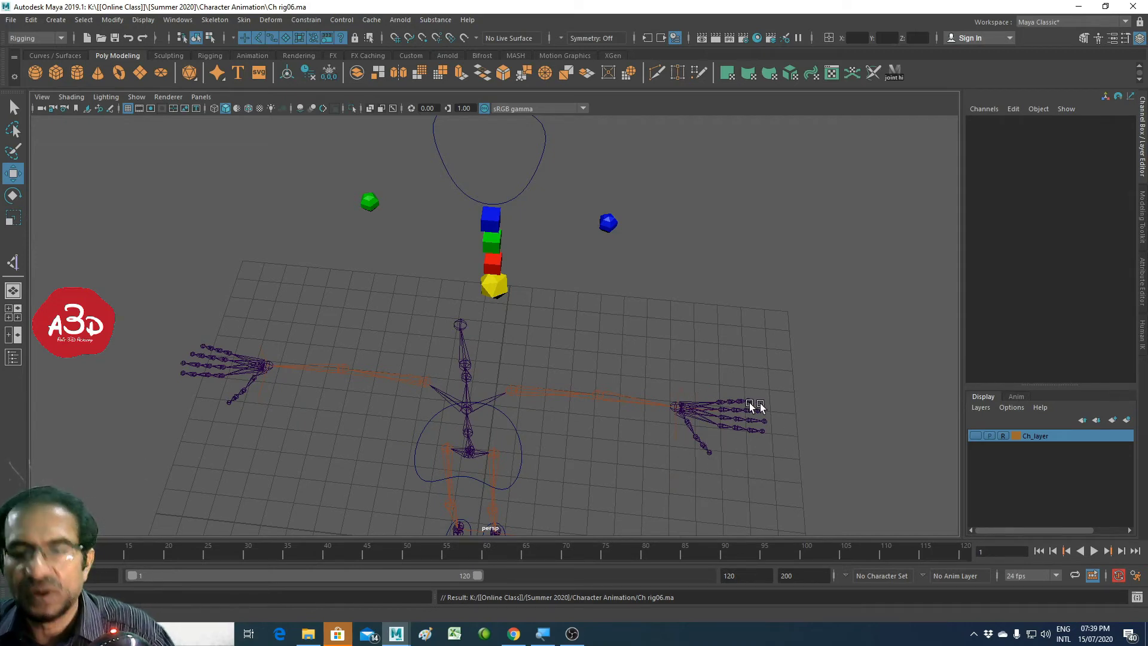
Step: Unhide Ch_layer and zoom the maximized top view onto the outstretched hand
click(975, 436)
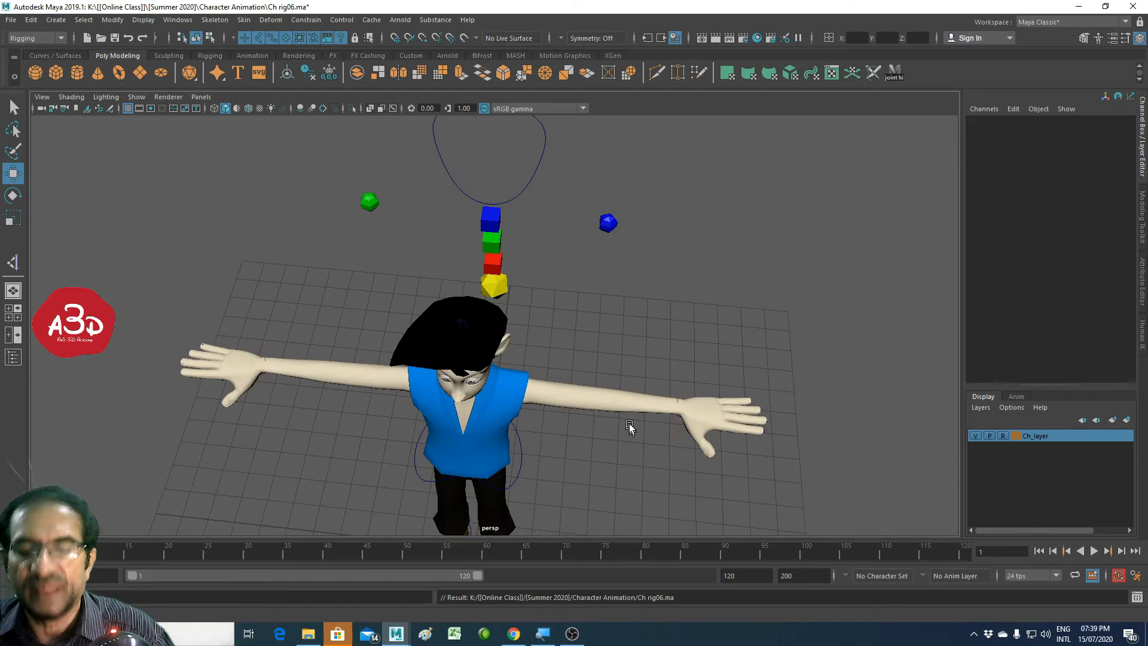
key(space)
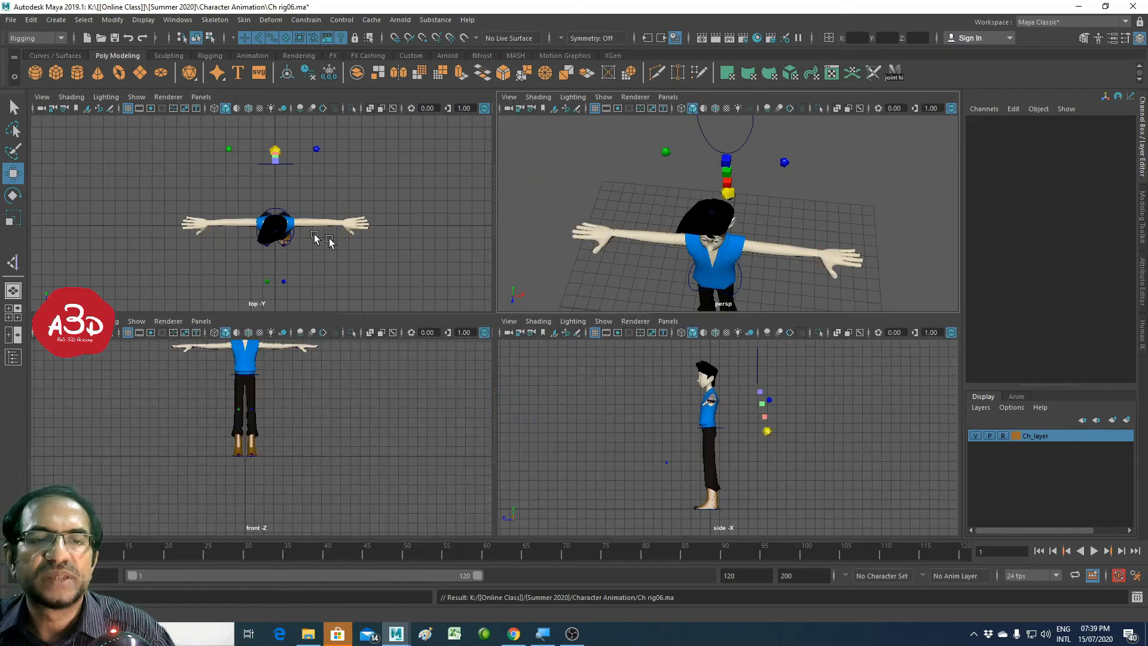
key(space)
scroll(816, 367, up, 3)
scroll(486, 335, up, 3)
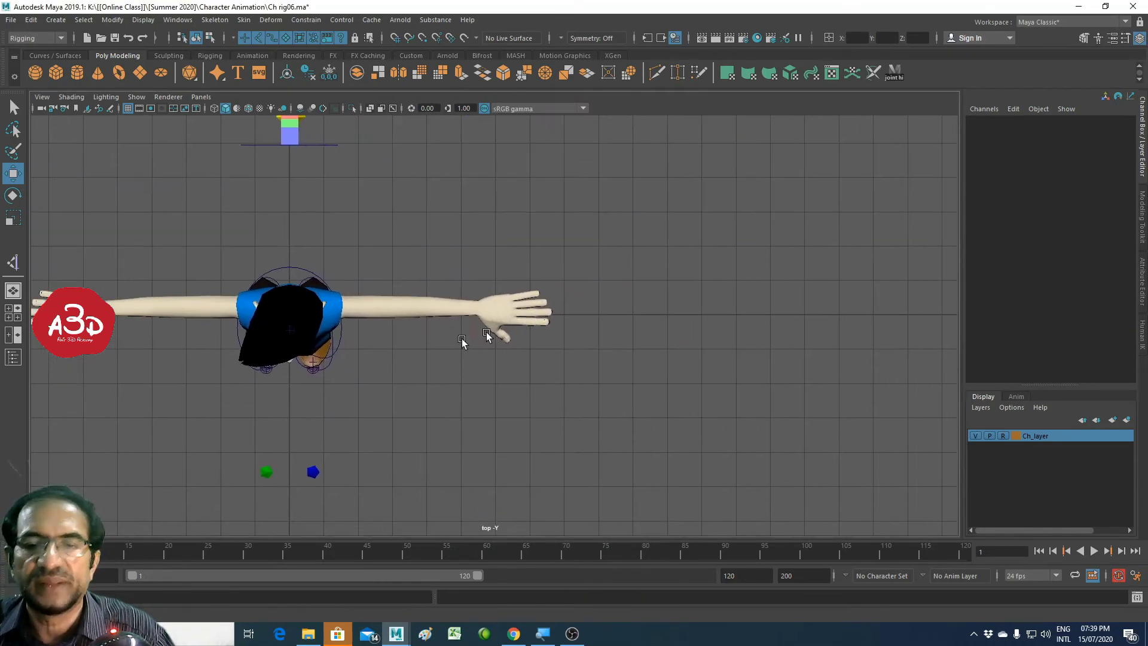
scroll(486, 335, up, 5)
scroll(540, 346, up, 2)
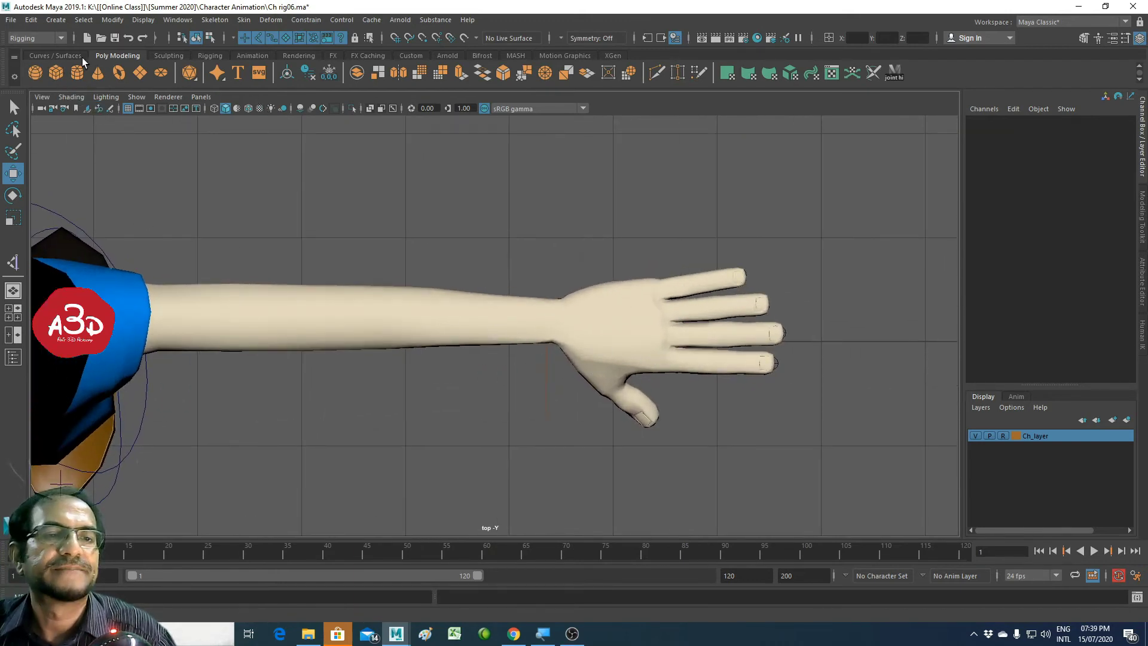
Step: Switch to the Curves/Surfaces shelf and wireframe display, and prepare the EP Curve Tool
click(60, 55)
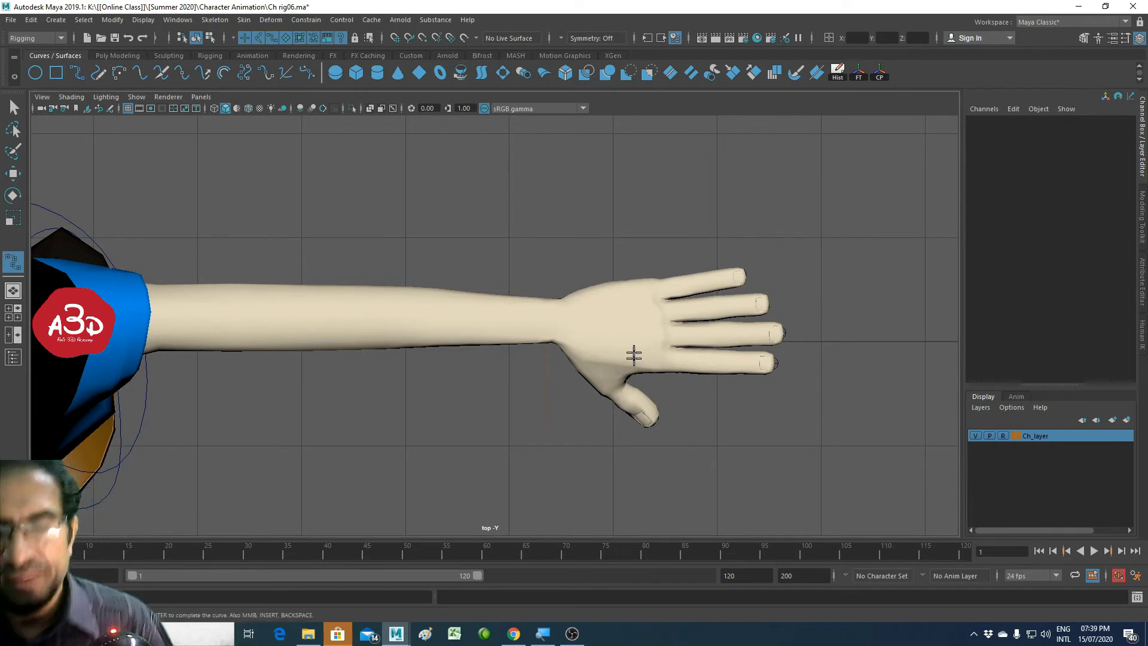
key(4)
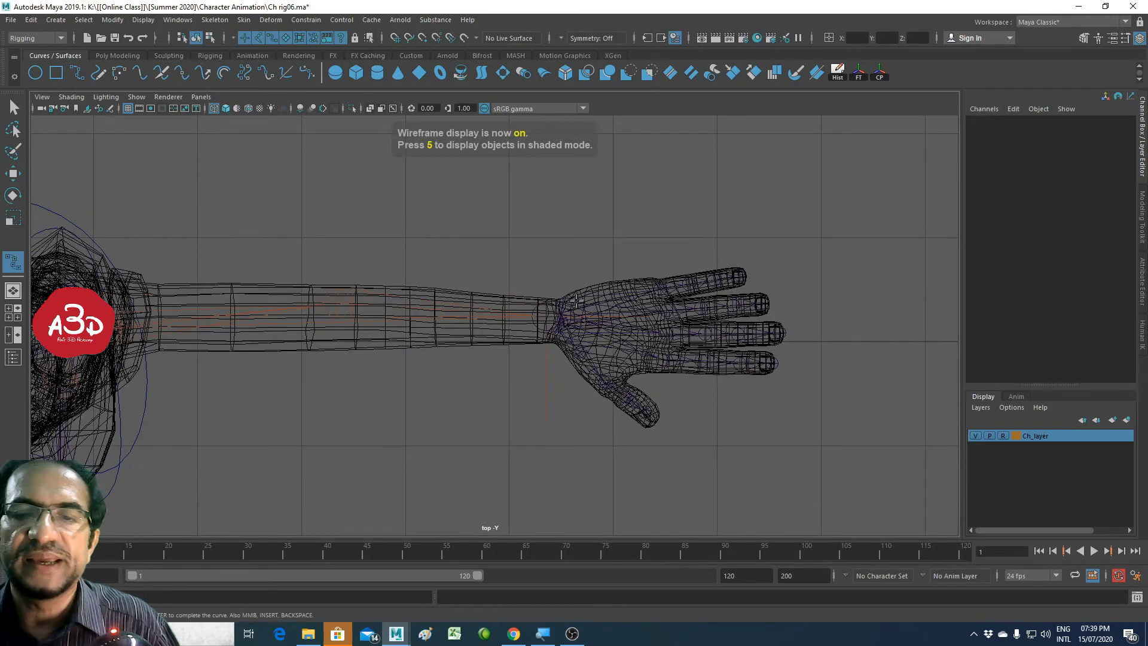
click(546, 278)
click(619, 253)
click(722, 252)
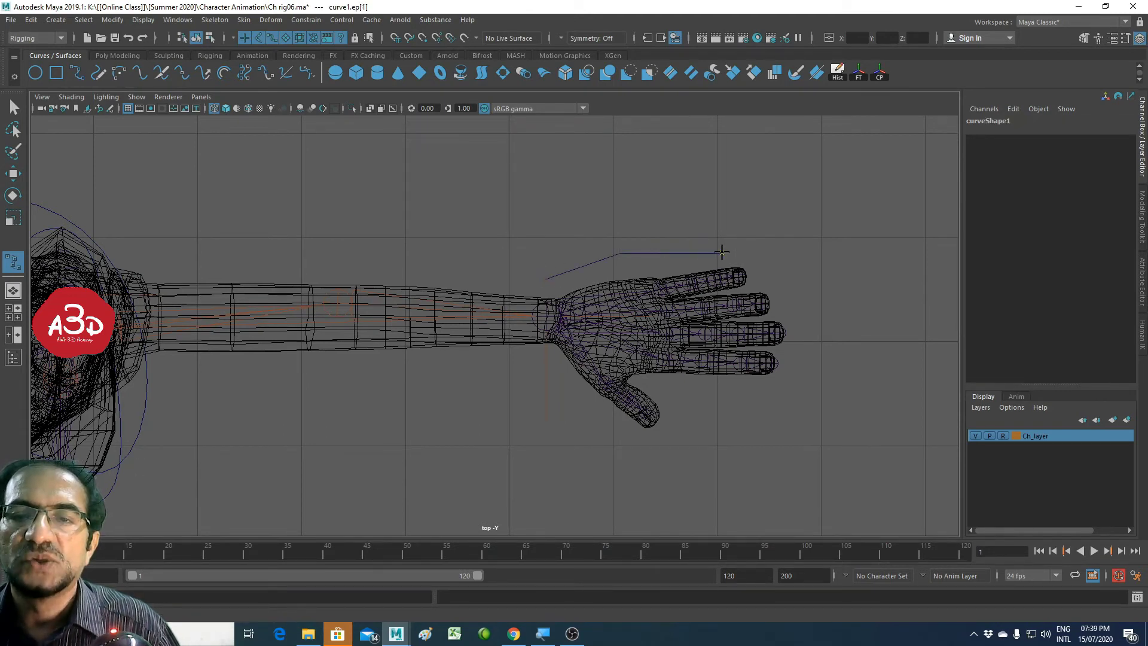
key(Escape)
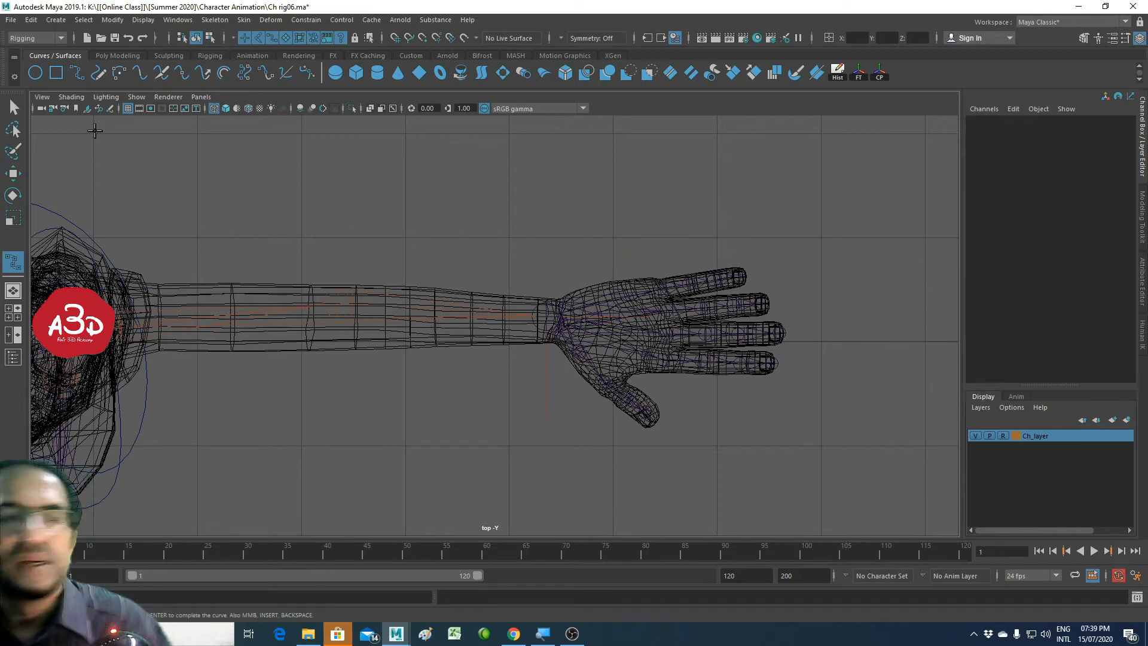
double_click(13, 262)
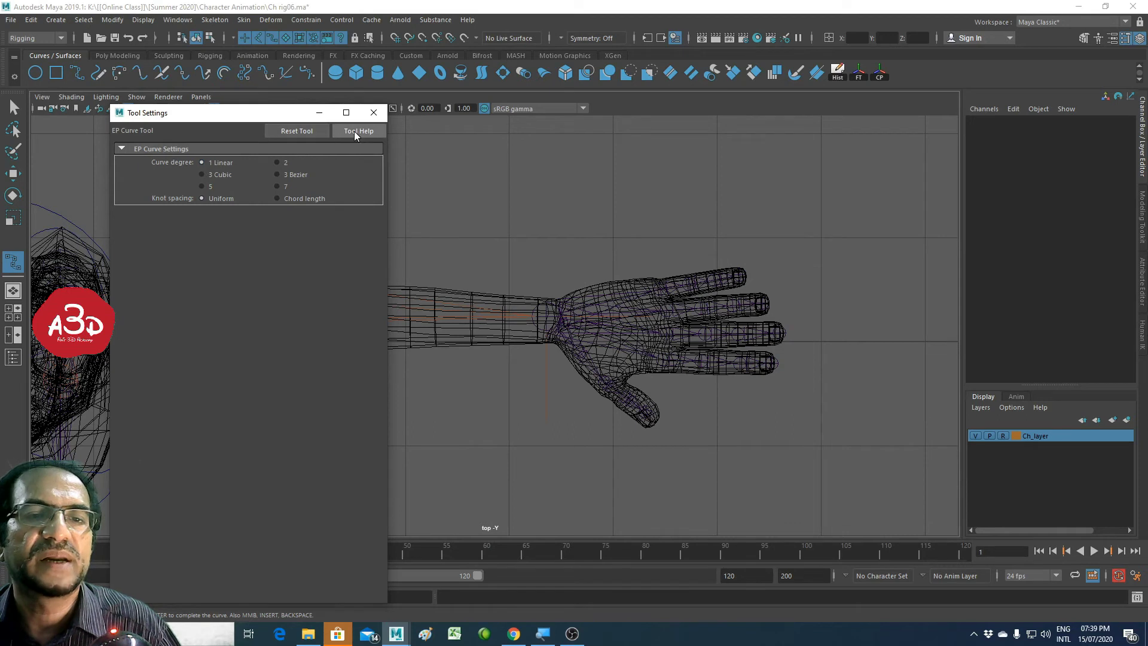
click(374, 112)
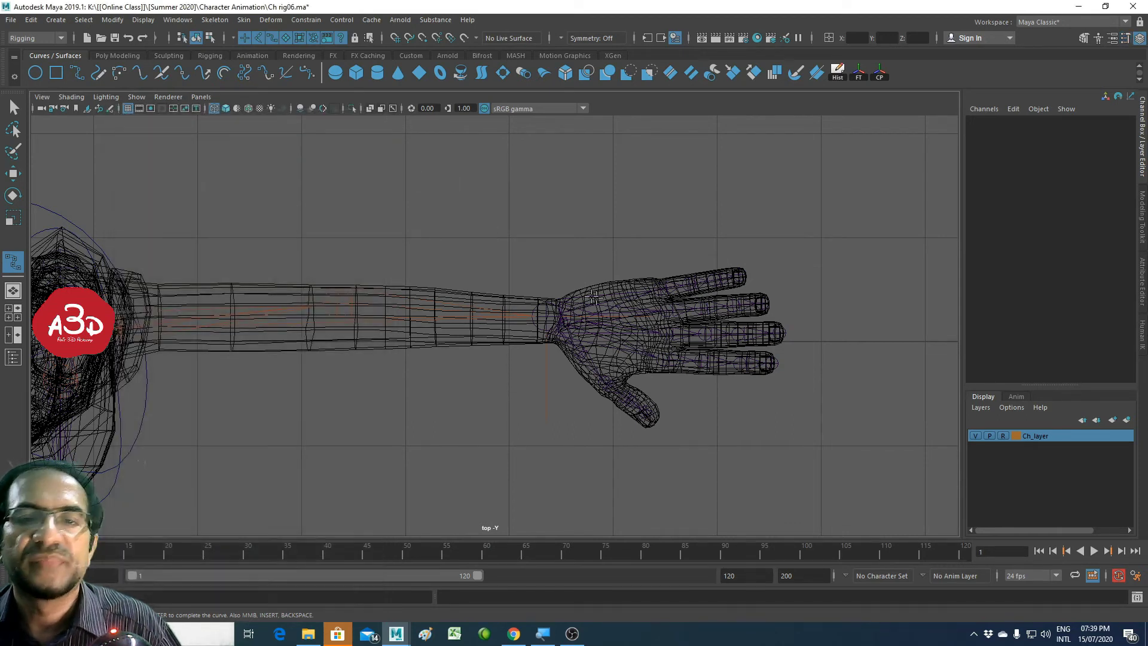
Step: Start the EP curve at the wrist and trace over and around the fingertips
click(554, 280)
drag(589, 260, 694, 236)
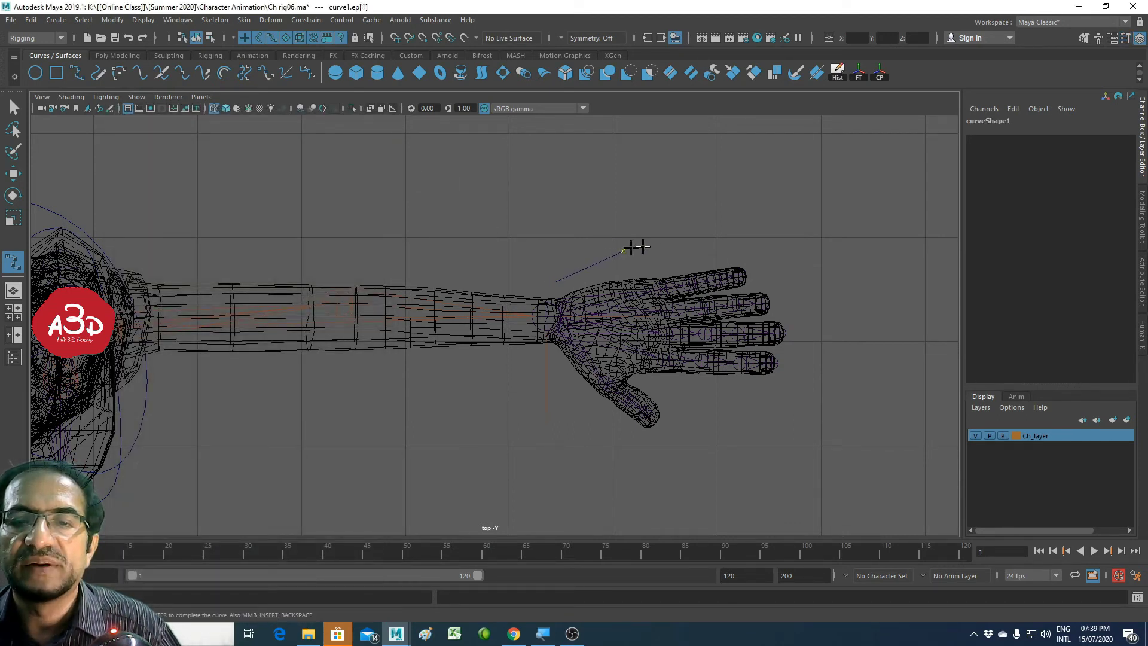
click(765, 252)
click(766, 274)
click(762, 282)
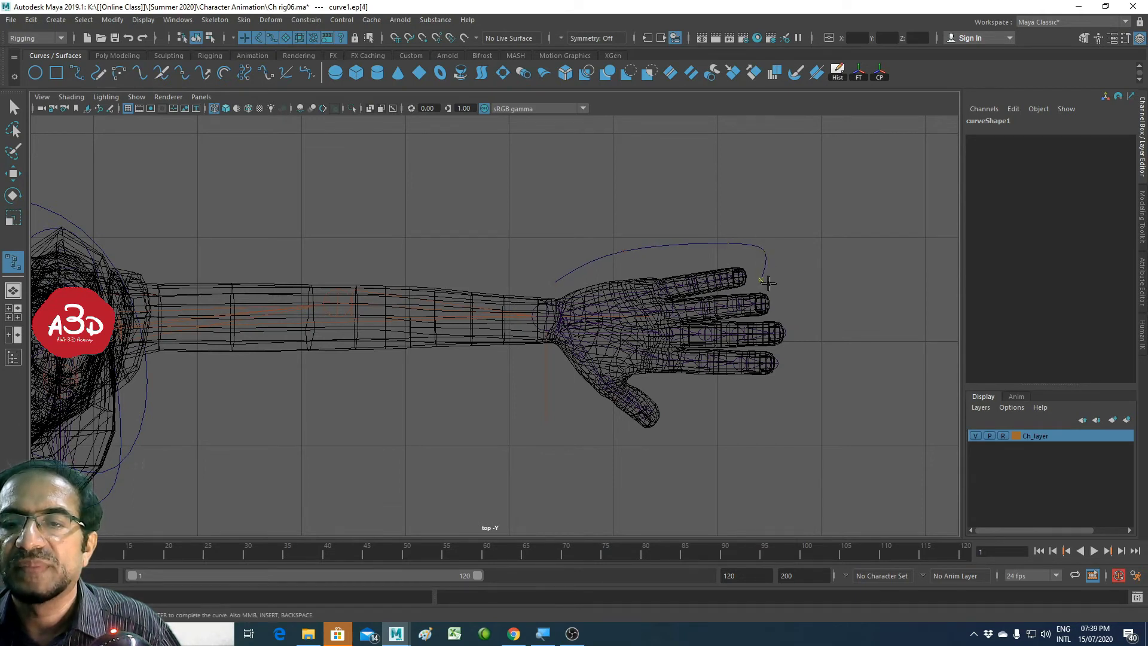
click(777, 310)
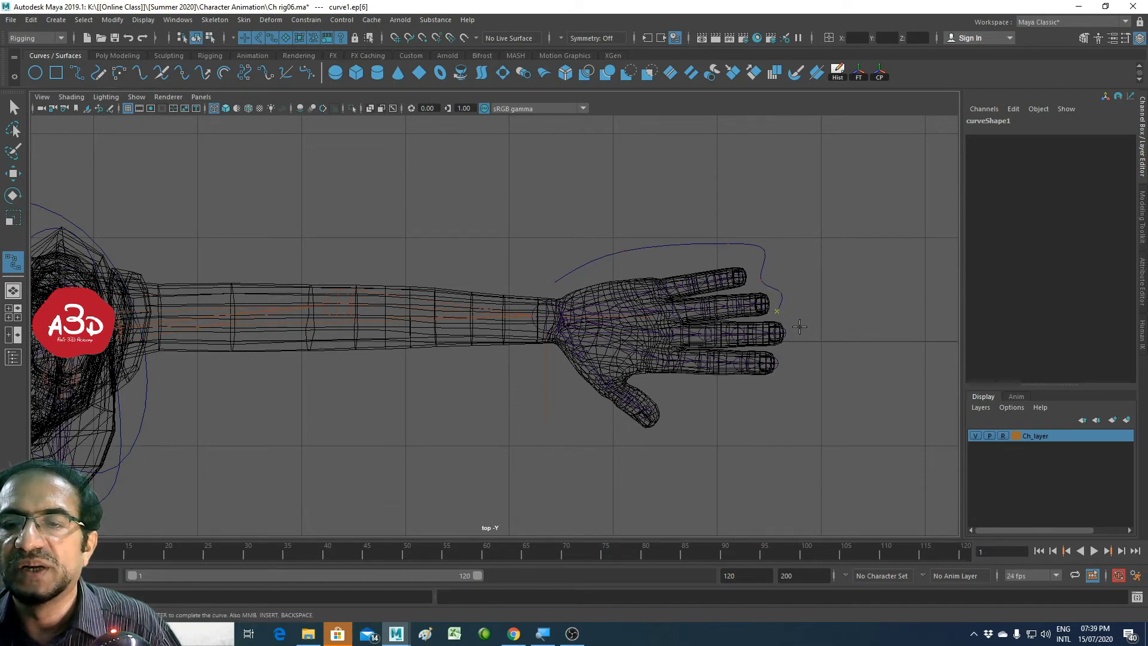
click(800, 338)
click(784, 358)
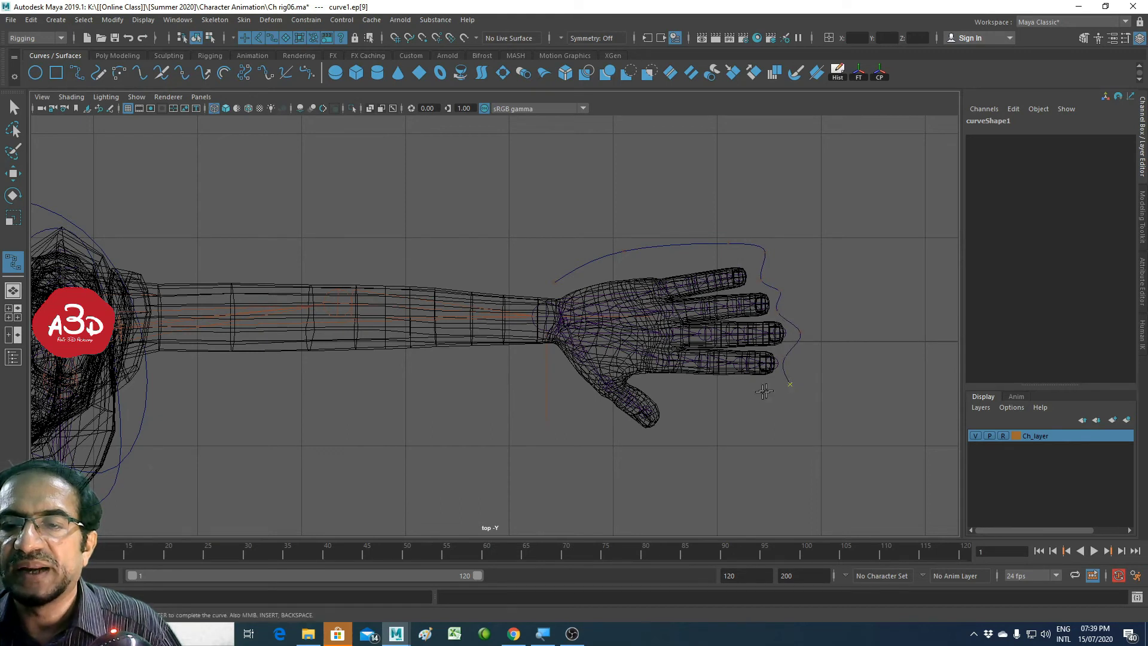
click(780, 391)
click(680, 398)
Step: Trace the outline around the thumb back to the wrist and finish curve1
click(682, 418)
click(694, 442)
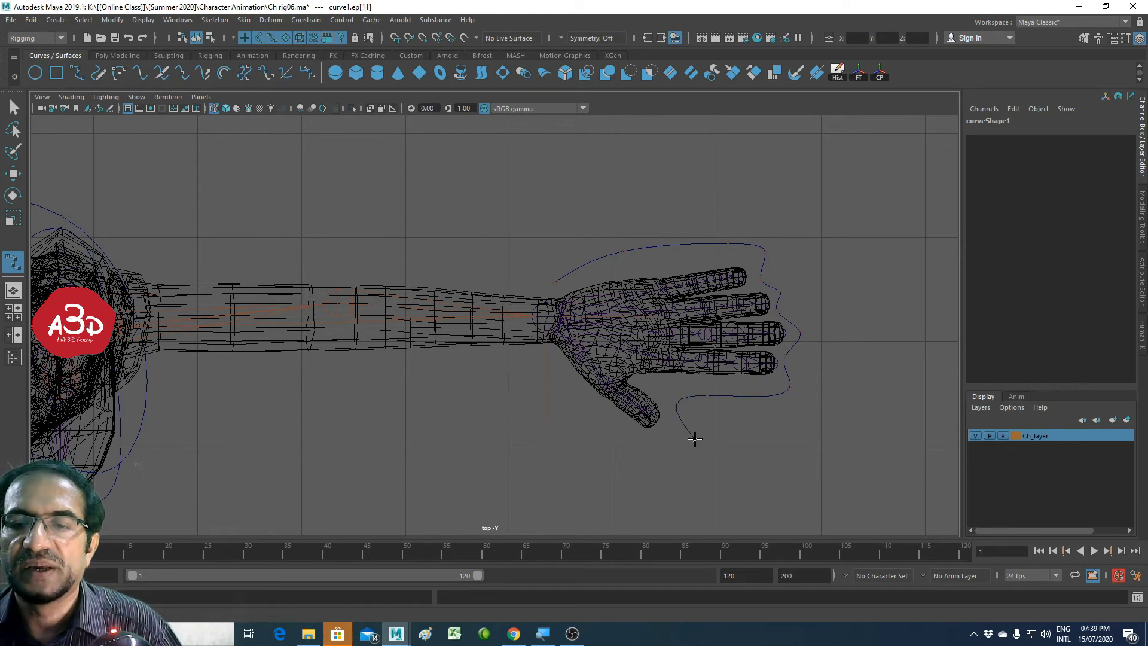
click(657, 462)
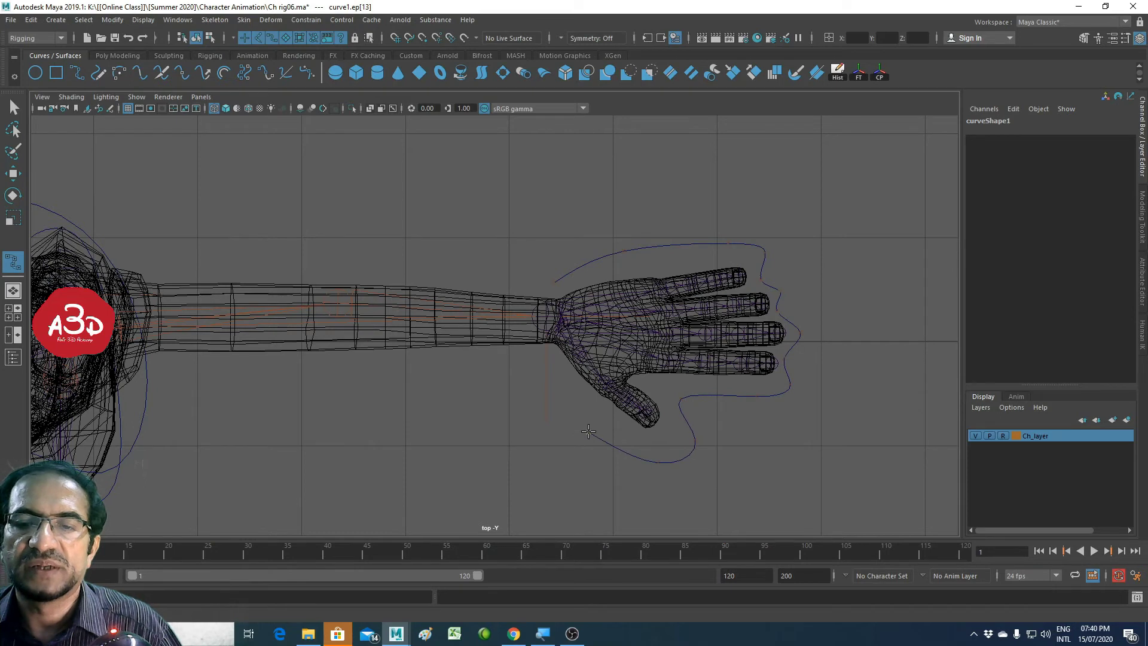
click(547, 373)
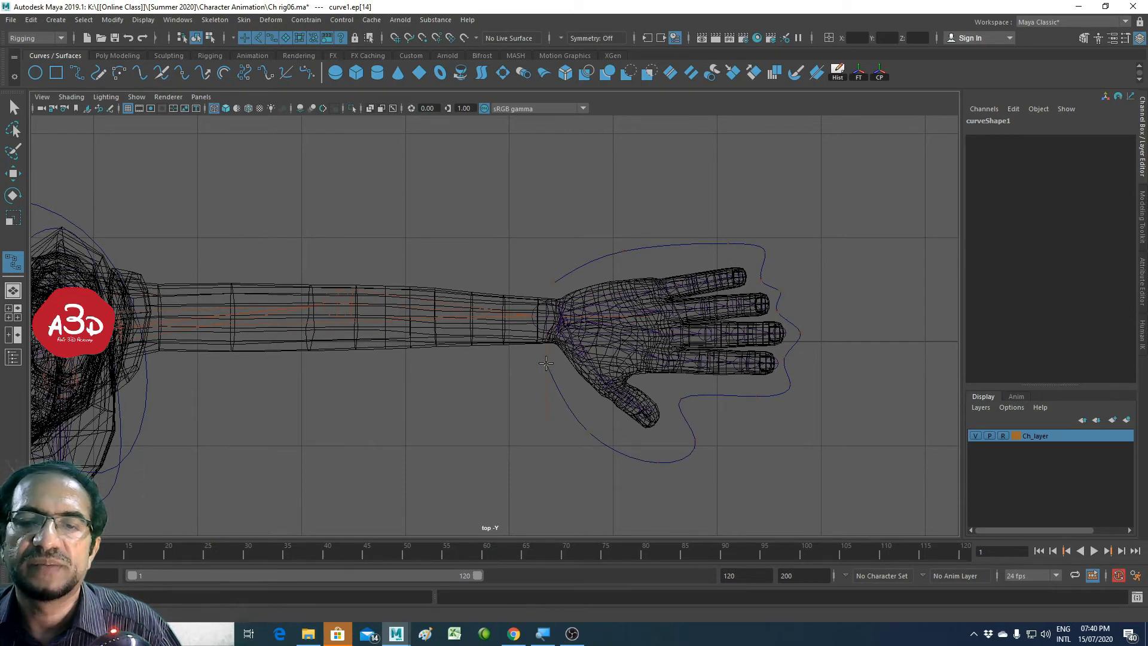
click(546, 363)
key(x)
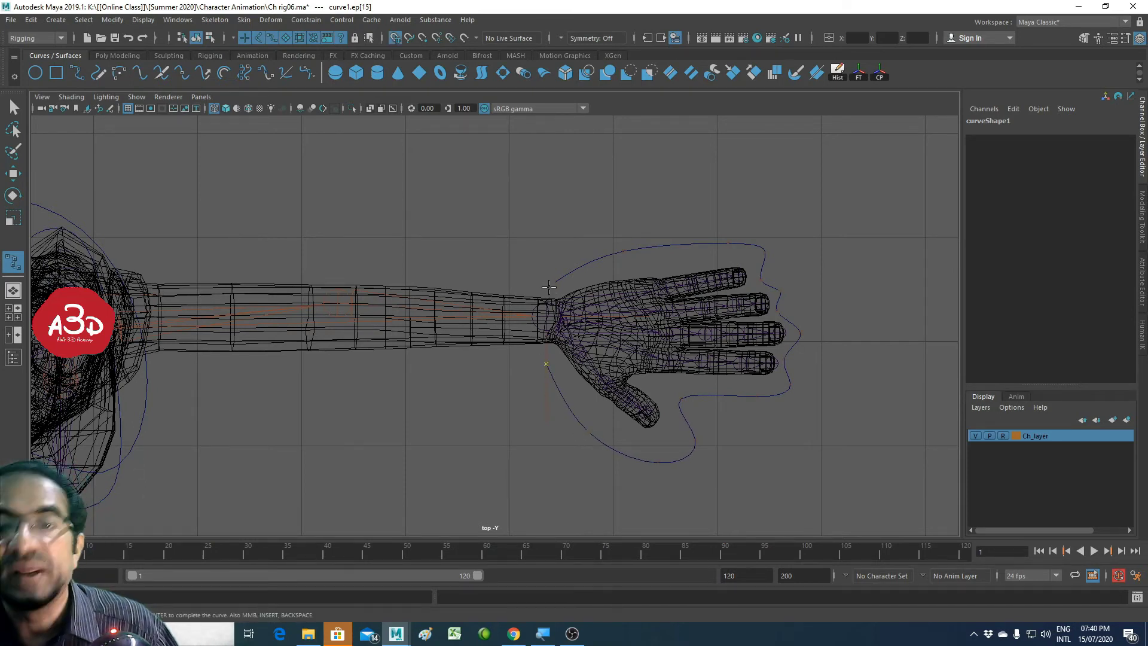
click(554, 283)
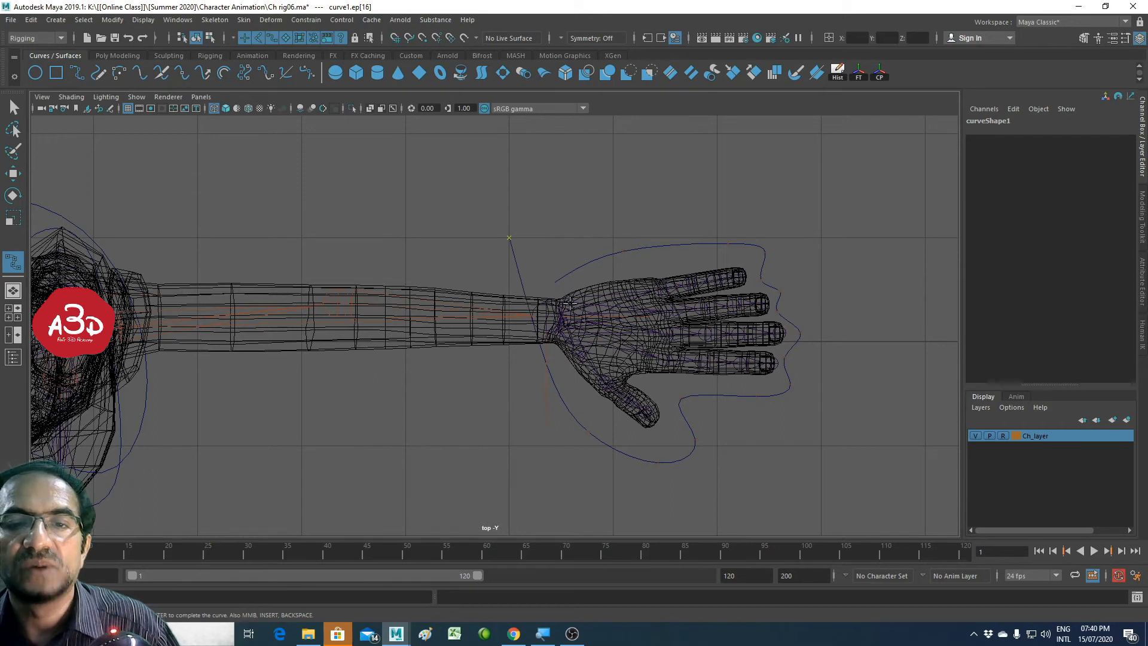
key(BackSpace)
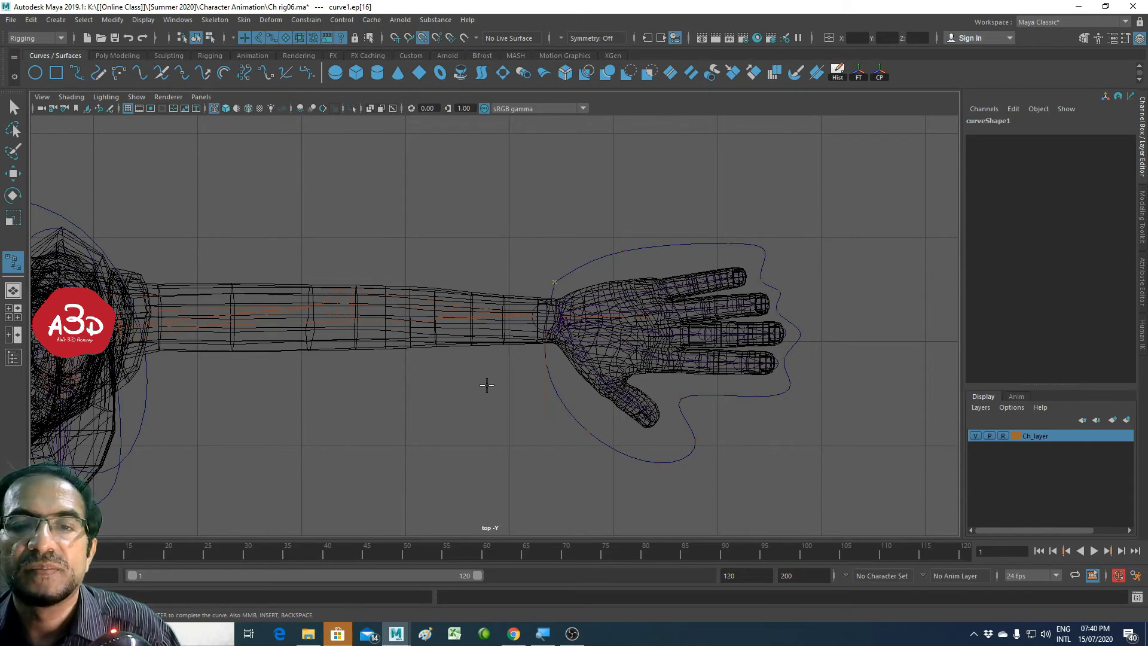
key(Return)
Step: Close the hand-outline curve into a loop with Curves > Open/Close
key(w)
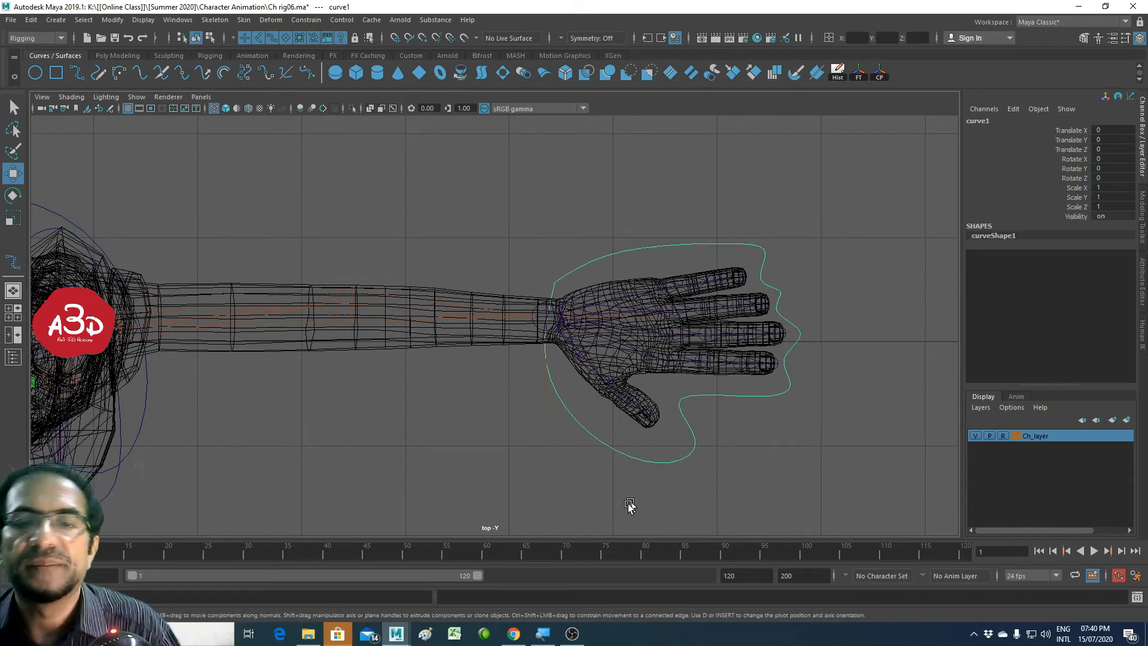
click(600, 484)
click(694, 442)
key(F2)
click(370, 19)
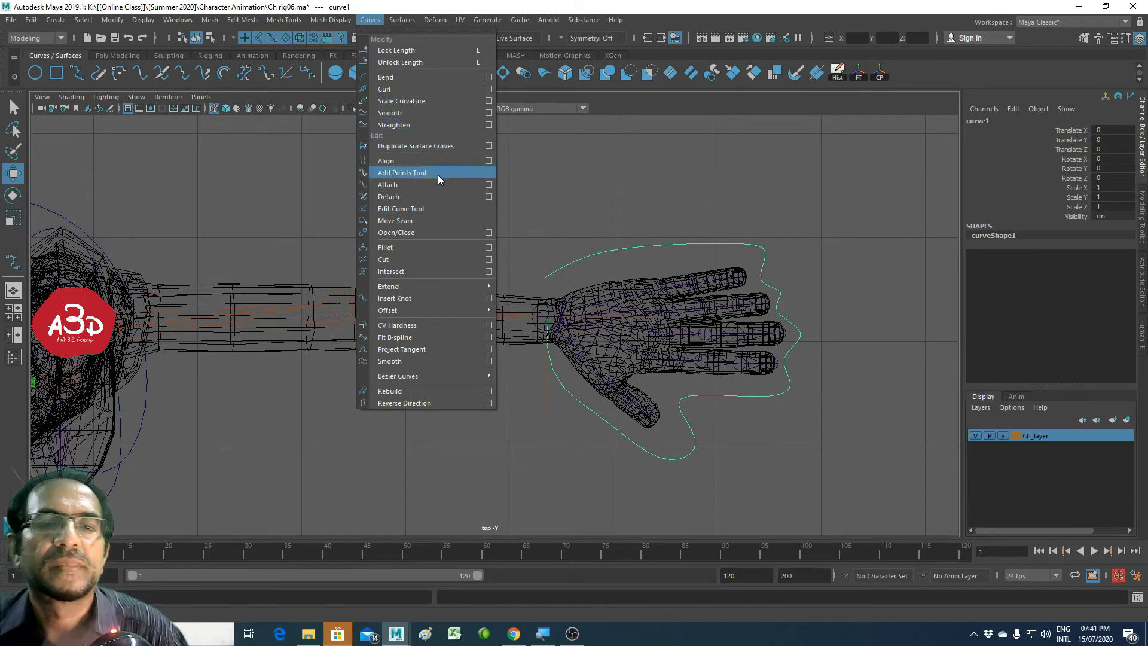
click(425, 232)
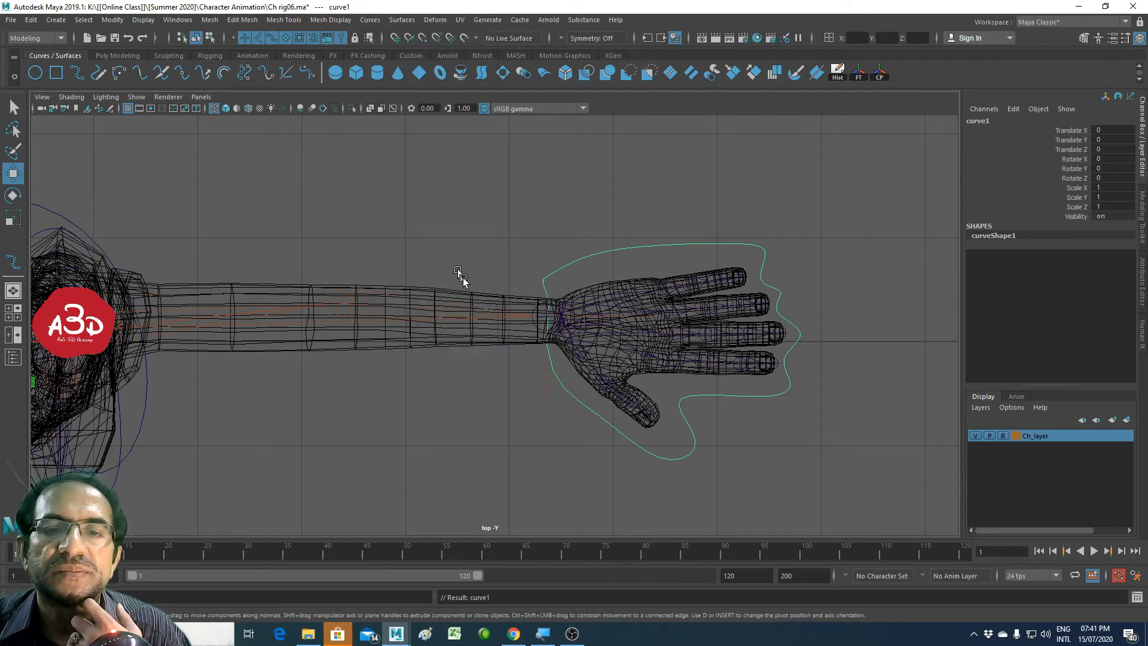
Step: Reselect curve1 and hide the Ch_layer character mesh
right_drag(544, 292, 482, 295)
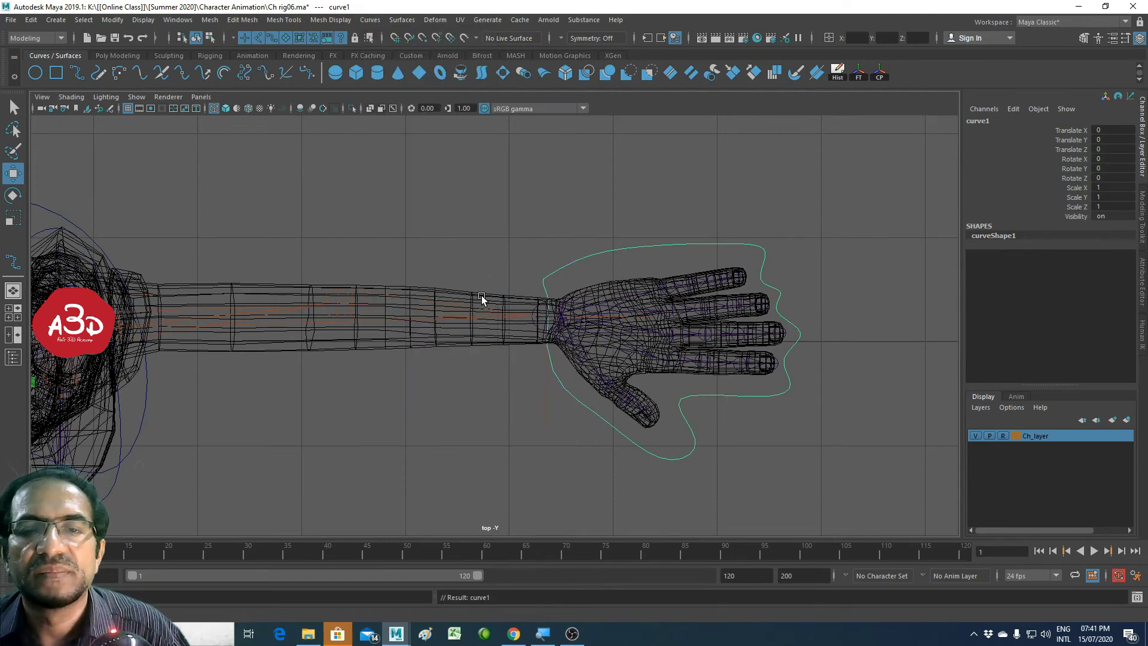
click(482, 296)
click(546, 306)
click(550, 244)
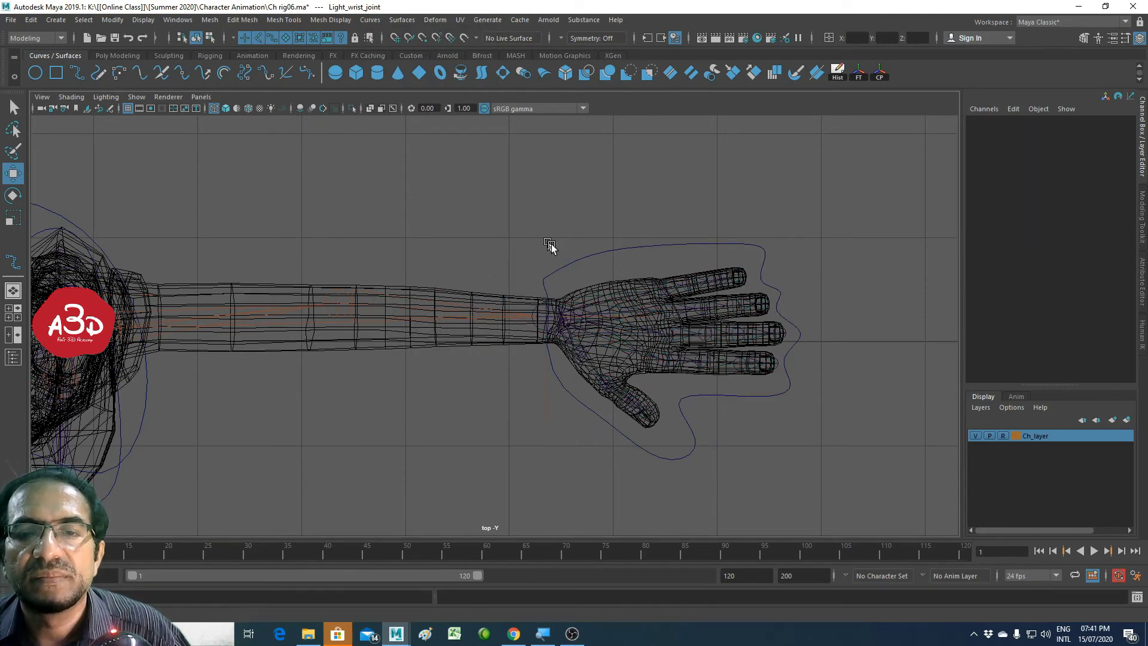
click(558, 271)
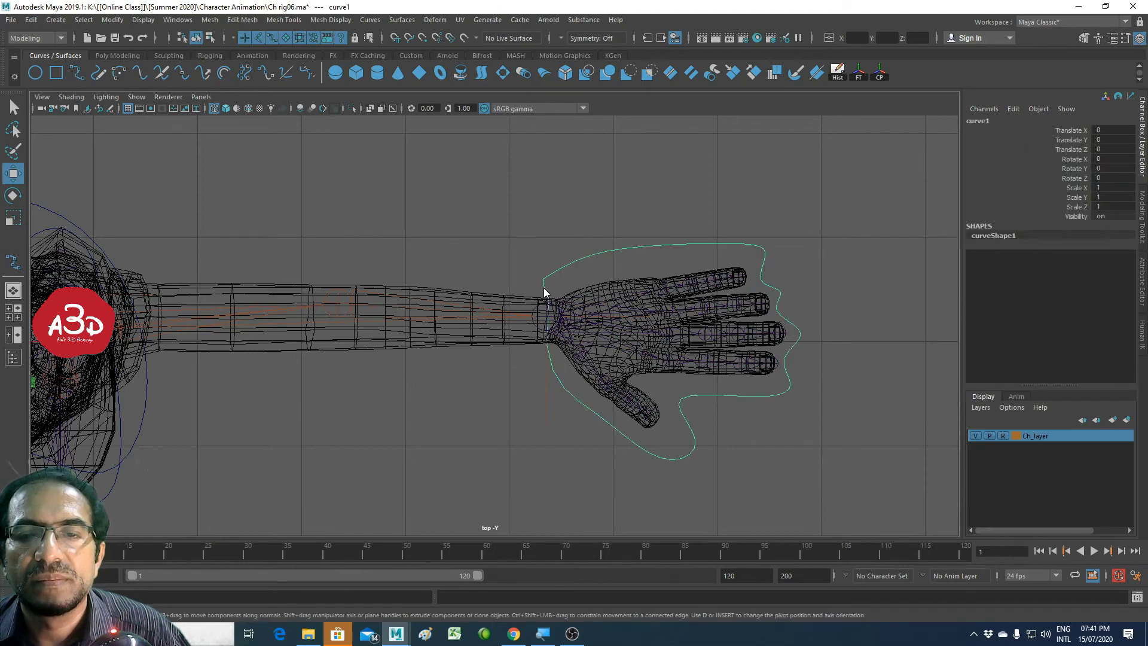
right_drag(544, 292, 526, 289)
click(545, 308)
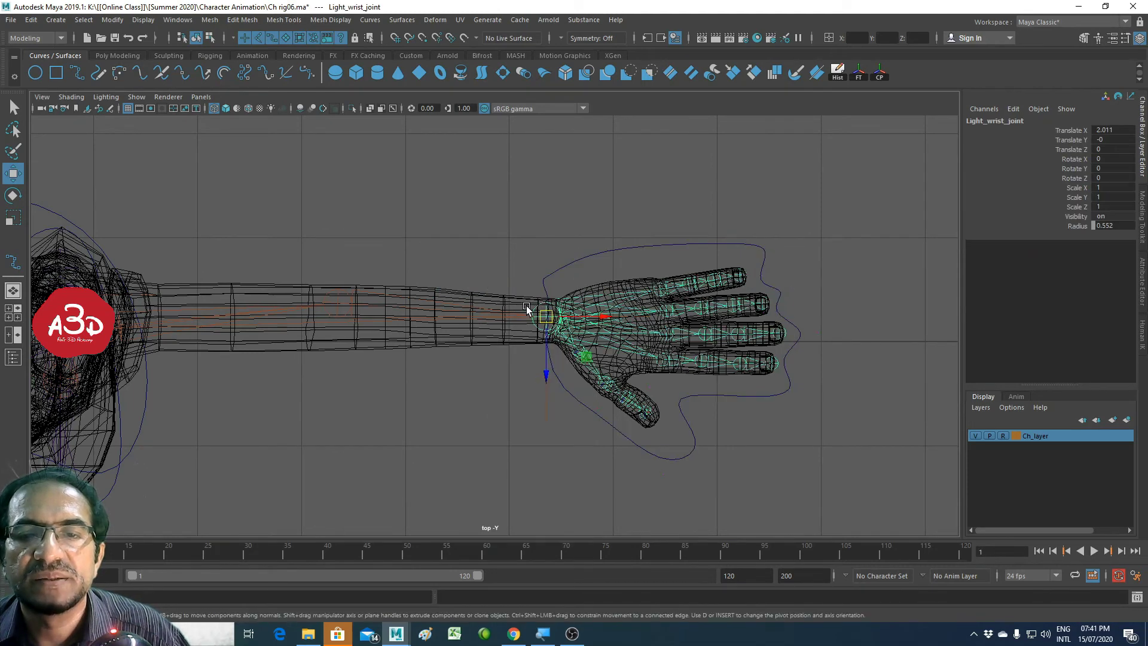
click(556, 272)
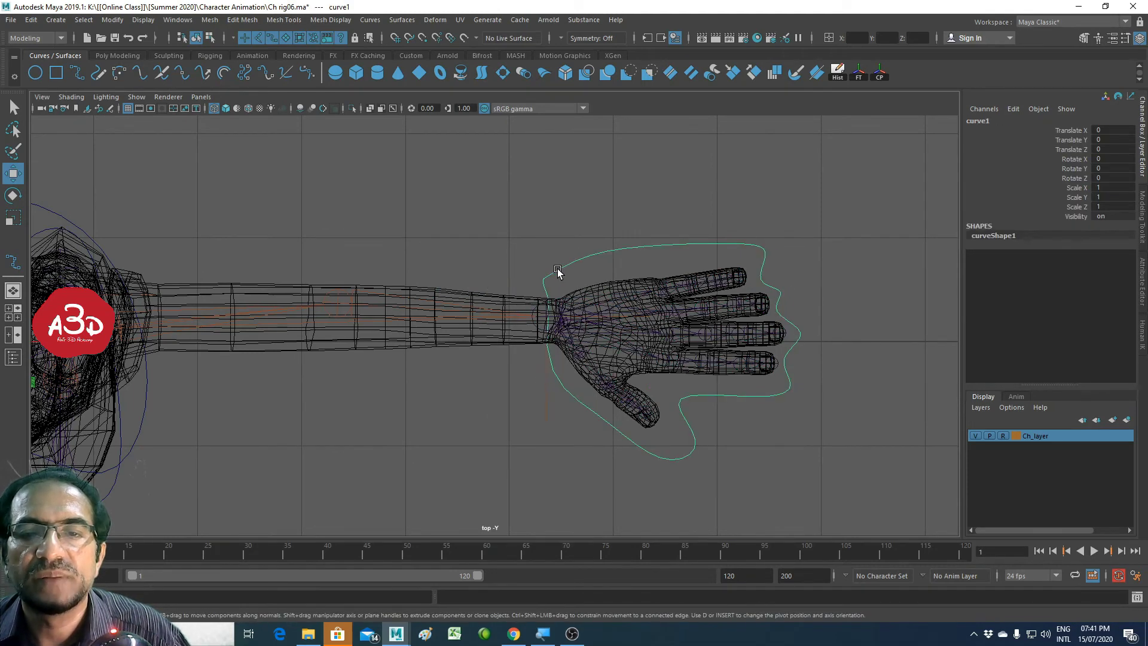
click(975, 435)
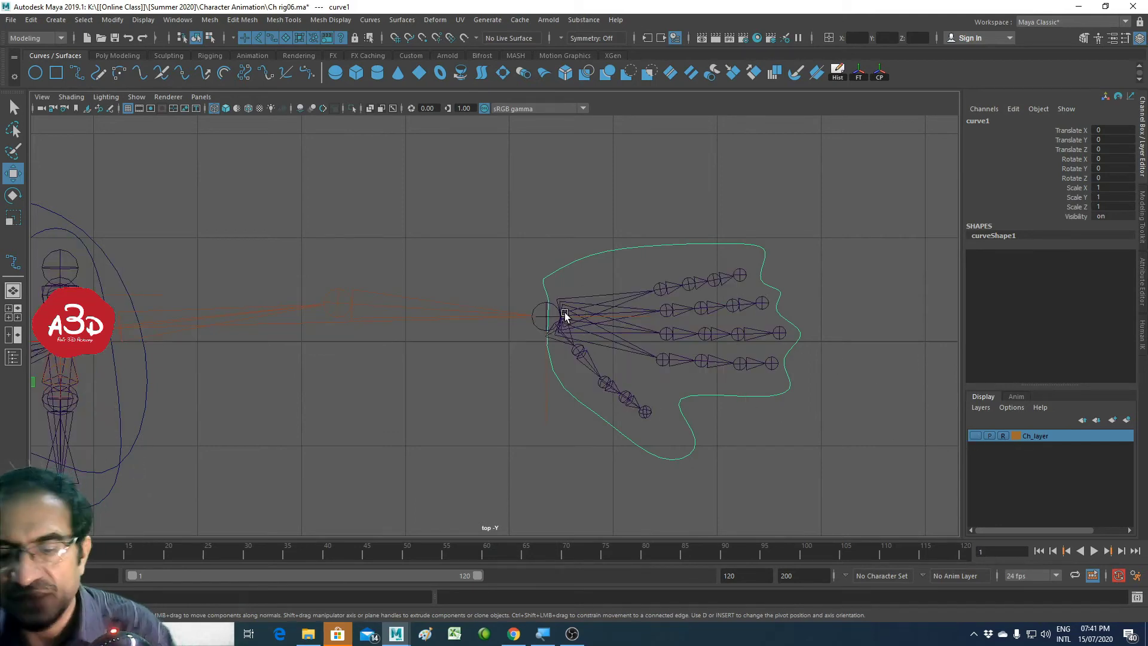
Step: Pull a wrist-side CV of curve1 left so the loop encloses the wrist joint
key(F8)
scroll(564, 308, up, 3)
scroll(567, 302, up, 2)
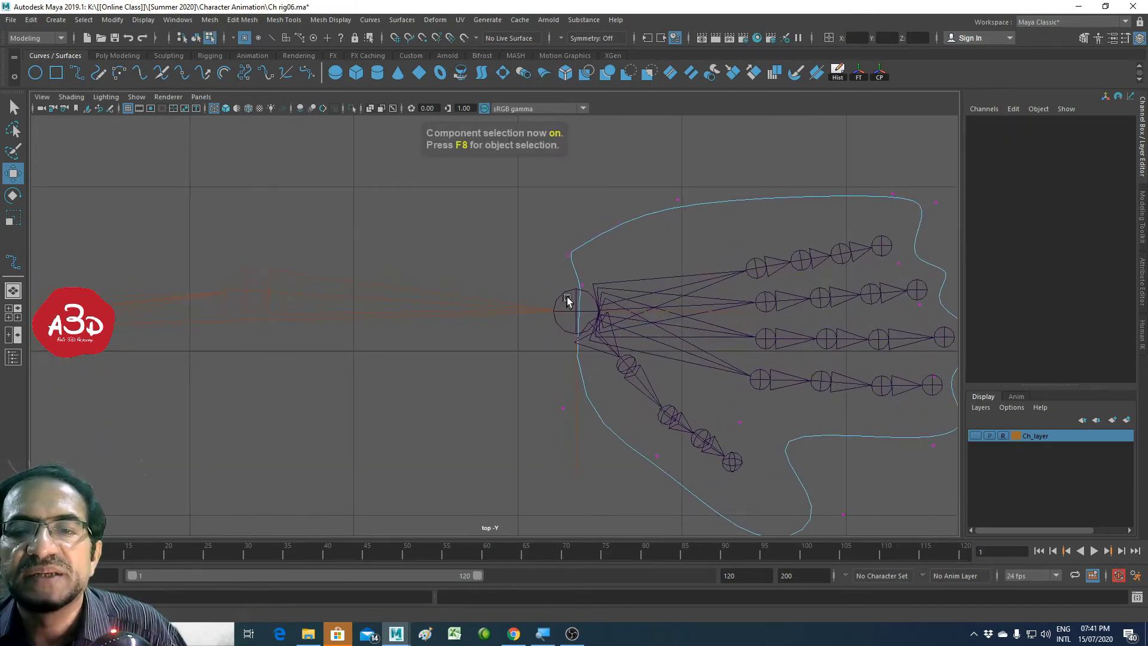
click(588, 283)
drag(586, 286, 559, 290)
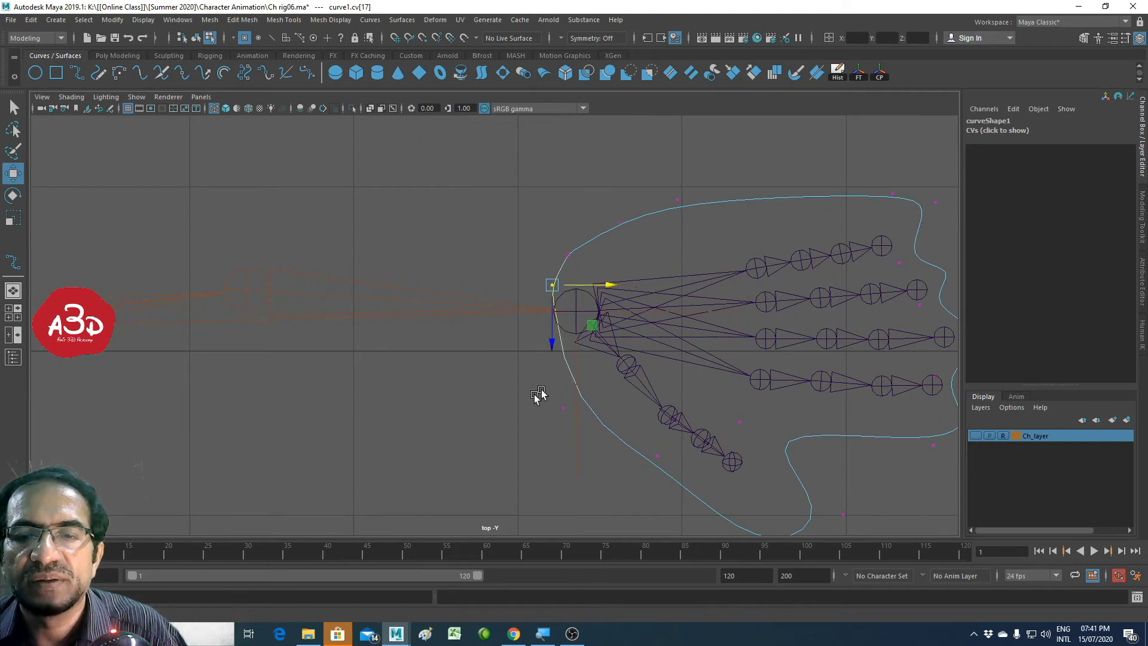
scroll(615, 397, down, 5)
scroll(513, 370, up, 1)
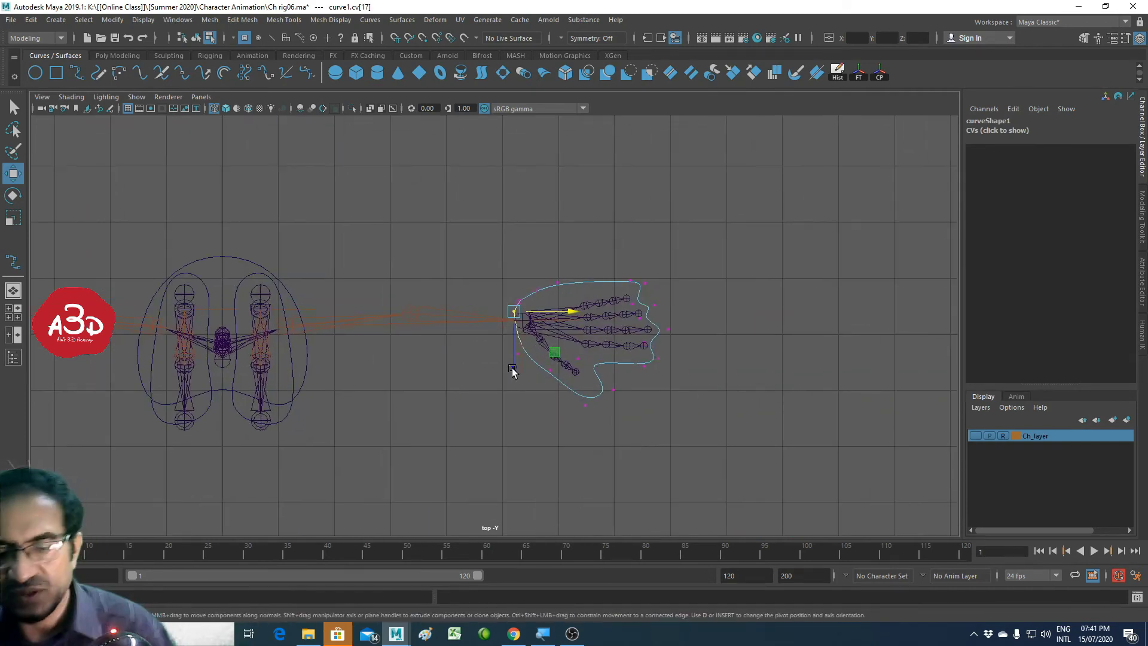
key(F8)
key(F8)
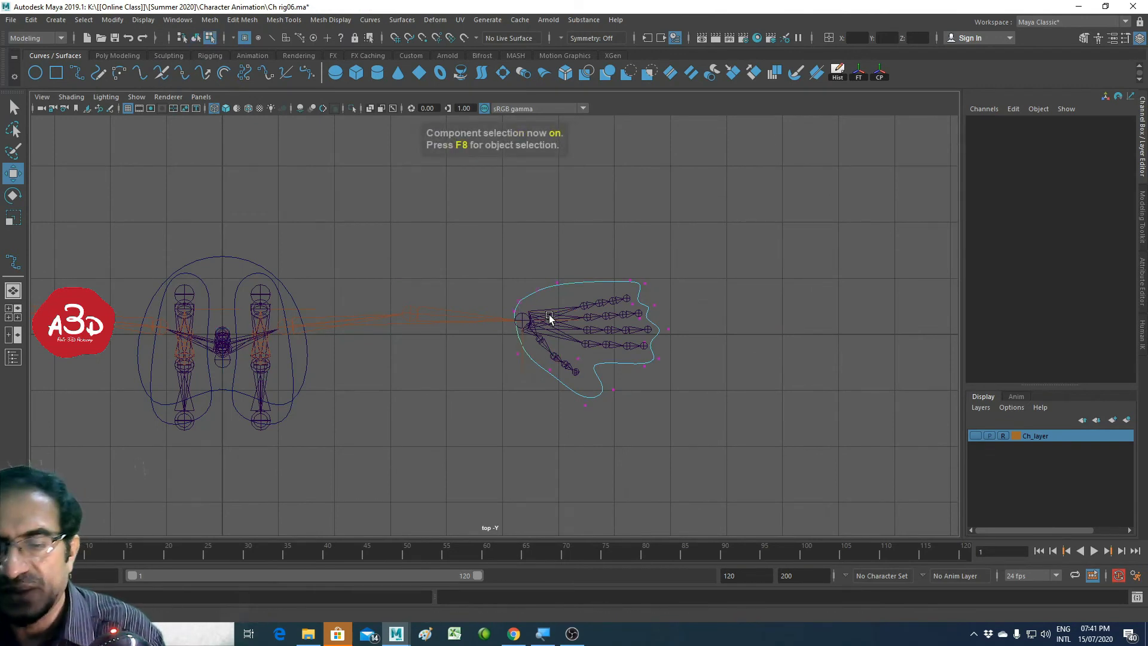
key(F8)
click(617, 263)
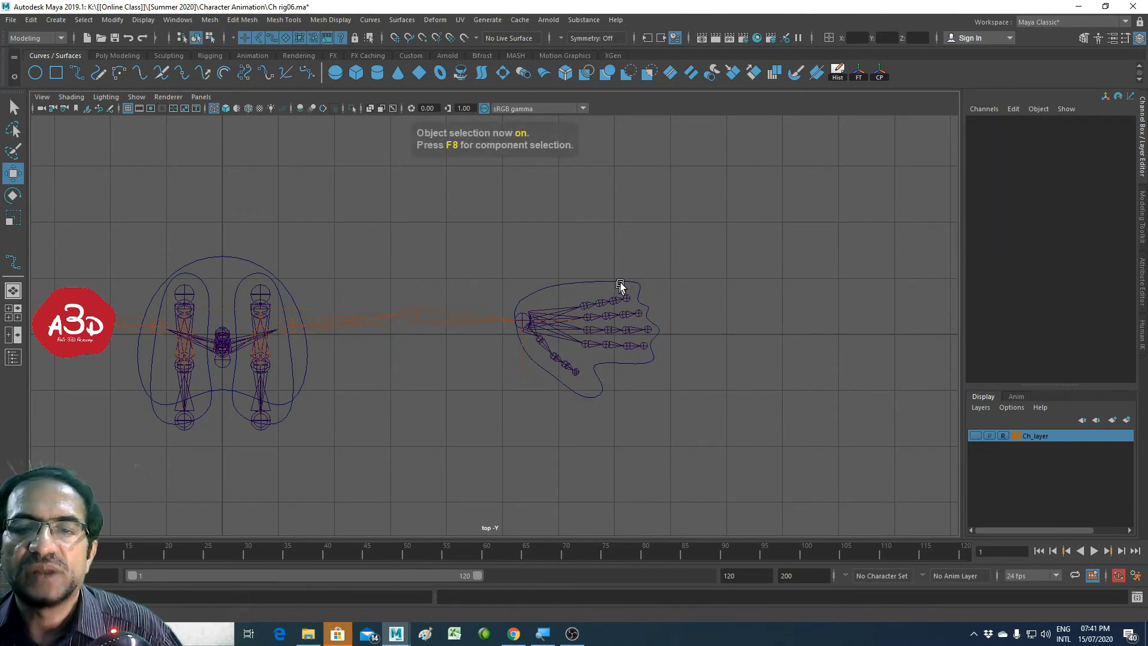
click(620, 283)
key(space)
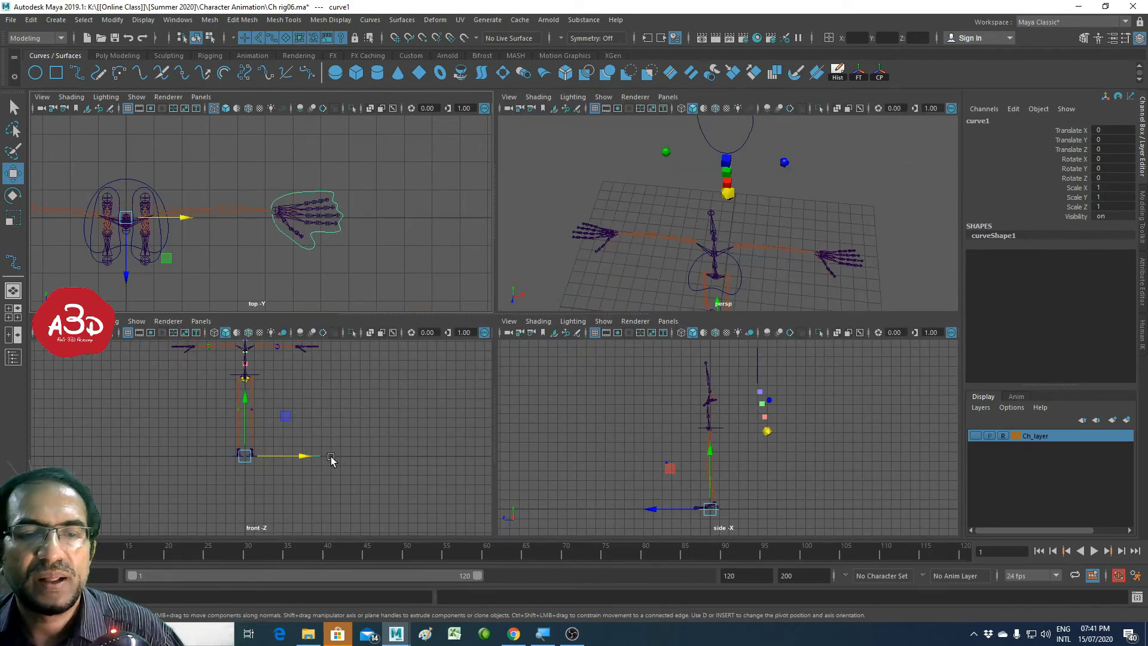
Step: Centre curve1's pivot and raise it to Translate Y 11.479 in the front view
key(space)
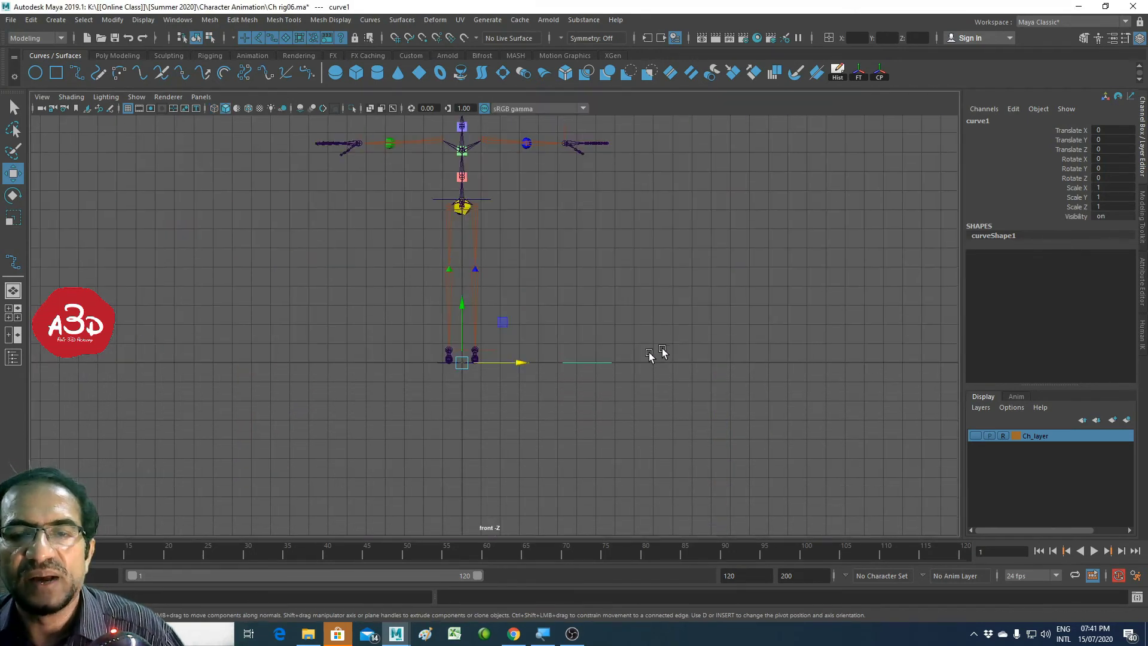
alt+middle_drag(485, 306, 470, 395)
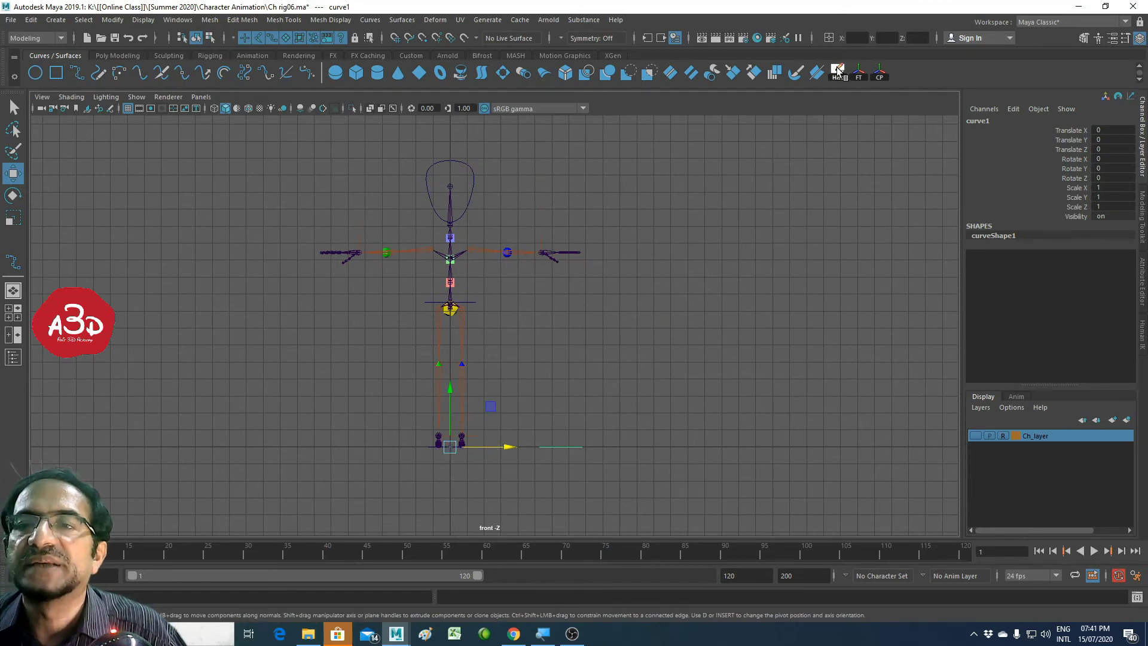
click(879, 73)
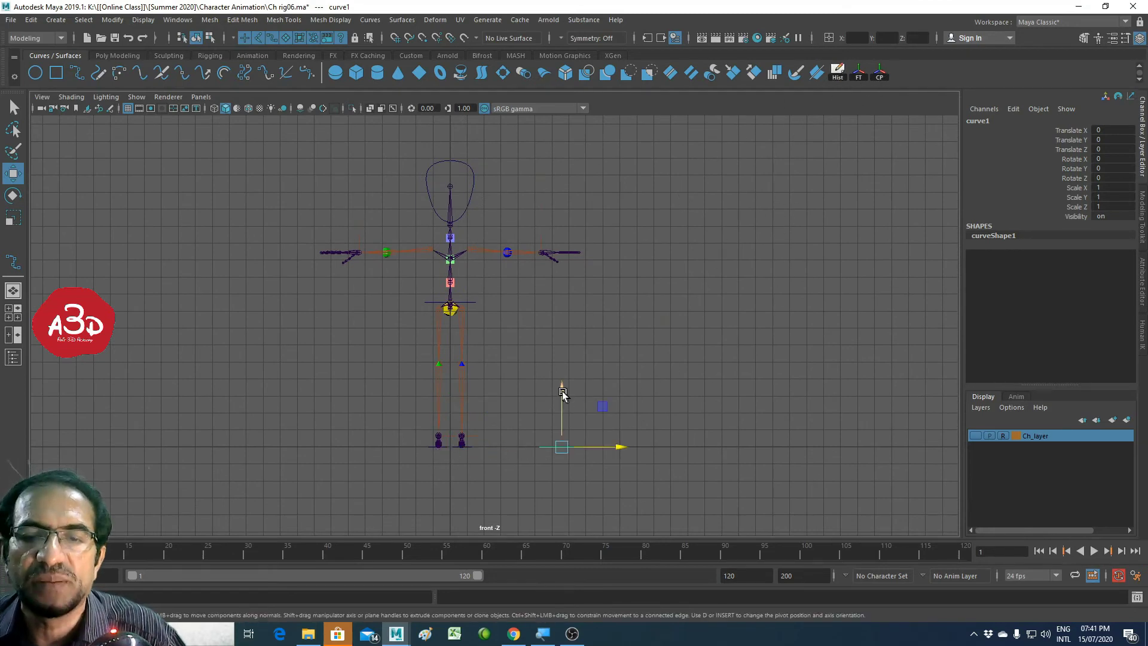
drag(562, 391, 554, 200)
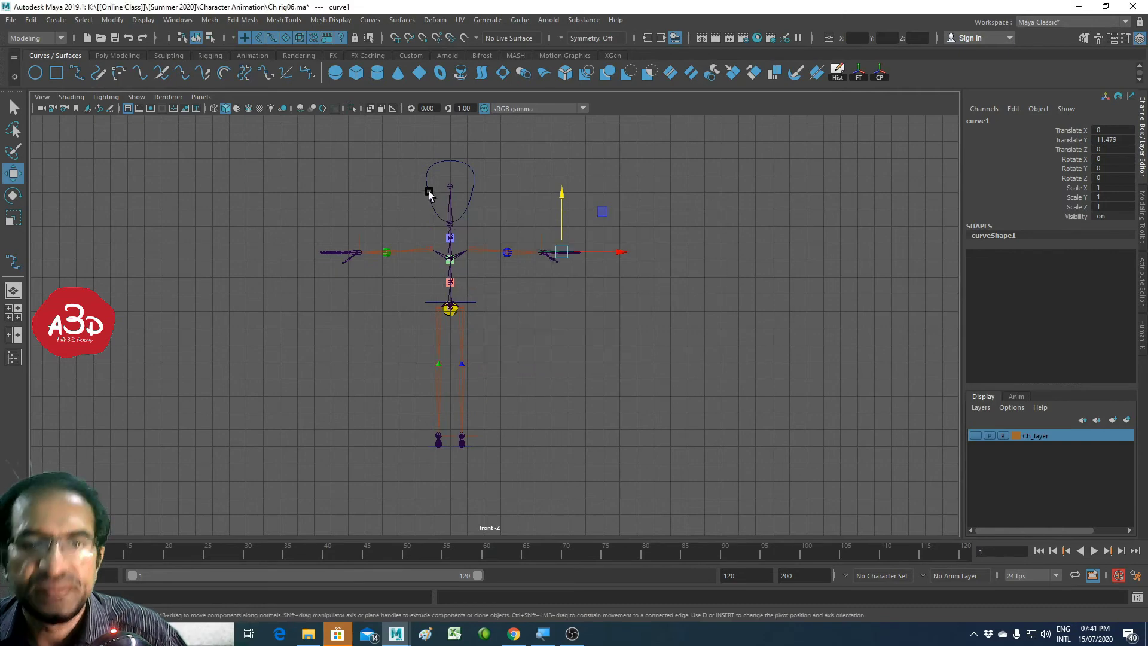
key(space)
key(space)
scroll(701, 328, up, 2)
alt+middle_drag(700, 327, 659, 263)
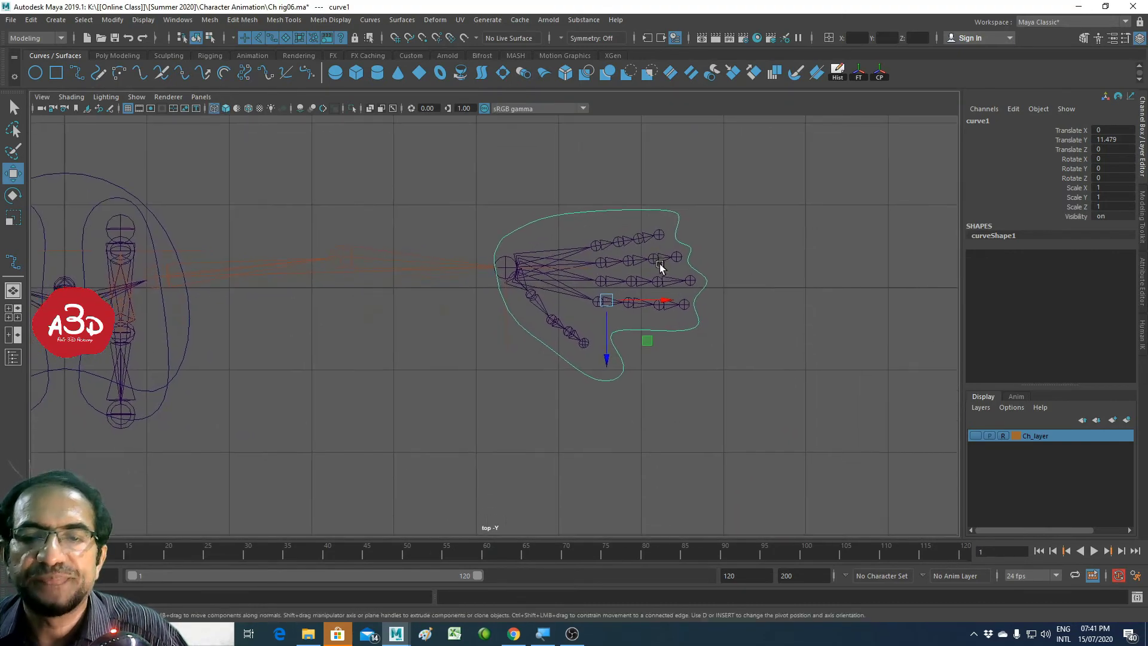
scroll(532, 326, up, 2)
Step: Point-snap curve1 onto the wrist joint in the perspective view
key(space)
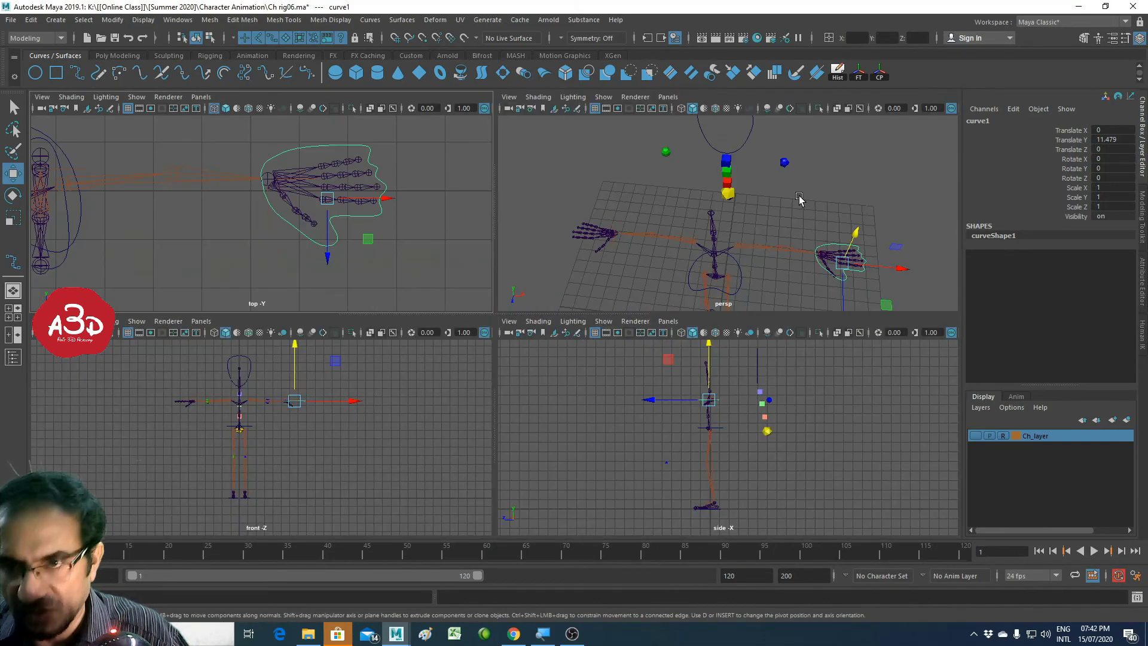
key(space)
alt+drag(672, 307, 479, 265)
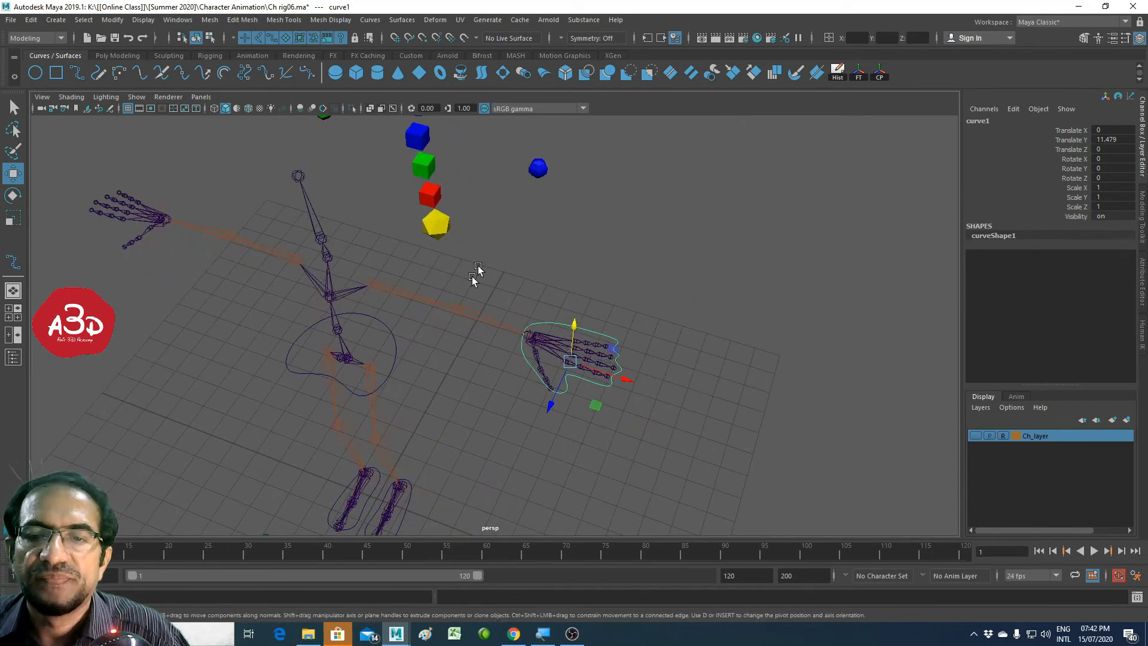
alt+right_drag(478, 266, 654, 268)
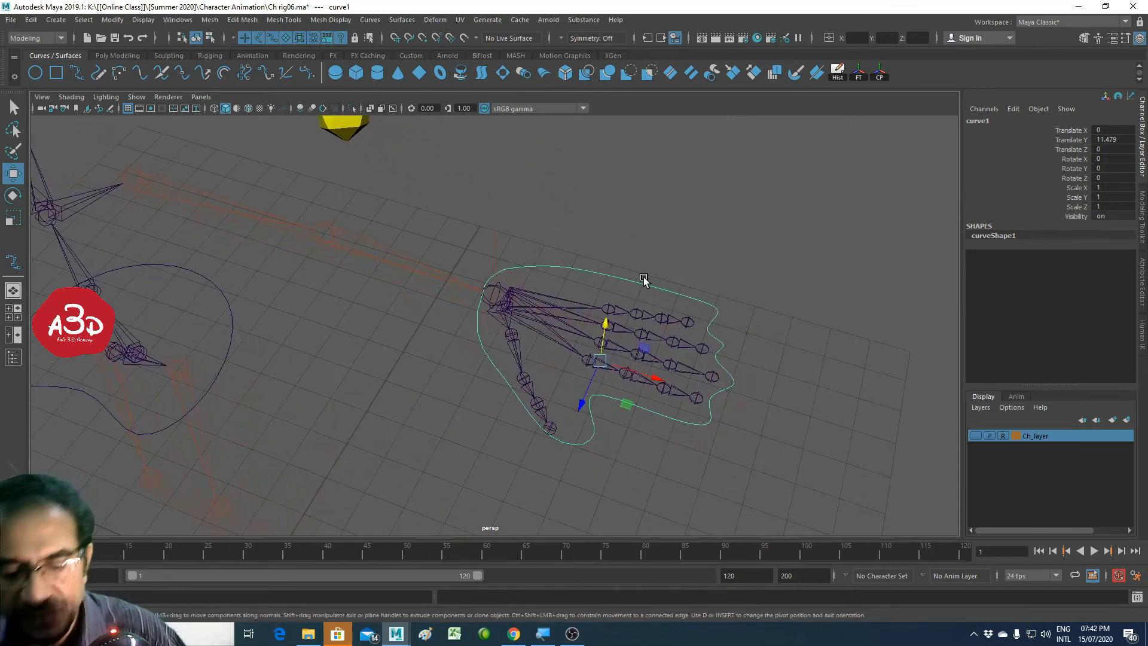
key(v)
drag(598, 359, 484, 266)
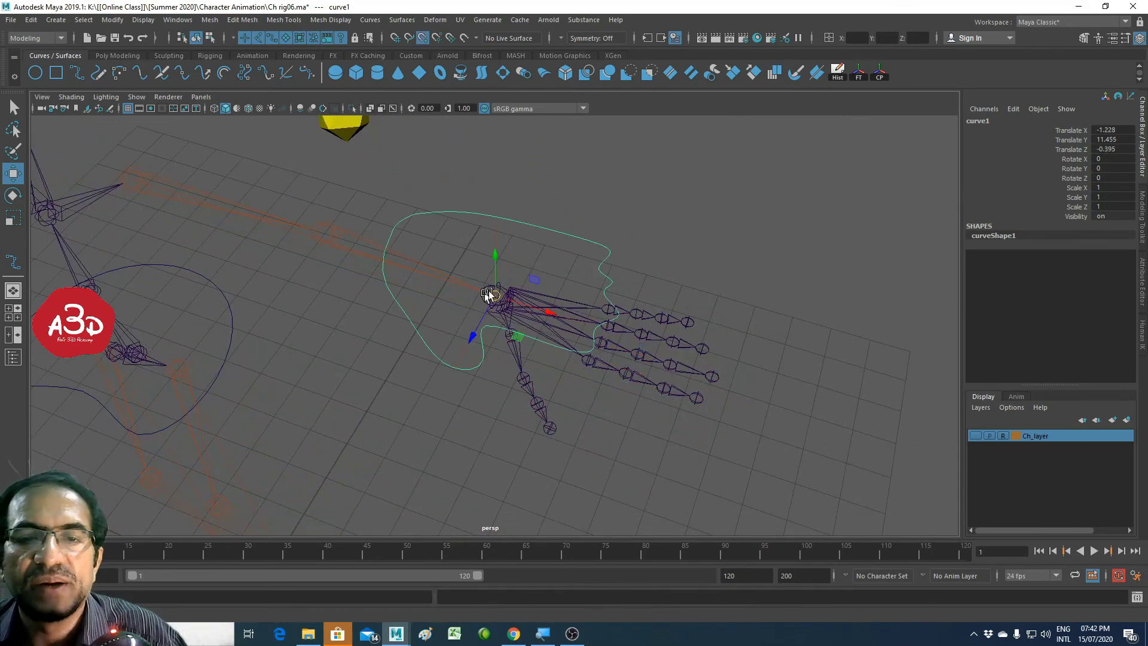
Step: Shift all of curve1's CVs so the outline sits back over the hand
key(F8)
drag(332, 154, 674, 423)
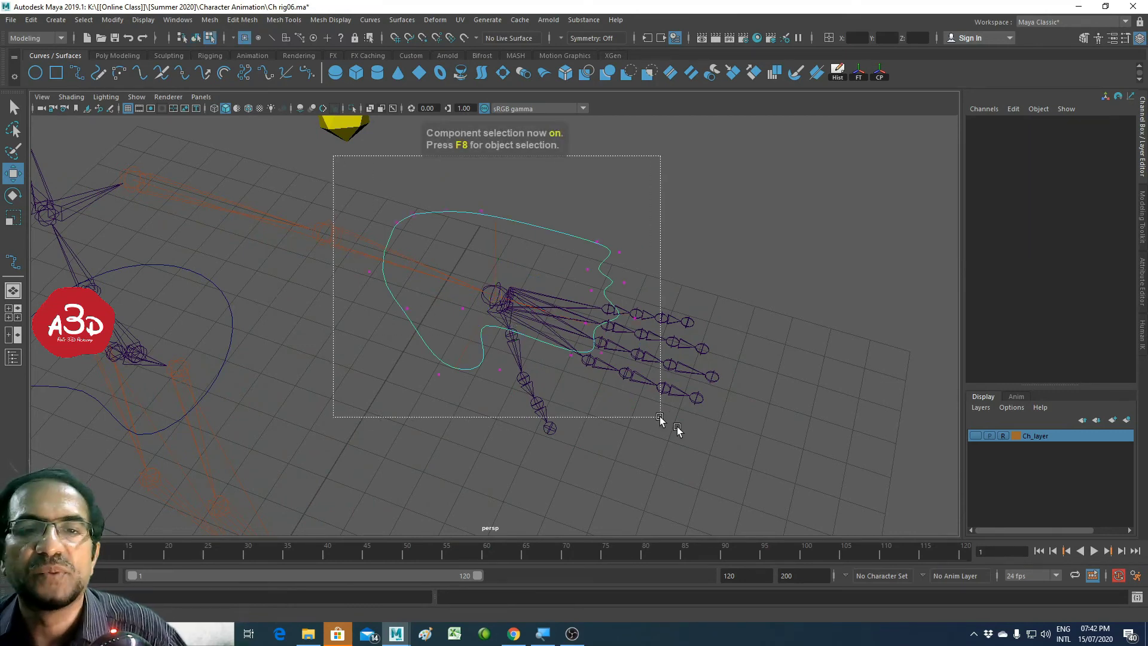
drag(550, 322, 649, 359)
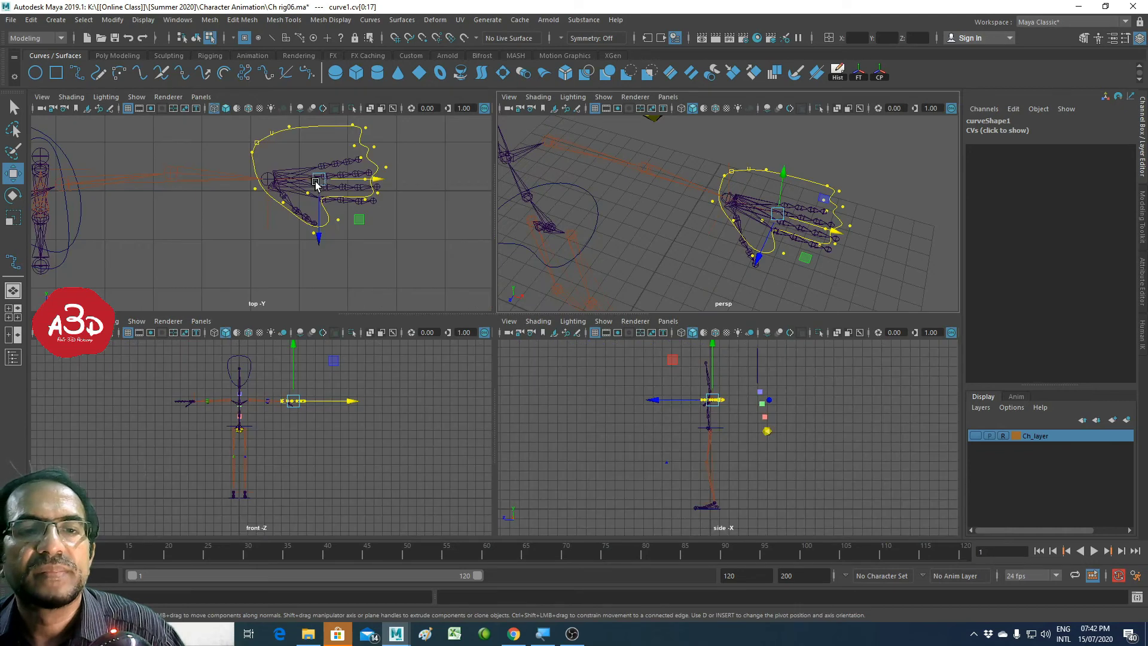
Step: Move curve1's CVs down around the hand mesh and pull one point up-left to wrap the thumb
key(space)
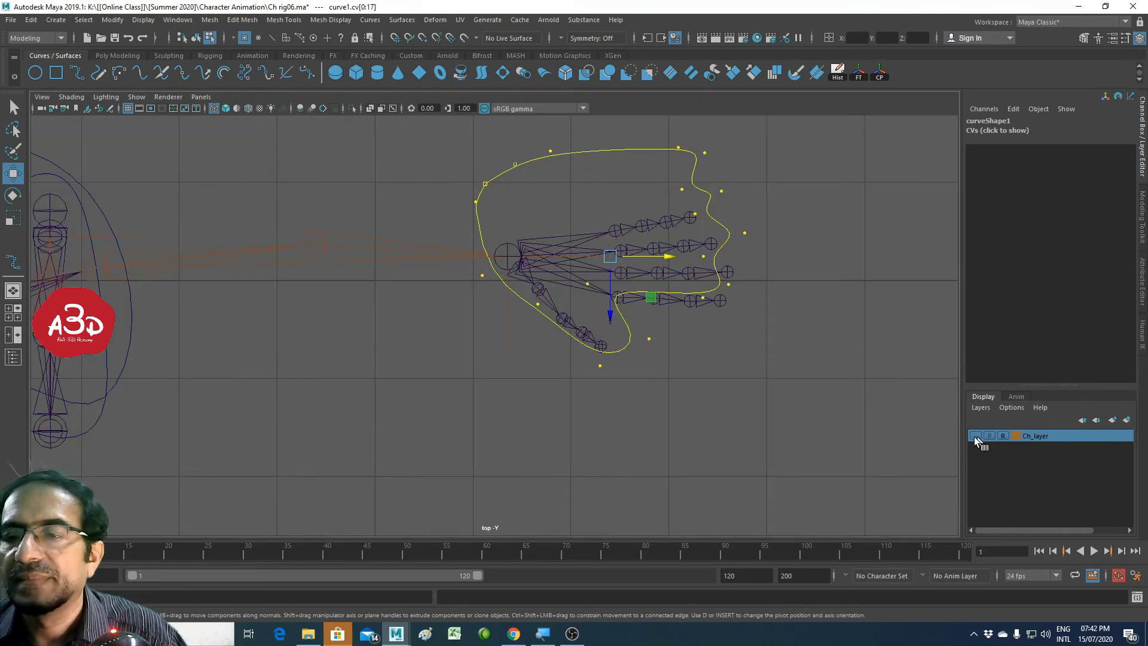
click(975, 436)
mouse_move(616, 280)
mouse_down()
mouse_move(615, 322)
mouse_move(665, 294)
mouse_up()
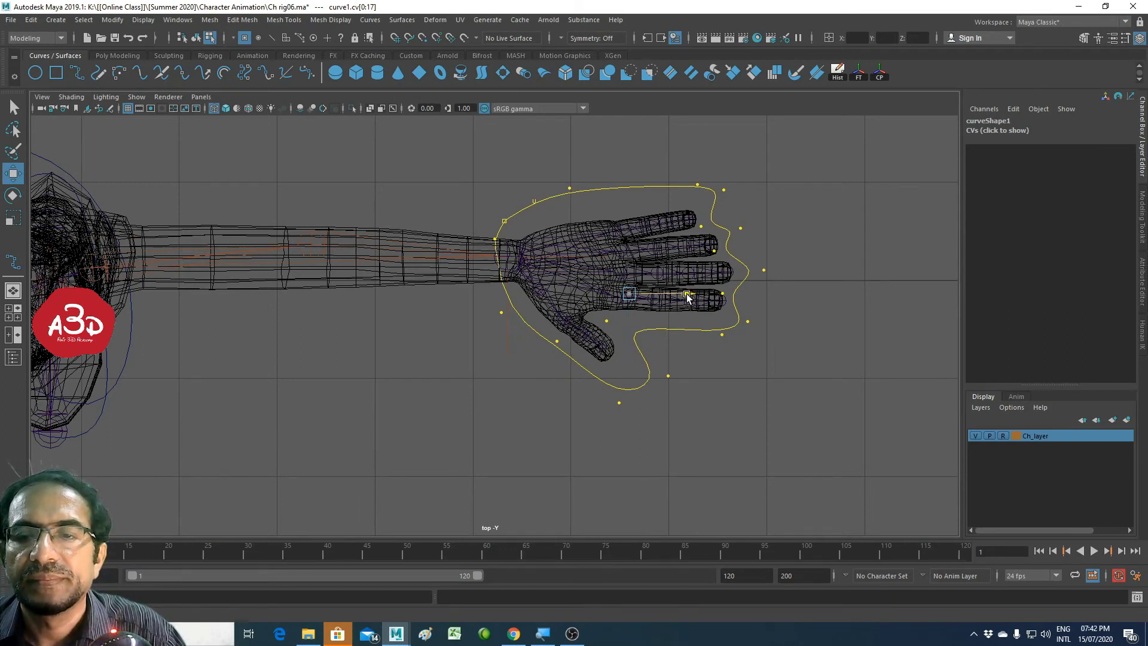
drag(686, 296, 688, 296)
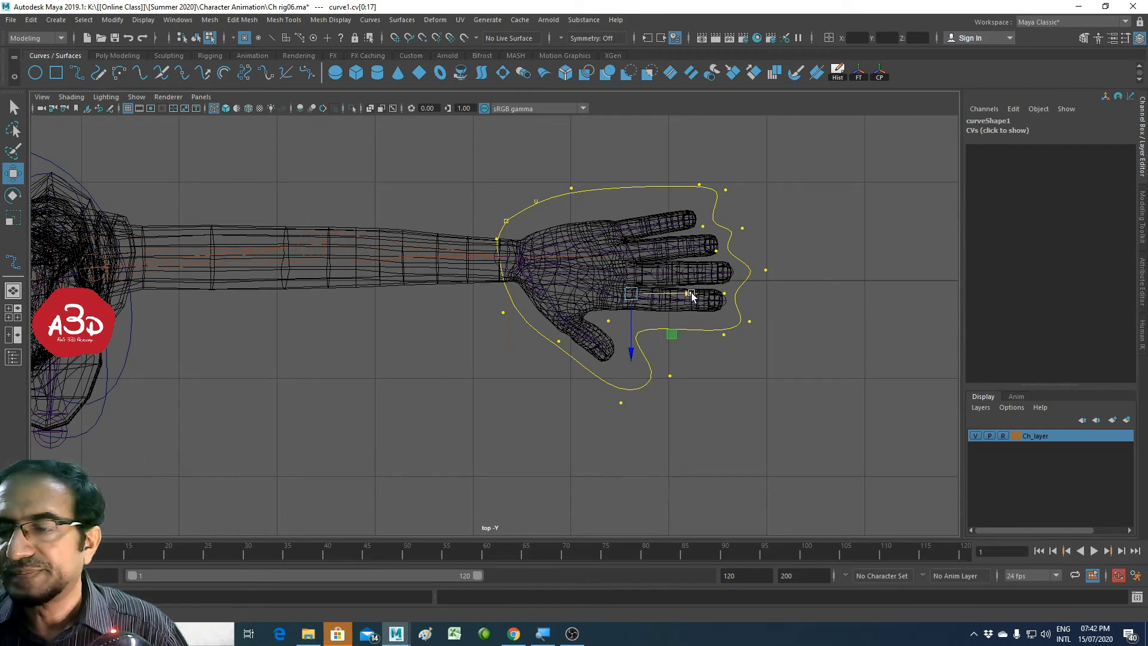
click(482, 353)
mouse_move(492, 330)
mouse_down()
mouse_move(510, 306)
mouse_move(491, 320)
mouse_up()
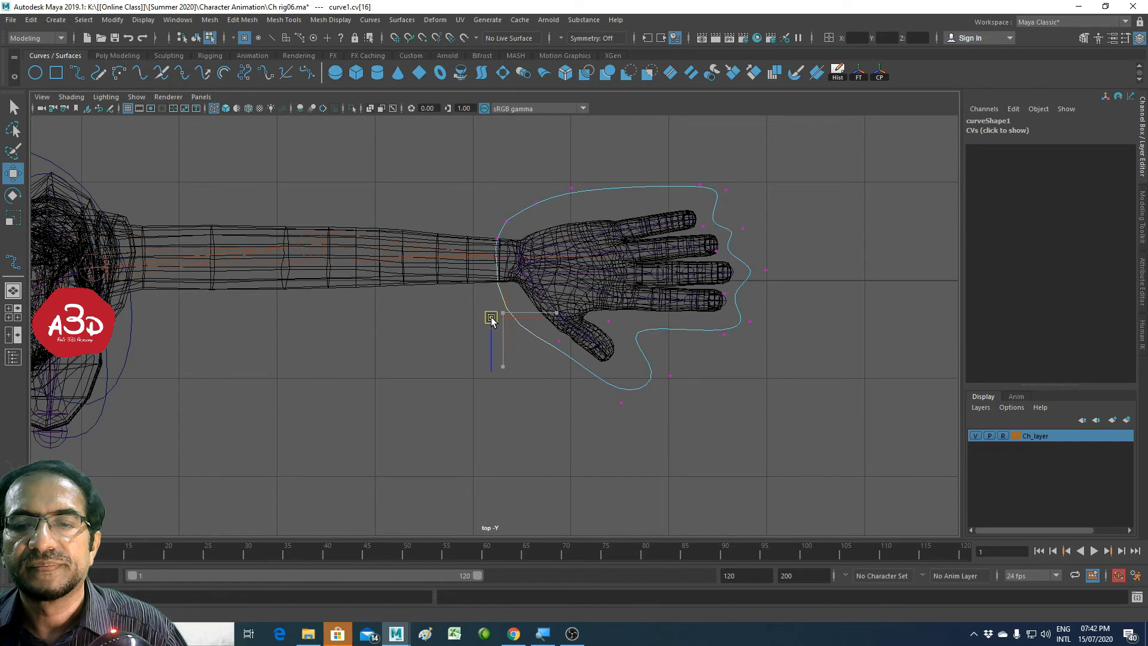
drag(491, 320, 485, 304)
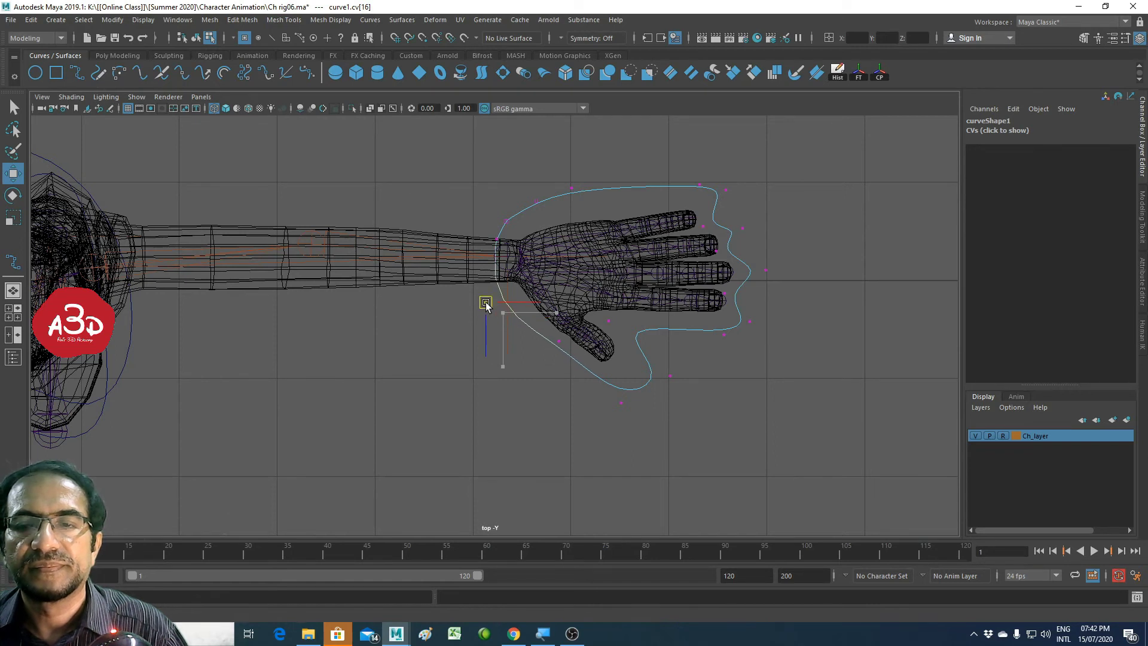
Step: In object mode, select curve1 and freeze its transformations to zero its Translate values
key(F8)
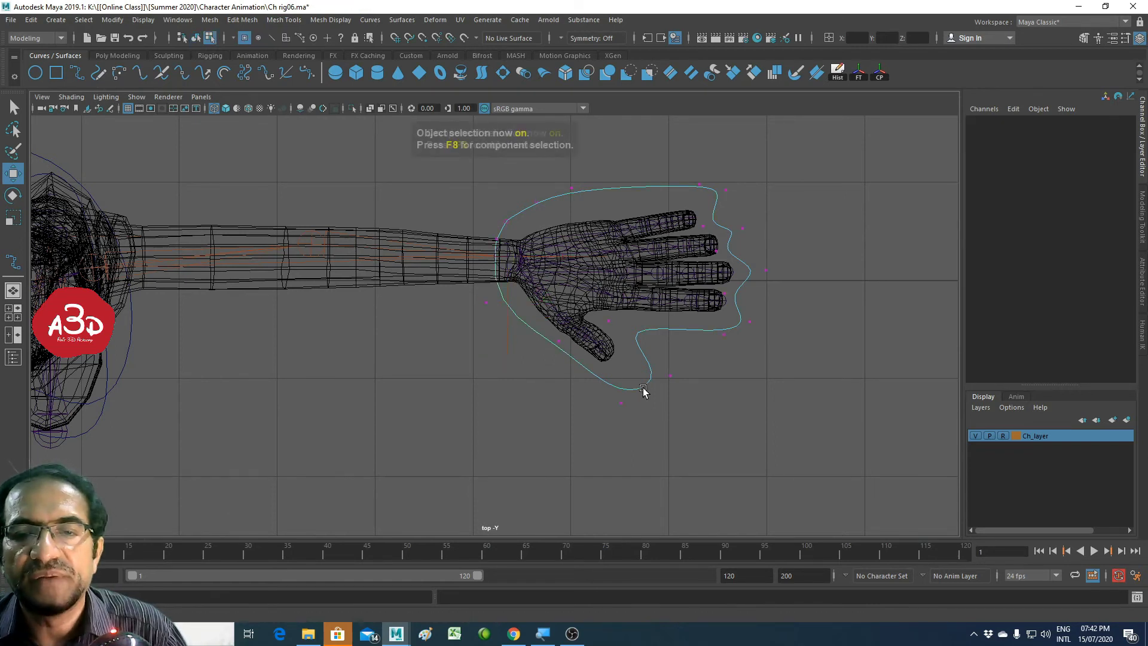
click(643, 389)
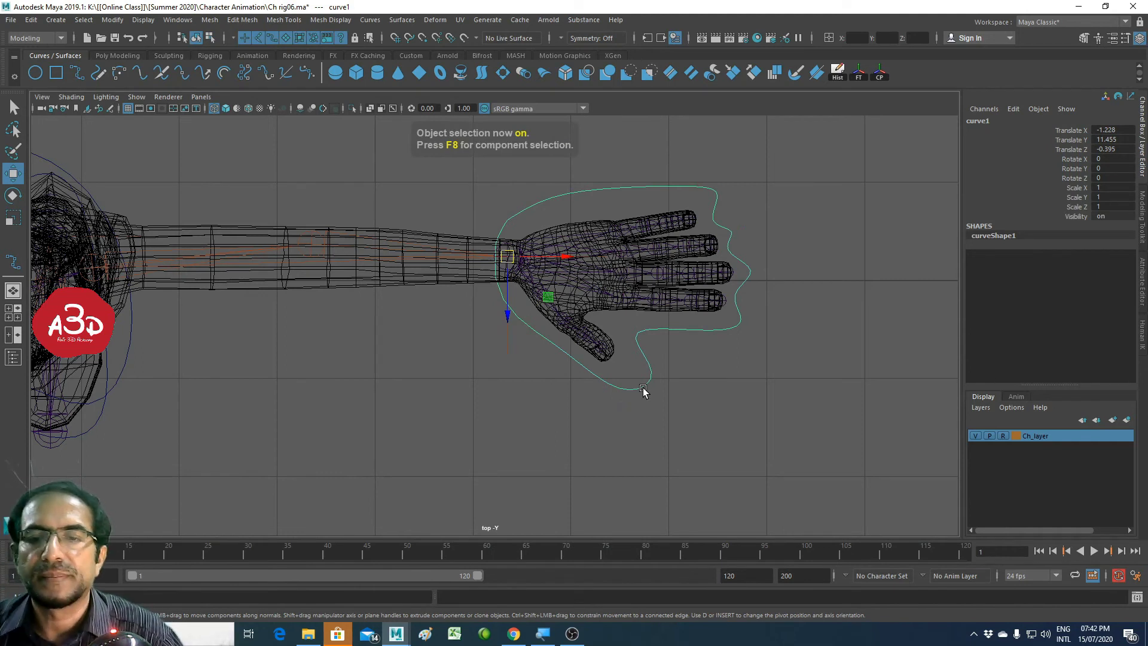
click(722, 403)
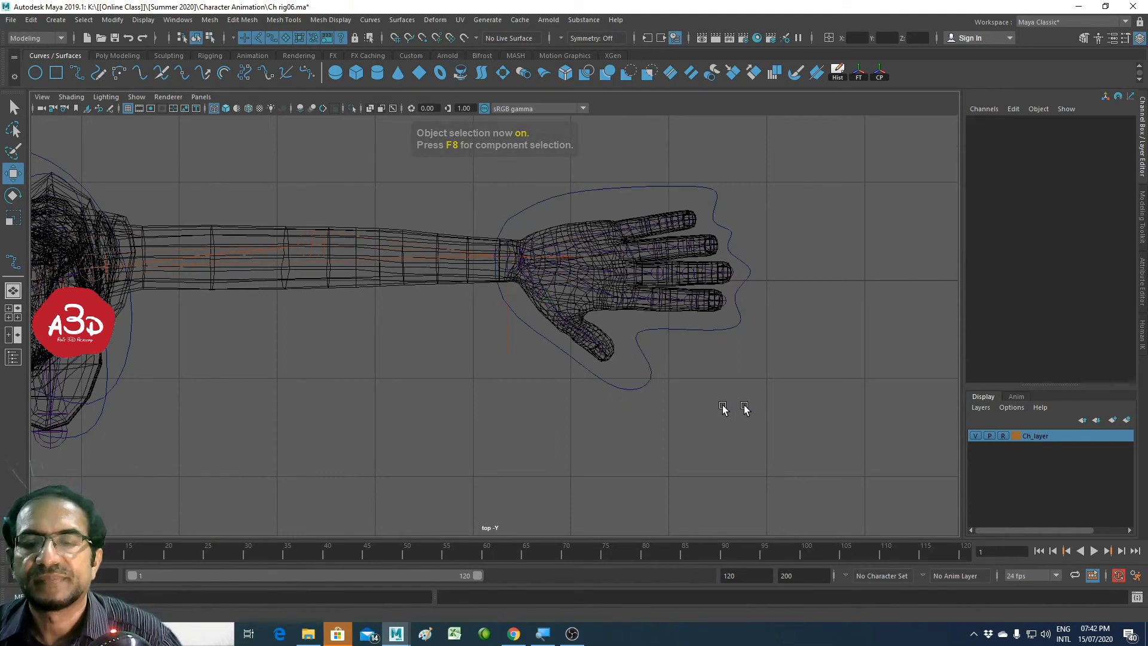
click(610, 384)
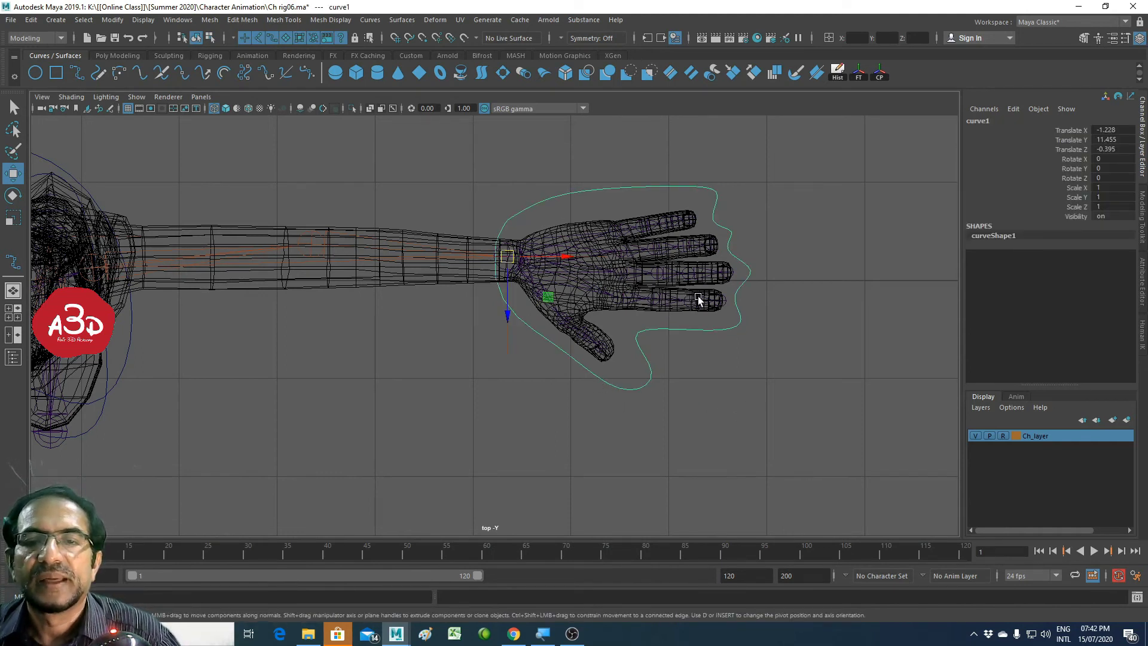
click(805, 268)
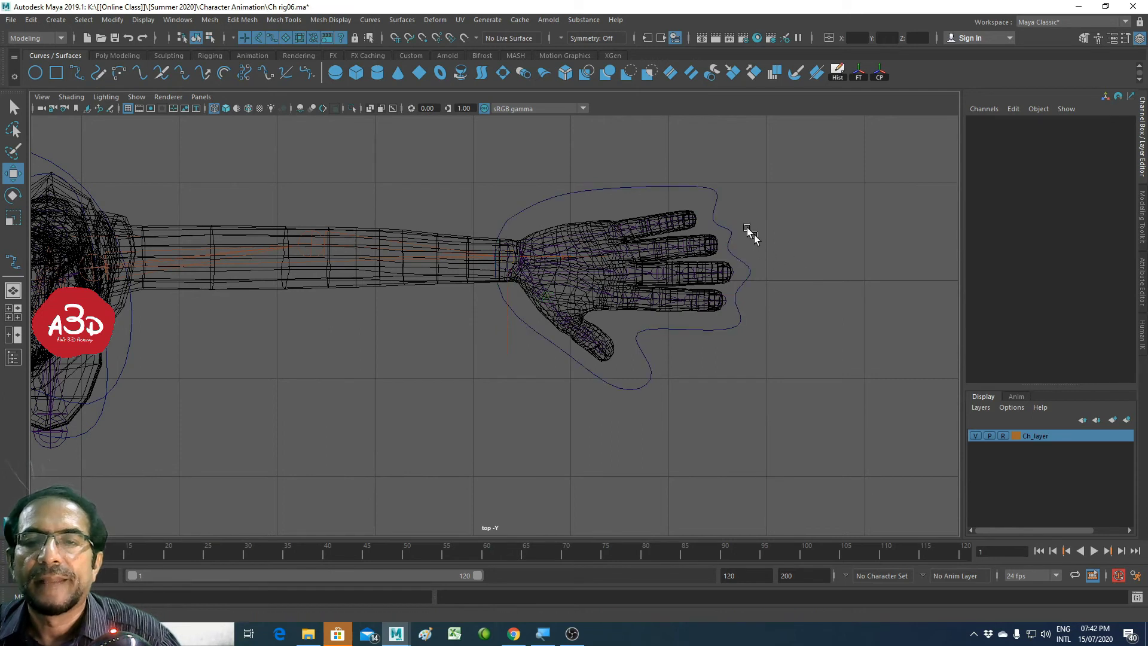
click(706, 187)
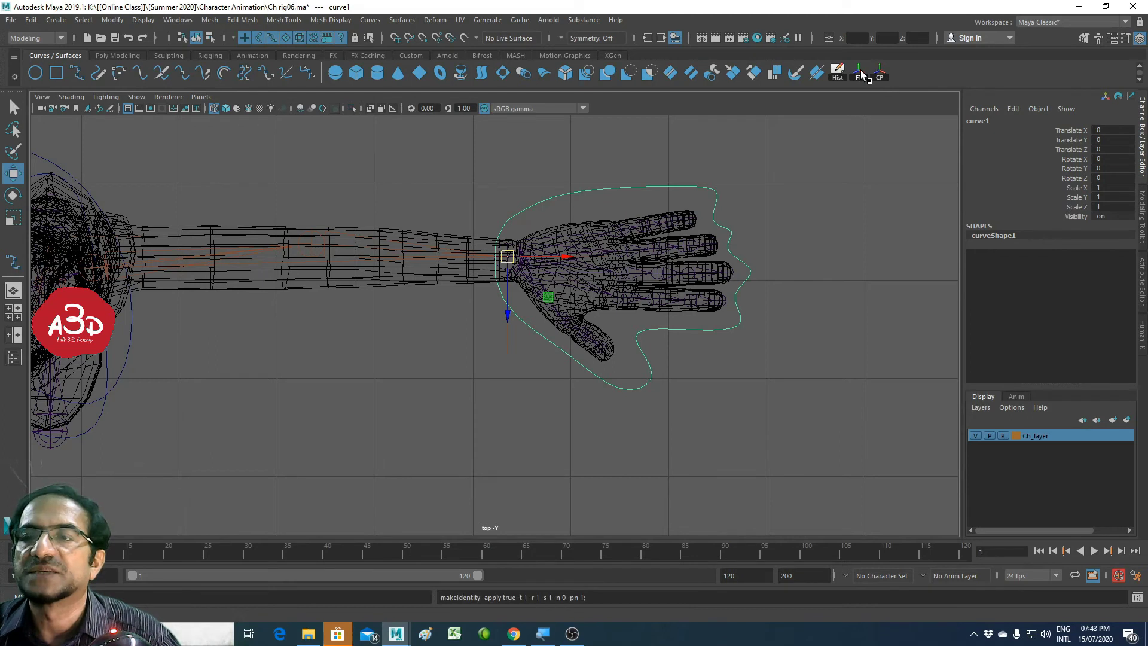
click(753, 226)
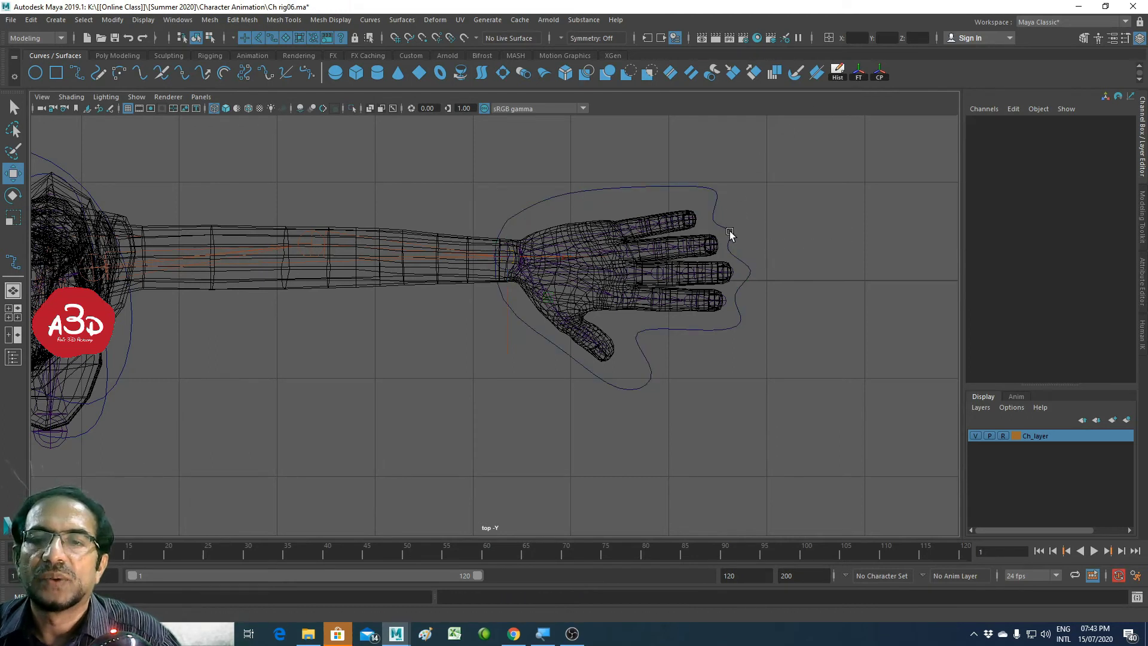
Step: Rename curve1 to L_hand_ctrl and zoom the top view out to frame both arms
click(730, 233)
text(L hand ctrl)
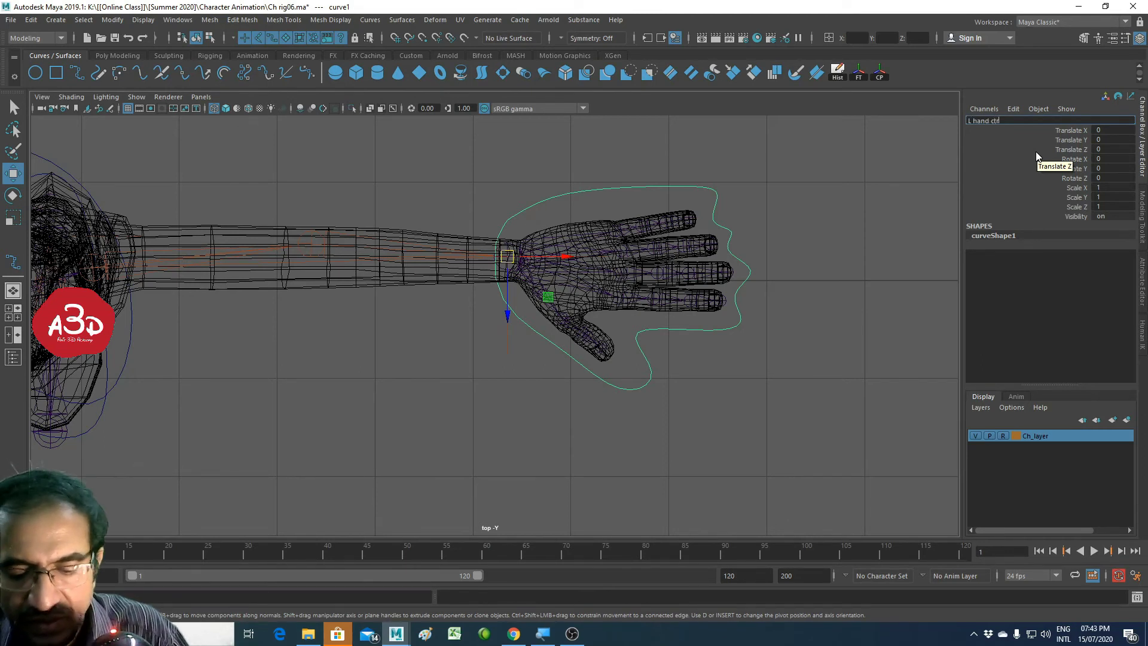
key(Return)
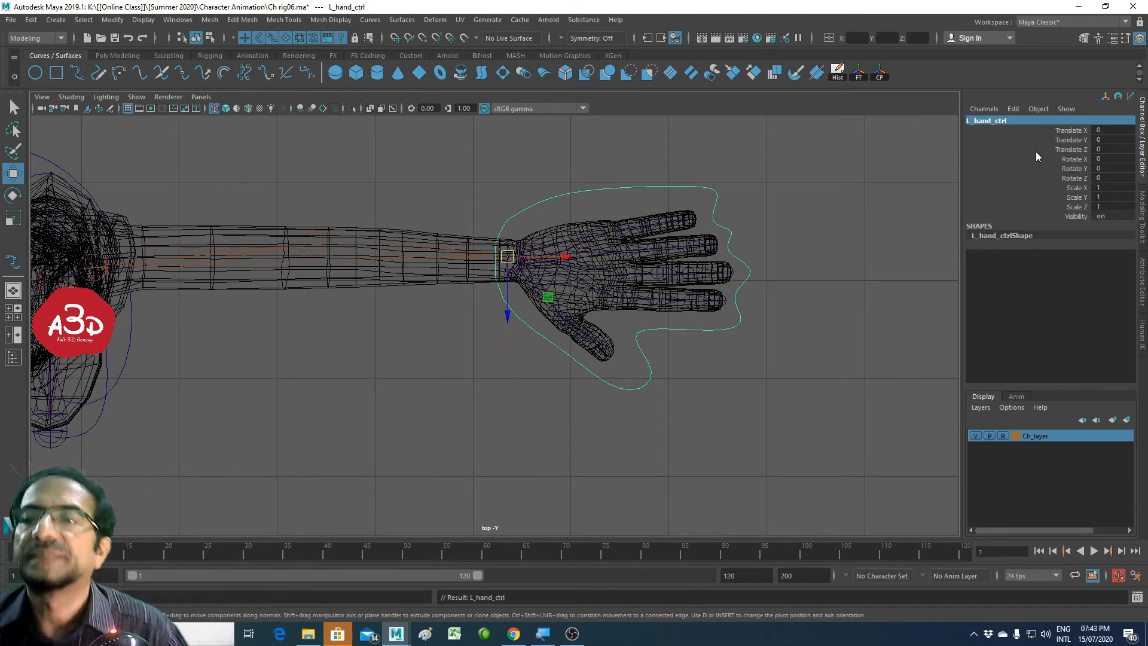
alt+right_drag(687, 317, 381, 401)
alt+middle_drag(381, 401, 398, 390)
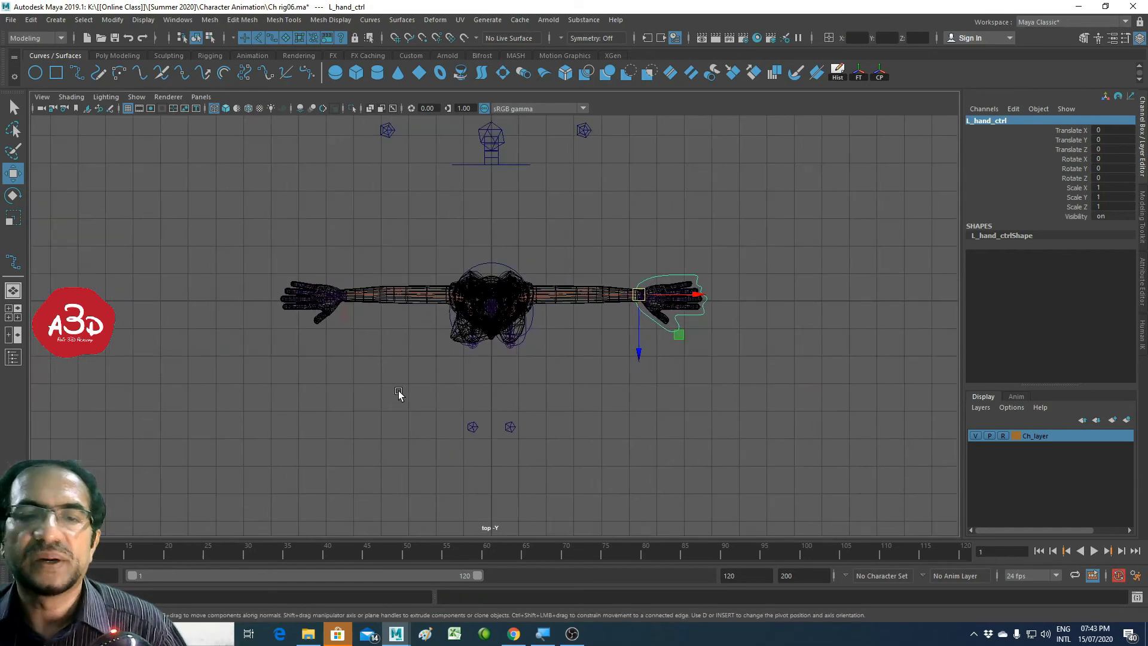
mouse_move(398, 390)
alt+right_down()
mouse_move(570, 389)
mouse_move(803, 346)
alt+right_up()
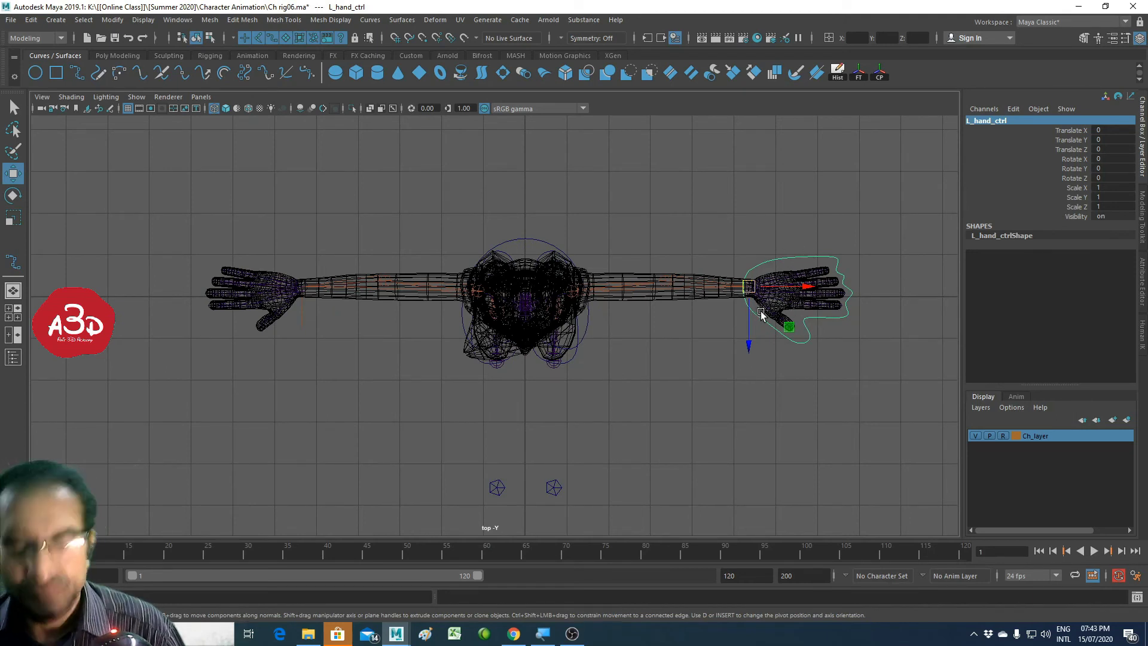
Step: Duplicate L_hand_ctrl, move the copy along X onto the other hand, and enter -1 in Scale Y
key(ctrl+d)
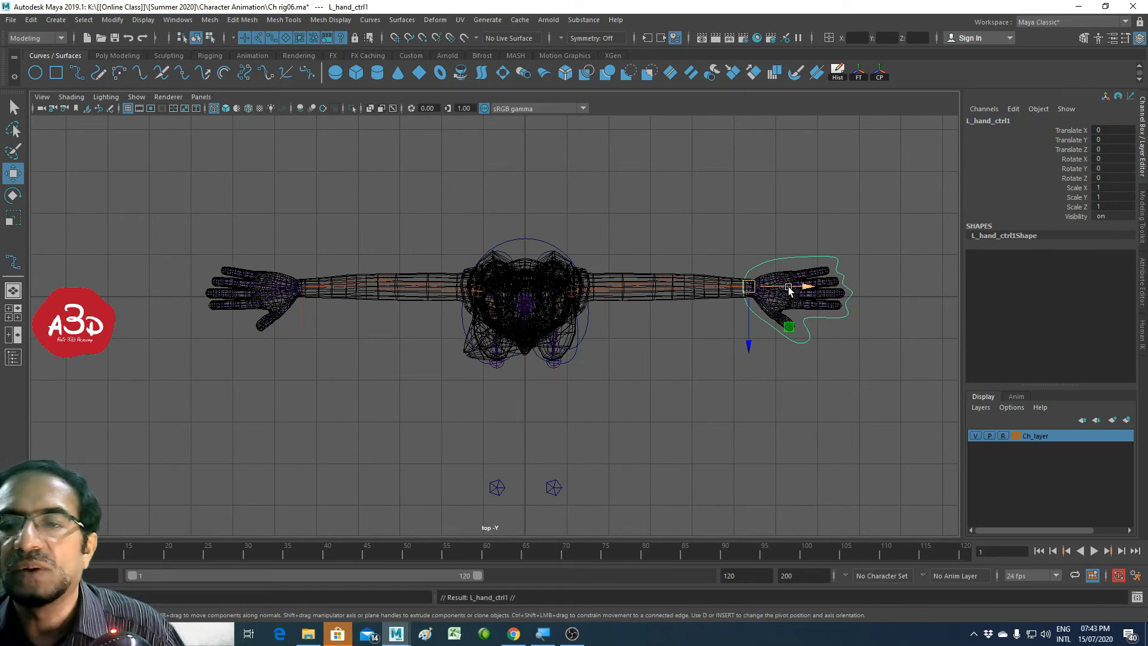
drag(788, 287, 383, 314)
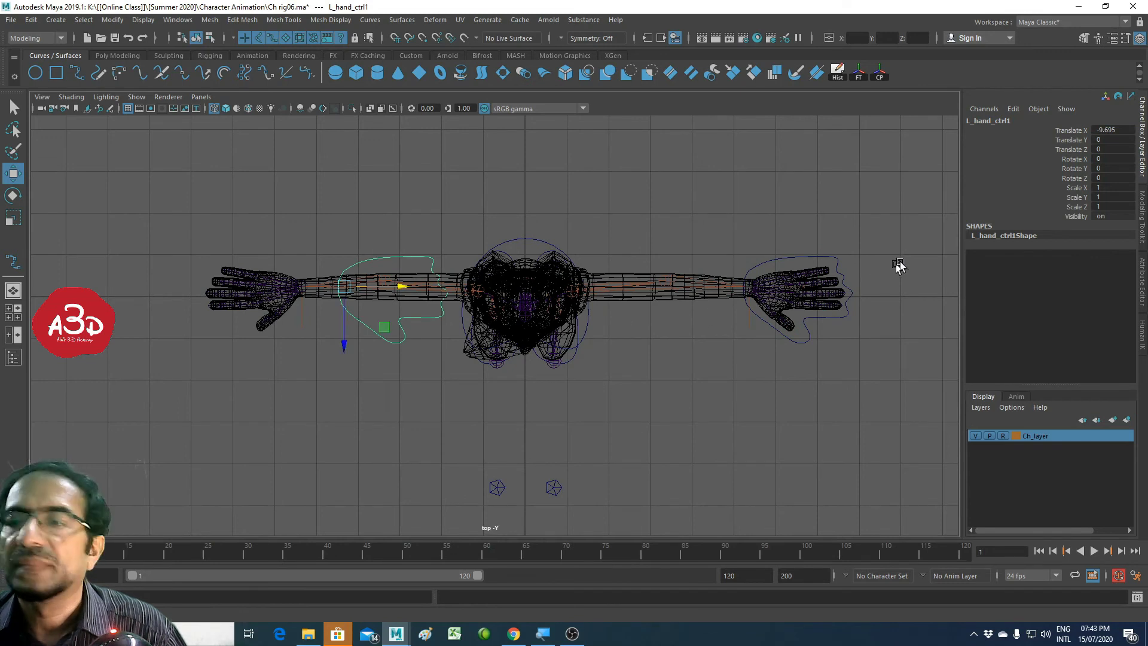
double_click(1119, 196)
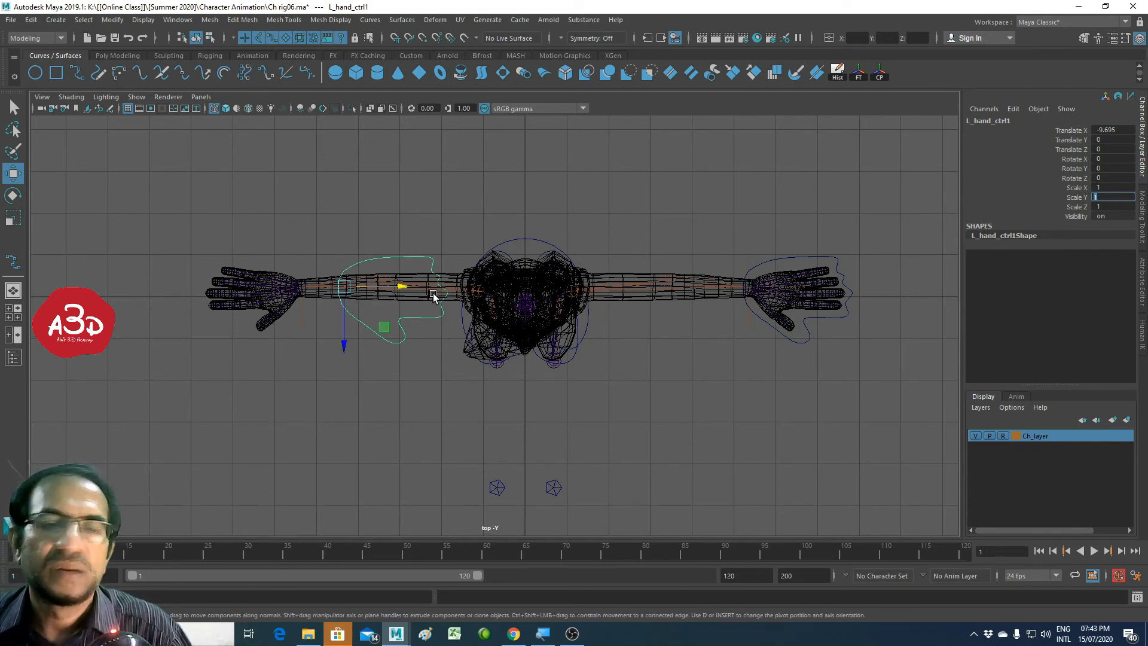
text(-1)
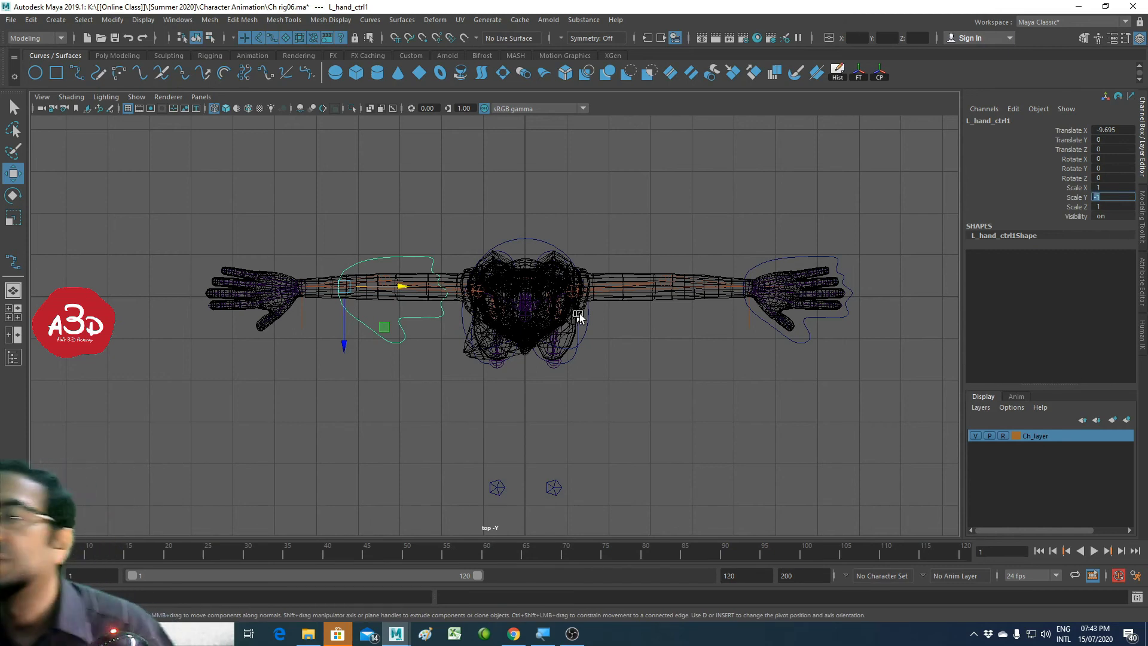
click(422, 216)
Step: Set the duplicate's Scale X to -1 to mirror it
click(430, 258)
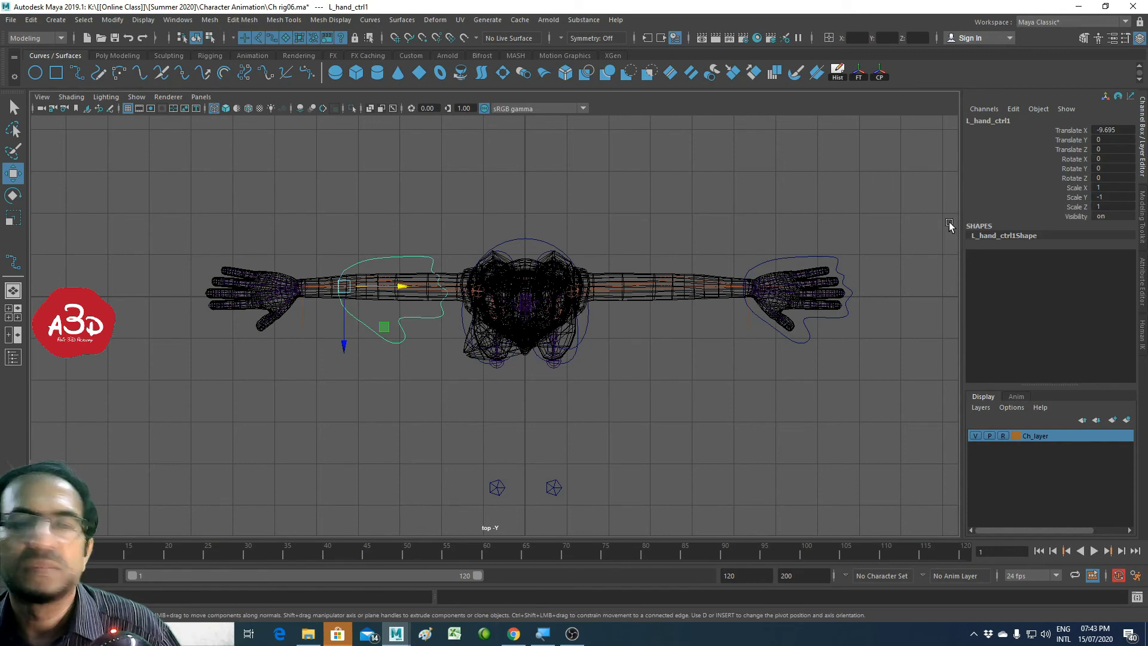
click(1116, 195)
text(1)
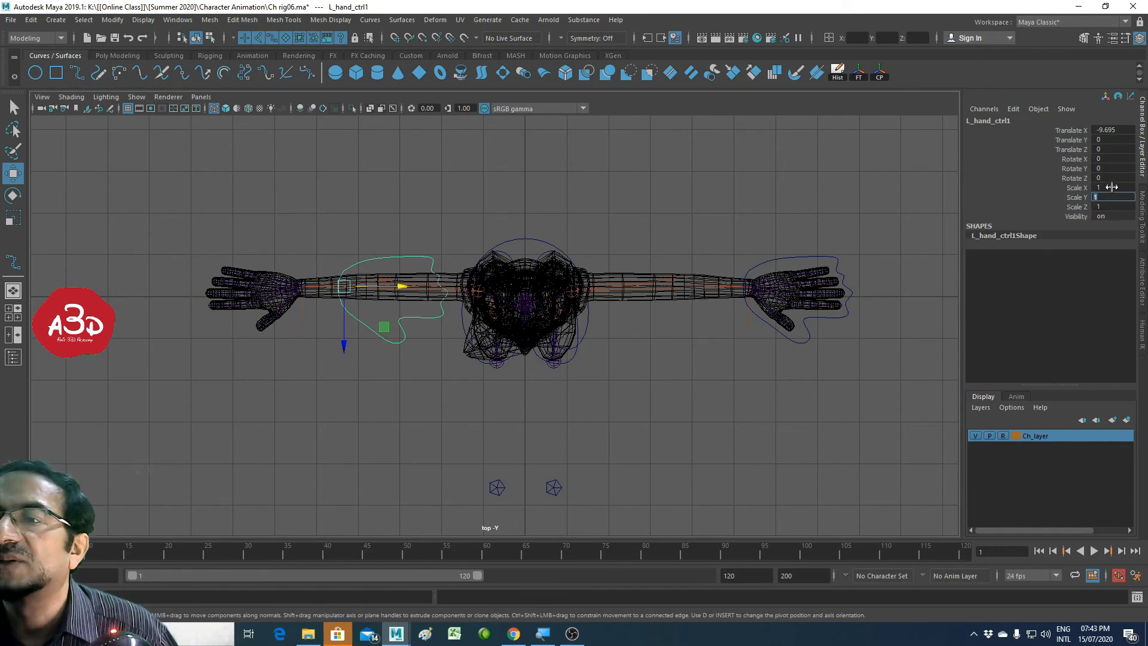
click(1111, 187)
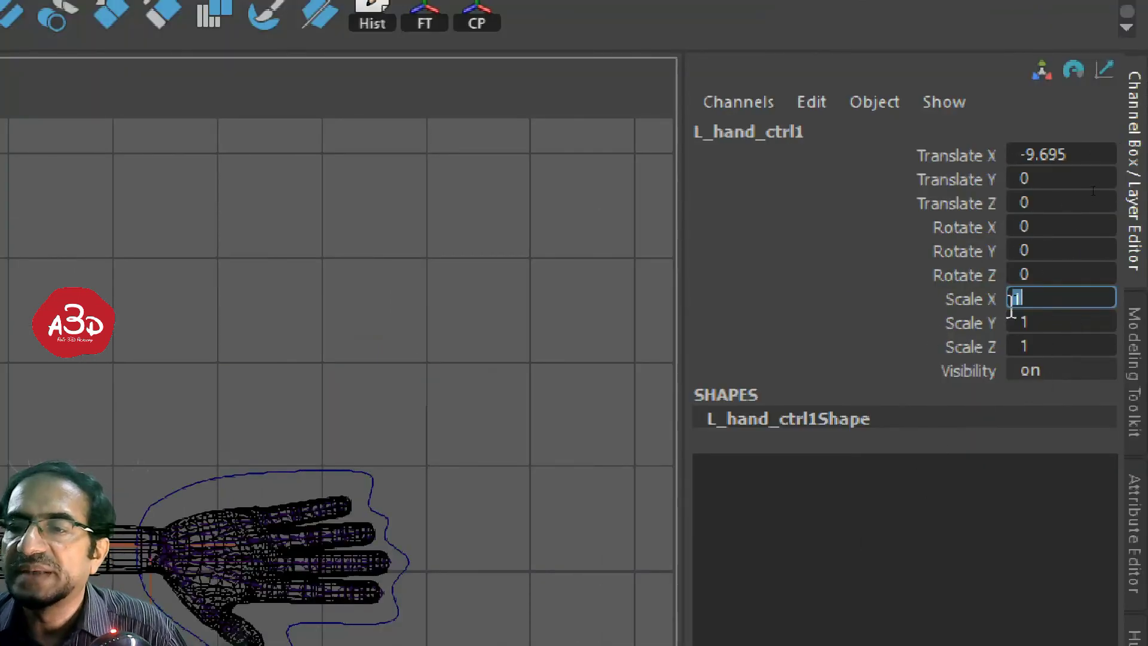
text(-1)
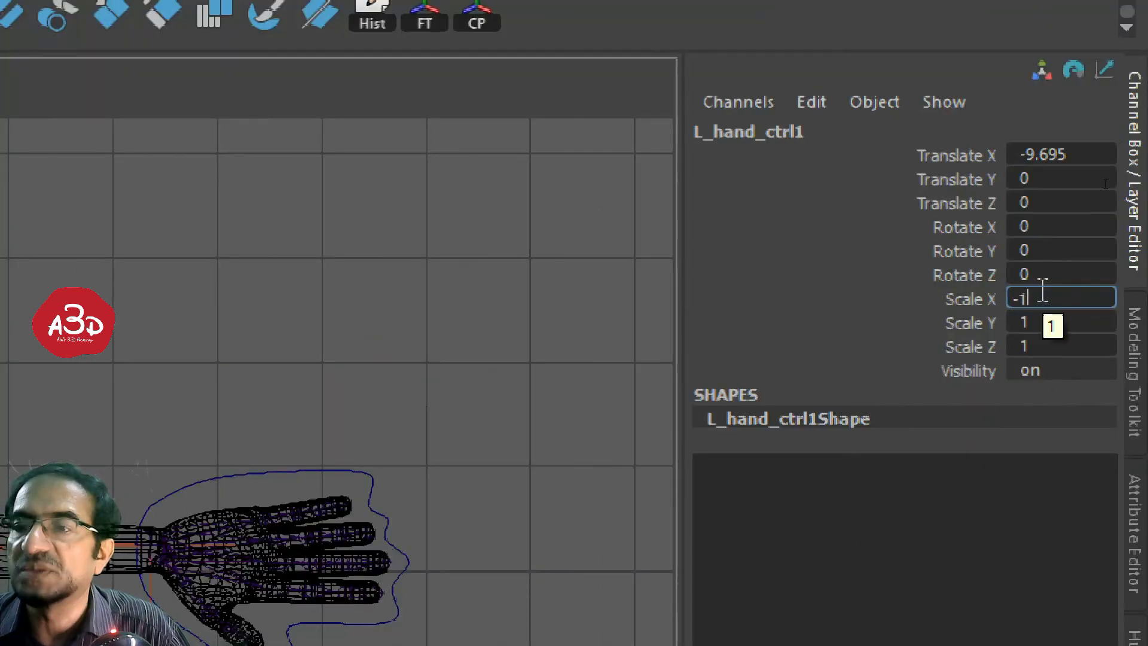
key(Return)
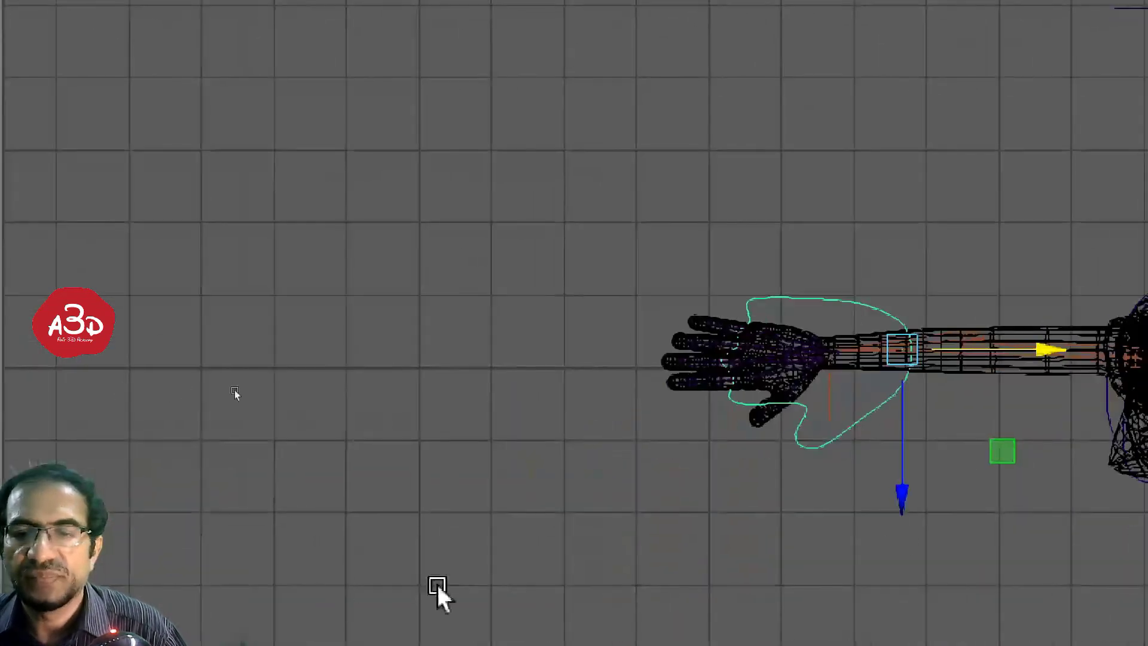
key(super)
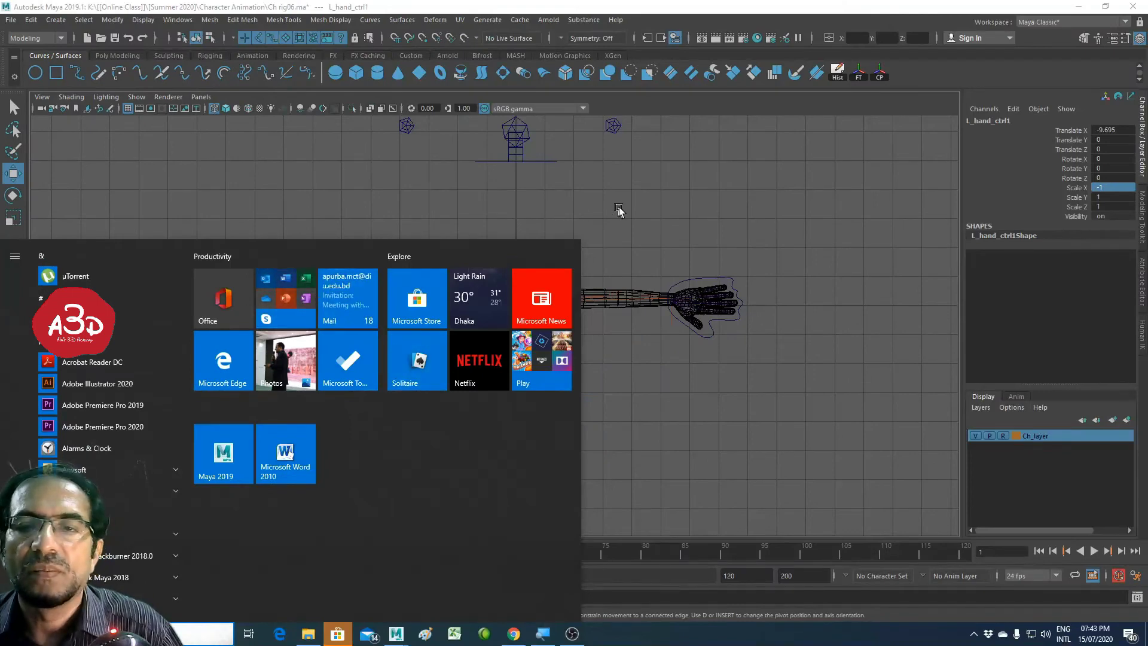
Step: Hide the Ch_layer meshes and move L_hand_ctrl1 further out along X to Translate X -10.707
click(620, 210)
click(387, 320)
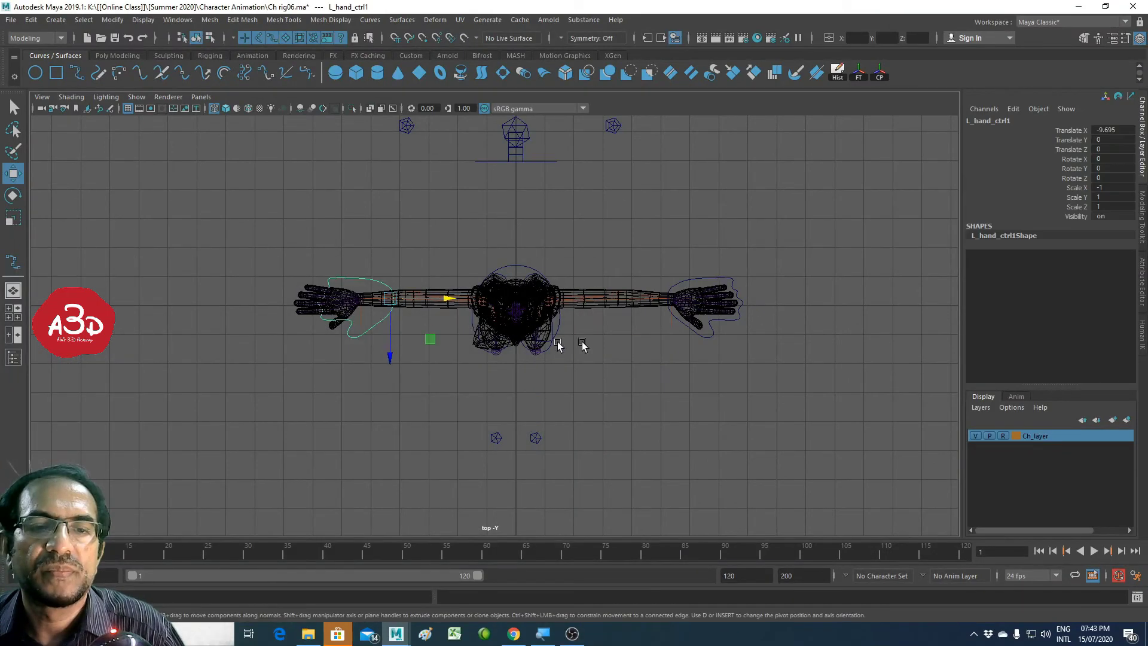
key(space)
key(space)
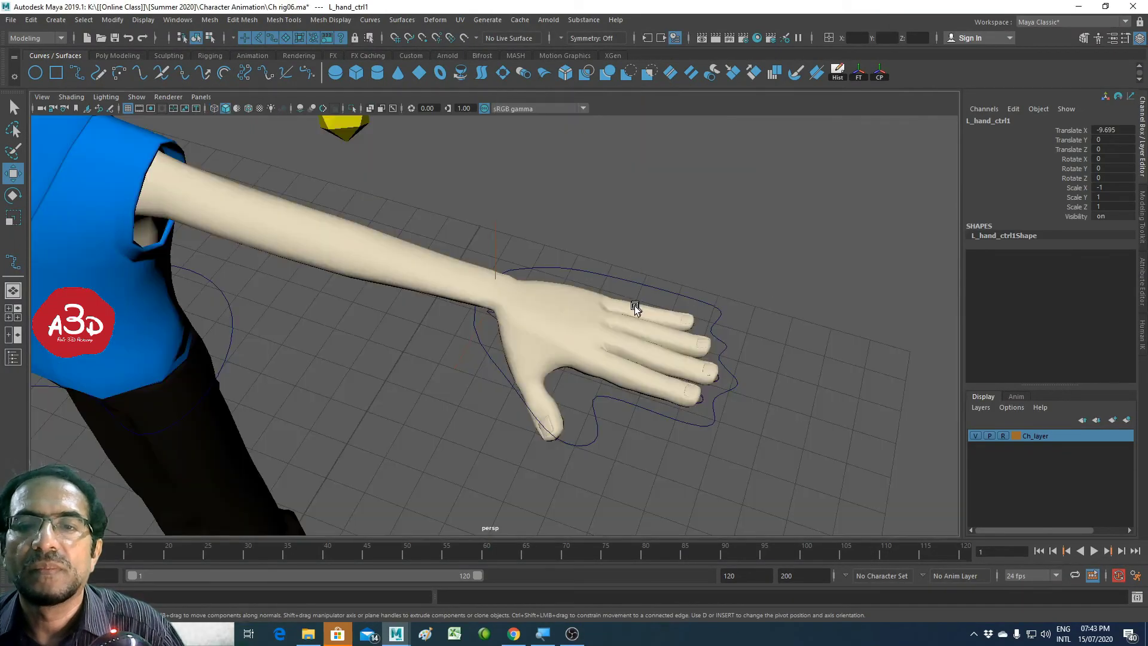
scroll(675, 328, down, 5)
mouse_move(779, 333)
alt+mouse_down()
mouse_move(403, 392)
mouse_move(504, 407)
mouse_move(379, 409)
mouse_move(451, 366)
mouse_move(663, 438)
mouse_move(615, 423)
alt+mouse_up()
click(975, 435)
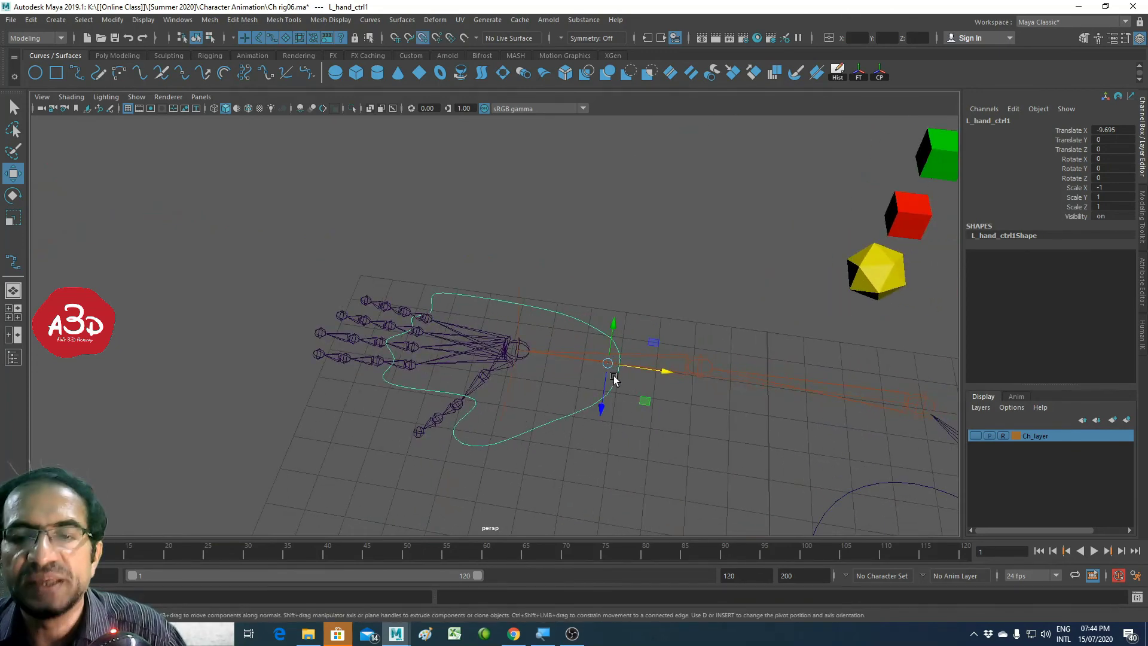
drag(602, 366, 525, 348)
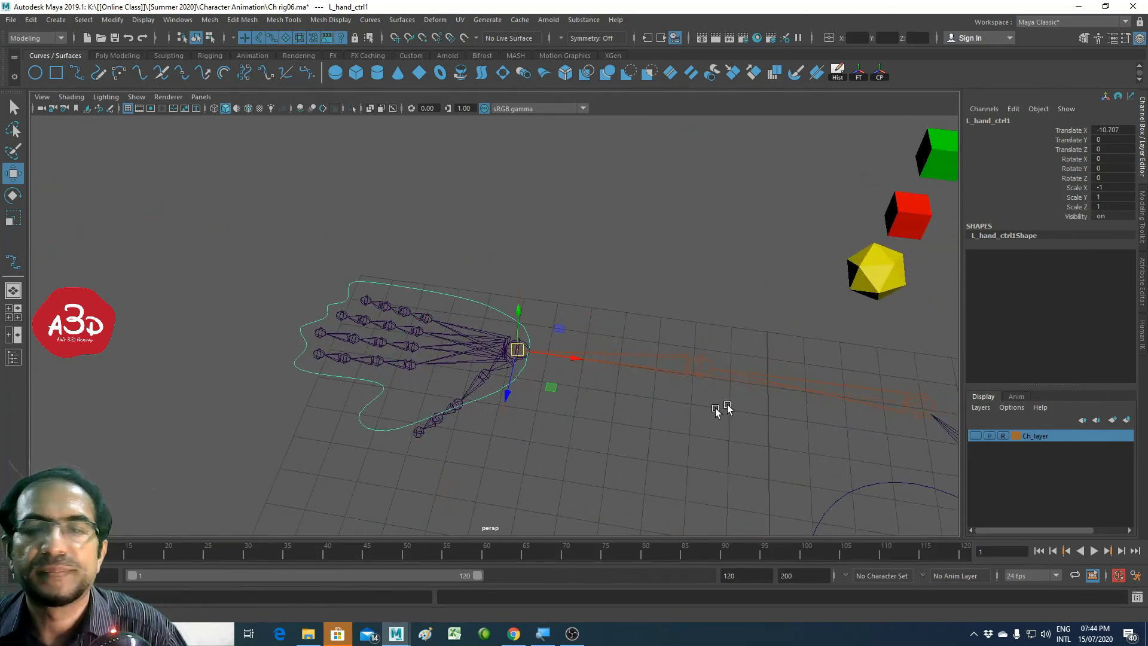
alt+right_drag(718, 412, 613, 410)
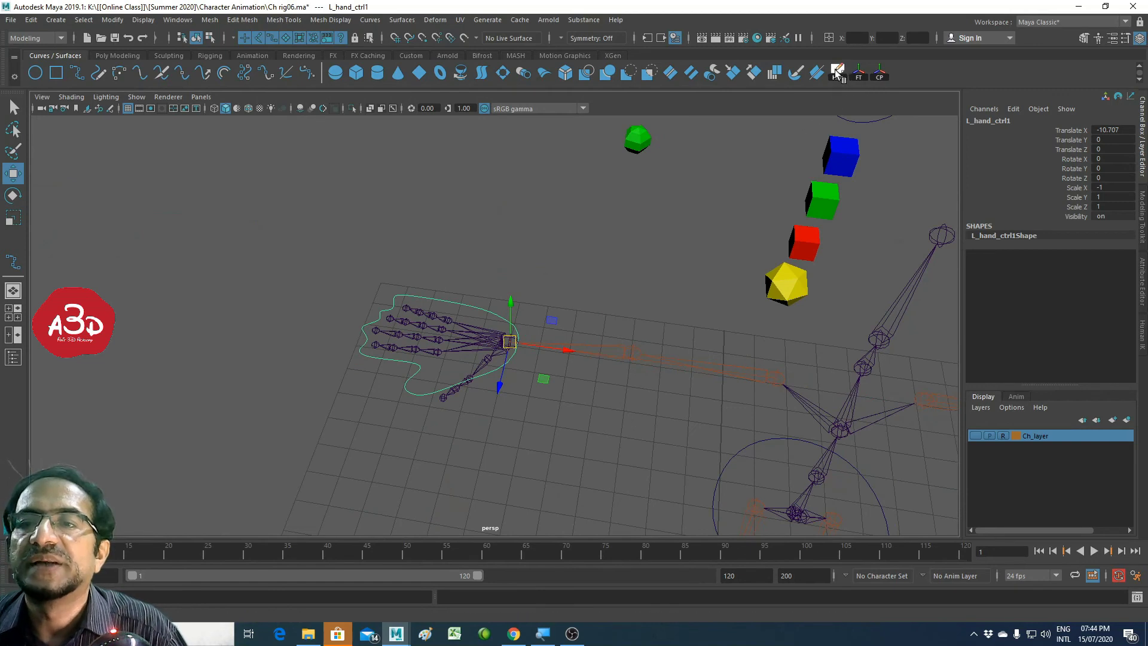
Step: Freeze the mirrored hand control's transformations so they read zero
click(859, 72)
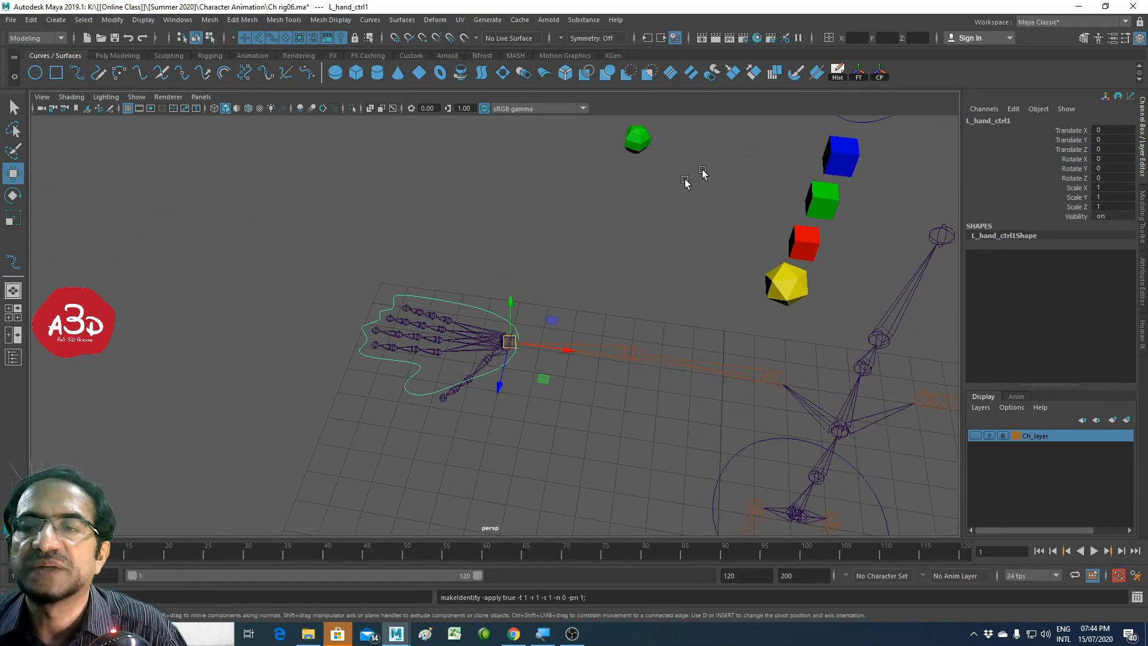
click(491, 281)
click(480, 311)
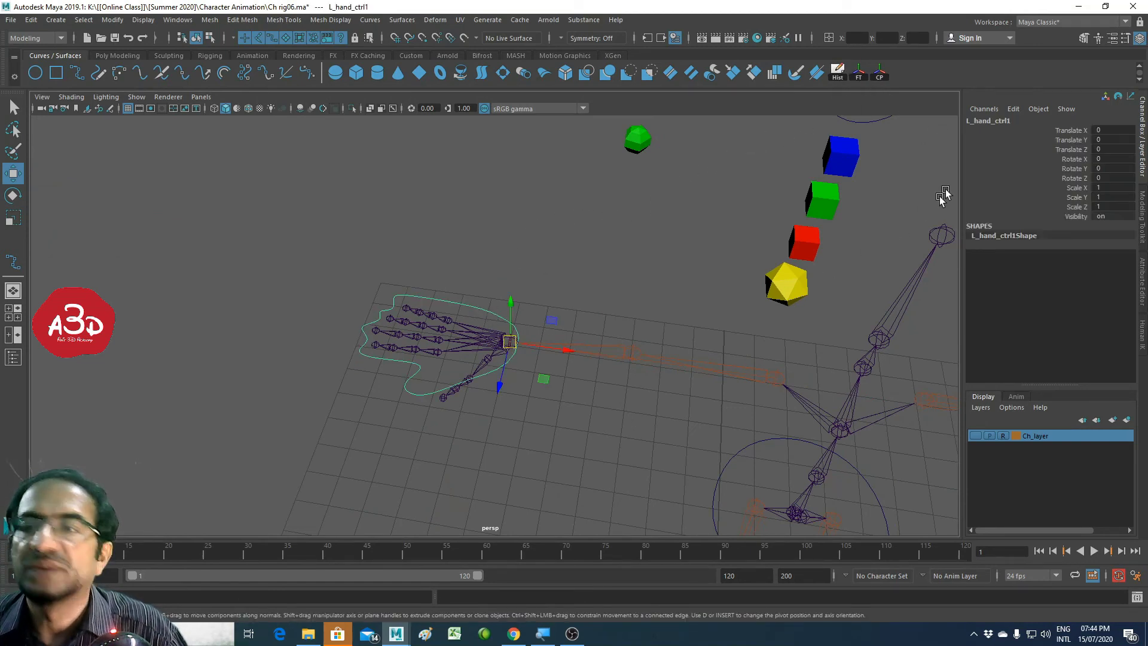
Step: Rename the mirrored hand control to R_hand_ctrl1
click(984, 123)
click(971, 120)
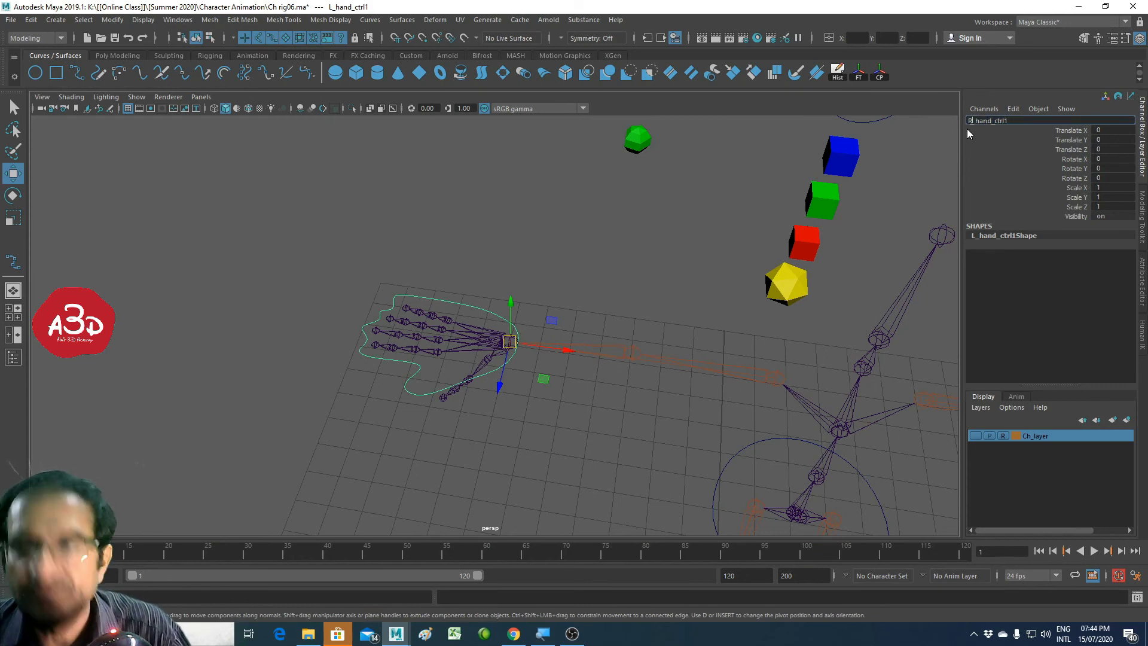
key(Return)
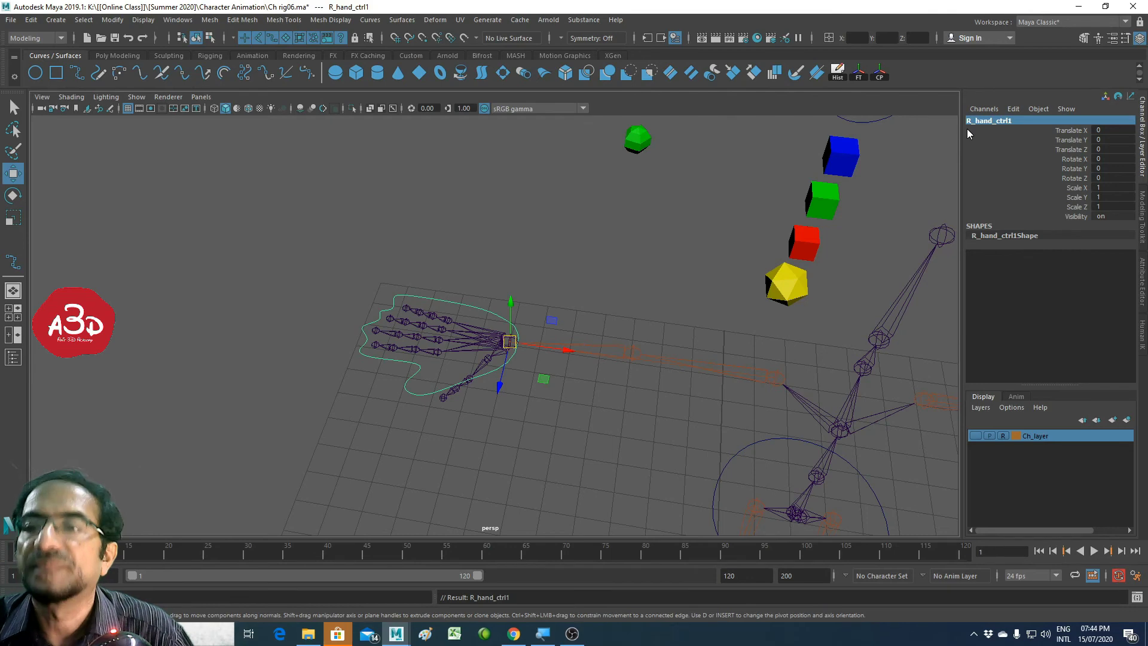
click(607, 269)
mouse_move(625, 332)
alt+mouse_down()
mouse_move(612, 339)
mouse_move(622, 359)
mouse_move(717, 364)
alt+mouse_up()
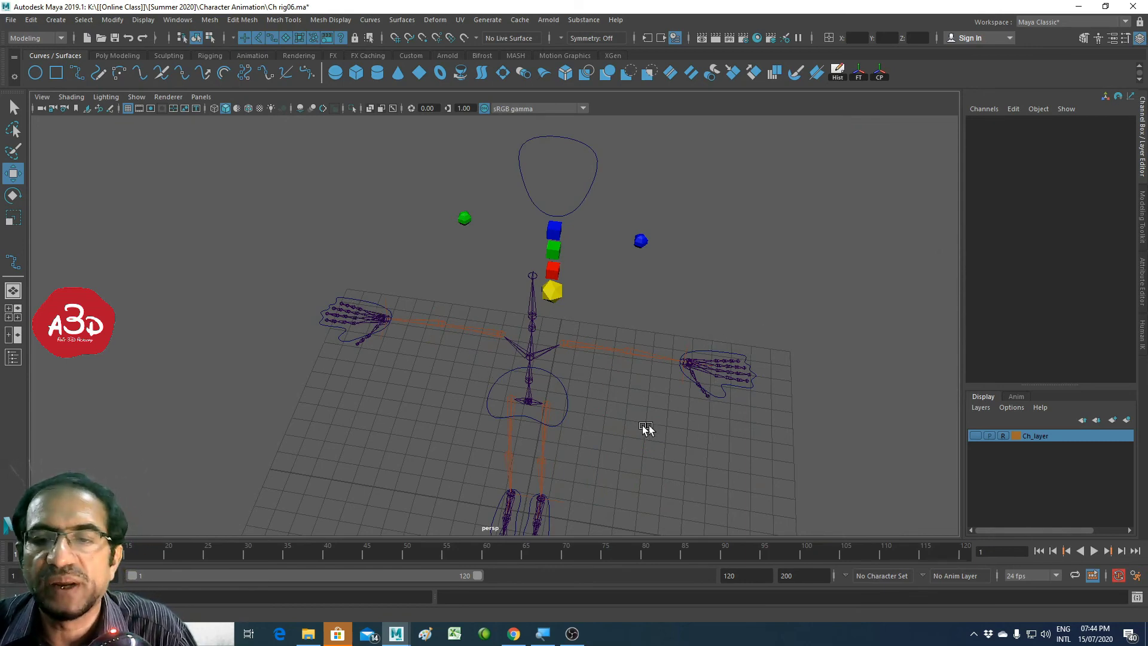
Step: Zoom in on the left hand, select L_hand_ctrl, then add Light_wrist_joint to the selection
mouse_move(646, 429)
alt+mouse_down()
mouse_move(782, 397)
mouse_move(620, 374)
mouse_move(469, 389)
alt+mouse_up()
alt+right_drag(469, 390, 819, 392)
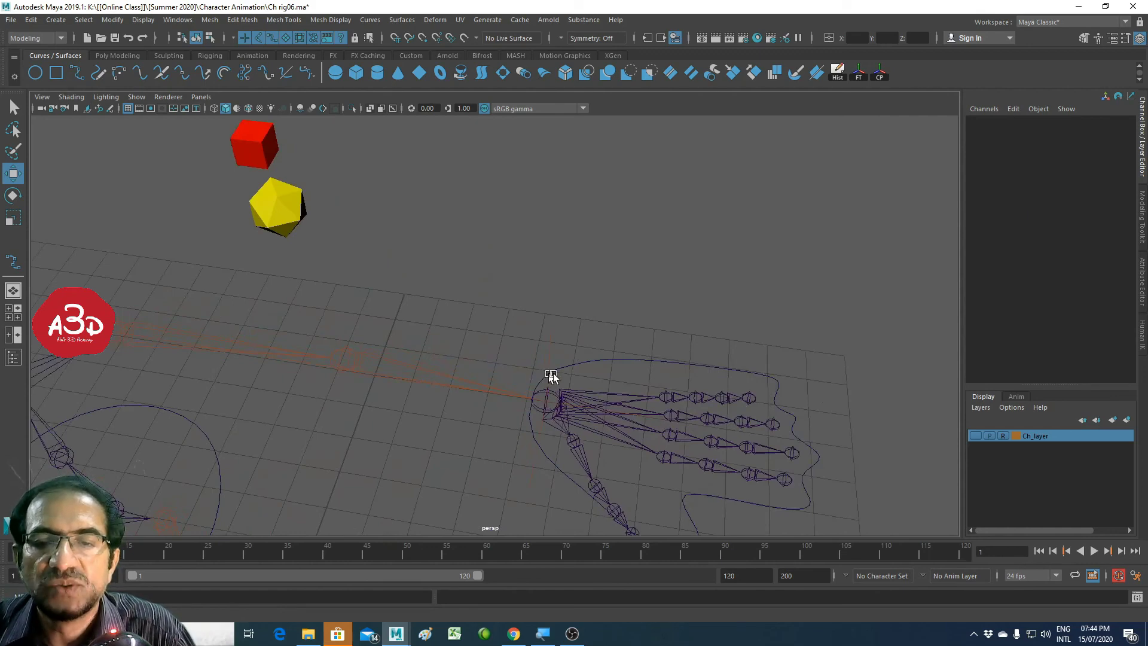
alt+right_drag(534, 396, 536, 379)
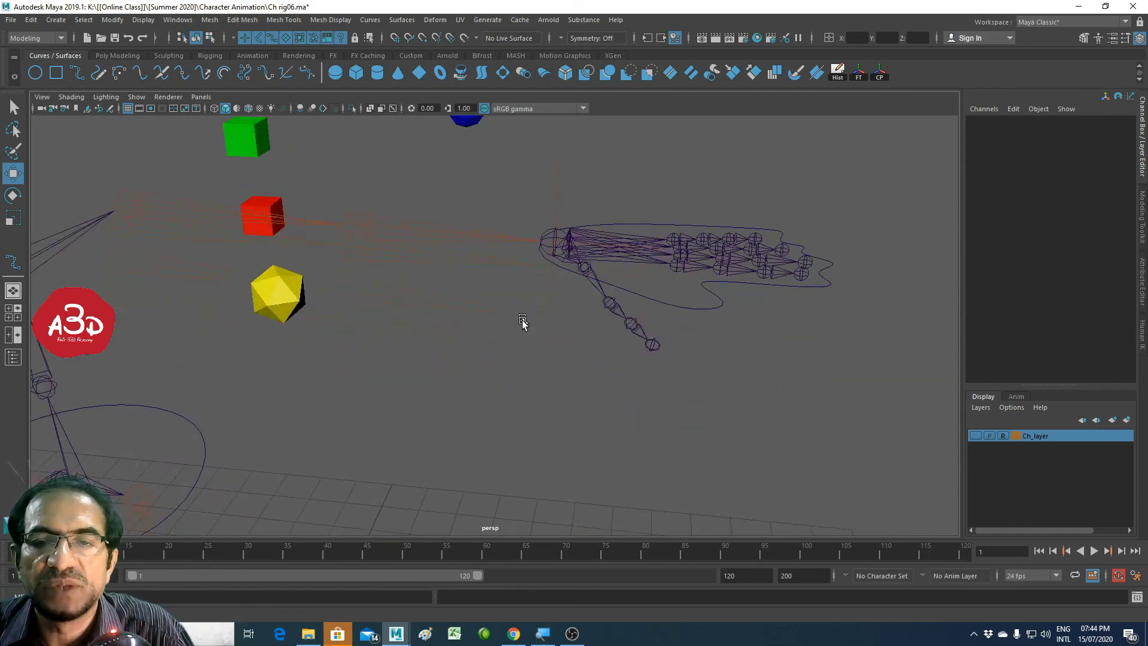
alt+drag(523, 323, 518, 413)
alt+right_drag(518, 413, 586, 406)
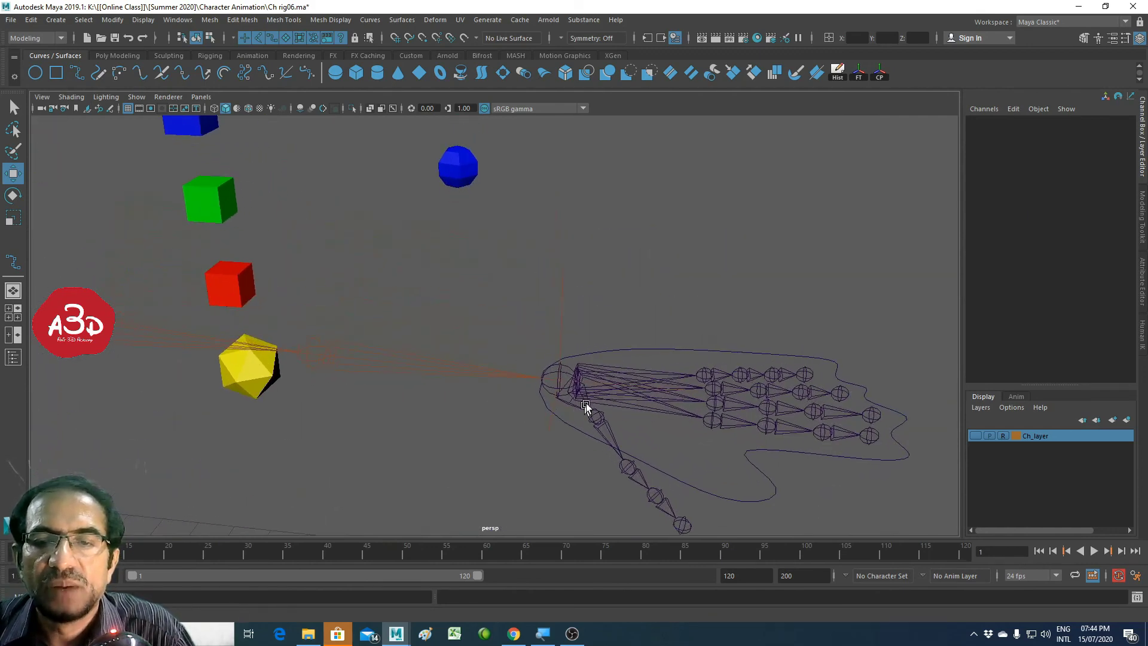
click(660, 350)
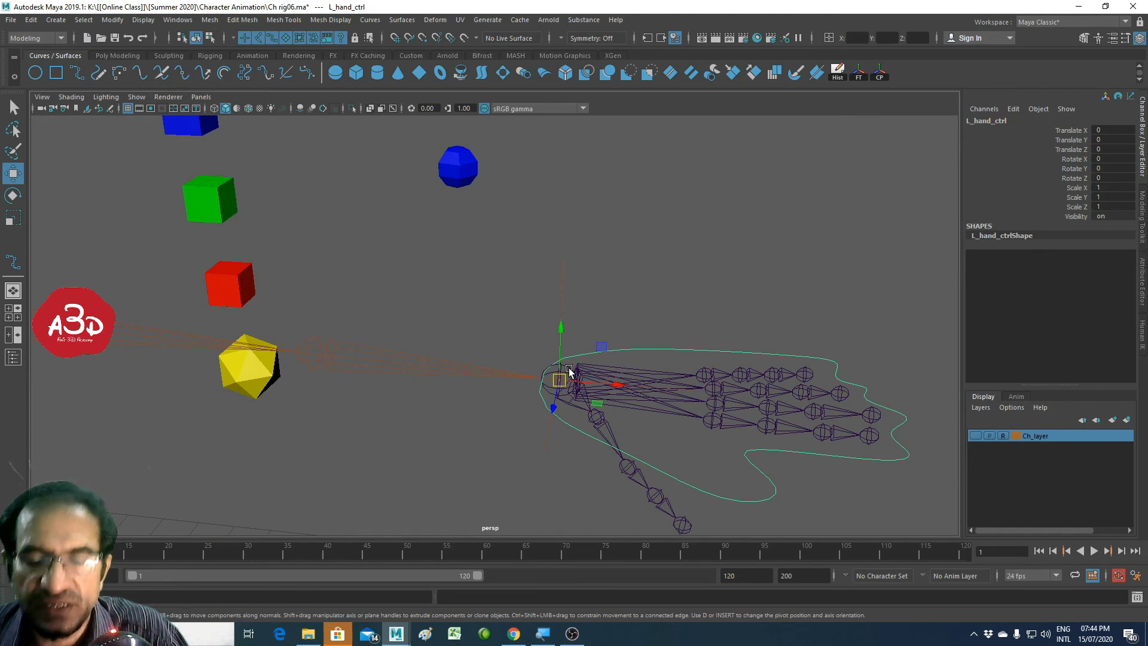
key(q)
click(626, 297)
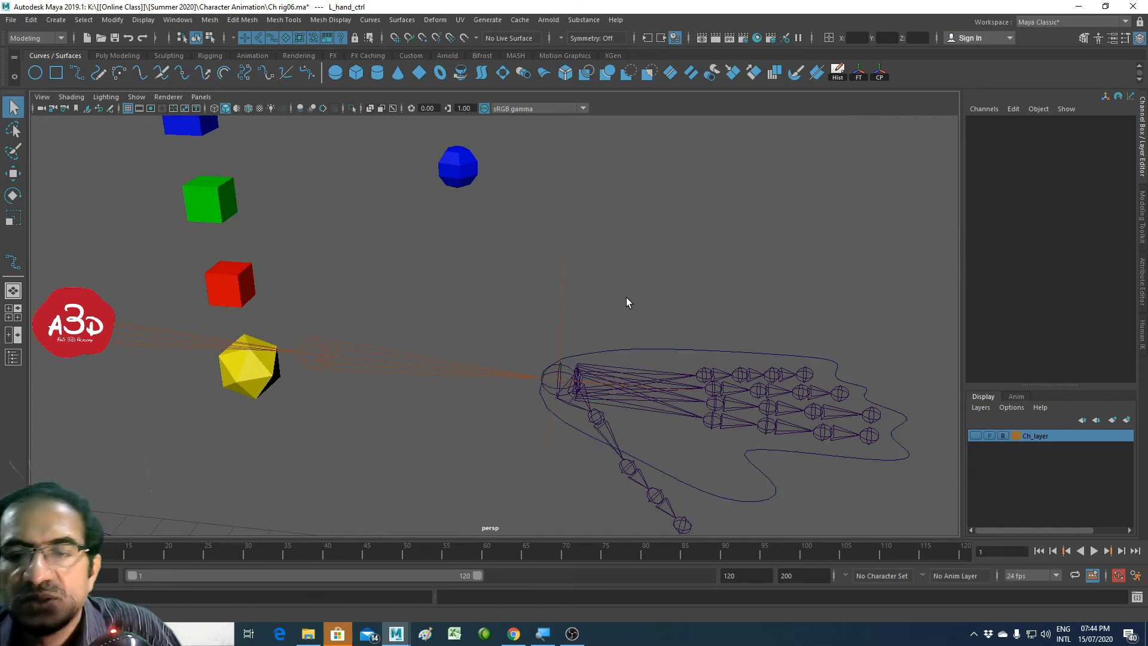
click(661, 350)
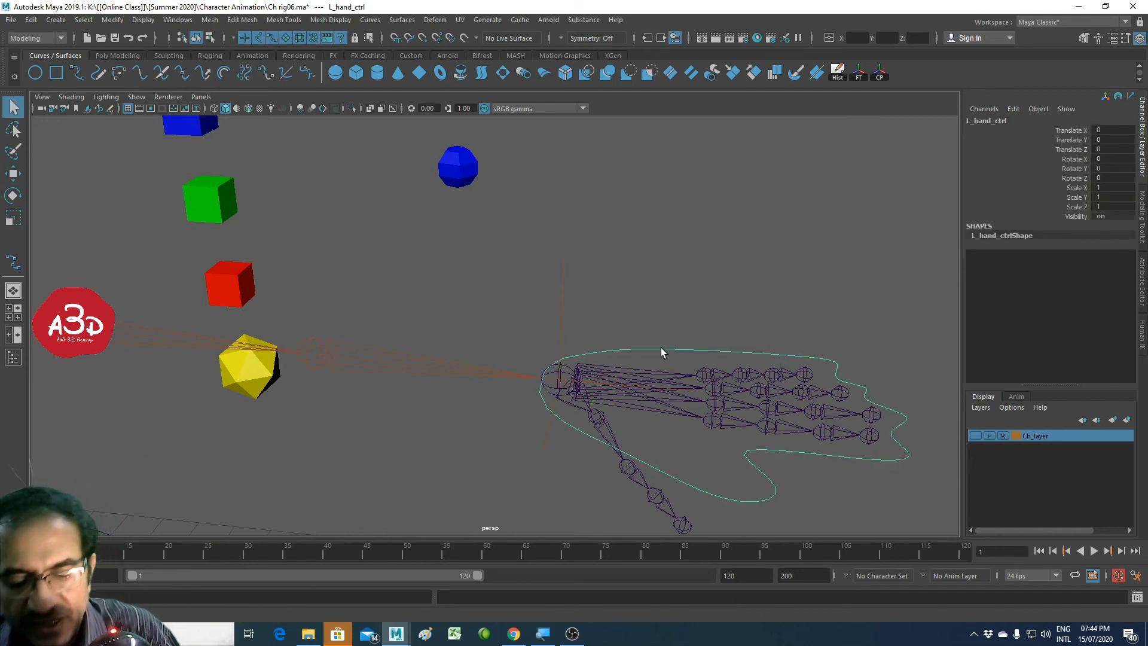
click(569, 368)
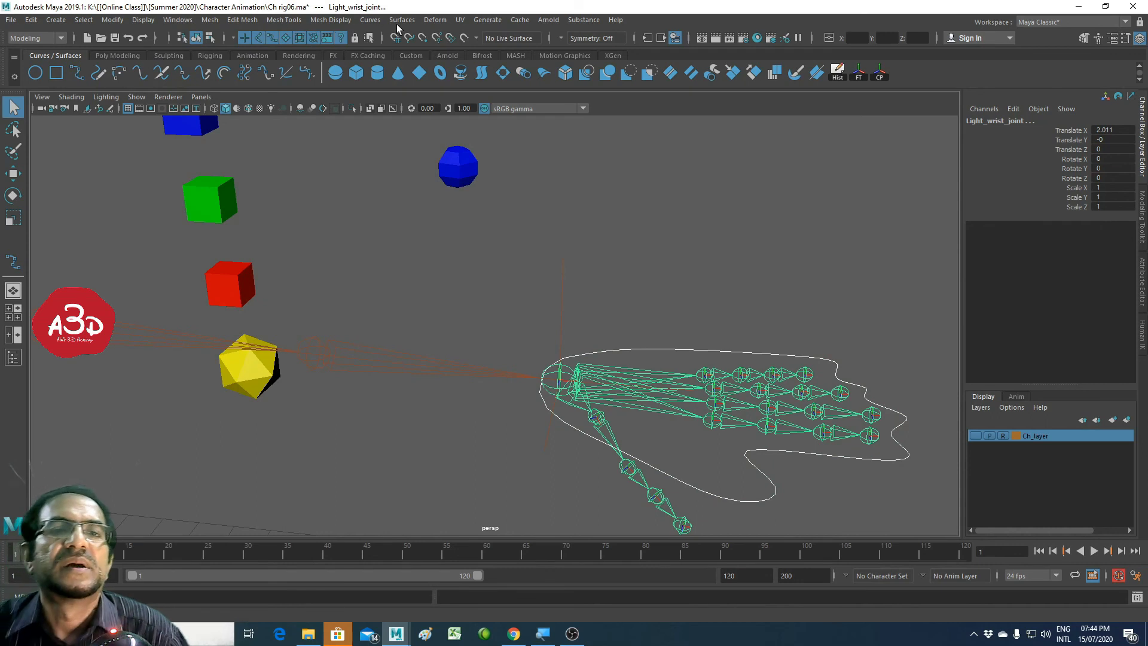
Step: Switch to the Rigging menu set and orient-constrain Light_wrist_joint to L_hand_ctrl
click(34, 40)
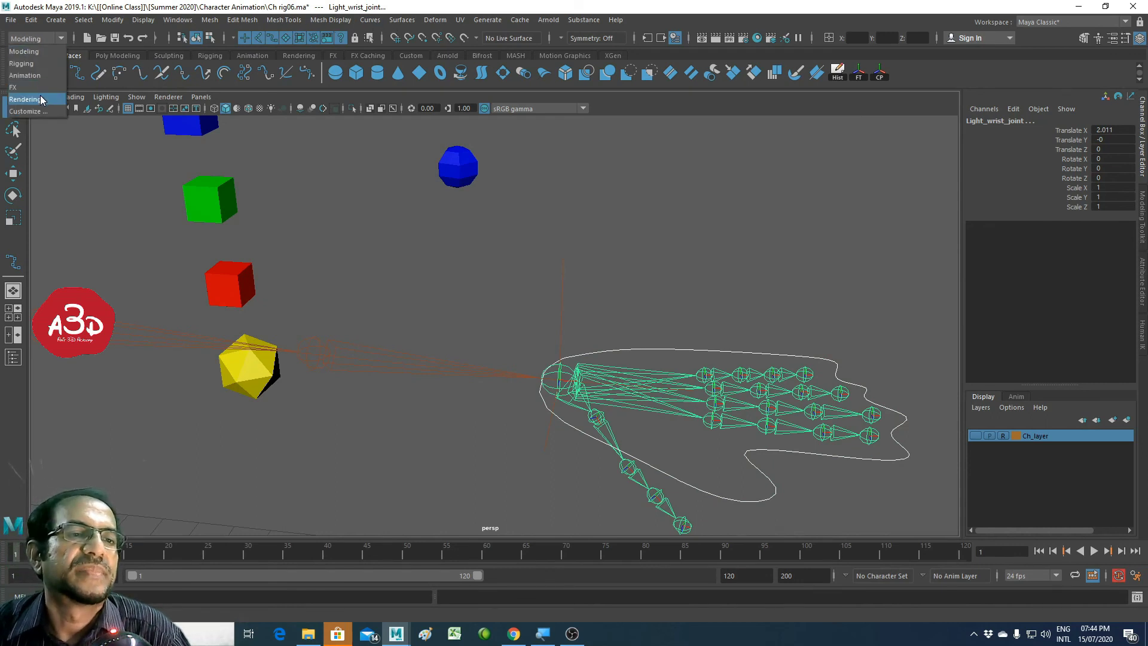
click(35, 63)
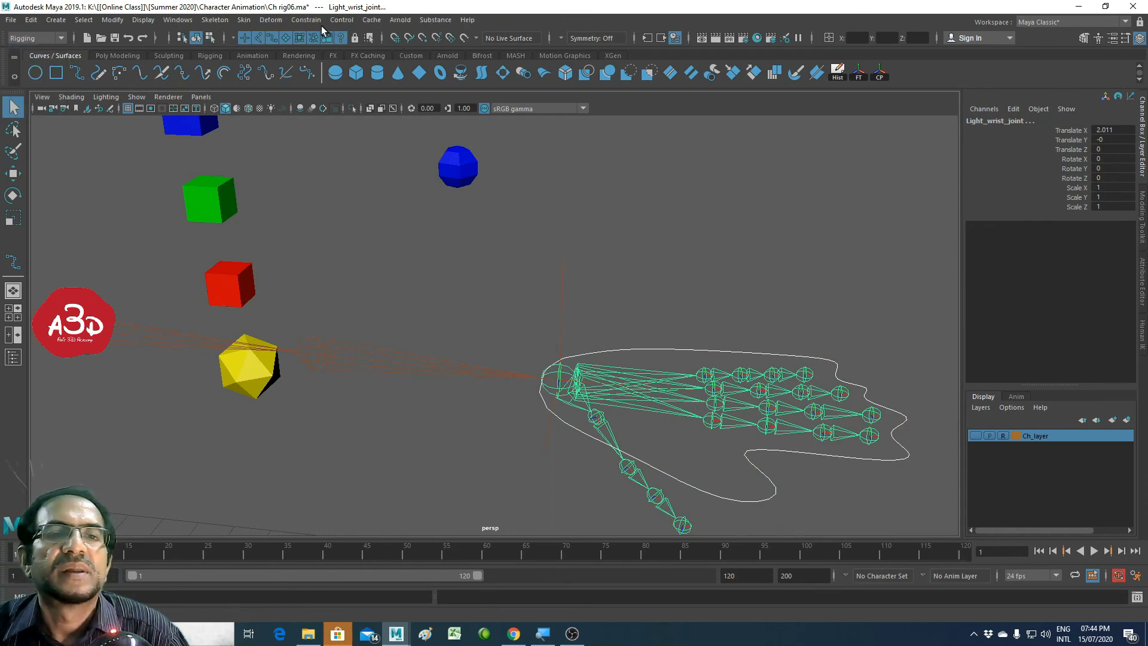
click(306, 20)
click(335, 75)
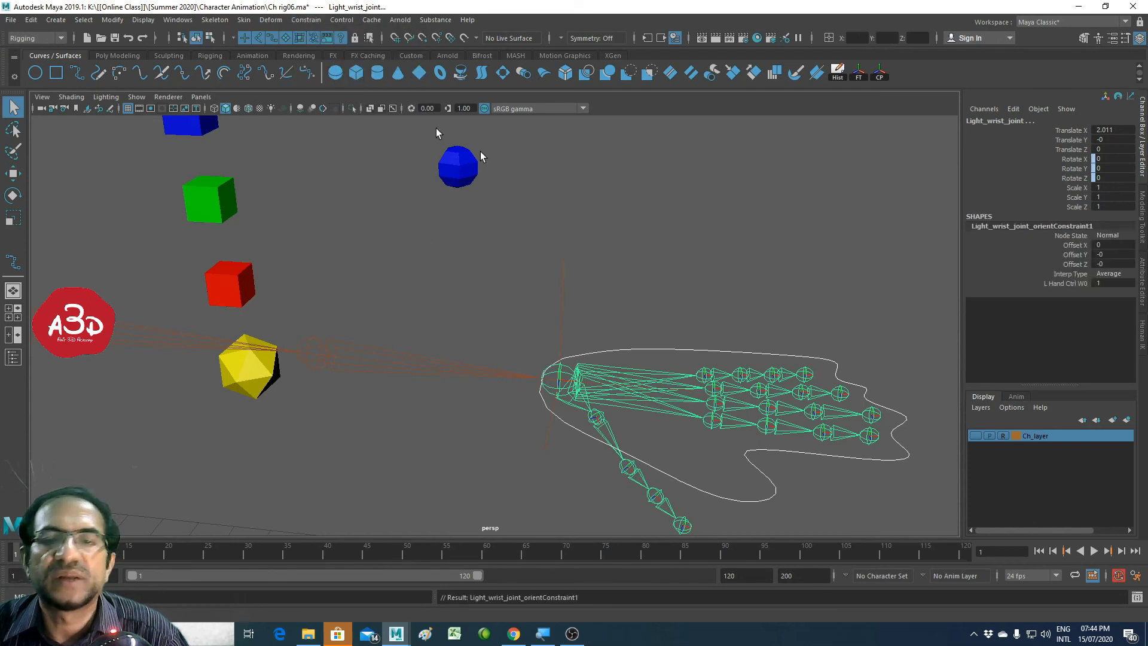
Step: Test by rotating L_hand_ctrl to turn the wrist, then undo the rotation
click(736, 297)
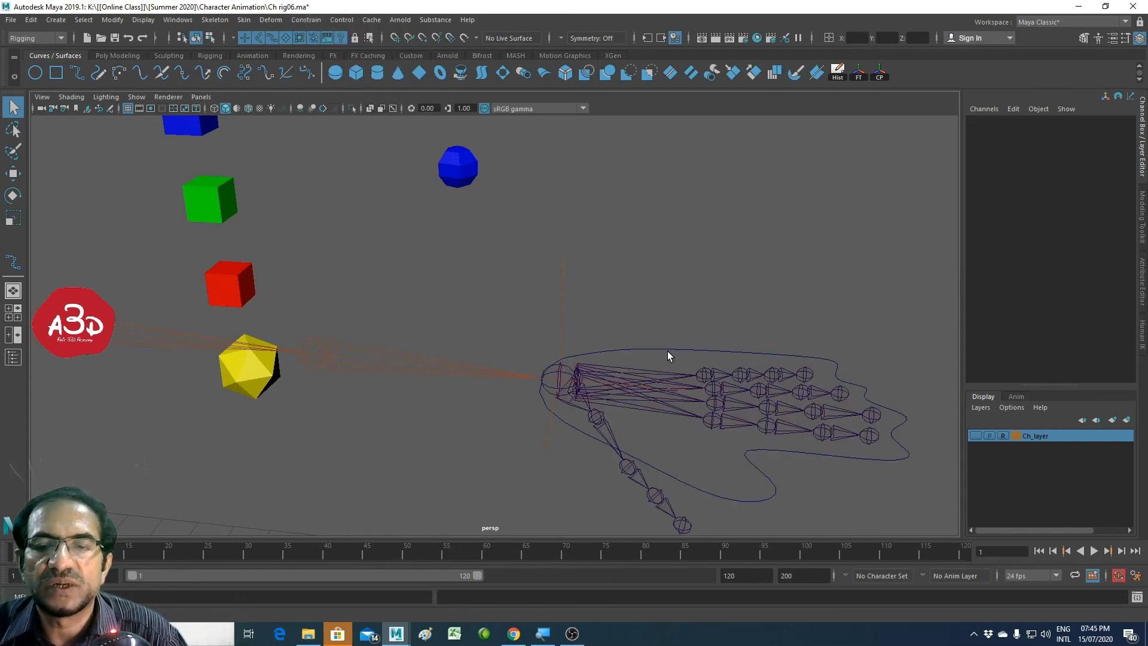
drag(680, 338, 693, 357)
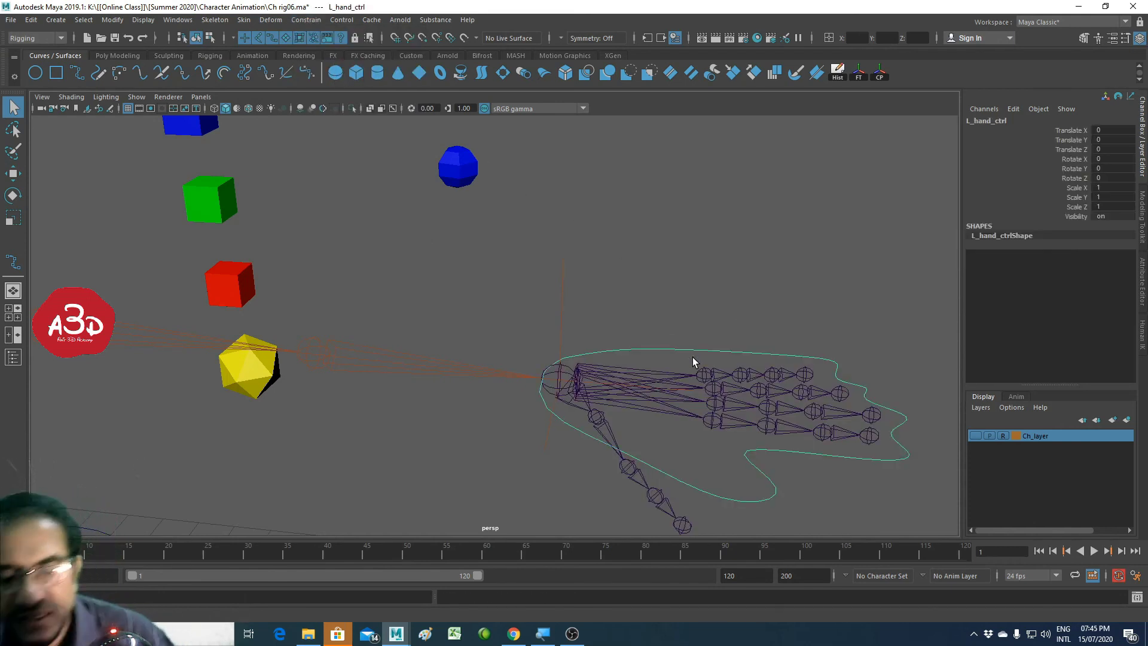
key(e)
mouse_move(601, 353)
mouse_down()
mouse_move(606, 372)
mouse_move(587, 313)
mouse_up()
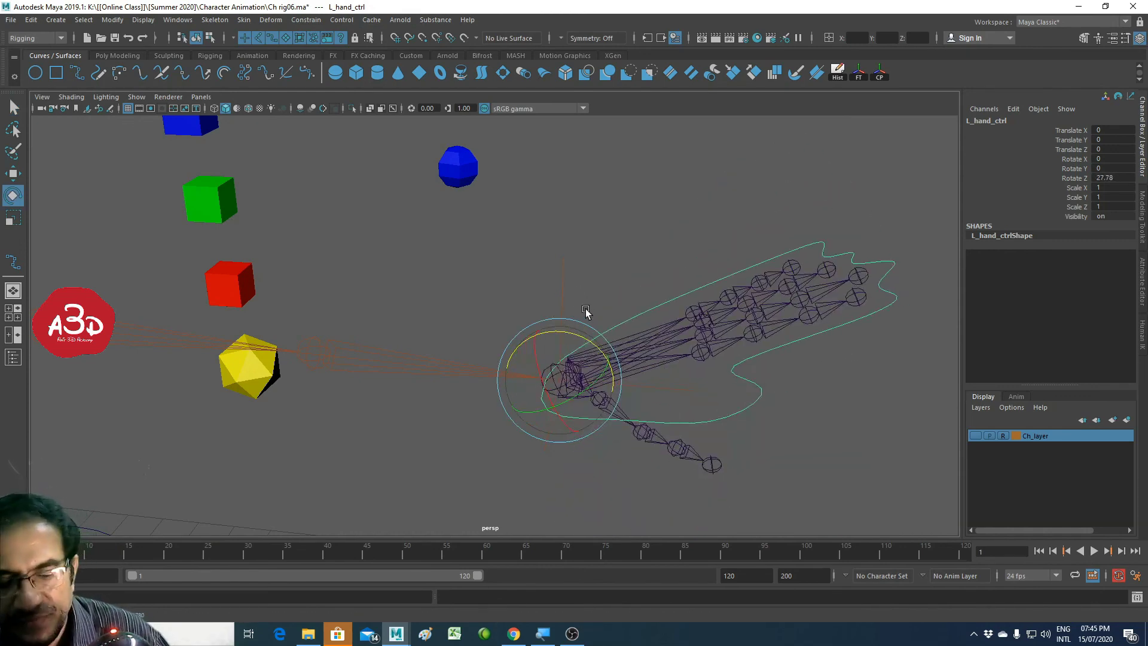
key(ctrl+z)
key(ctrl+z)
key(ctrl+z)
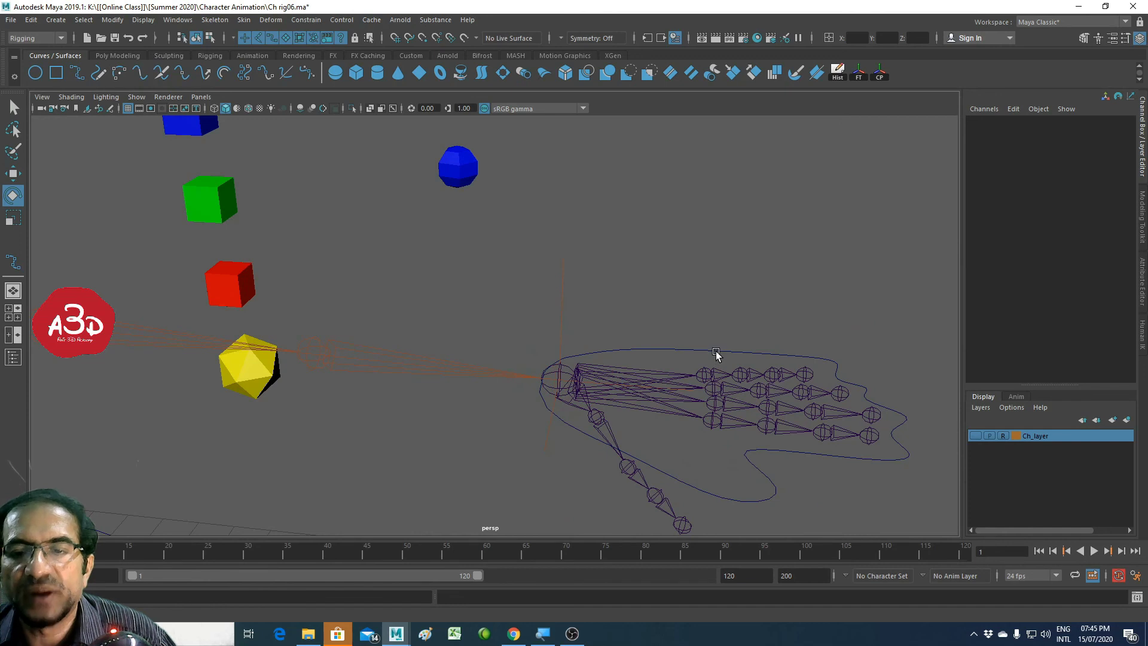
click(716, 353)
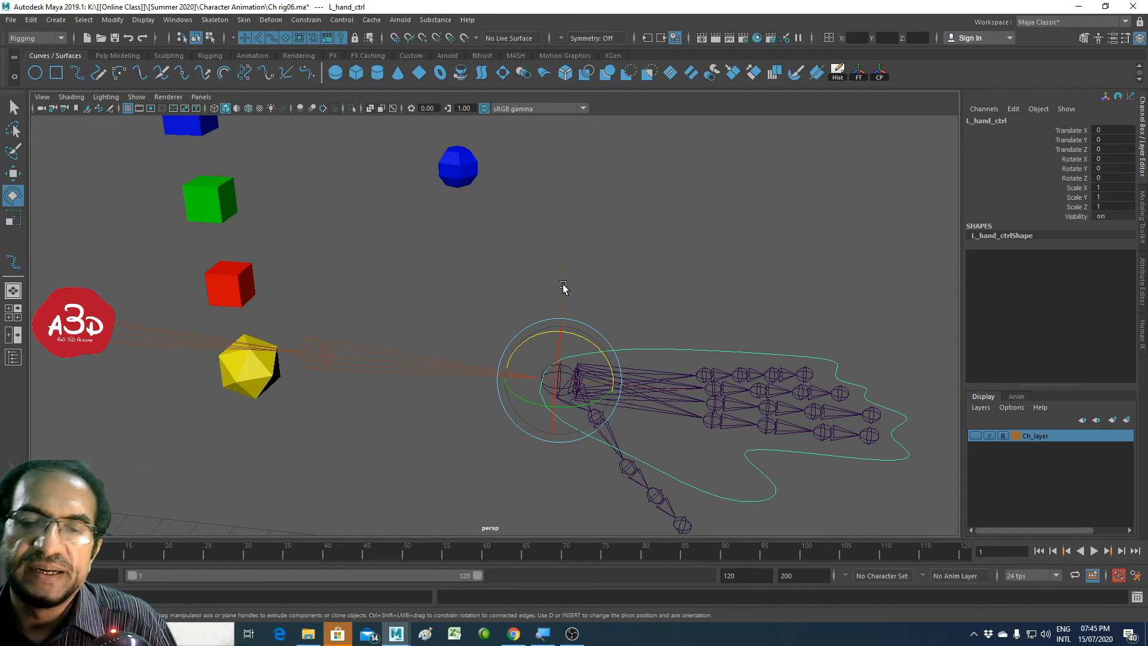
click(677, 340)
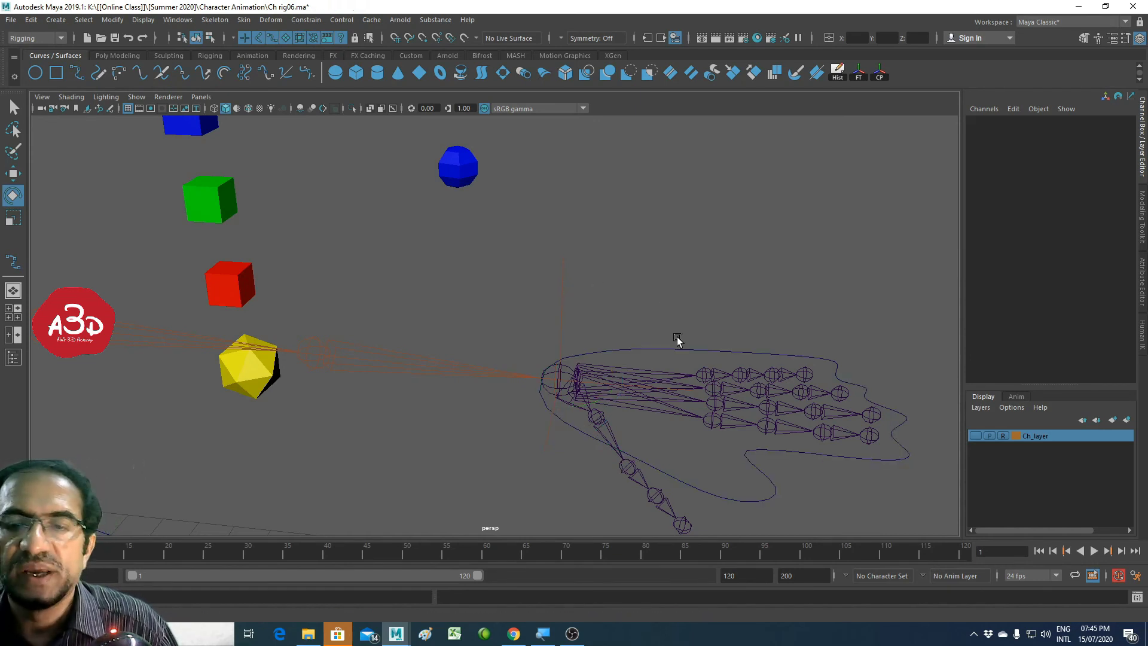
click(599, 302)
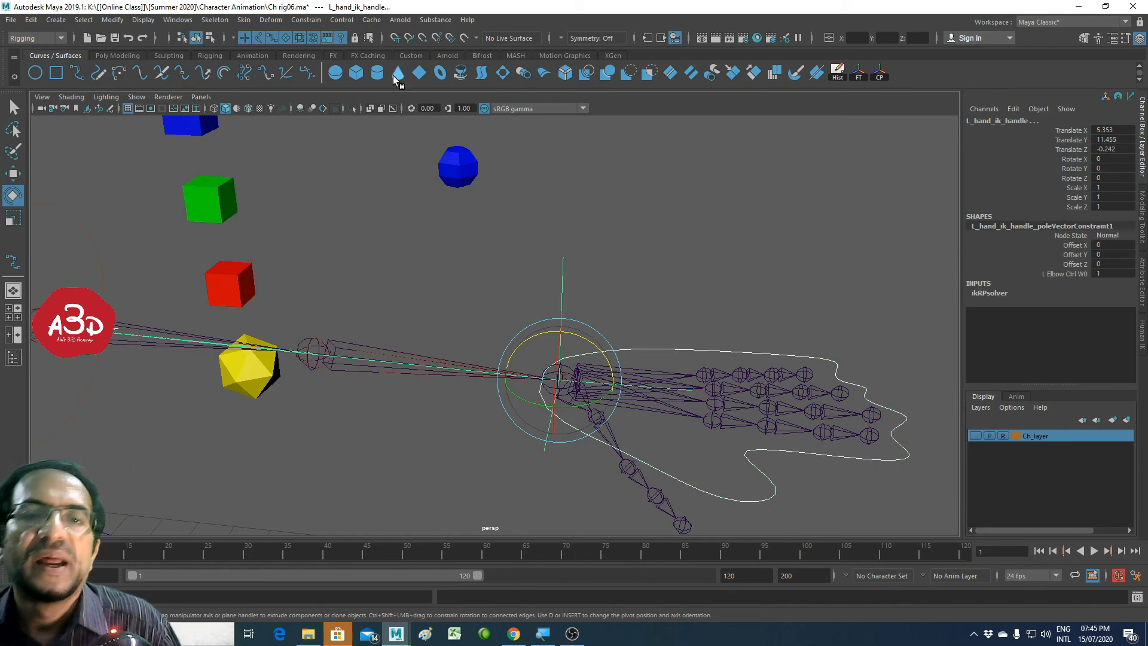
click(307, 20)
click(332, 65)
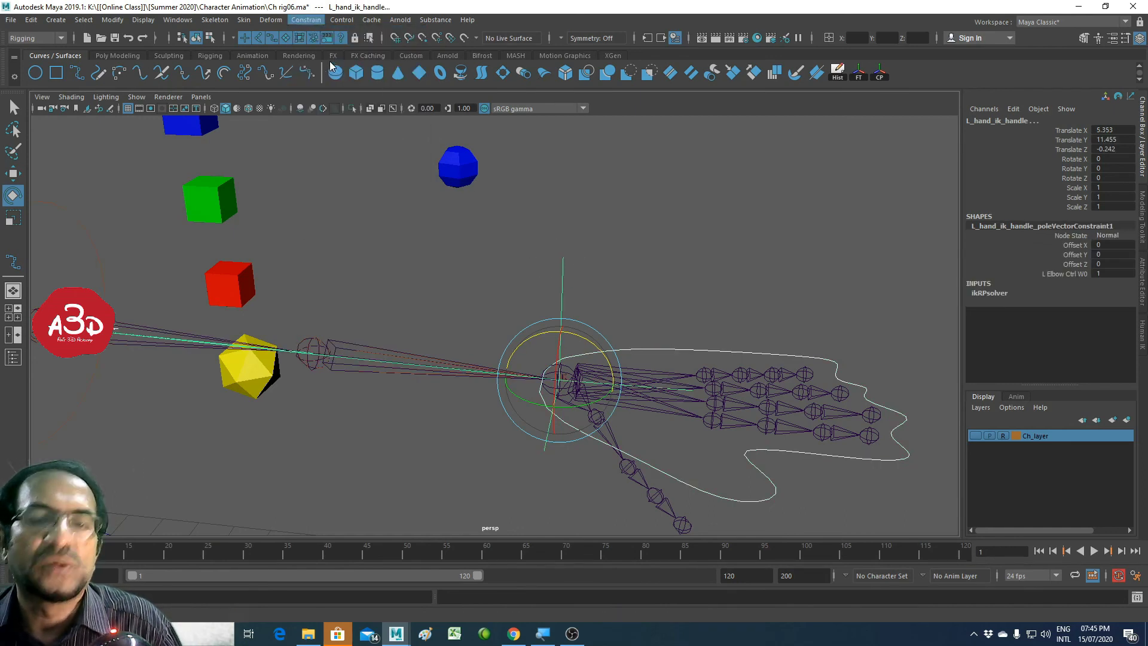
click(658, 341)
mouse_move(657, 341)
alt+mouse_down()
mouse_move(701, 343)
mouse_move(549, 374)
mouse_move(754, 384)
alt+mouse_up()
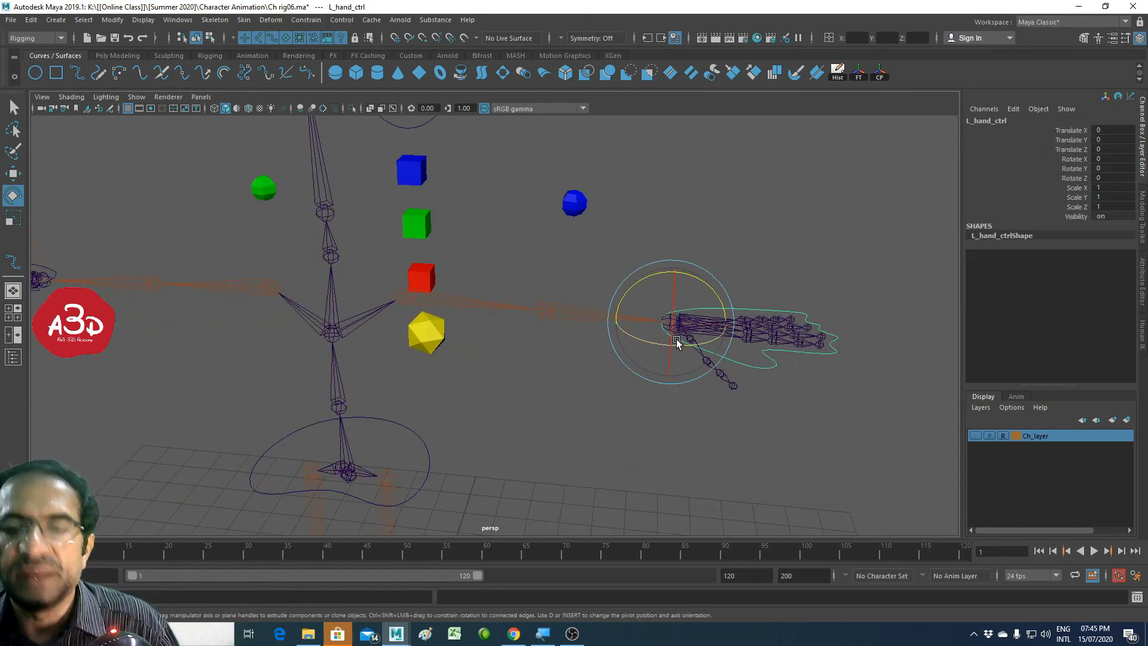
key(w)
mouse_move(676, 339)
mouse_down()
mouse_move(651, 226)
mouse_move(619, 292)
mouse_up()
key(e)
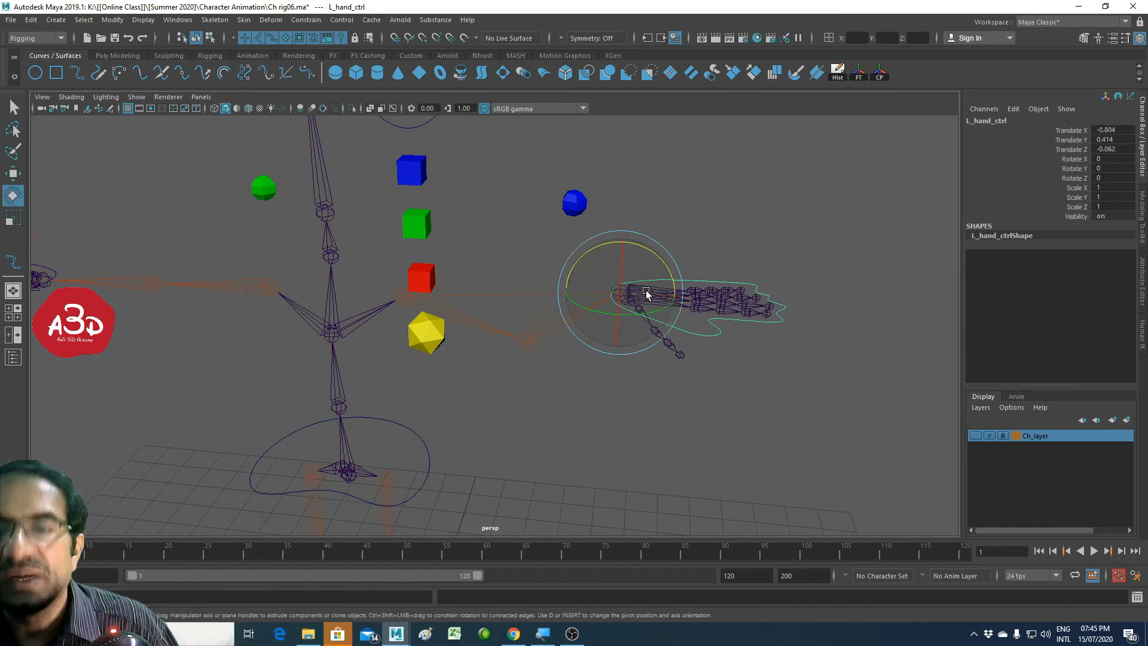
mouse_move(656, 252)
mouse_down()
mouse_move(659, 308)
mouse_move(643, 351)
mouse_move(638, 333)
mouse_up()
key(ctrl+z)
key(ctrl+z)
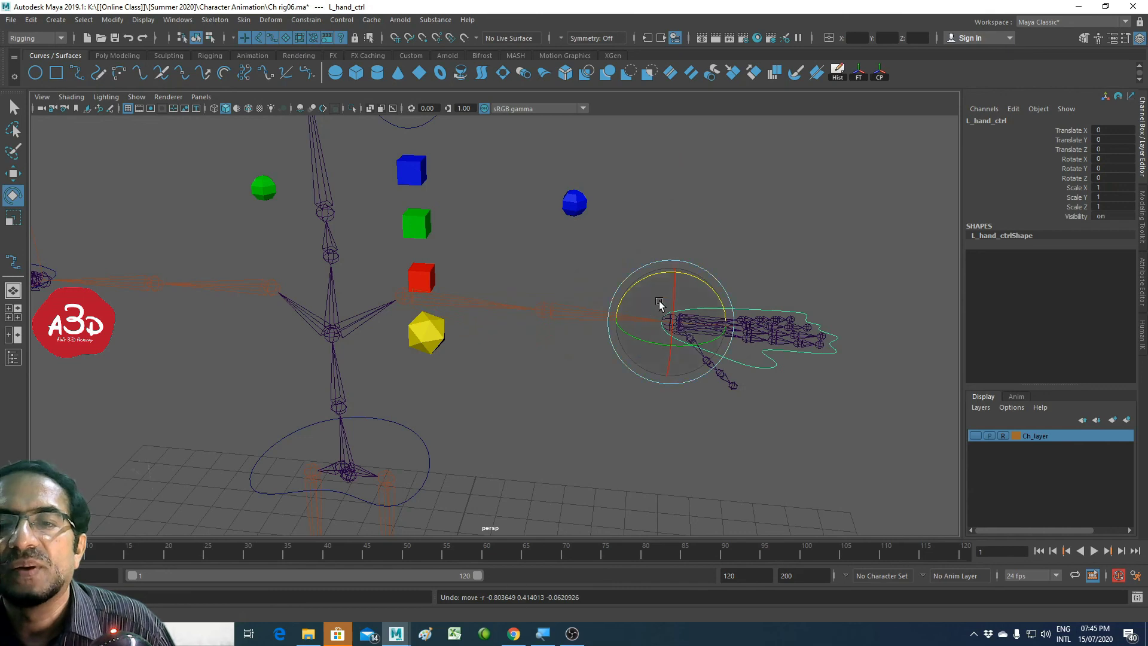
click(691, 256)
mouse_move(708, 317)
alt+mouse_down()
mouse_move(568, 332)
mouse_move(563, 214)
alt+mouse_up()
click(563, 215)
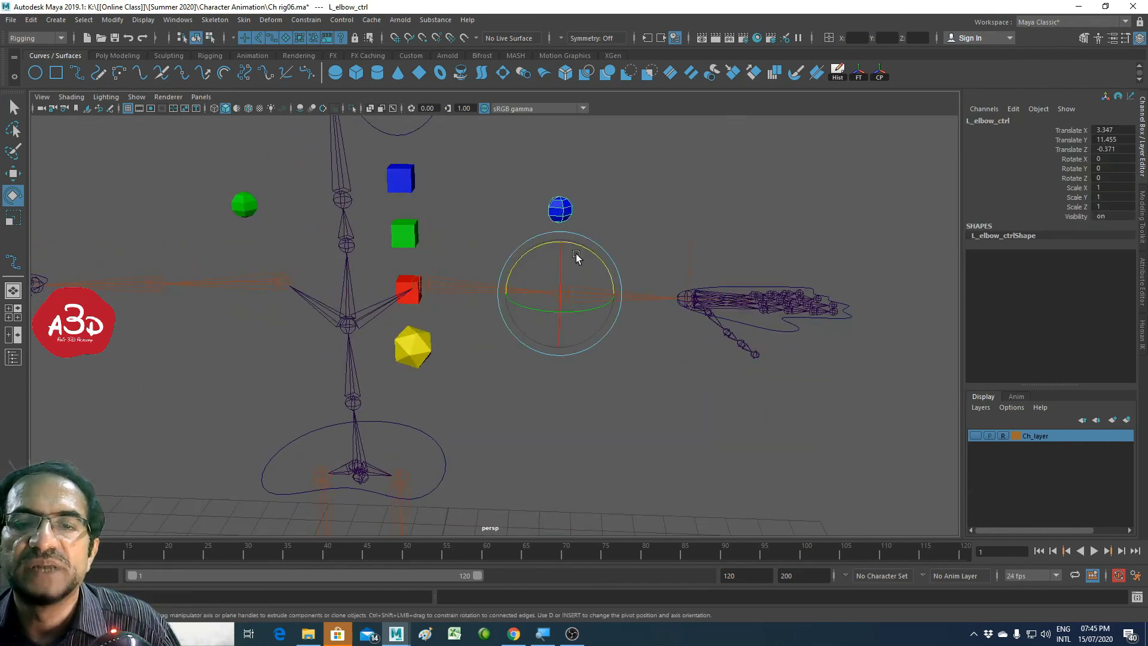
key(w)
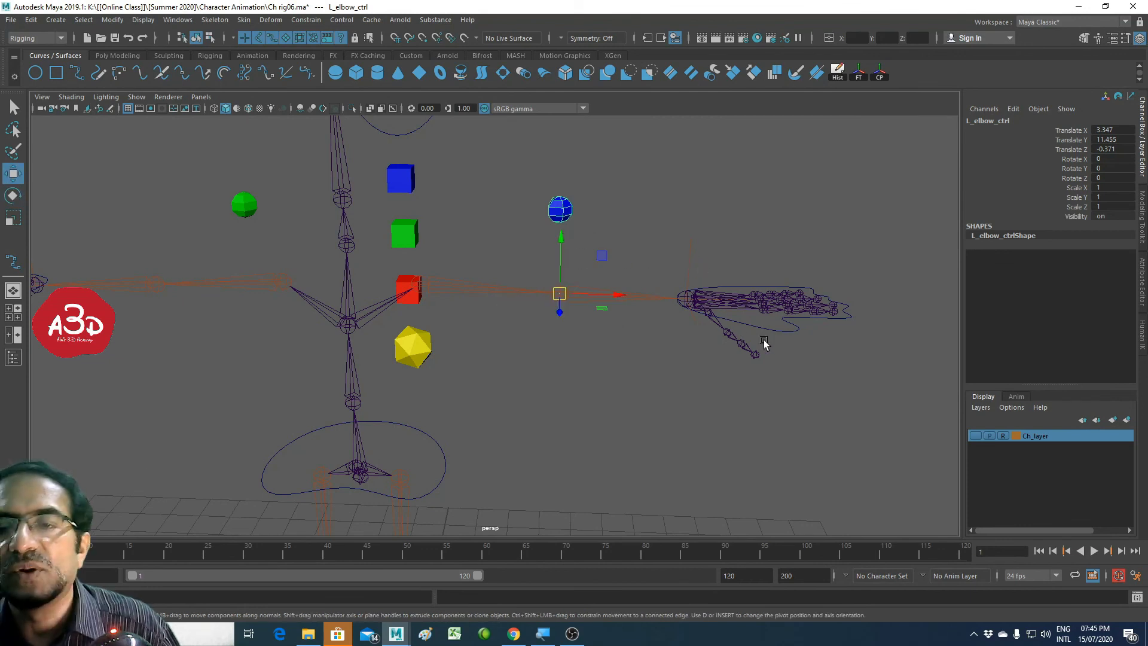
click(780, 331)
key(Up)
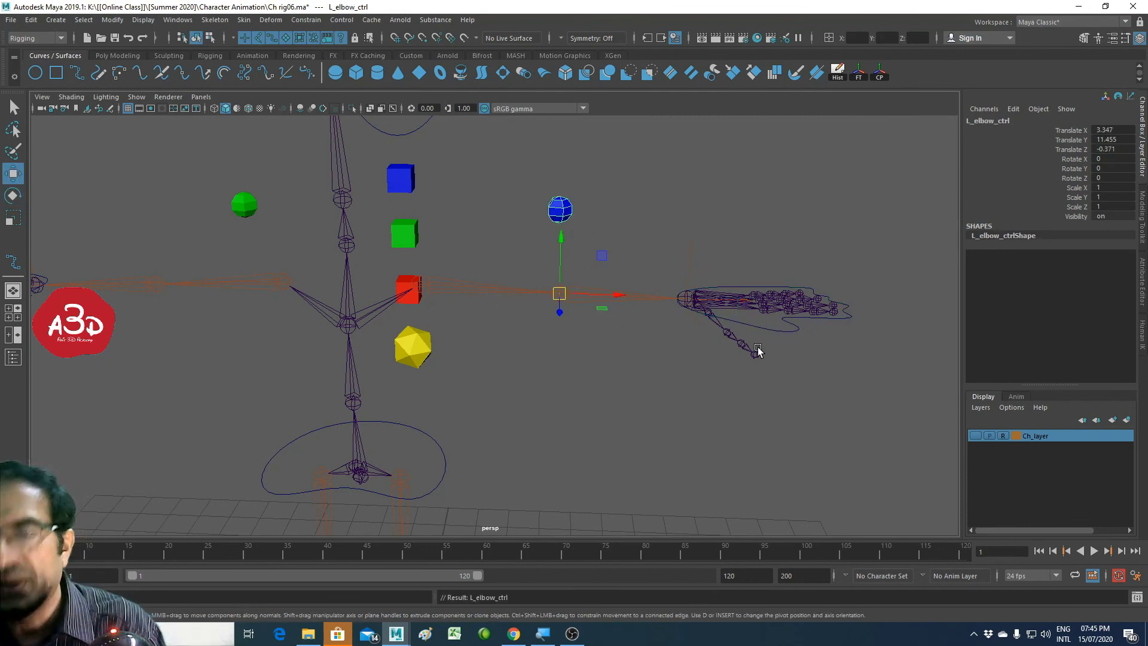
click(776, 331)
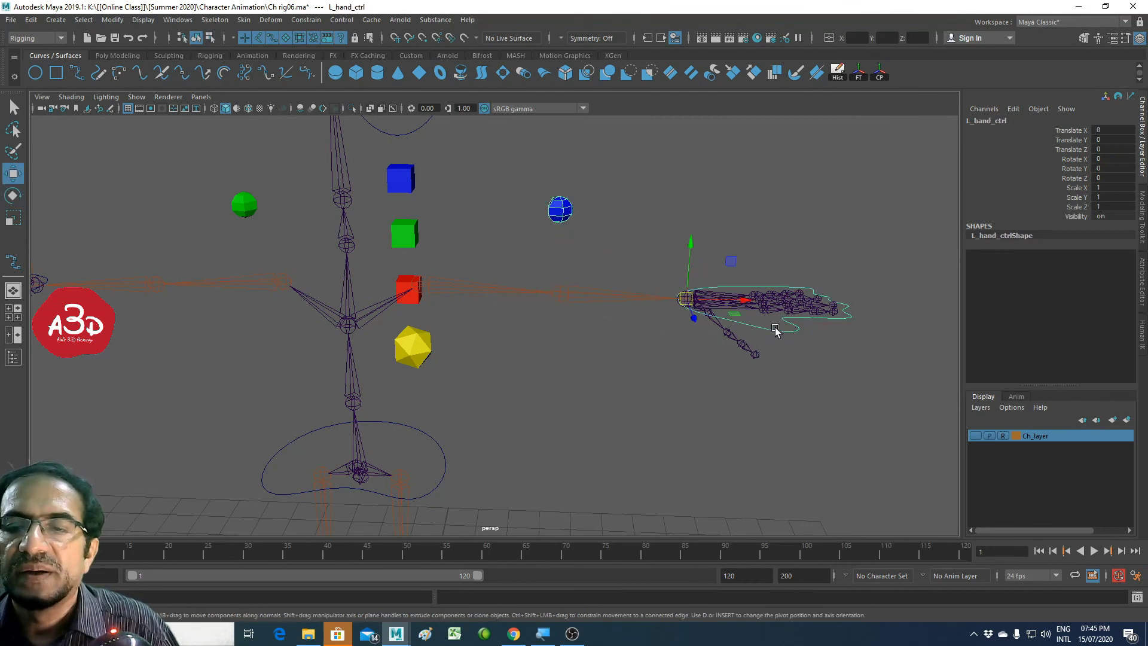
mouse_move(686, 299)
mouse_down()
mouse_move(418, 332)
mouse_move(573, 336)
mouse_move(607, 259)
mouse_move(576, 272)
mouse_move(627, 249)
mouse_up()
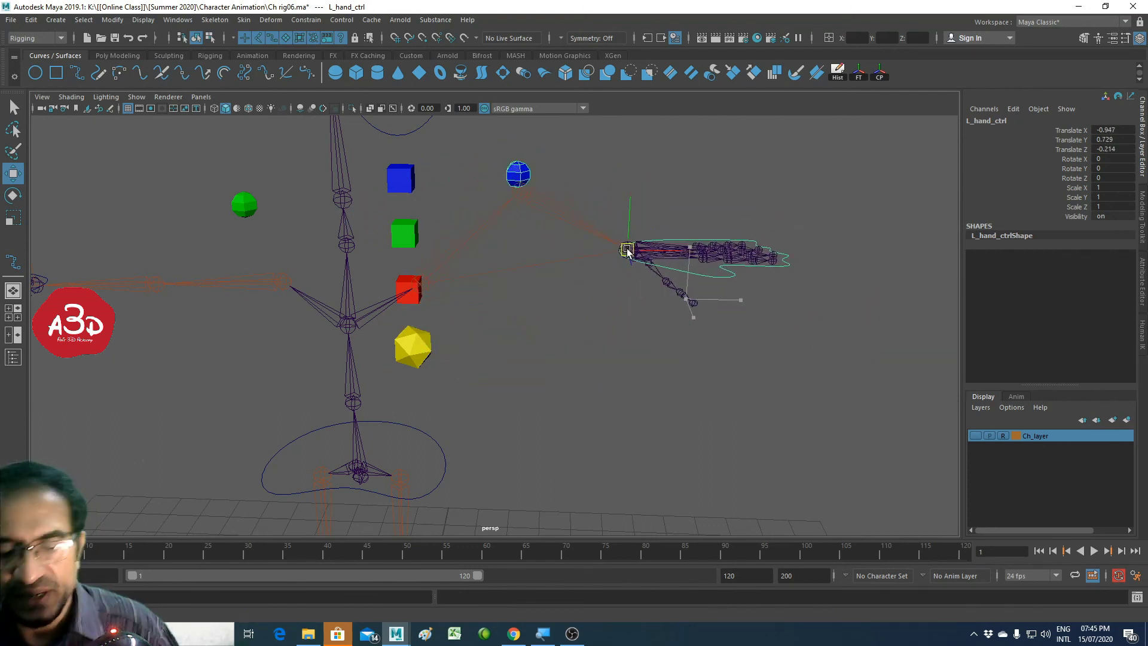
key(e)
mouse_move(641, 268)
mouse_down()
mouse_move(594, 287)
mouse_move(621, 289)
mouse_move(608, 291)
mouse_up()
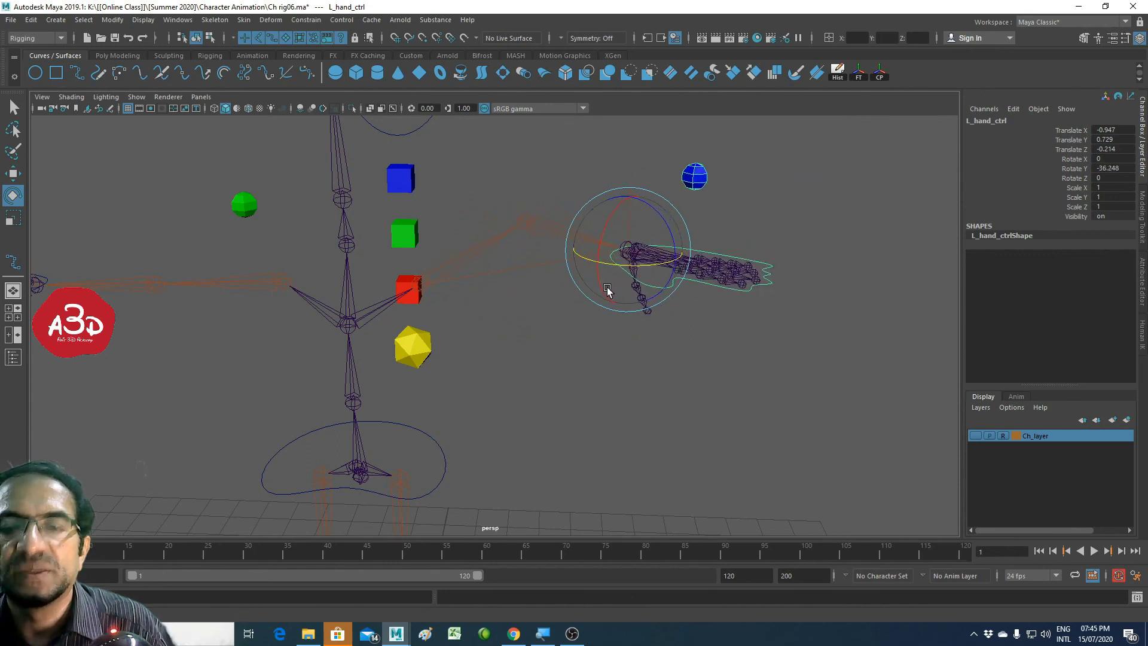
key(ctrl+z)
key(ctrl+z)
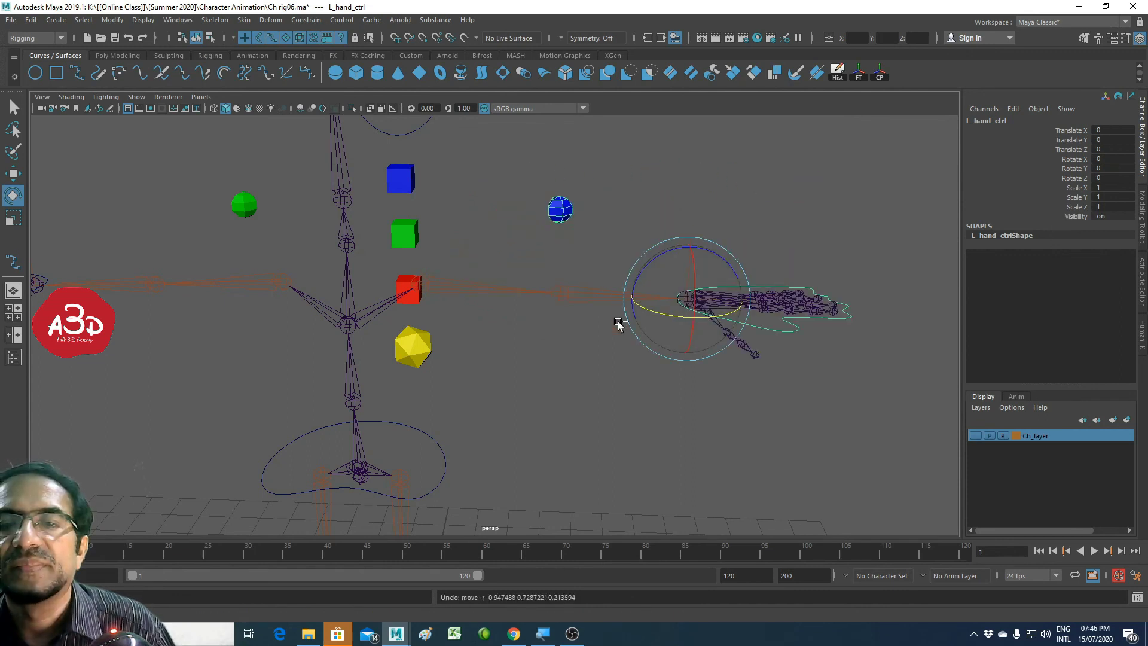
click(570, 397)
mouse_move(516, 367)
alt+mouse_down()
mouse_move(497, 376)
mouse_move(517, 366)
mouse_move(409, 337)
alt+mouse_up()
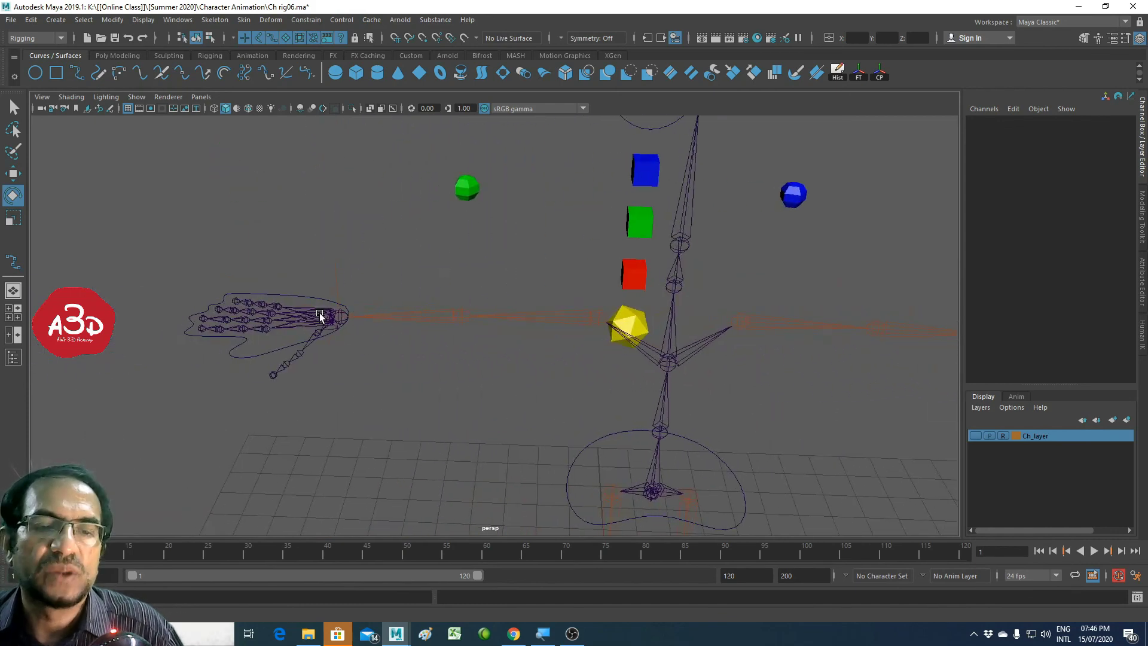
Step: Select R_hand_ctrl1 and Right_wrist_joint, then orient-constrain the wrist to the control
mouse_move(331, 305)
alt+mouse_down()
mouse_move(313, 325)
mouse_move(359, 356)
mouse_move(420, 355)
alt+mouse_up()
click(300, 397)
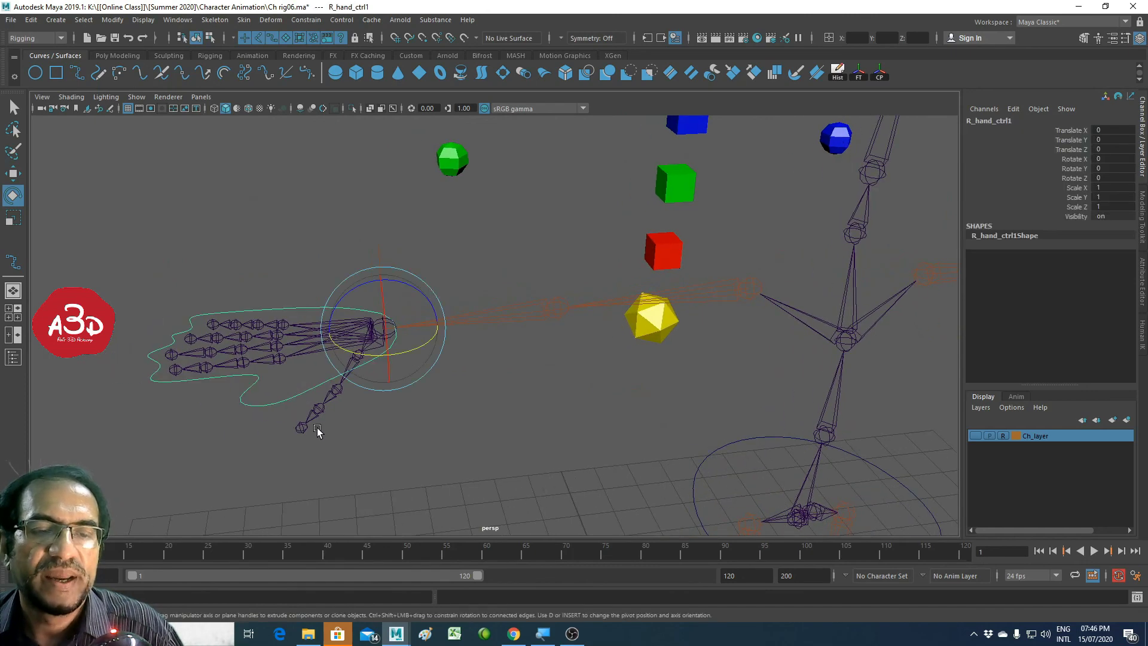
mouse_move(317, 432)
alt+mouse_down()
mouse_move(379, 436)
mouse_move(336, 439)
alt+mouse_up()
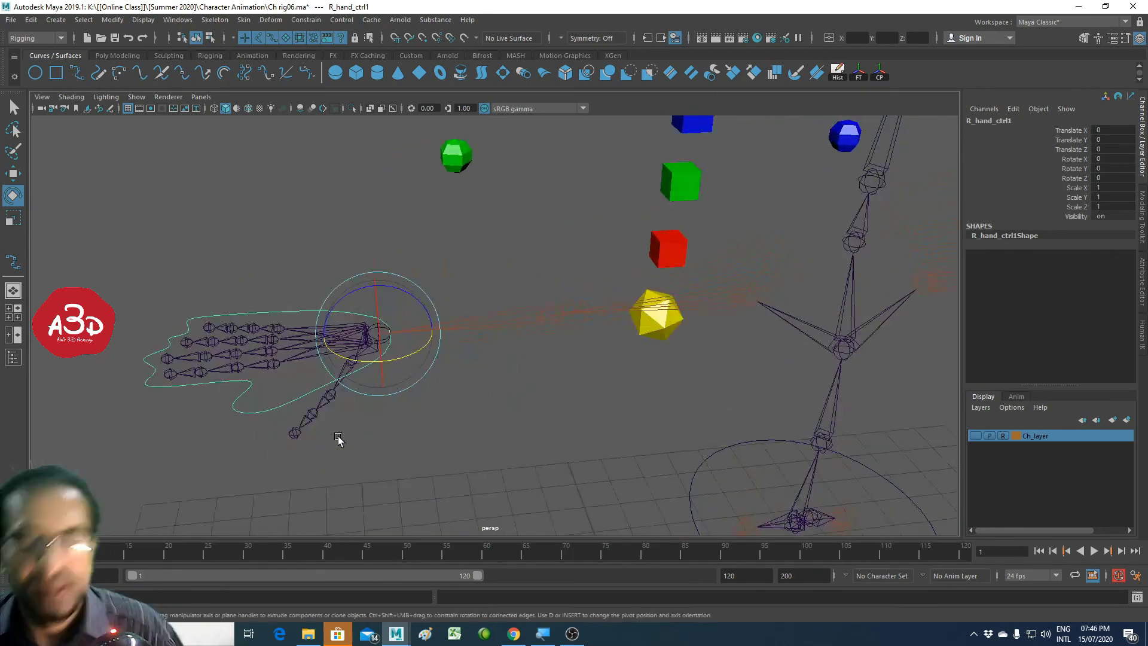
key(q)
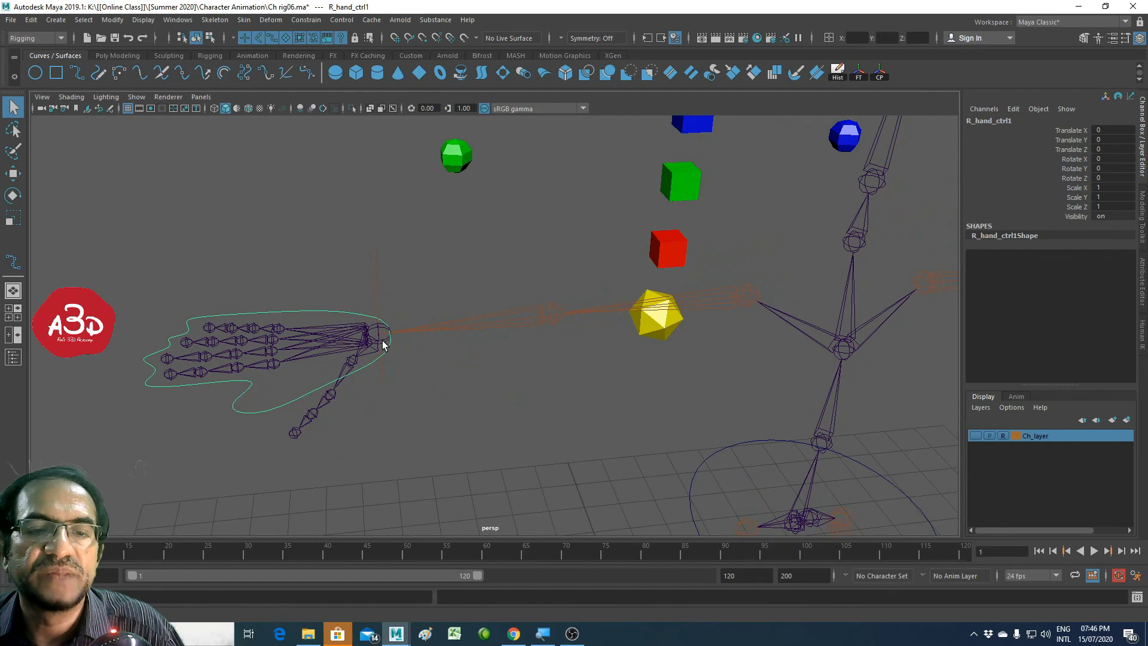
click(383, 345)
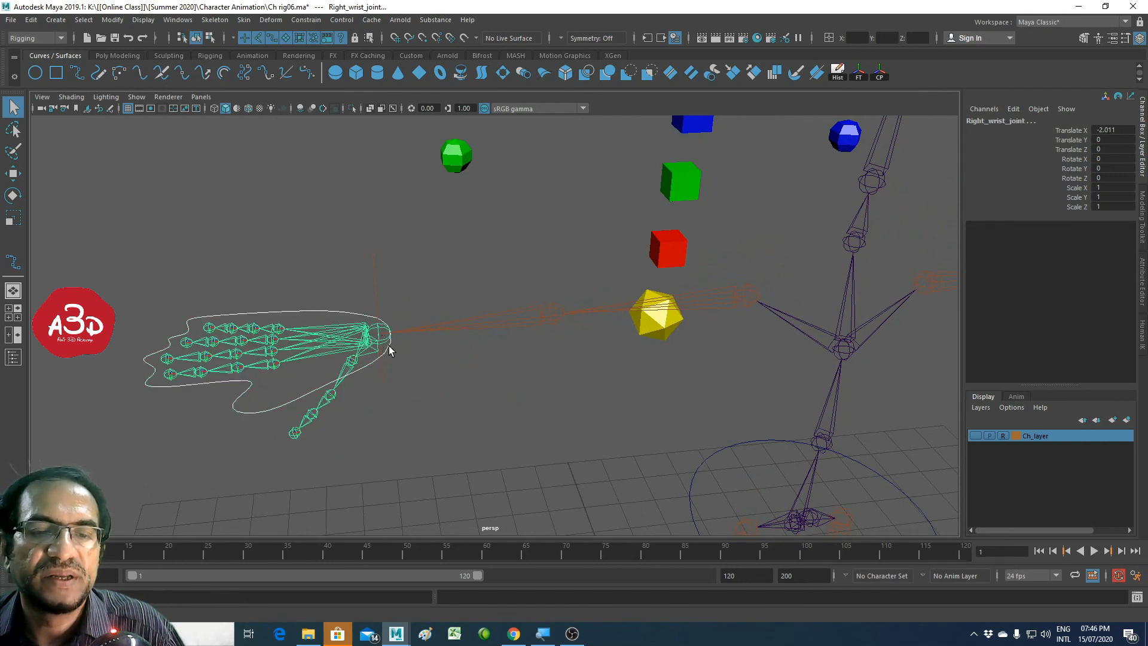
click(339, 22)
click(342, 73)
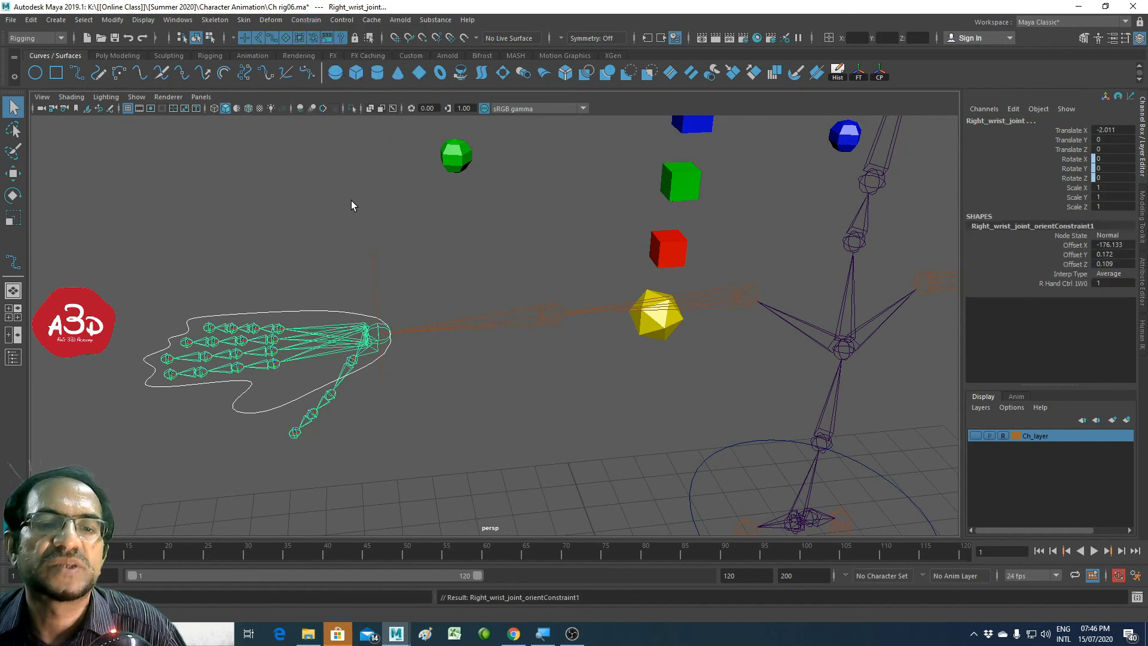
Step: Select R_hand_ctrl1 together with R_hand_ik_handle
click(351, 207)
click(316, 310)
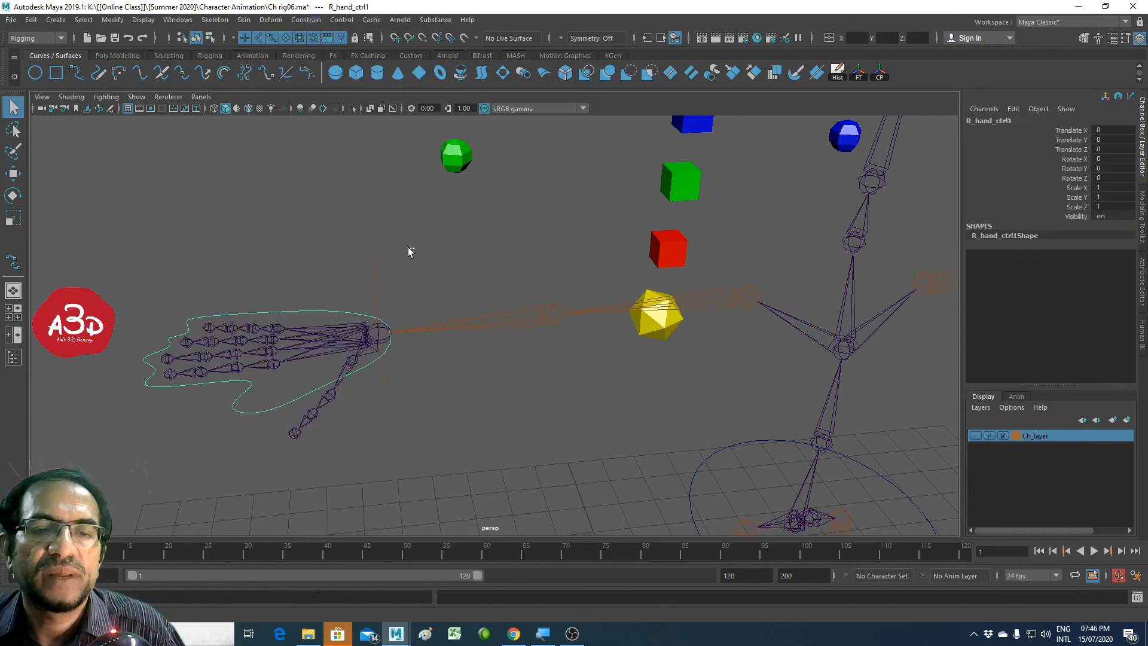
shift+click(375, 257)
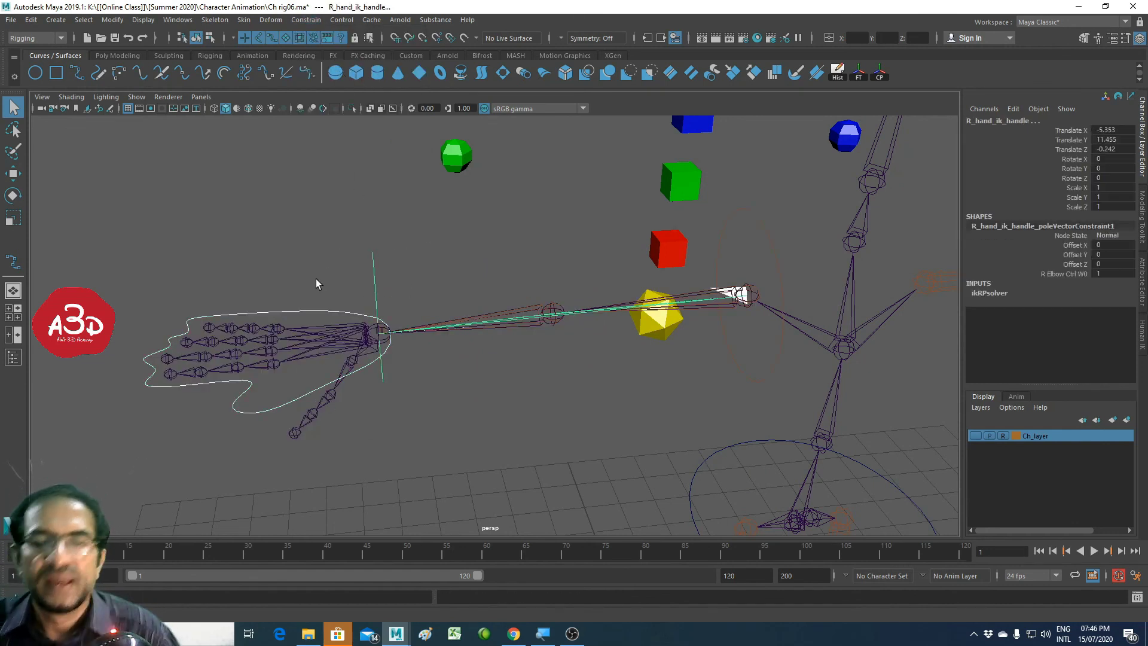
Step: Point-constrain R_hand_ik_handle to R_hand_ctrl1
click(307, 21)
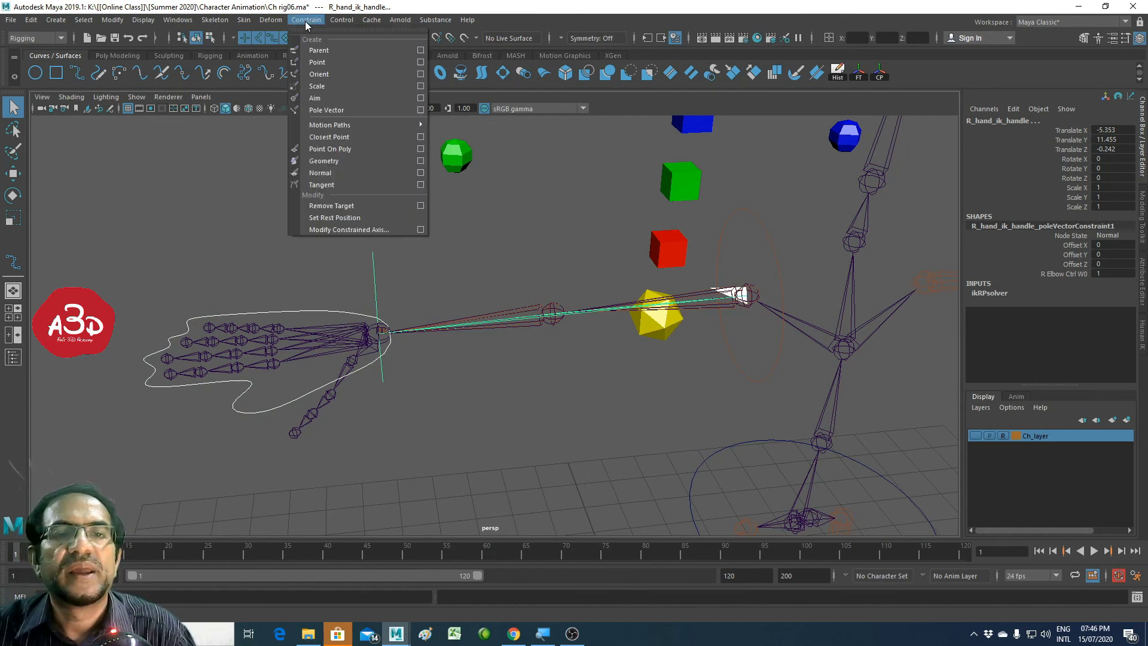
click(333, 61)
click(301, 287)
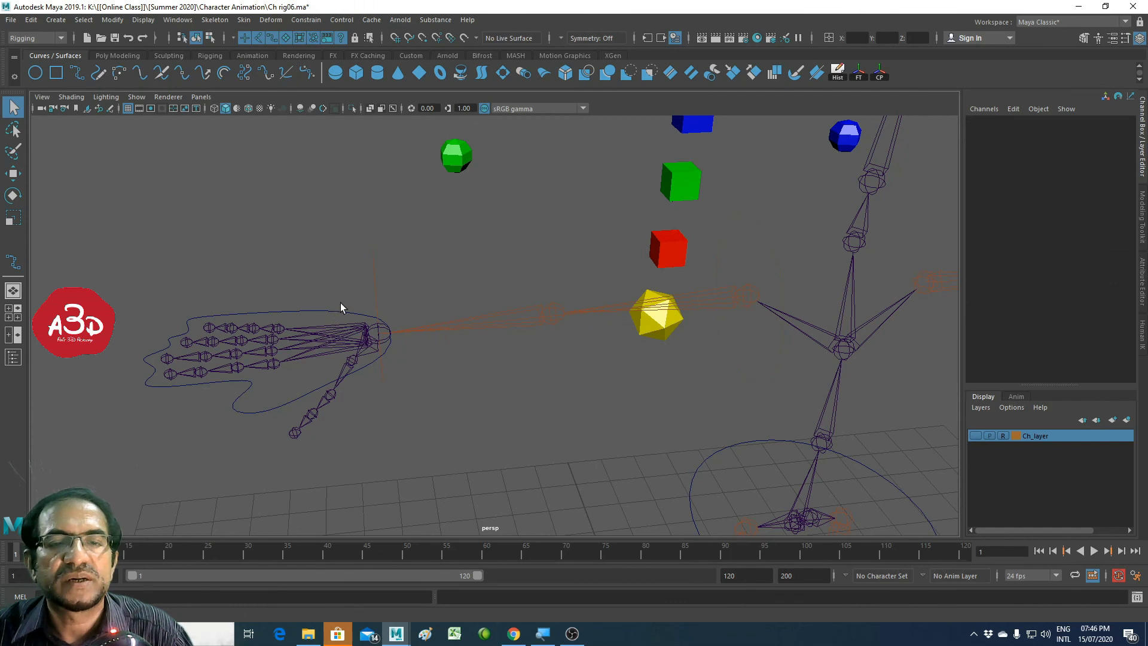
Step: Test by moving R_hand_ctrl1, undo the move, and save the scene as Ch rig06.ma
click(455, 147)
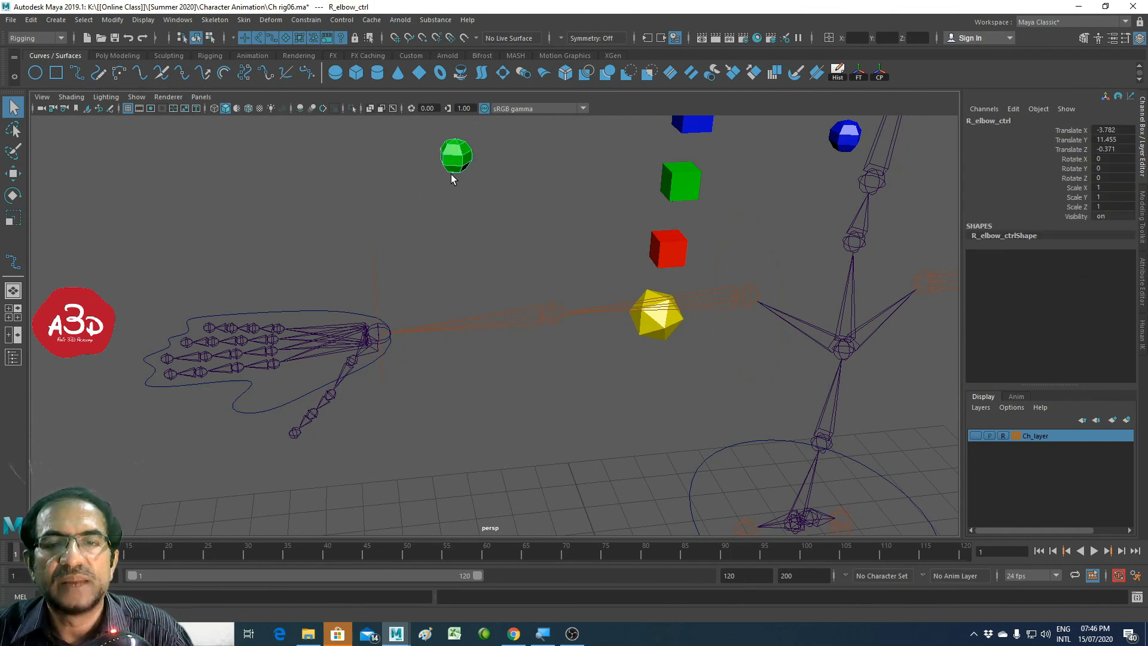
shift+click(333, 312)
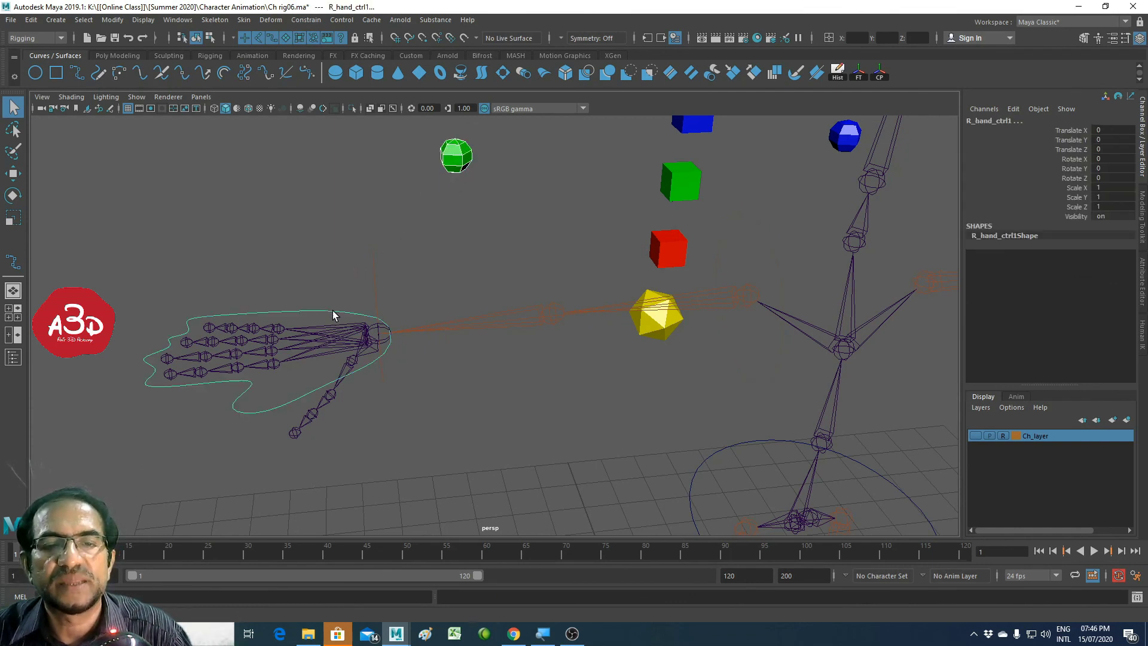
click(333, 311)
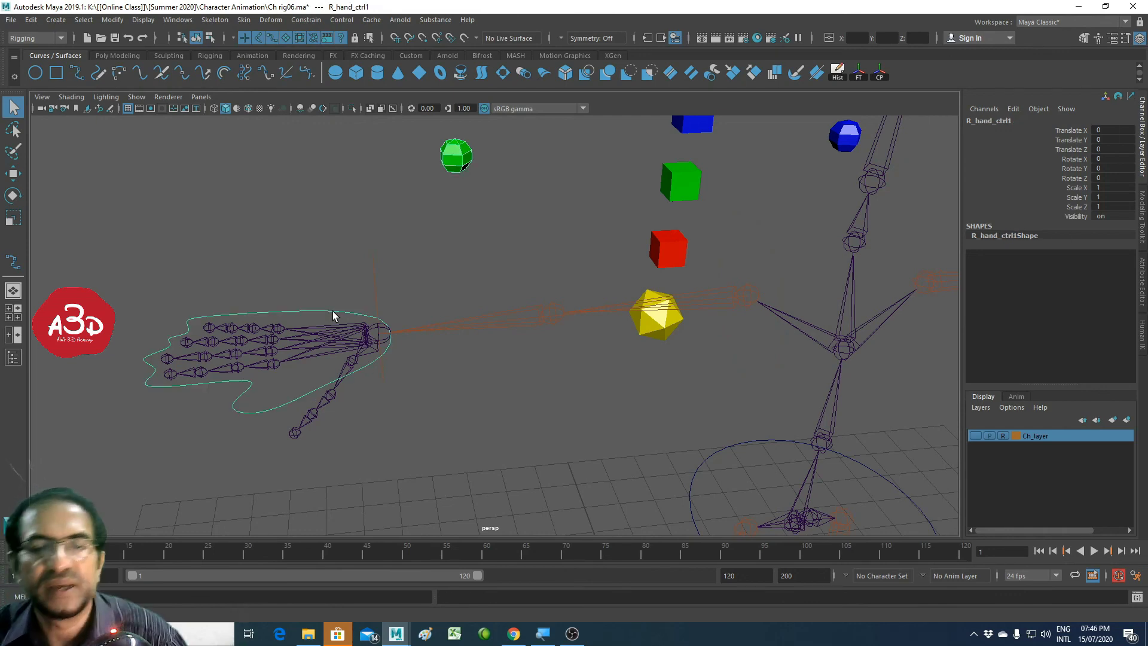
key(w)
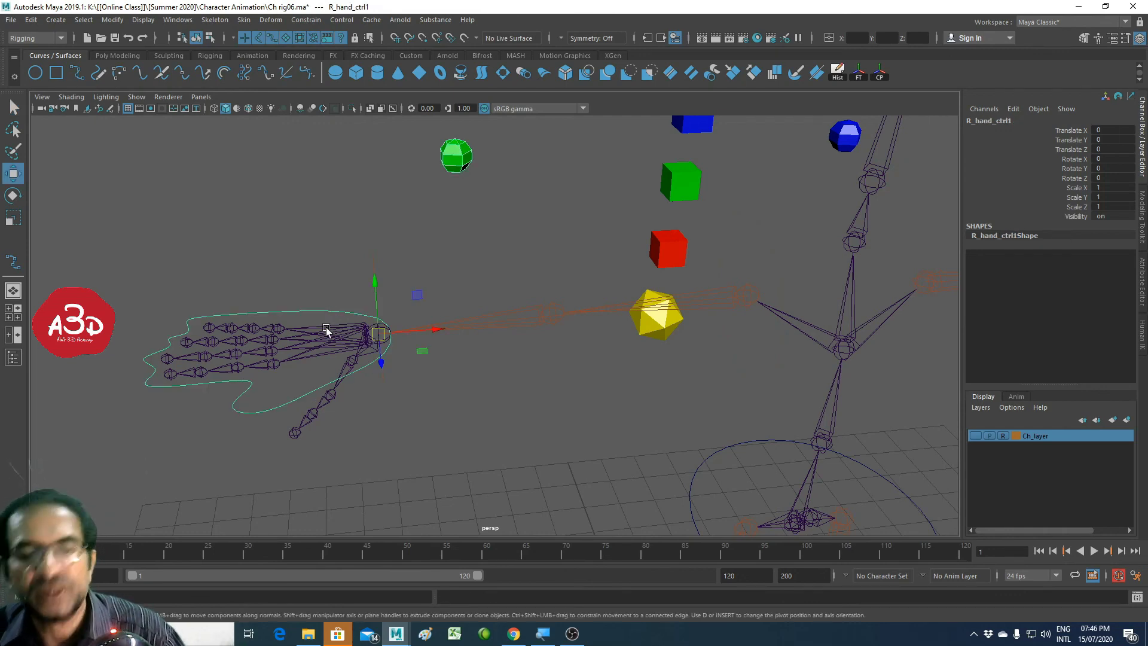
drag(375, 338, 417, 292)
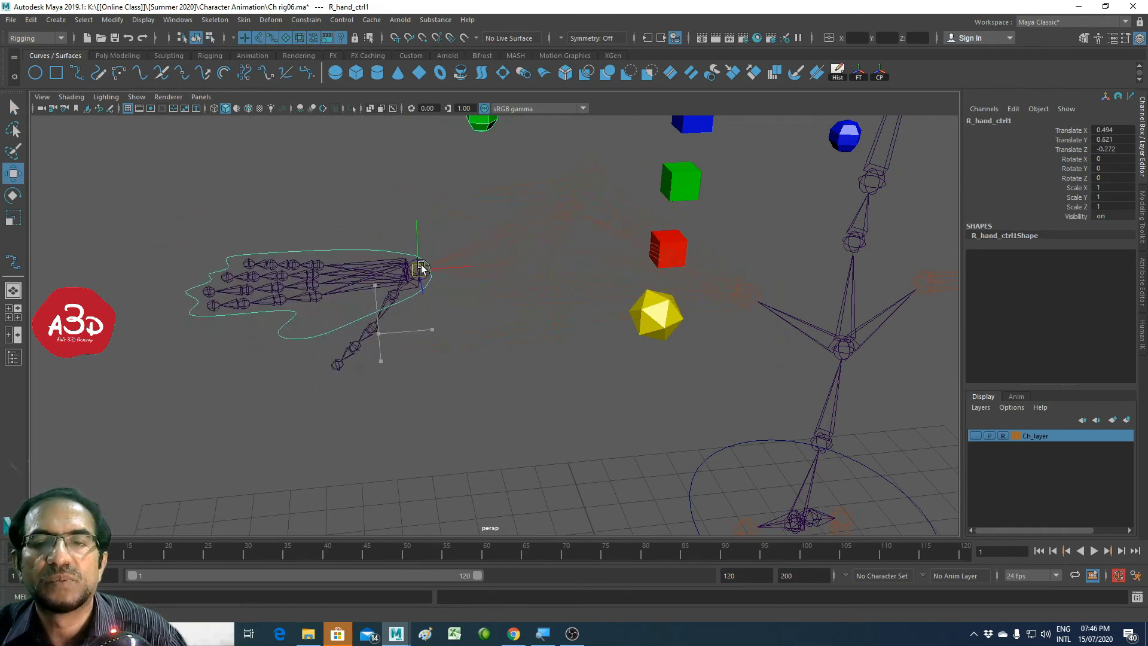
key(ctrl+z)
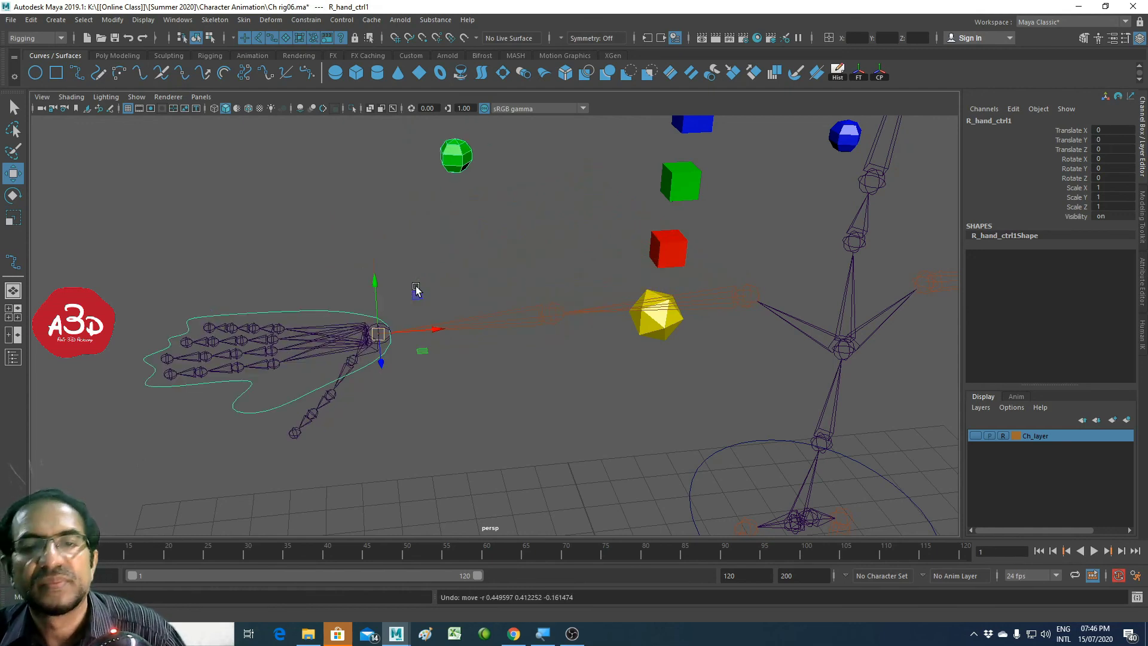
key(ctrl+s)
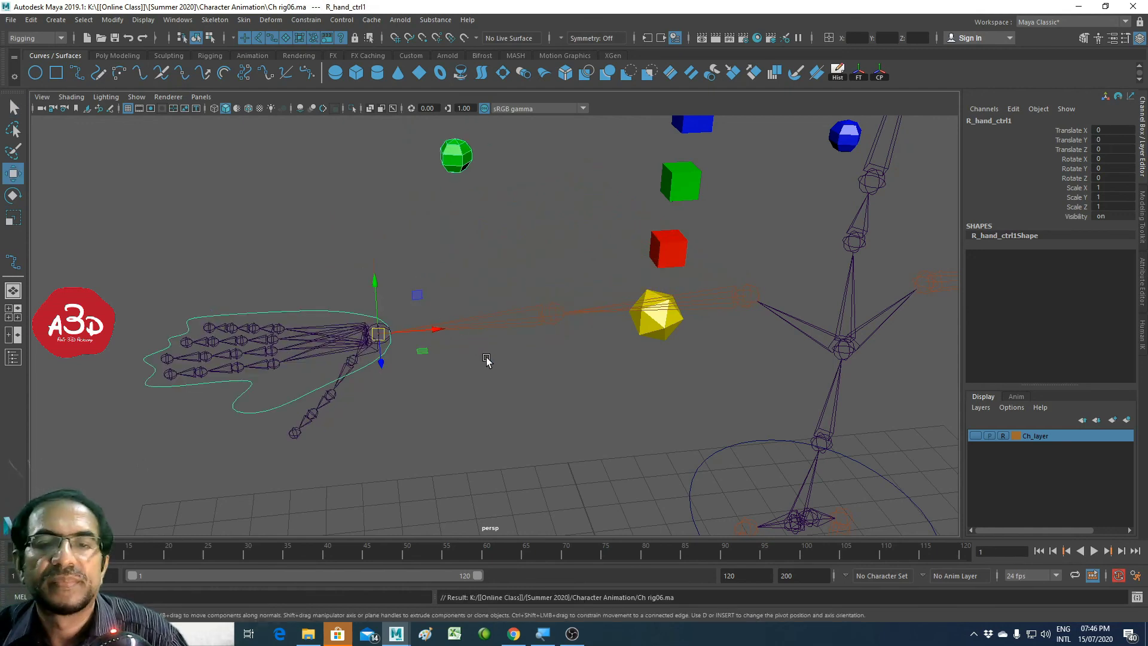
mouse_move(486, 359)
alt+mouse_down()
mouse_move(472, 356)
mouse_move(645, 318)
mouse_move(512, 321)
mouse_move(473, 297)
alt+mouse_up()
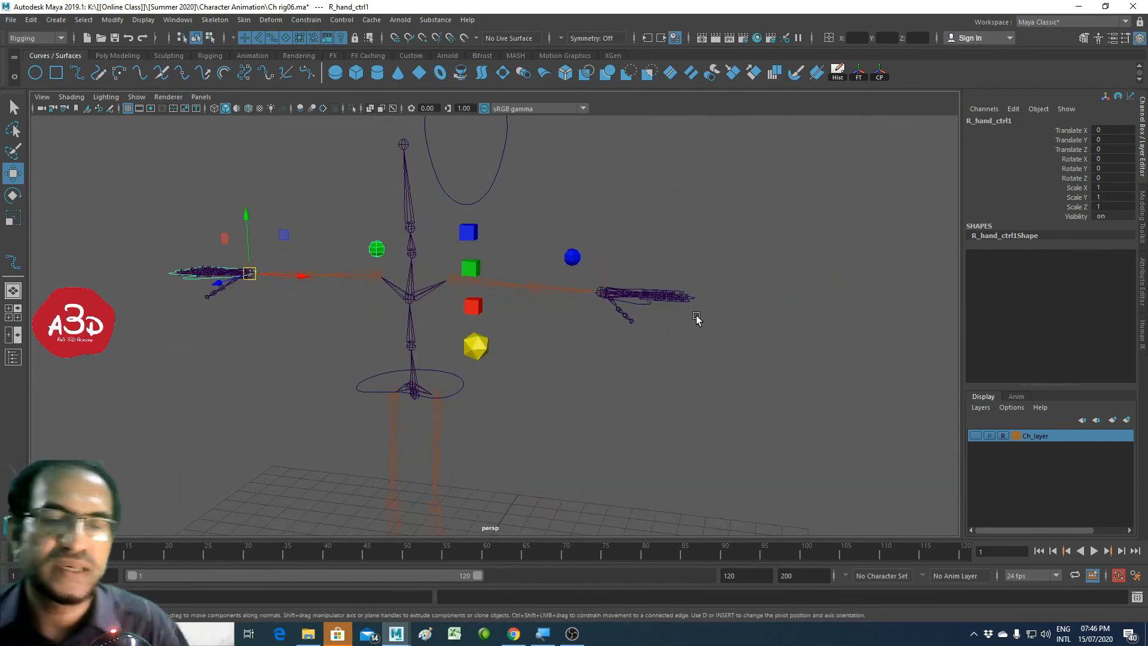
mouse_move(591, 347)
alt+mouse_down()
mouse_move(571, 377)
mouse_move(517, 400)
mouse_move(615, 362)
alt+mouse_up()
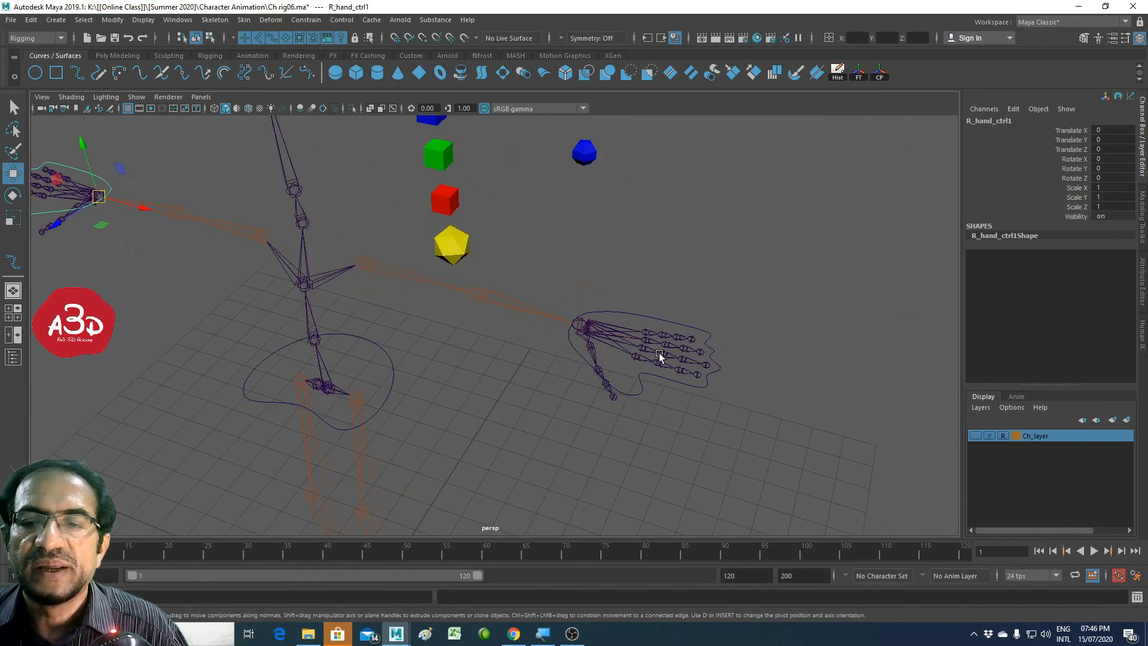
mouse_move(670, 377)
alt+right_down()
mouse_move(708, 397)
mouse_move(615, 384)
mouse_move(464, 405)
mouse_move(531, 399)
alt+right_up()
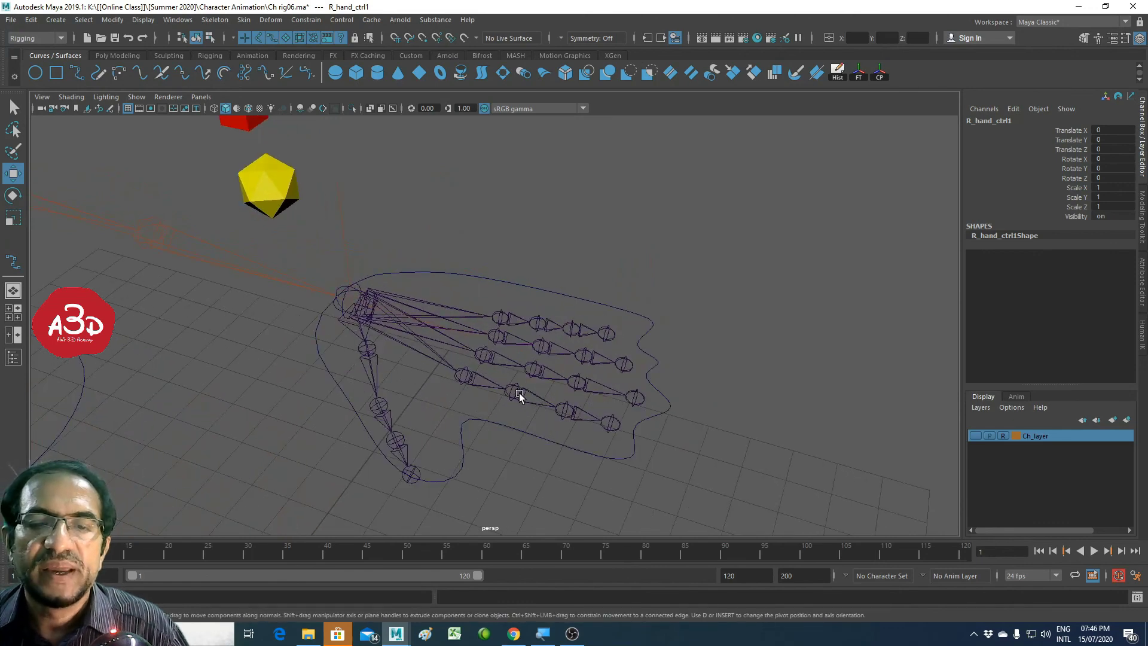